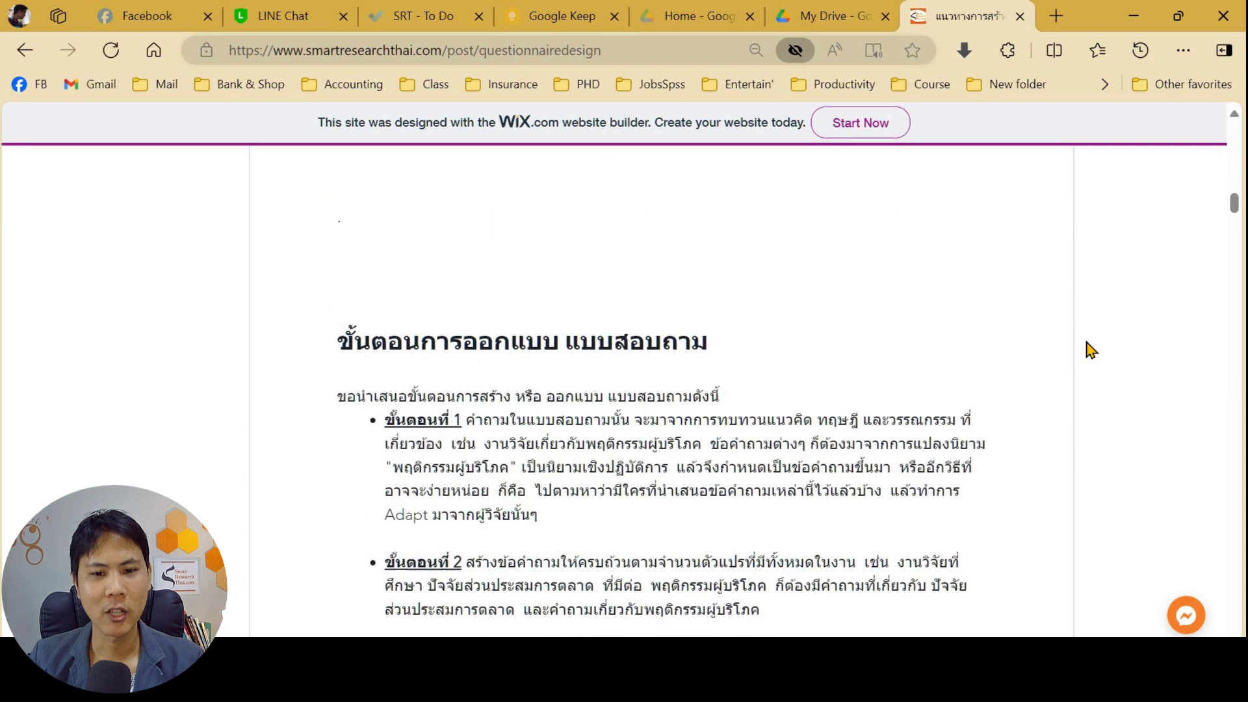
Step: Examine the sample questionnaire images in the questionnaire design article, covering general information, Fast Fashion buying behaviour and perceived value
{"action": "scroll", "coordinate": [1090, 350], "scroll_direction": "down", "scroll_amount": 6}
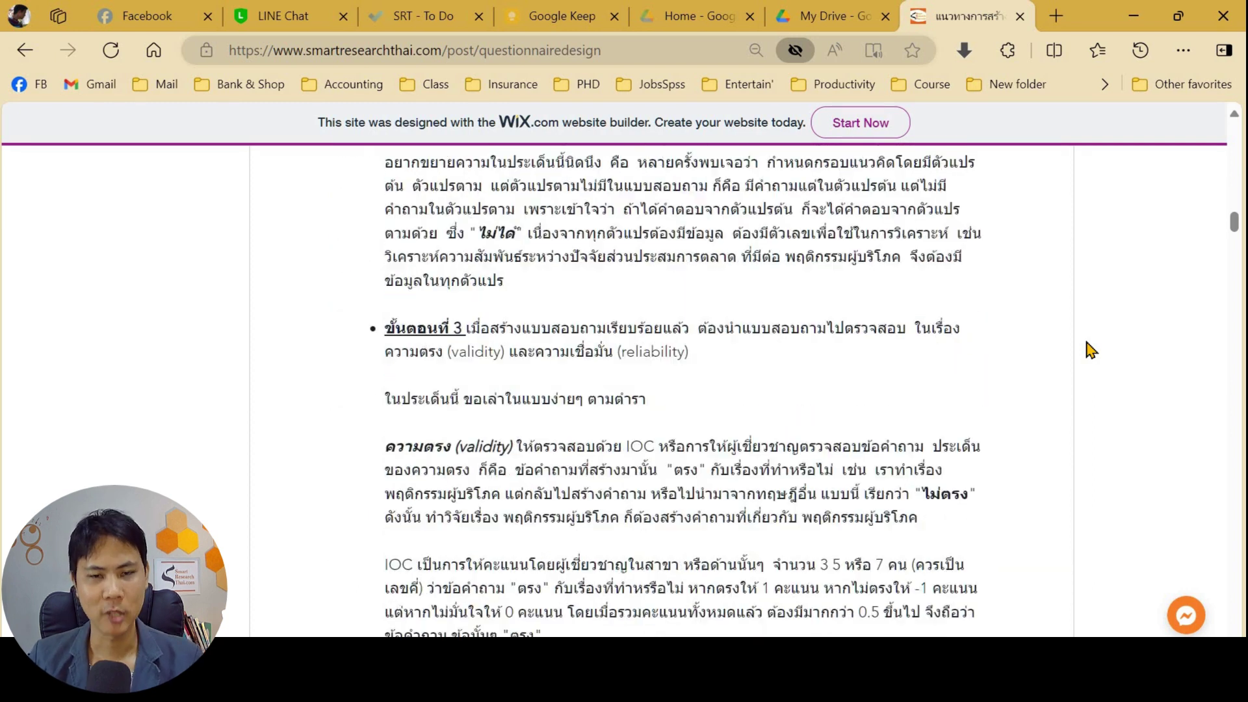
{"action": "scroll", "coordinate": [1090, 350], "scroll_direction": "down", "scroll_amount": 6}
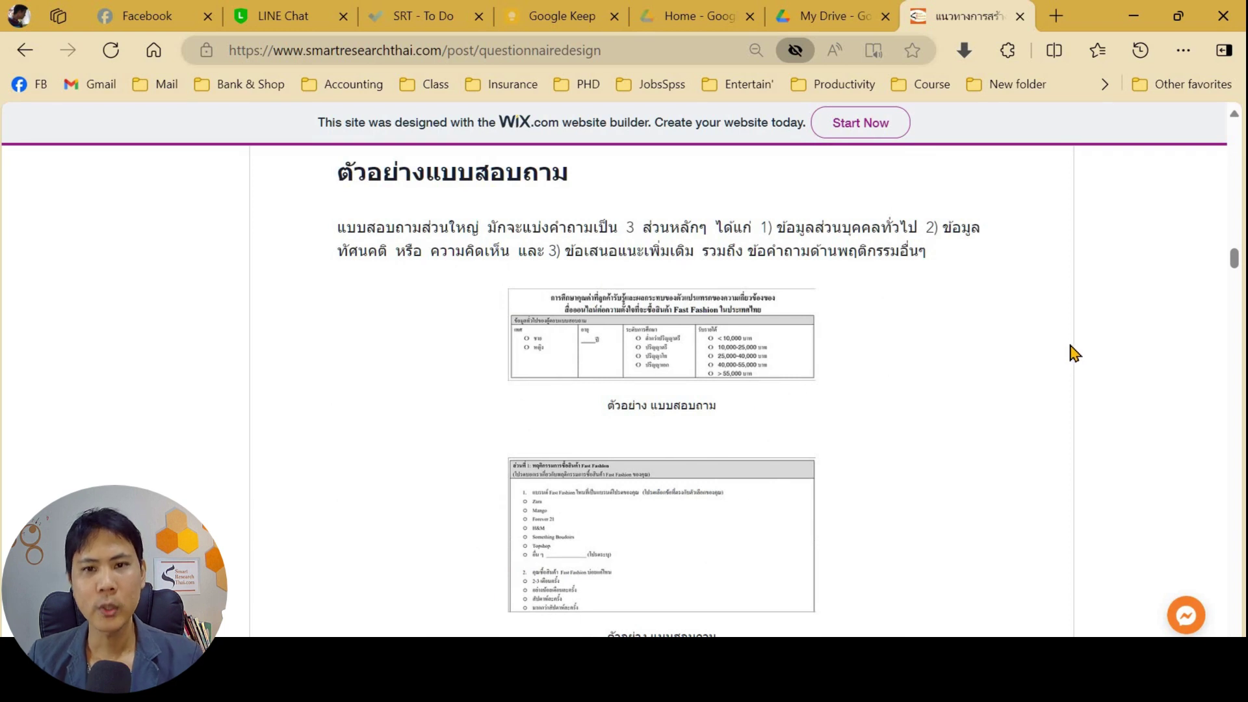
{"action": "left_click", "coordinate": [698, 347]}
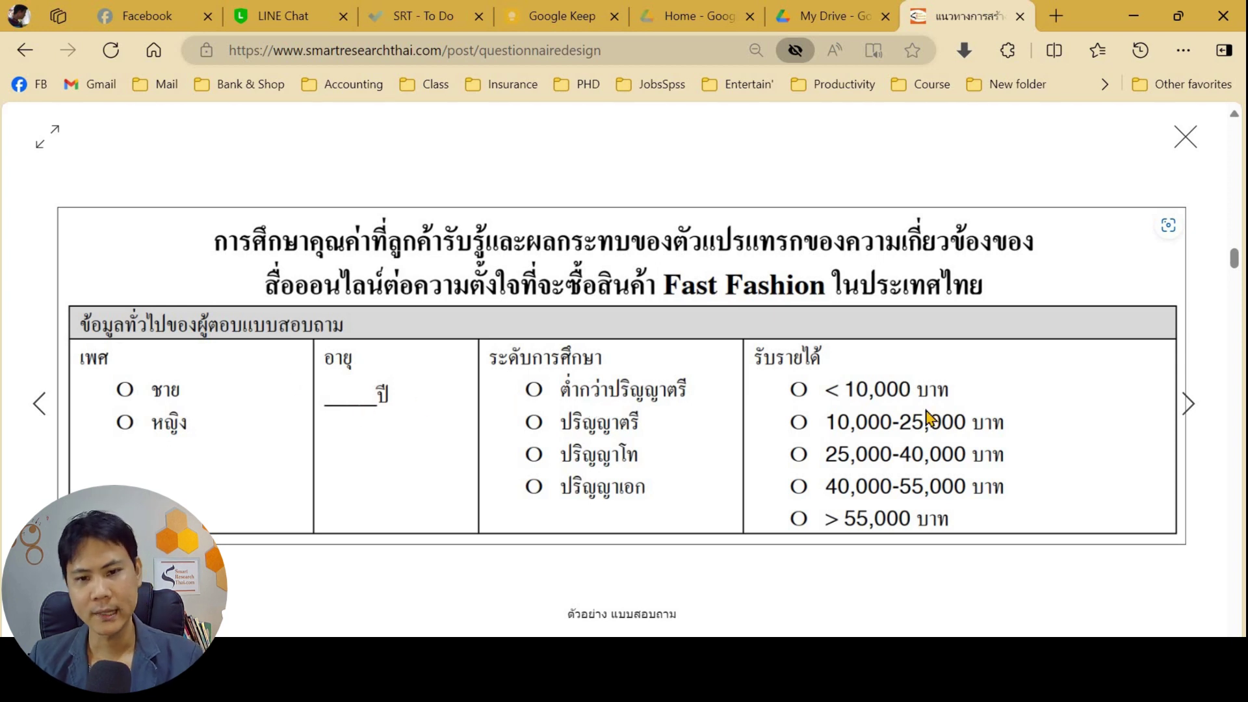
{"action": "left_click", "coordinate": [1188, 409]}
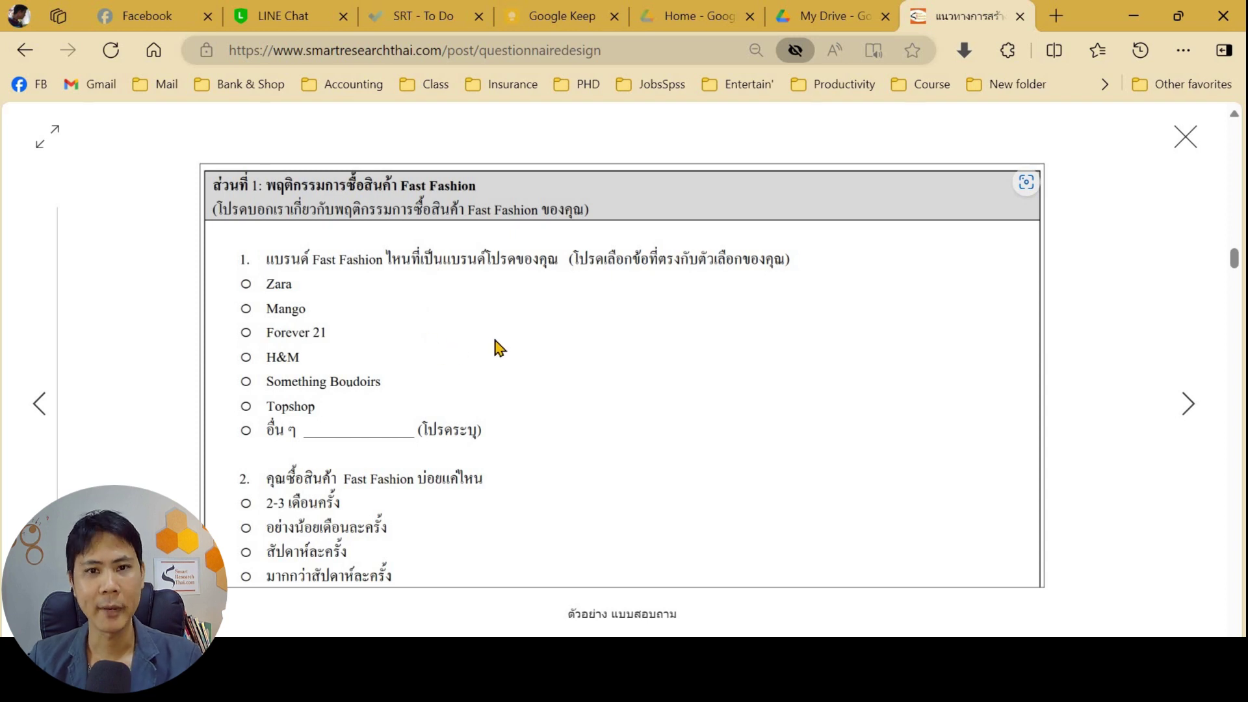
{"action": "left_click", "coordinate": [1187, 404]}
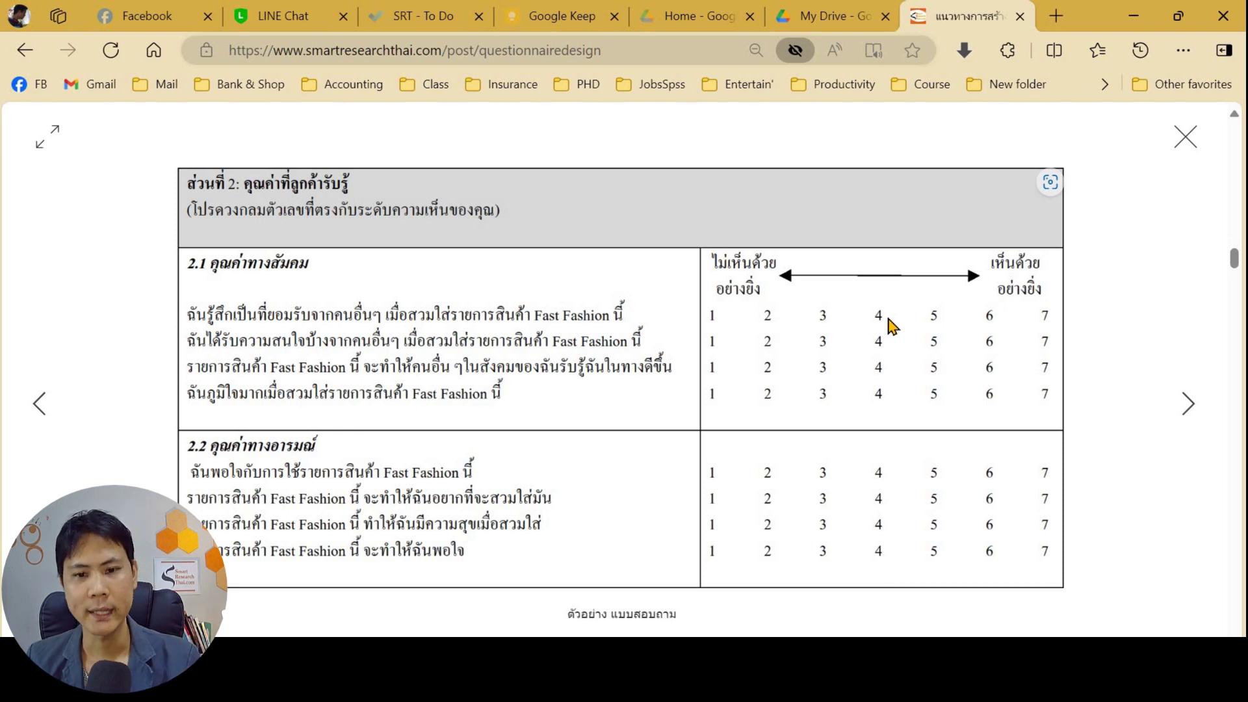
{"action": "left_click", "coordinate": [1186, 137]}
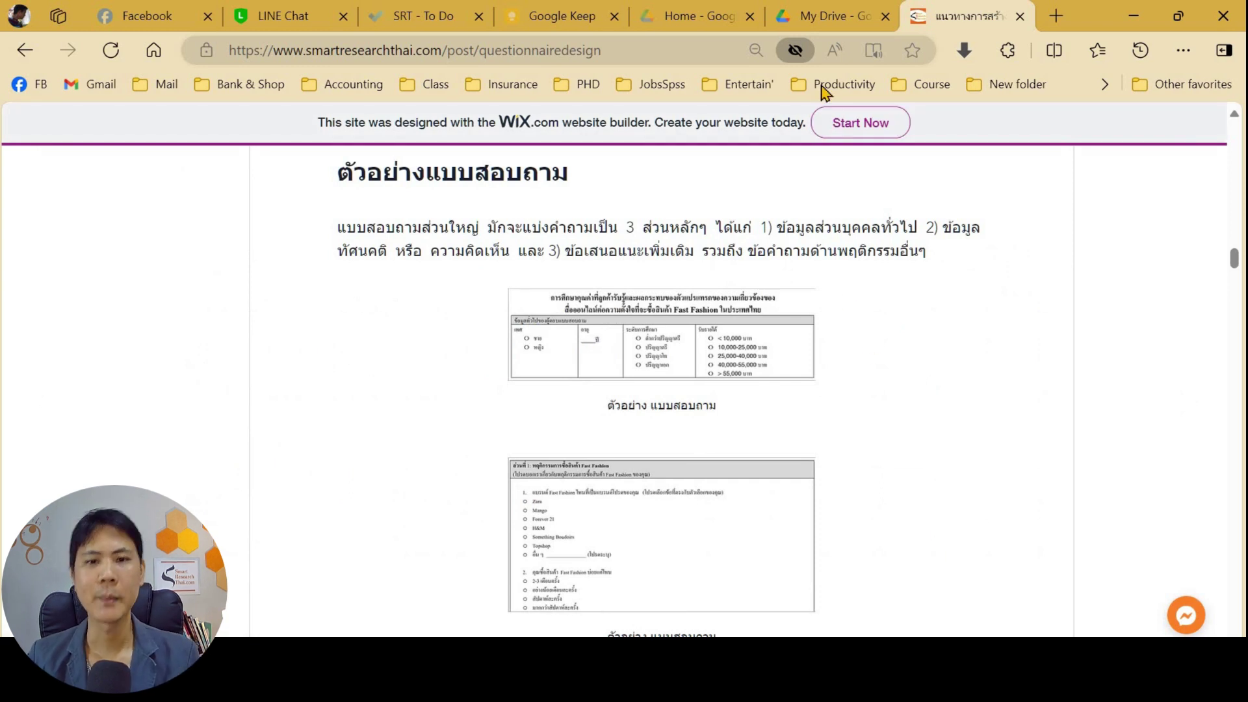
Step: Switch to Google Drive and create a new blank Google Form in My Drive
{"action": "left_click", "coordinate": [827, 24]}
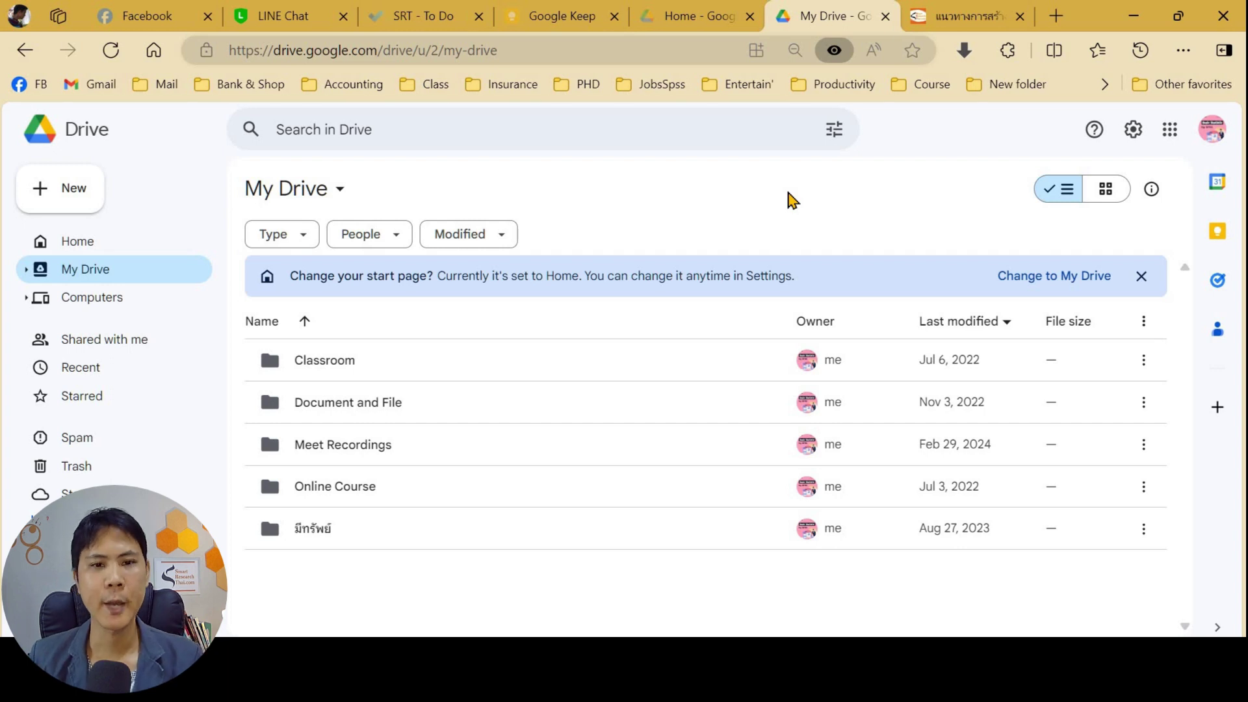
{"action": "left_click", "coordinate": [1169, 130]}
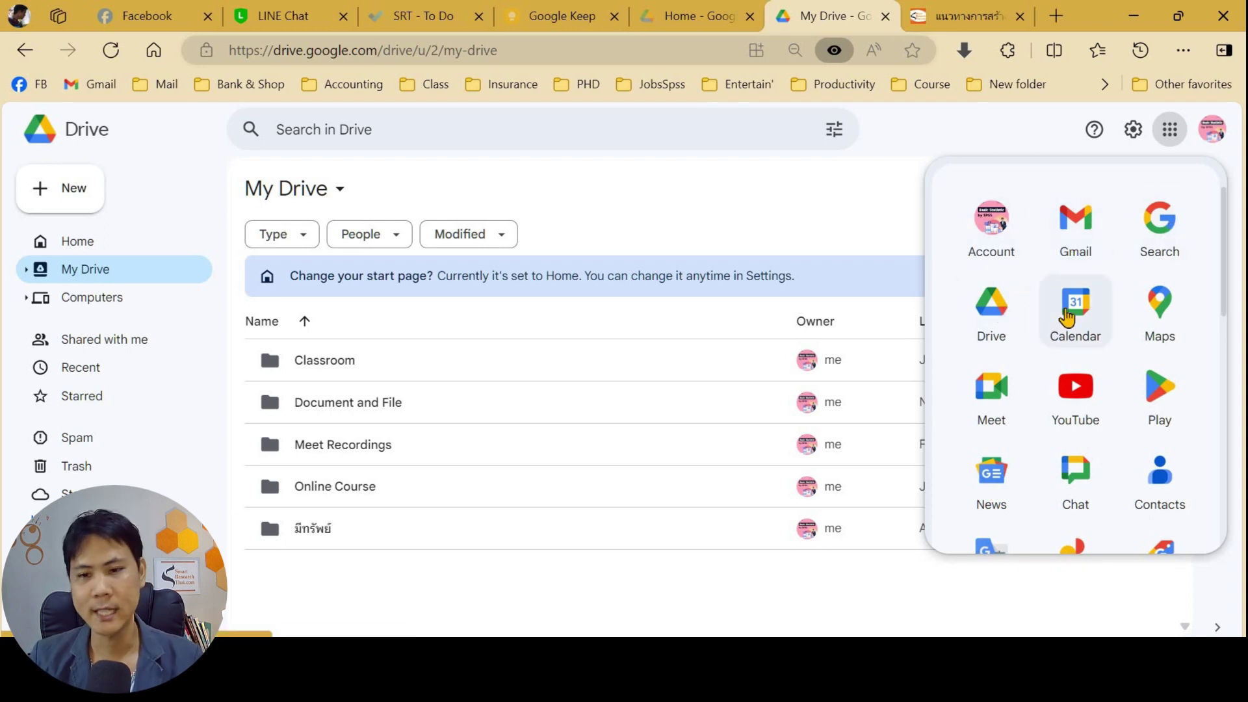
{"action": "left_click", "coordinate": [873, 197]}
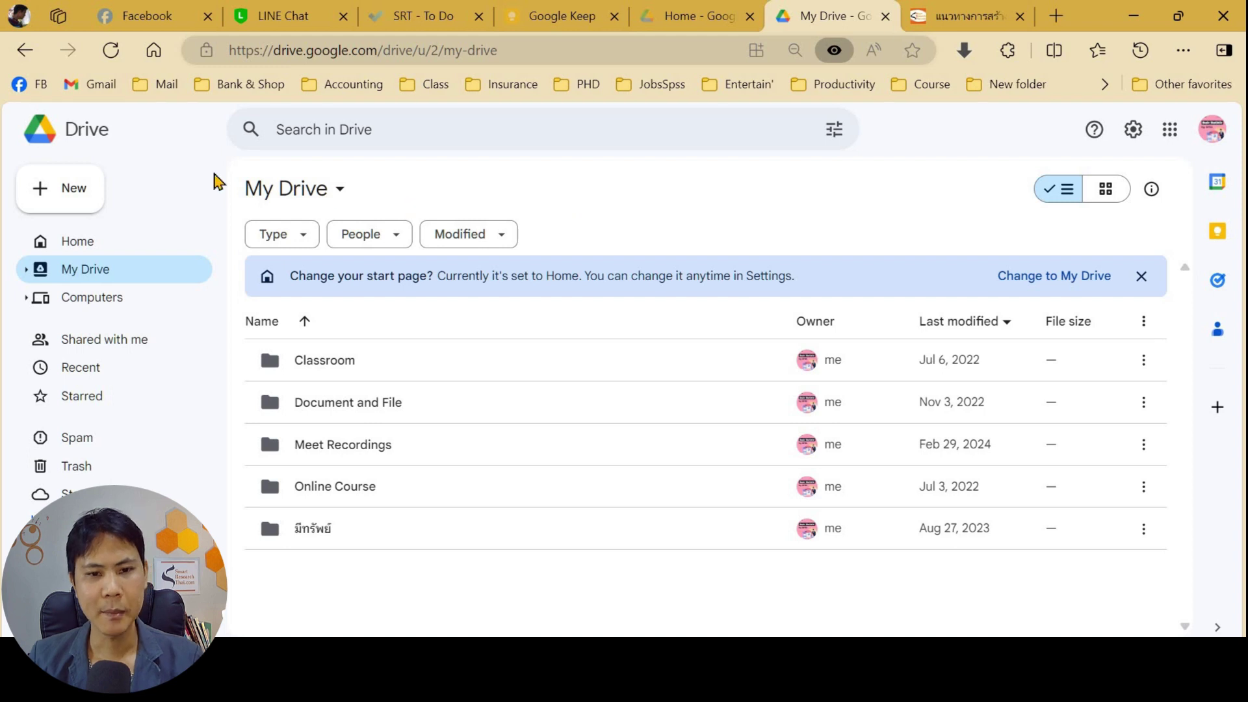
{"action": "left_click", "coordinate": [70, 188]}
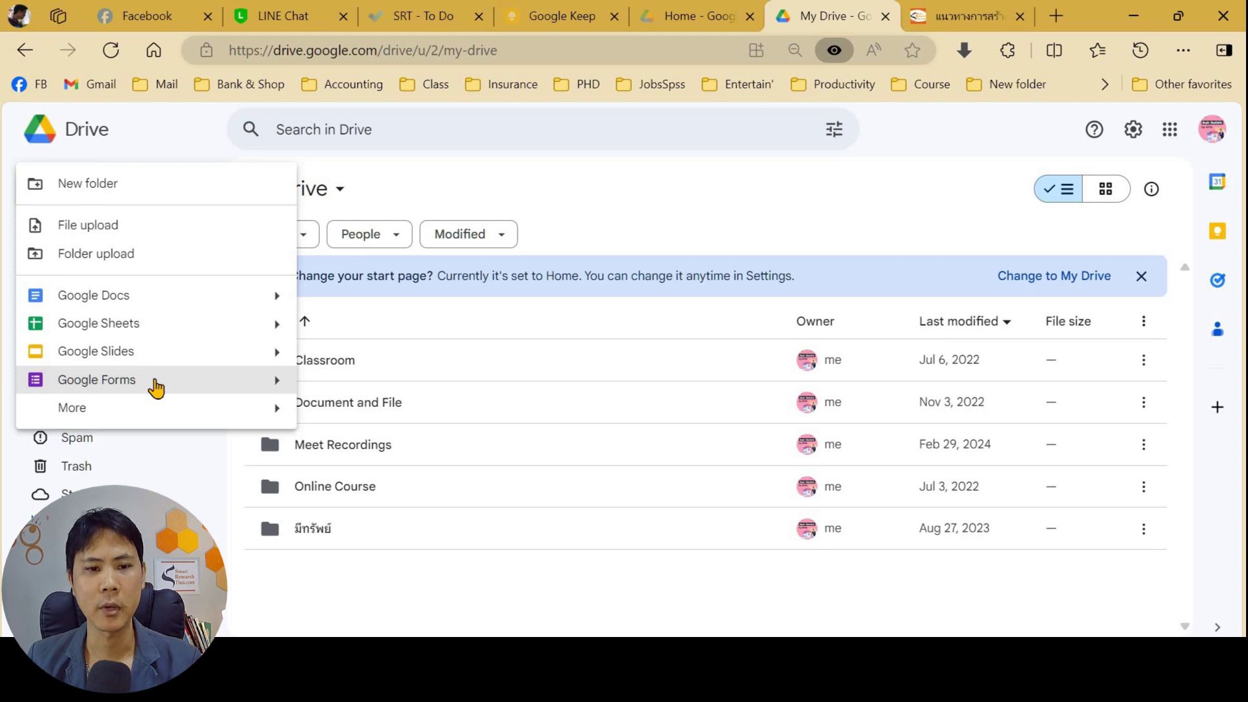
{"action": "left_click", "coordinate": [156, 382]}
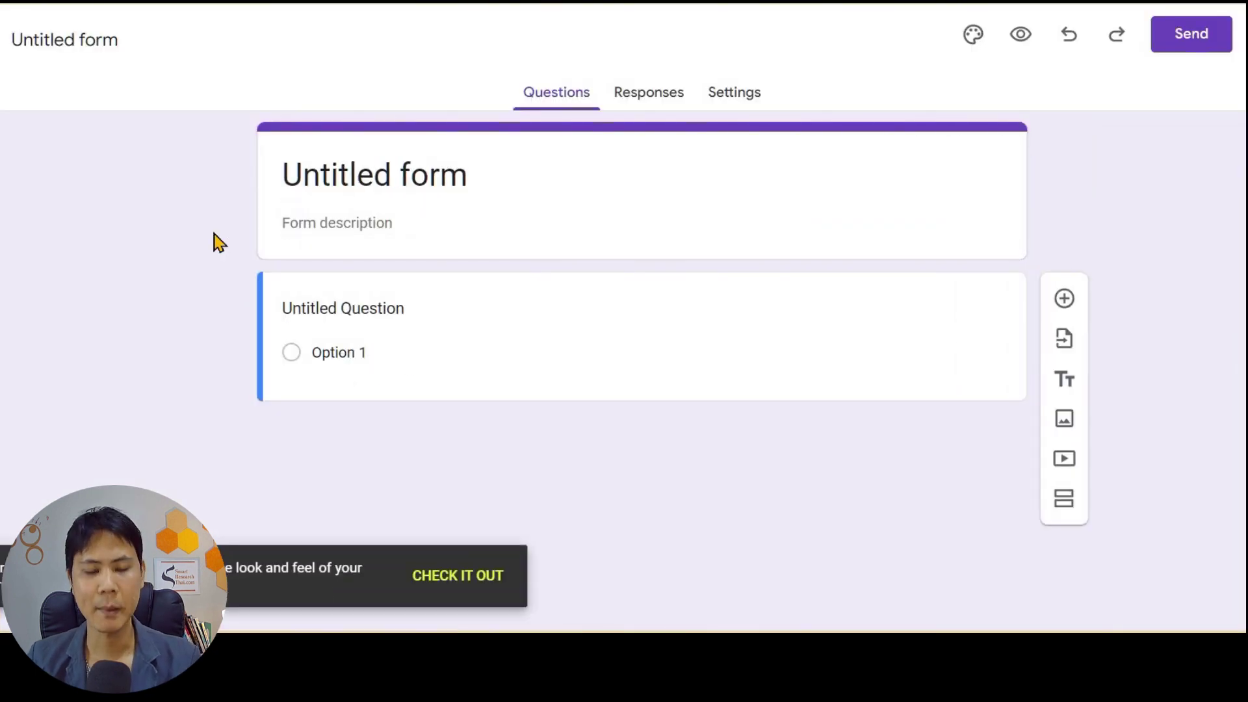
{"action": "left_click", "coordinate": [265, 351]}
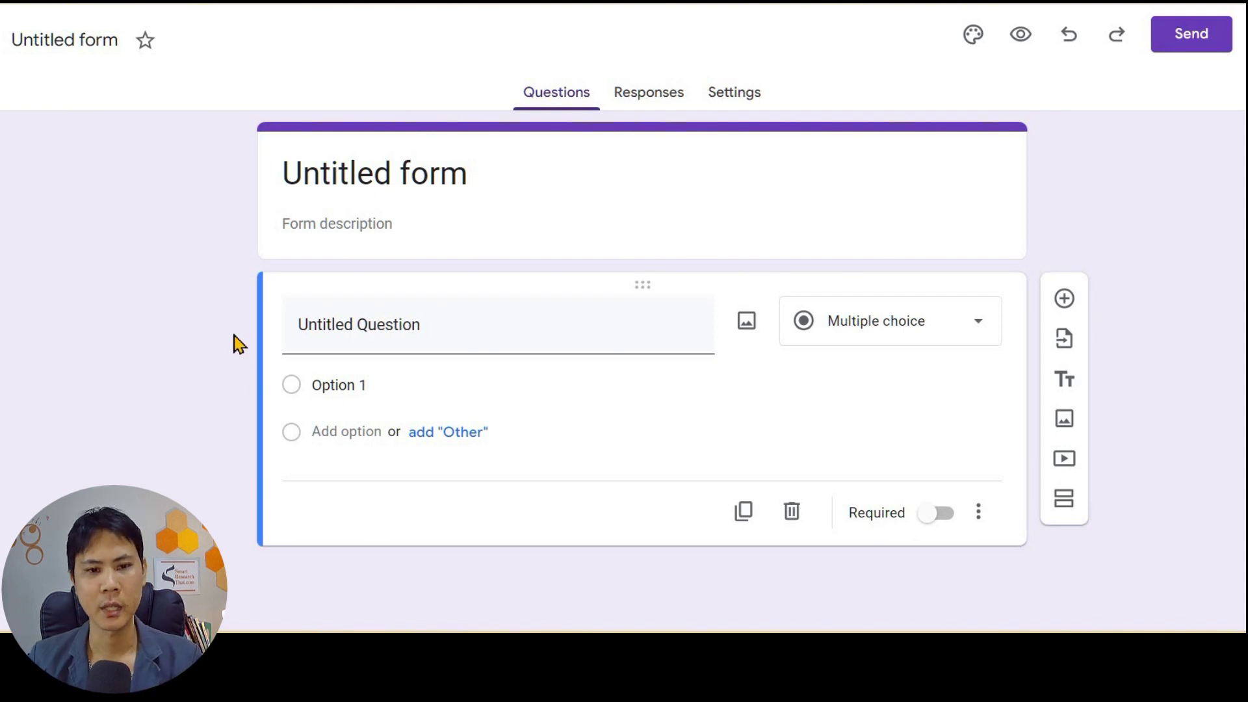
{"action": "left_click", "coordinate": [396, 172]}
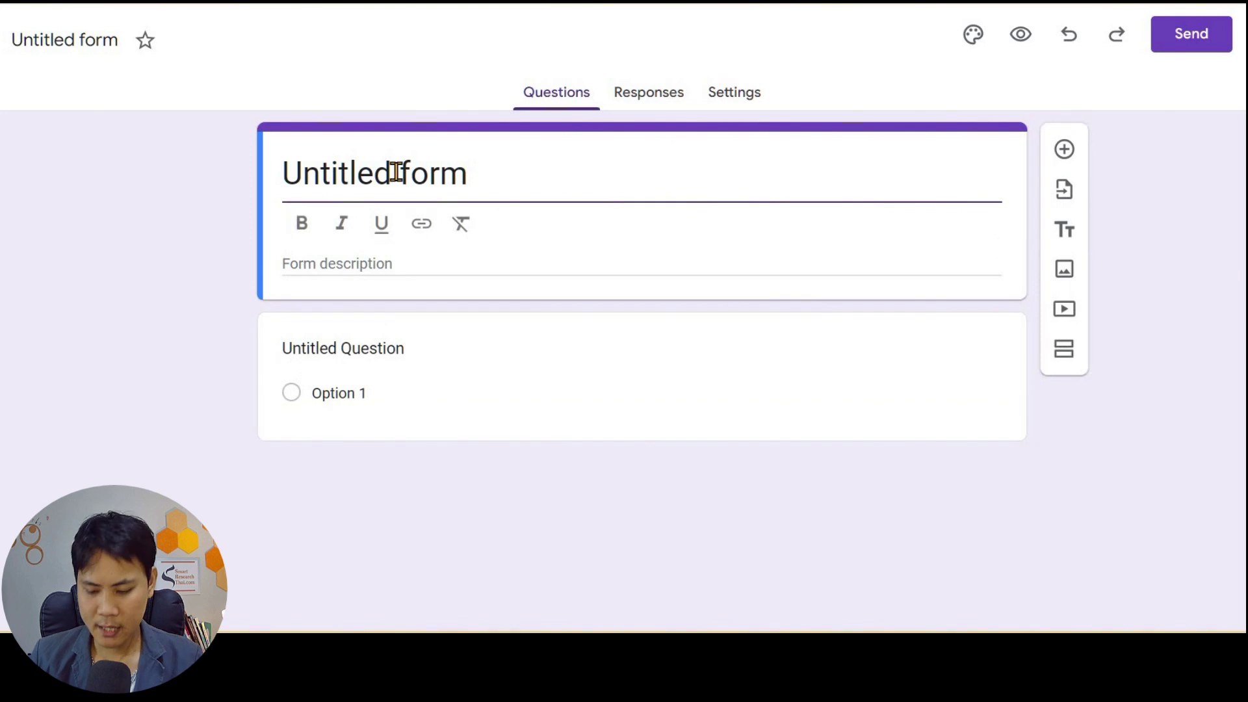
{"action": "key", "text": "ctrl+a"}
{"action": "type", "text": "อ้ำหซ"}
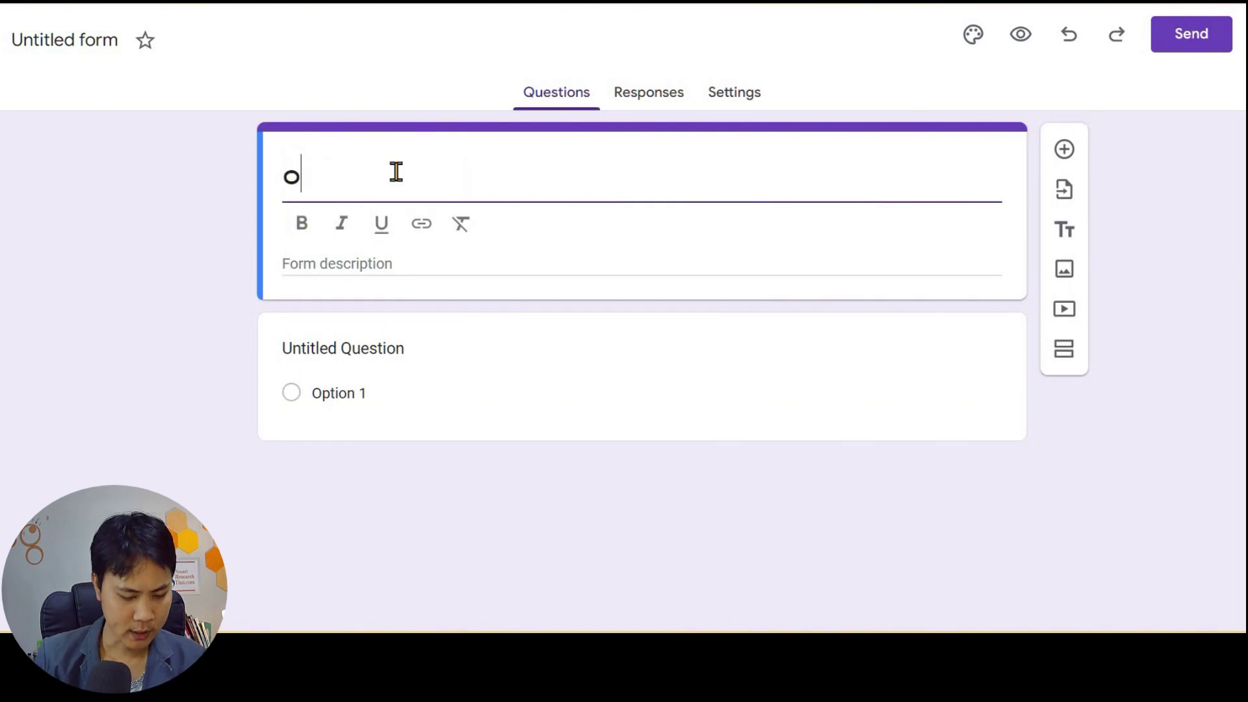
{"action": "key", "text": "BackSpace"}
{"action": "key", "text": "BackSpace"}
{"action": "key", "text": "BackSpace"}
{"action": "key", "text": "BackSpace"}
{"action": "key", "text": "BackSpace"}
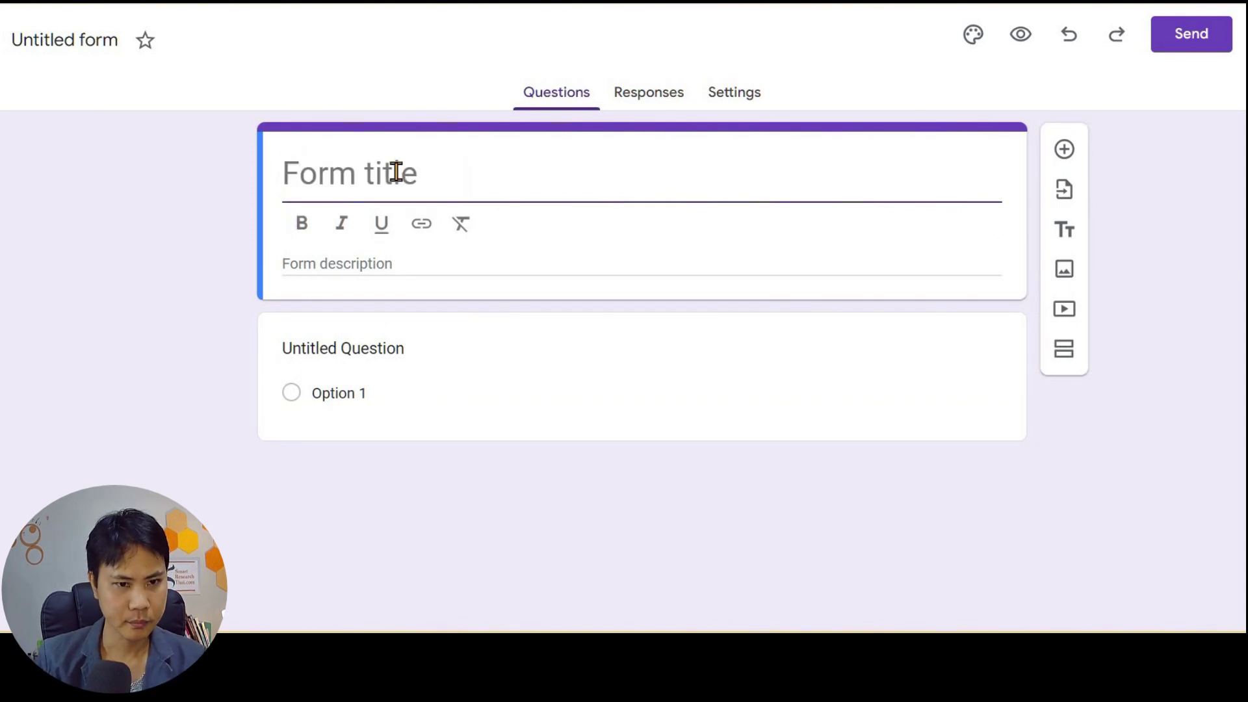
{"action": "key", "text": "ctrl+z"}
Step: Replace the form's title with "Questionnaire"
{"action": "type", "text": "Questio"}
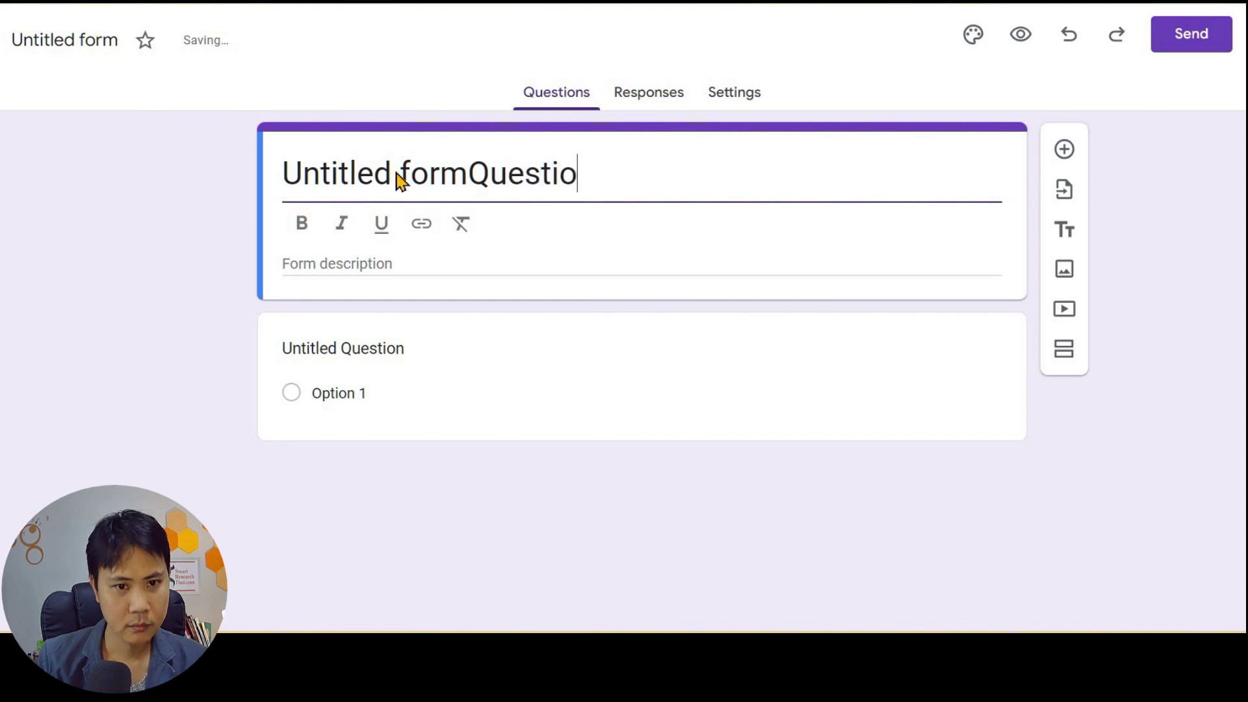
{"action": "key", "text": "BackSpace"}
{"action": "key", "text": "BackSpace"}
{"action": "key", "text": "BackSpace"}
{"action": "key", "text": "BackSpace"}
{"action": "key", "text": "BackSpace"}
{"action": "key", "text": "BackSpace"}
{"action": "key", "text": "BackSpace"}
{"action": "key", "text": "BackSpace"}
{"action": "key", "text": "BackSpace"}
{"action": "key", "text": "BackSpace"}
{"action": "key", "text": "BackSpace"}
{"action": "key", "text": "BackSpace"}
{"action": "key", "text": "BackSpace"}
{"action": "key", "text": "BackSpace"}
{"action": "key", "text": "BackSpace"}
{"action": "key", "text": "BackSpace"}
{"action": "key", "text": "BackSpace"}
{"action": "key", "text": "BackSpace"}
{"action": "key", "text": "BackSpace"}
{"action": "key", "text": "BackSpace"}
{"action": "type", "text": "Q"}
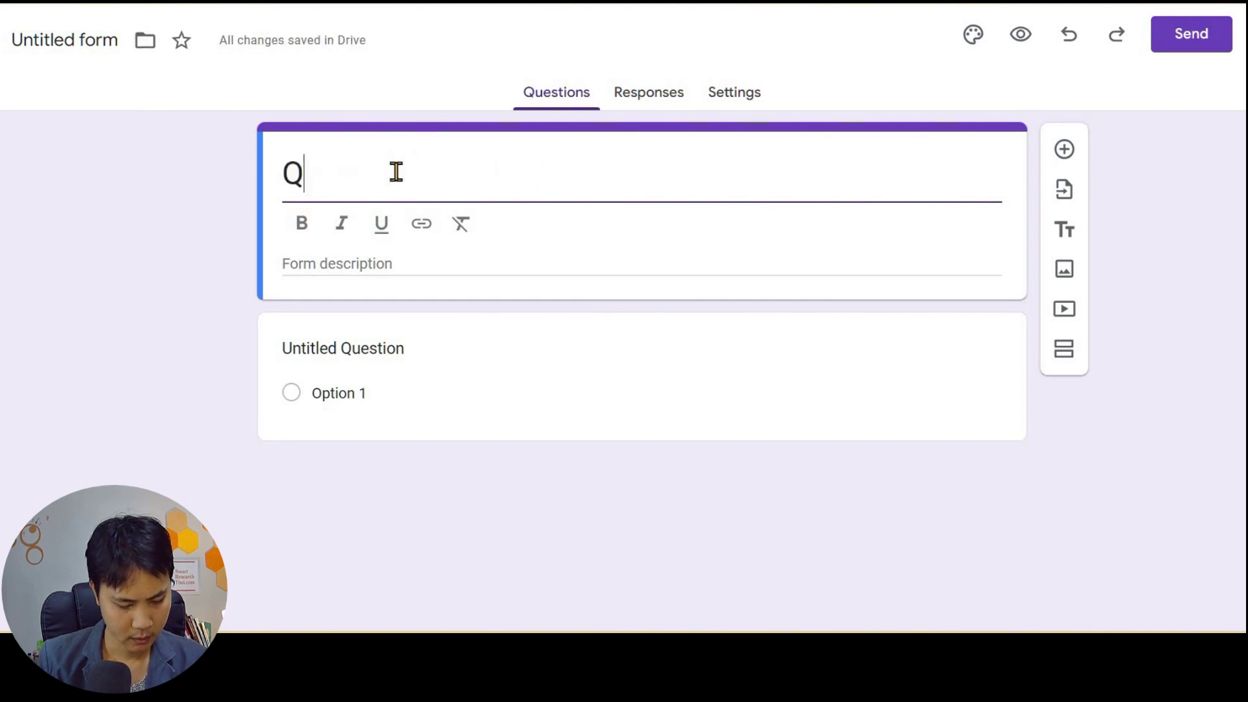
{"action": "type", "text": "uestionnaire"}
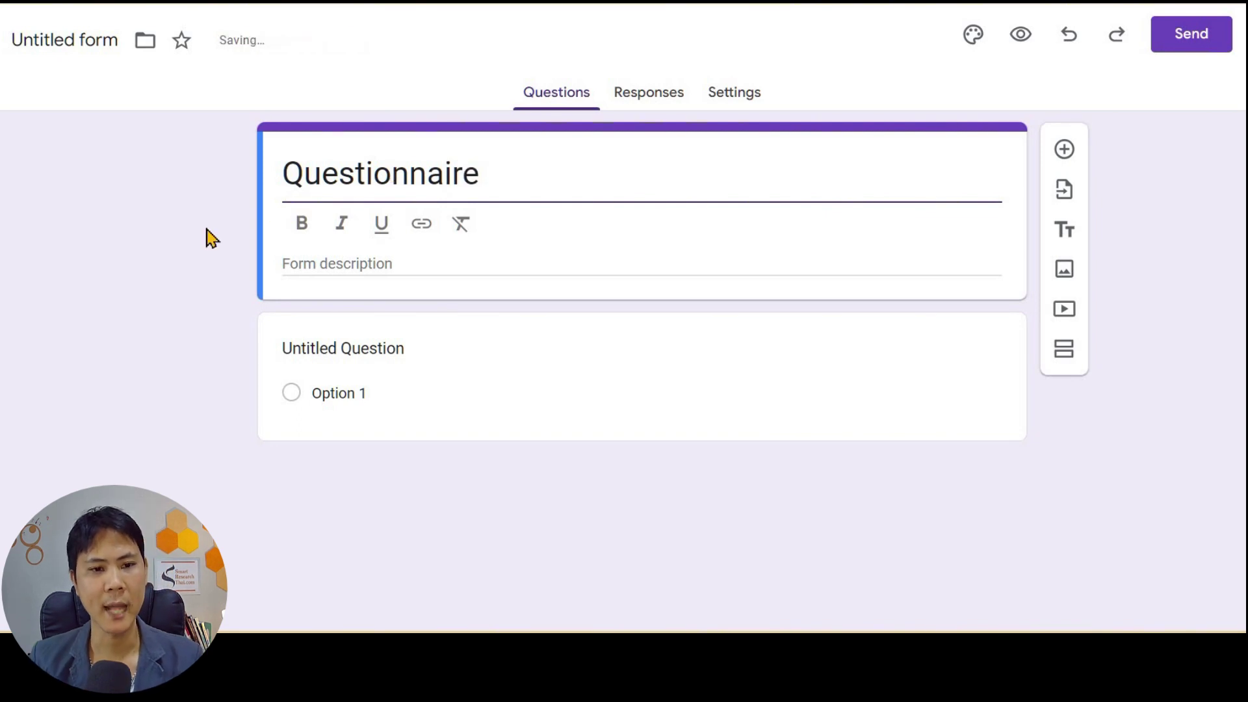
Step: Set the form description to "โปรดตอบคำถาม"
{"action": "left_click", "coordinate": [329, 267]}
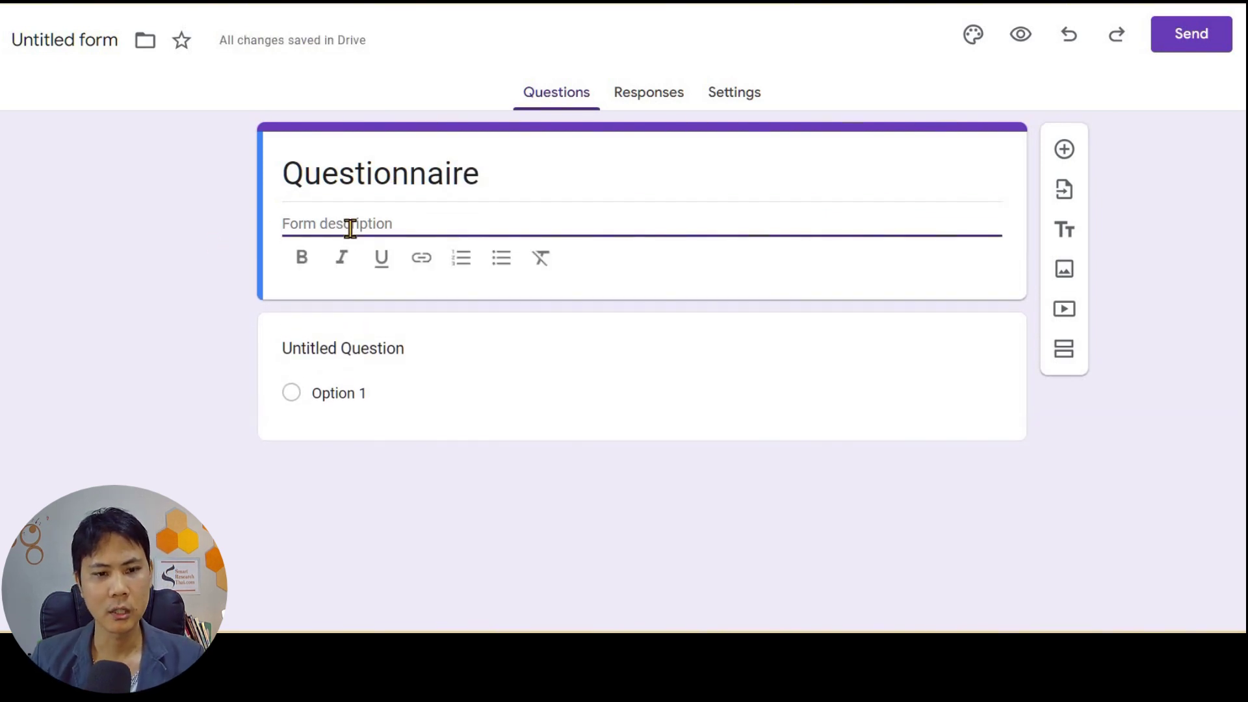
{"action": "type", "text": "โปรด"}
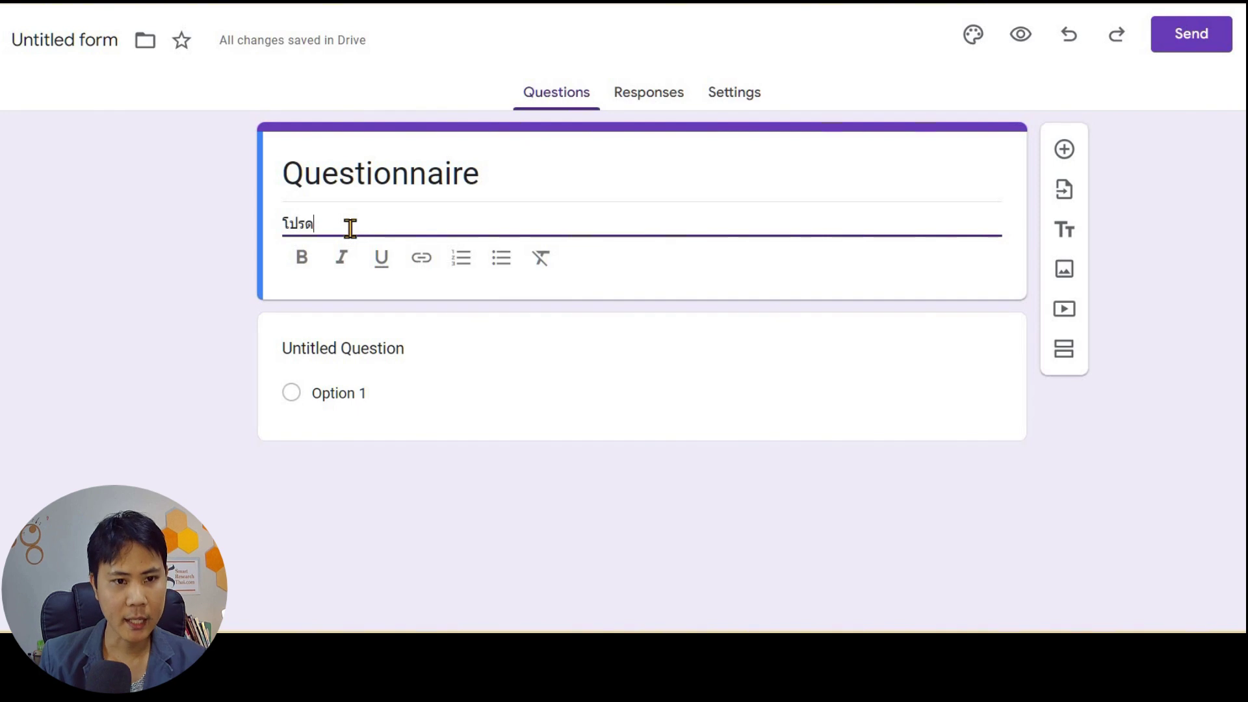
{"action": "type", "text": "ตอบคำถาม"}
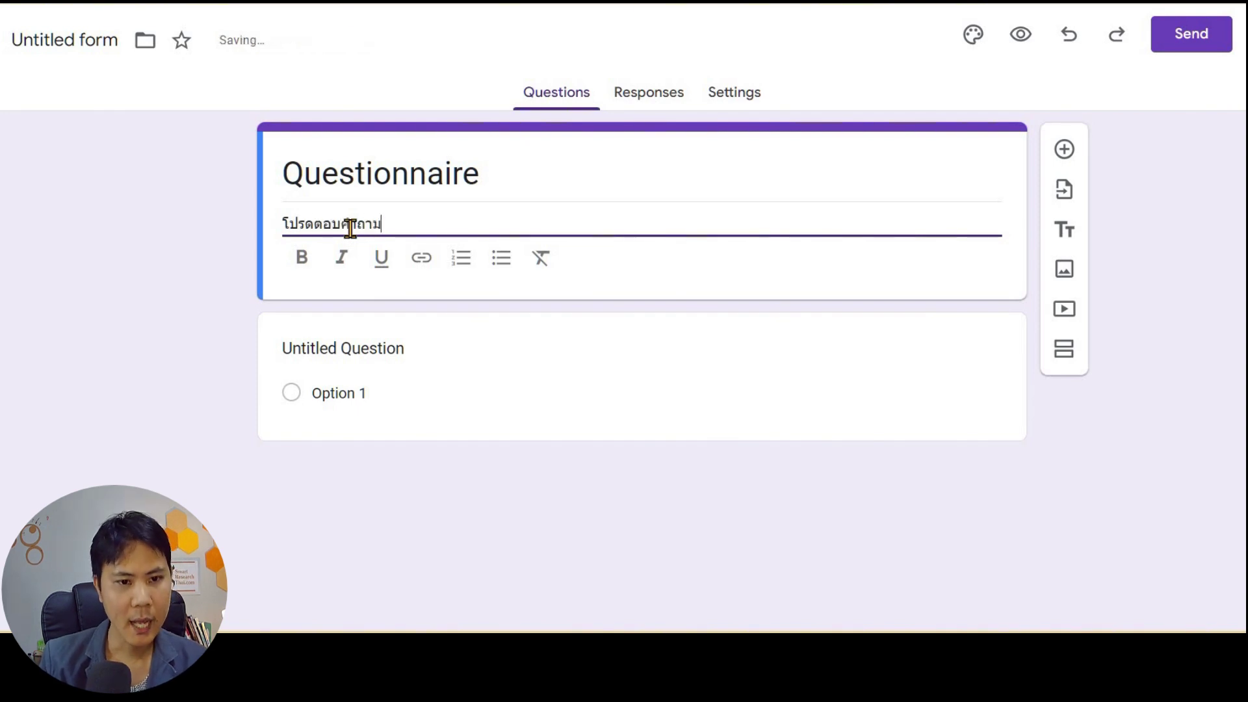
{"action": "left_click", "coordinate": [233, 294]}
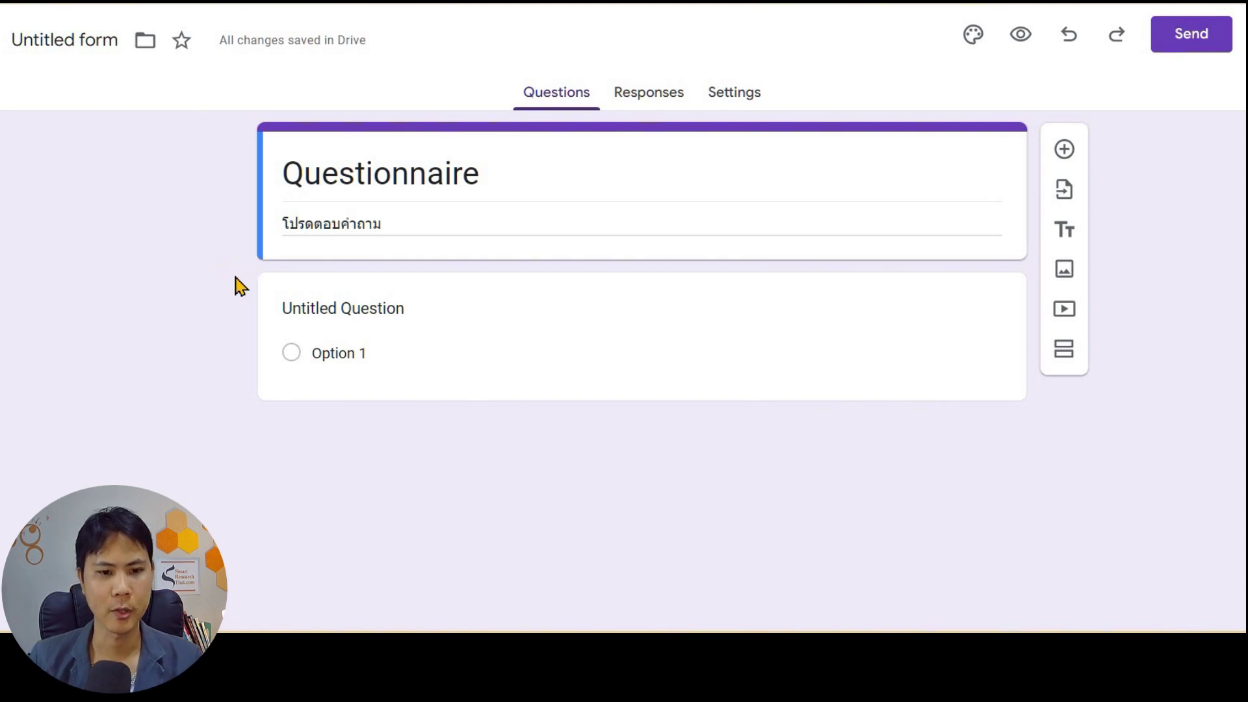
Step: Add a title and description block to the form and move it above the untitled question
{"action": "left_click", "coordinate": [380, 311]}
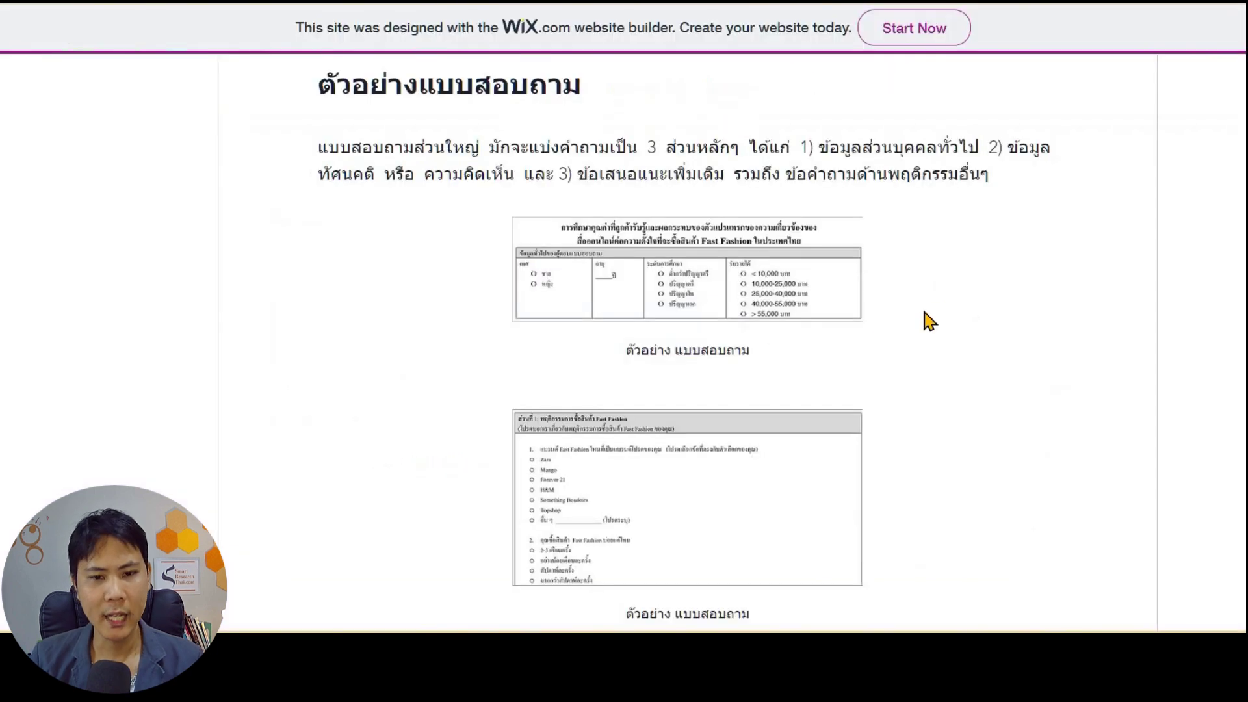
{"action": "left_click", "coordinate": [836, 298]}
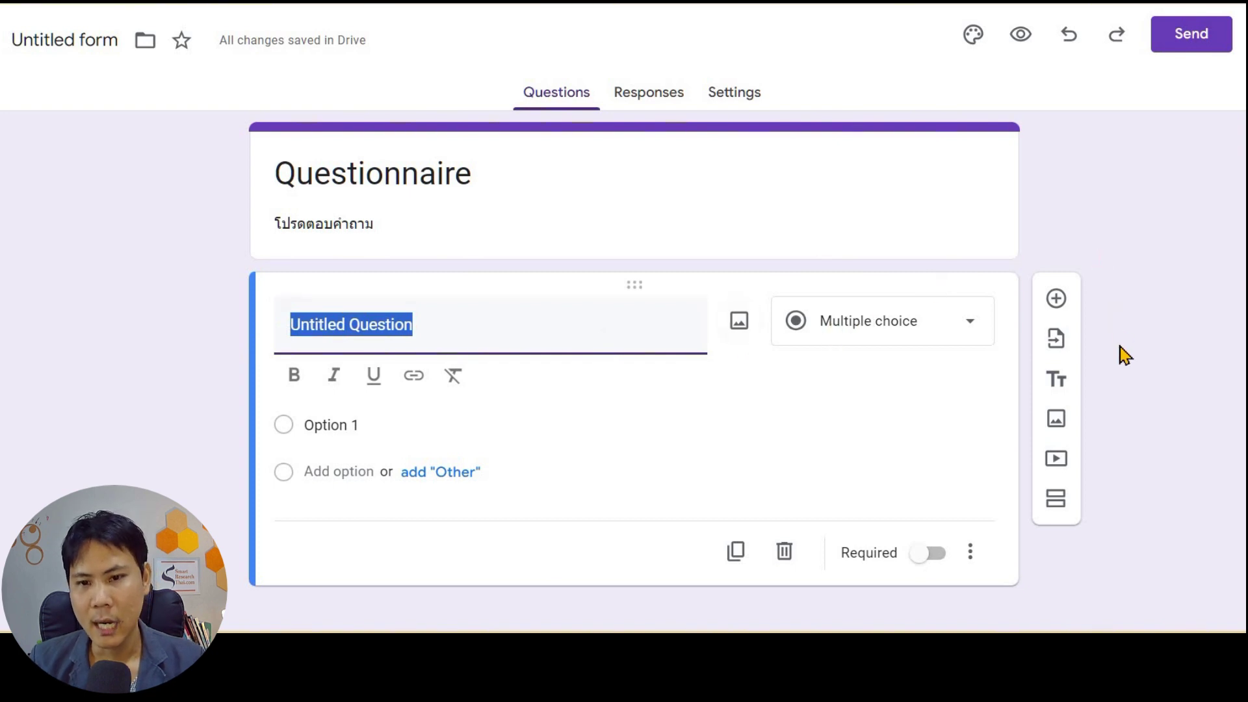
{"action": "left_click", "coordinate": [1057, 383]}
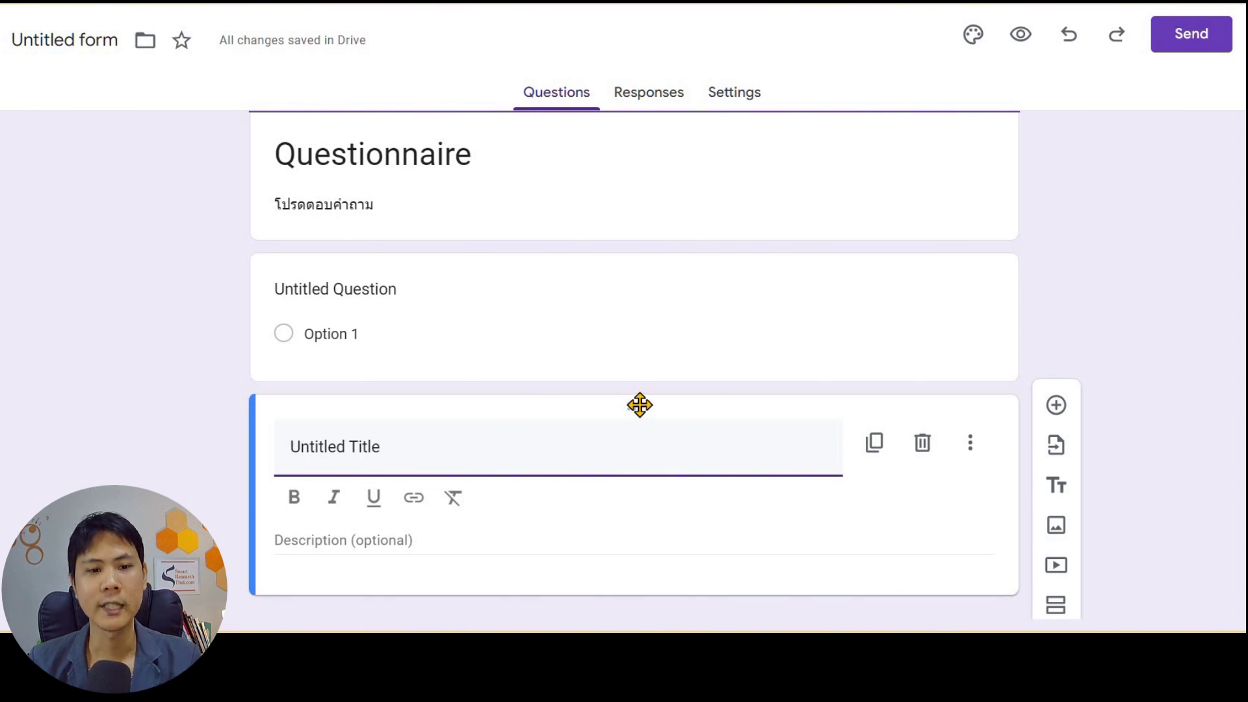
{"action": "left_click_drag", "start_coordinate": [638, 404], "coordinate": [659, 264]}
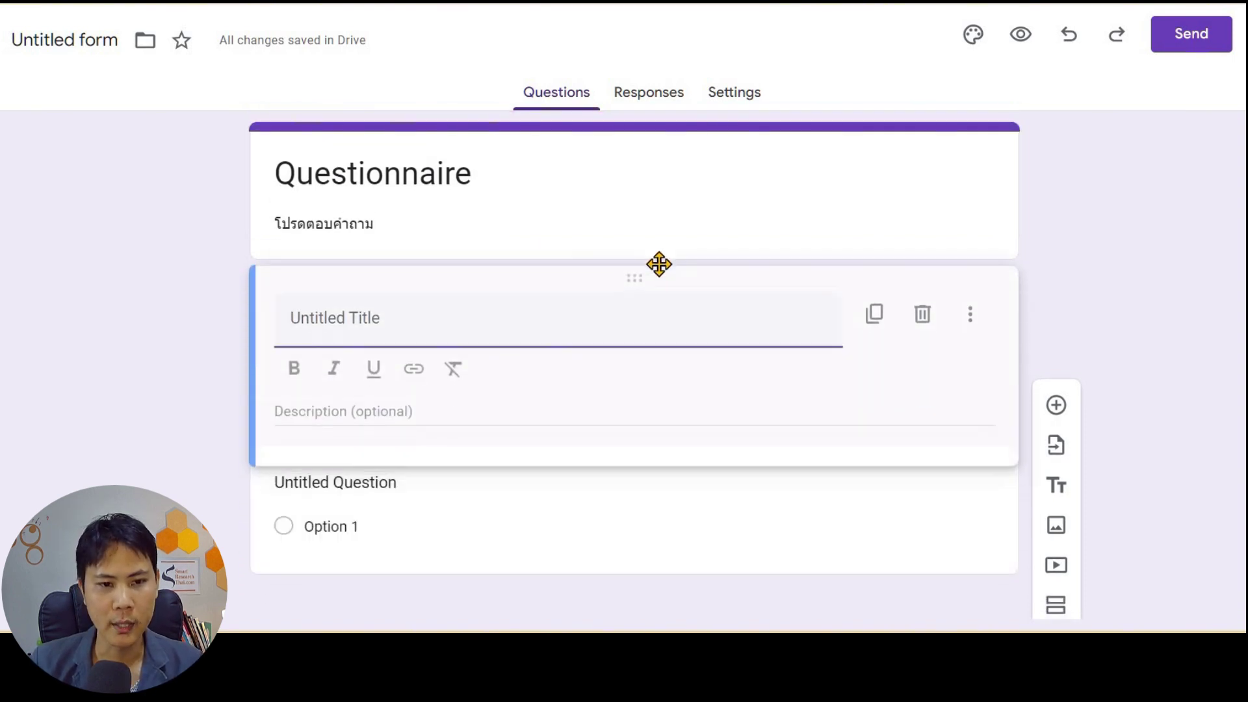
Step: Set the new block's title to "ส่วนที่ 1 ข้อมูลทั่วไป"
{"action": "triple_click", "coordinate": [463, 331]}
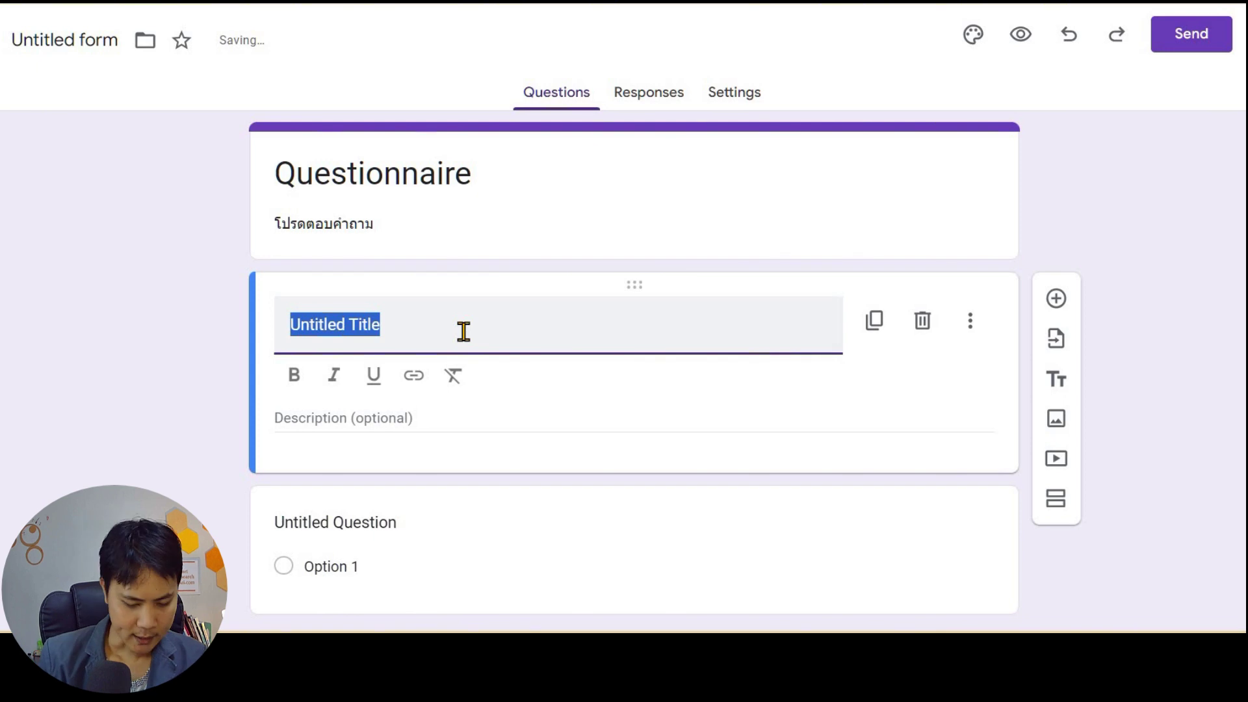
{"action": "type", "text": "ส่วนที่ 1 "}
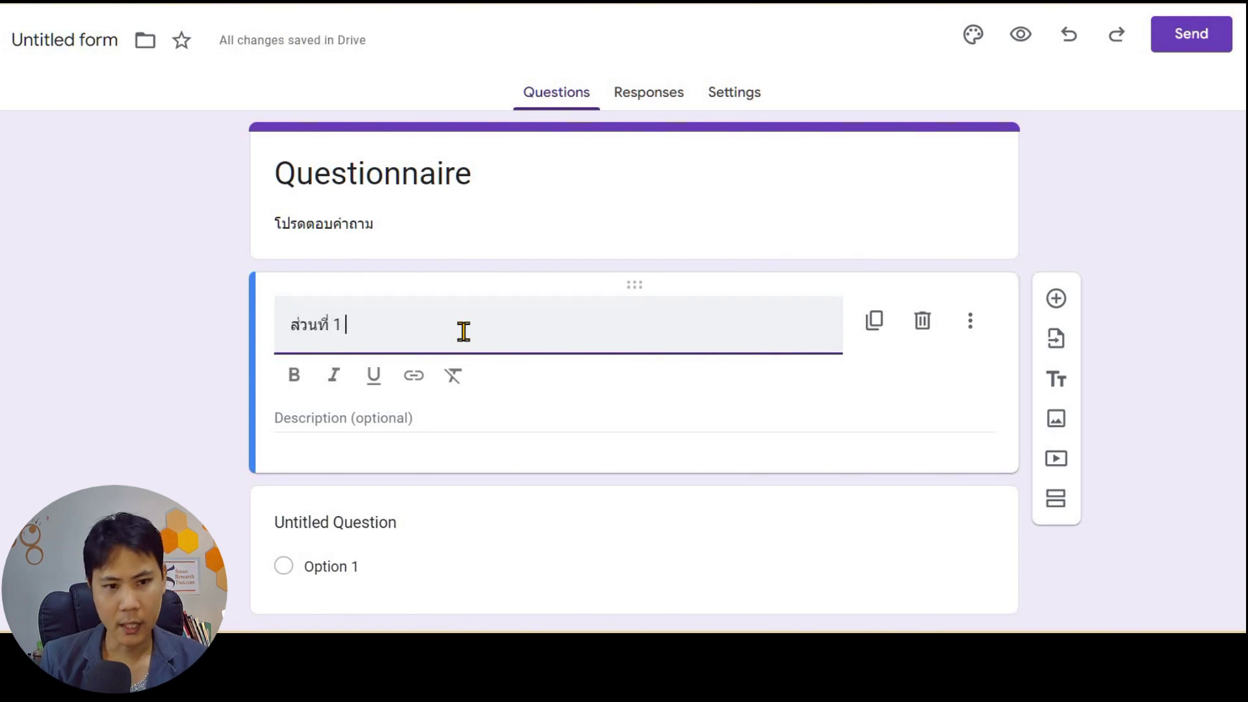
{"action": "type", "text": "ข้อมูลทั่"}
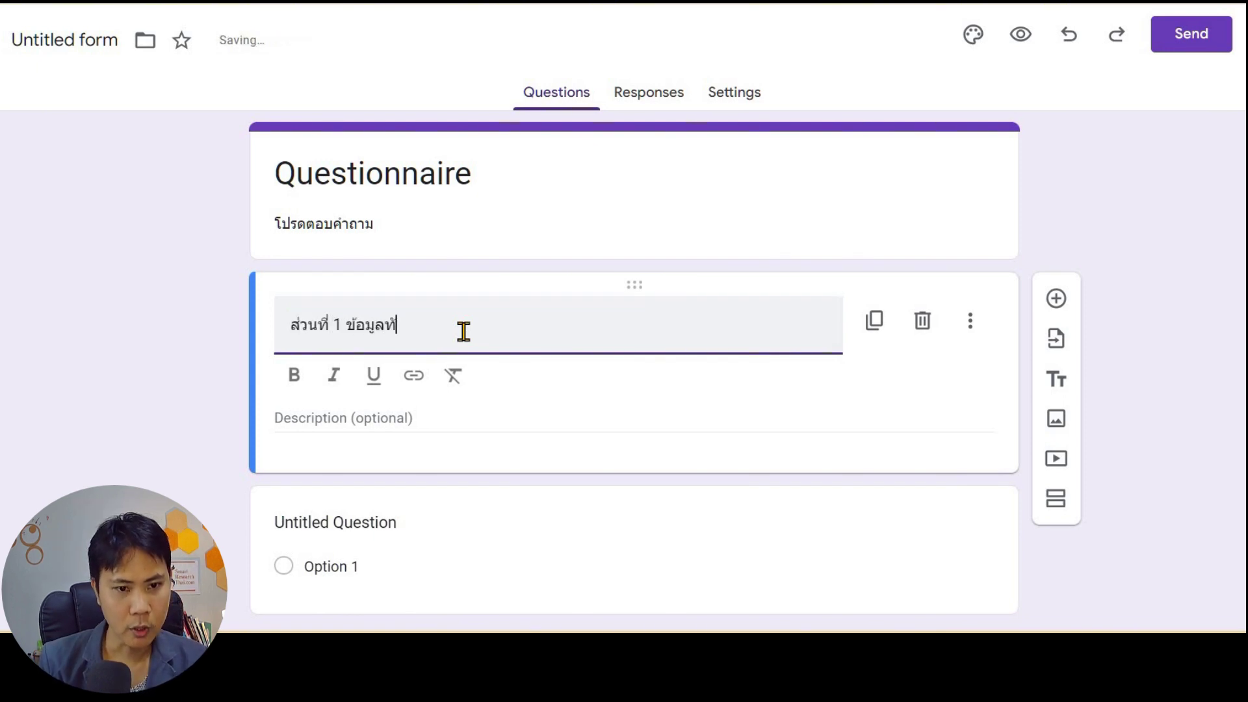
{"action": "type", "text": "วไป"}
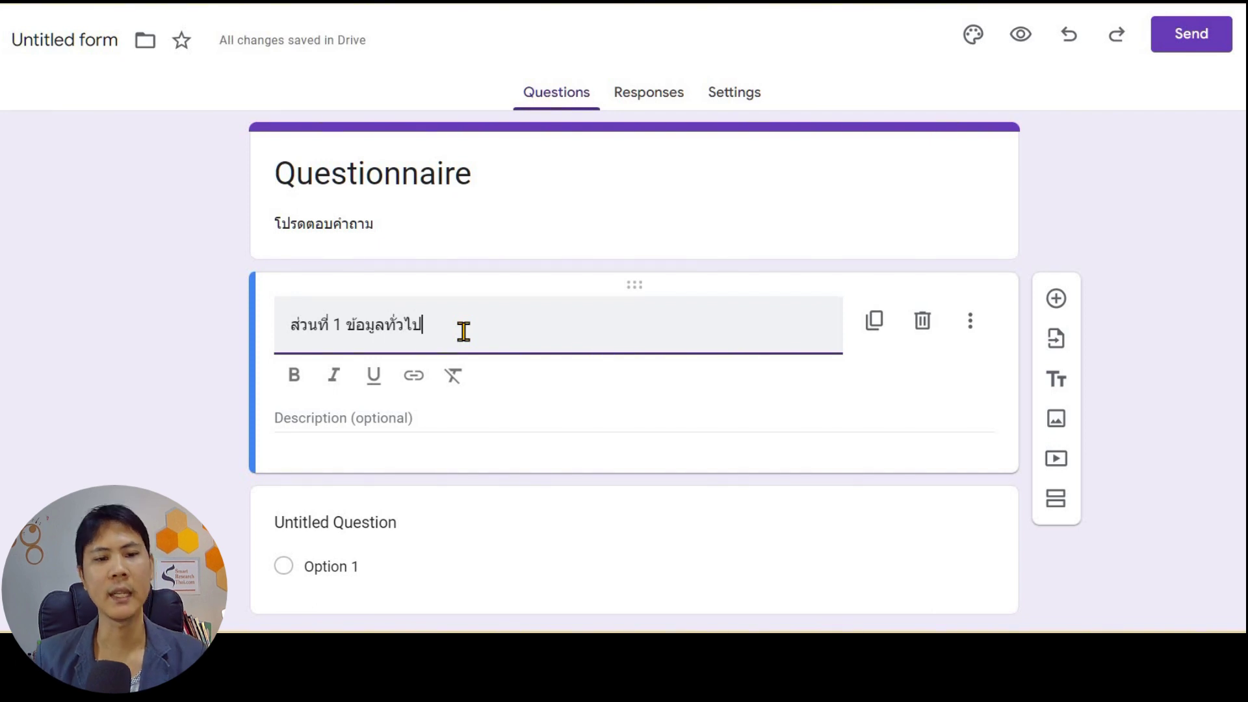
{"action": "left_click", "coordinate": [231, 395]}
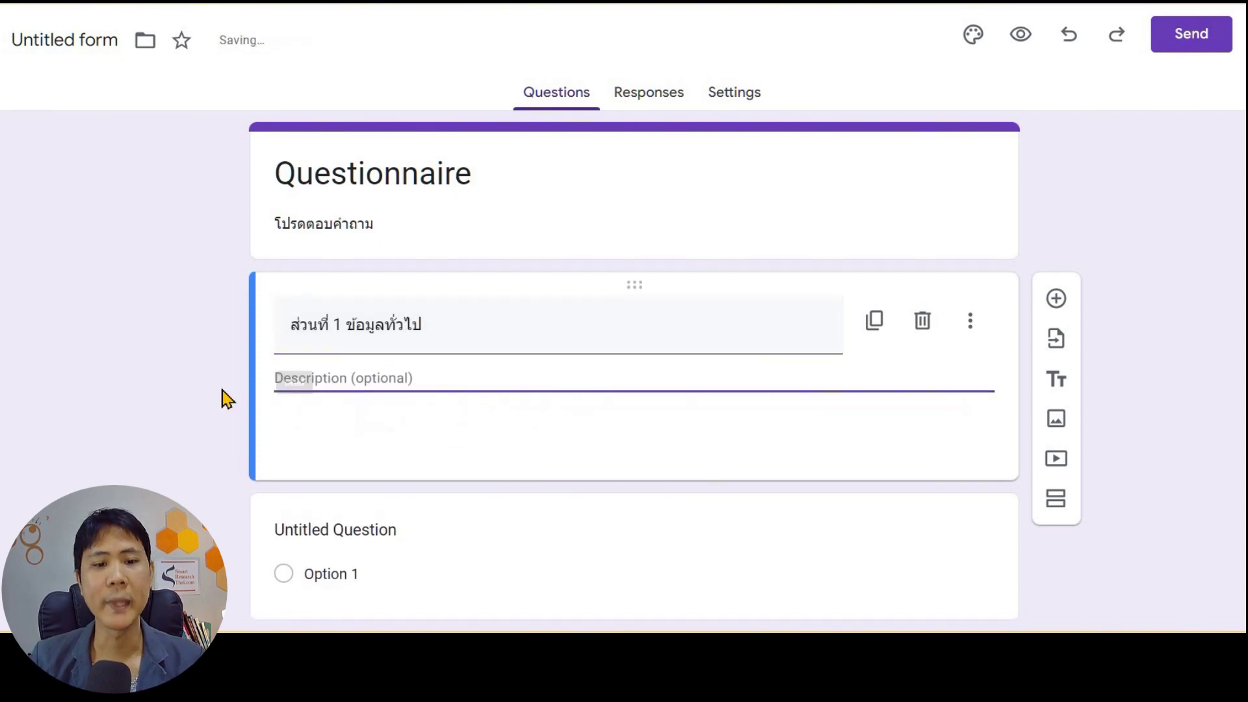
Step: Replace the untitled question's text with "ข้อ 1 เพศ"
{"action": "left_click", "coordinate": [450, 483]}
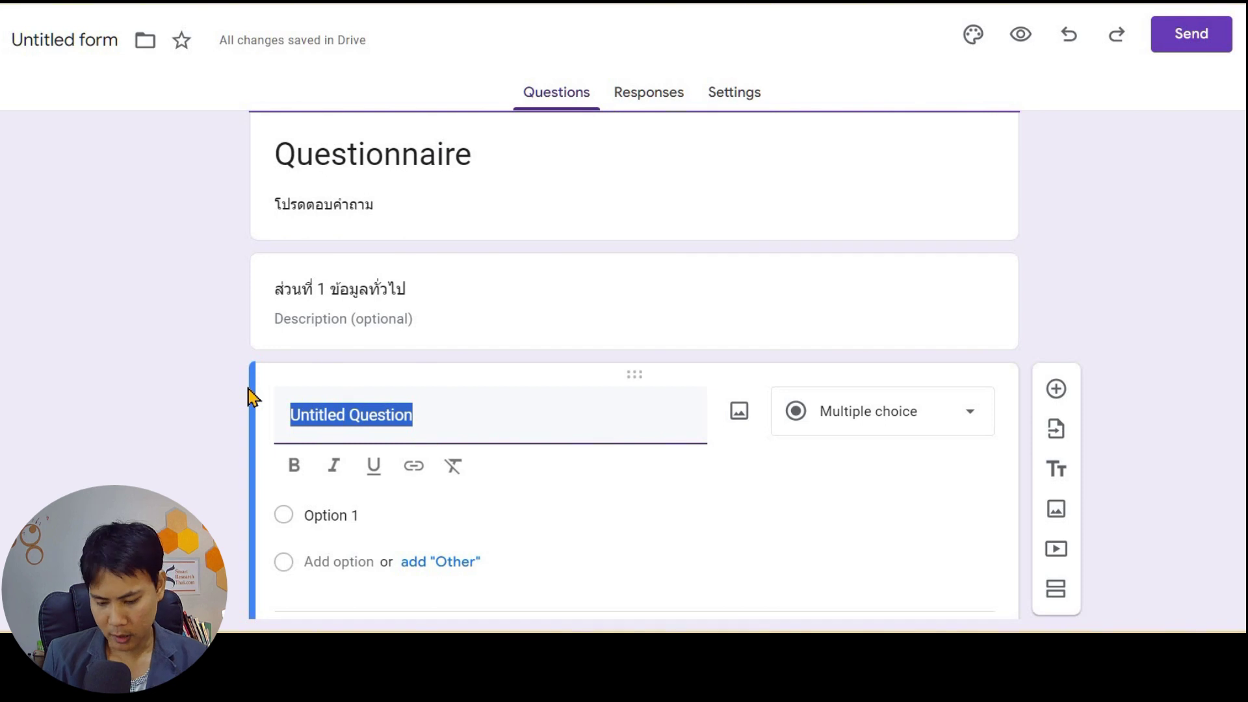
{"action": "type", "text": "ข้อ"}
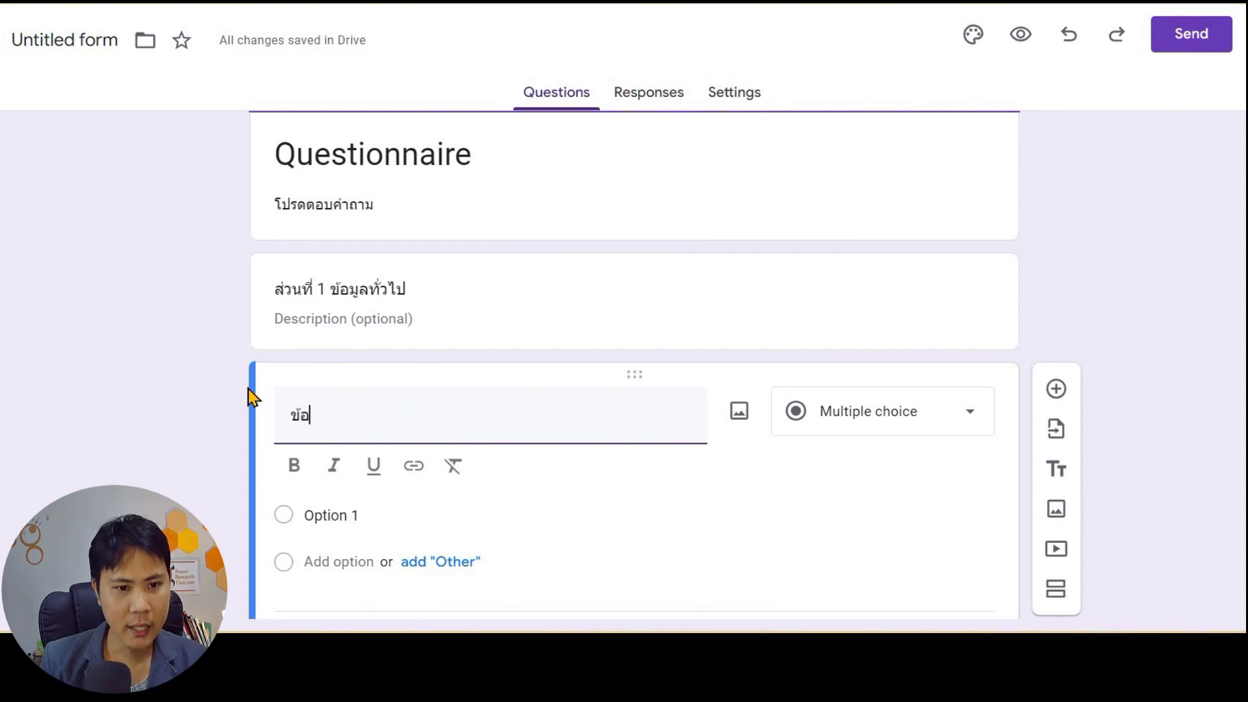
{"action": "type", "text": " 1 ข้อมูลส่วน"}
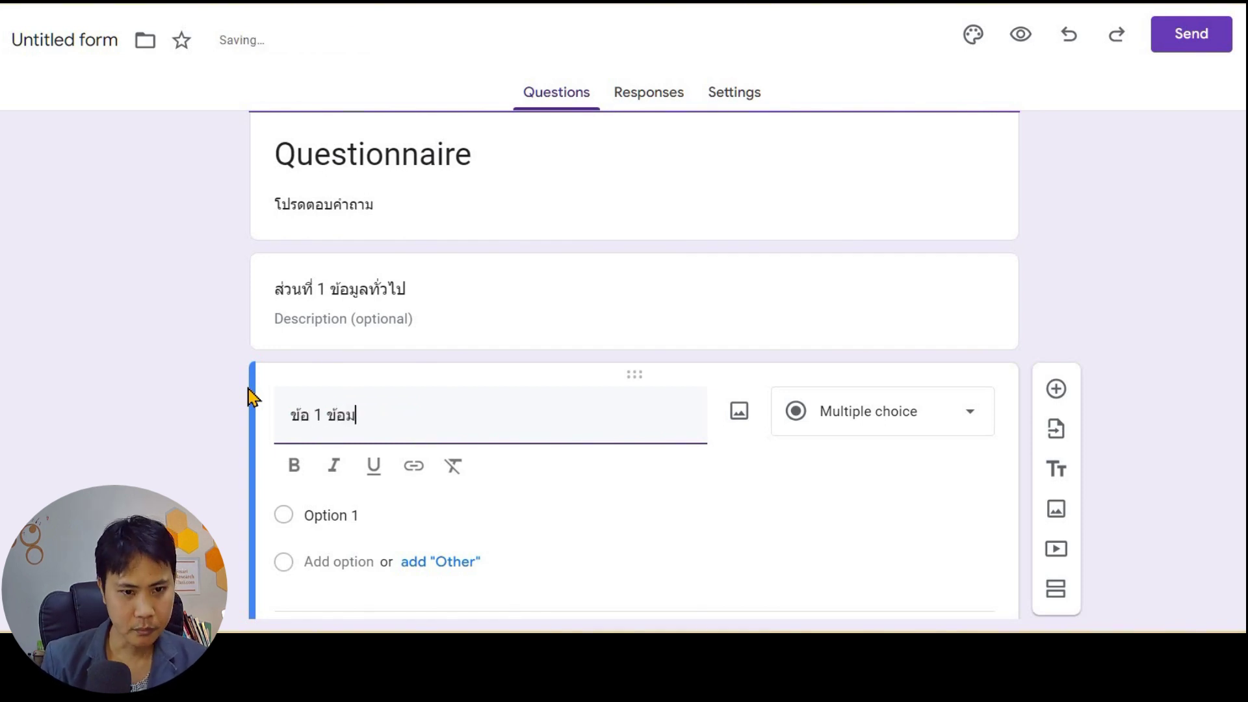
{"action": "type", "text": "บ"}
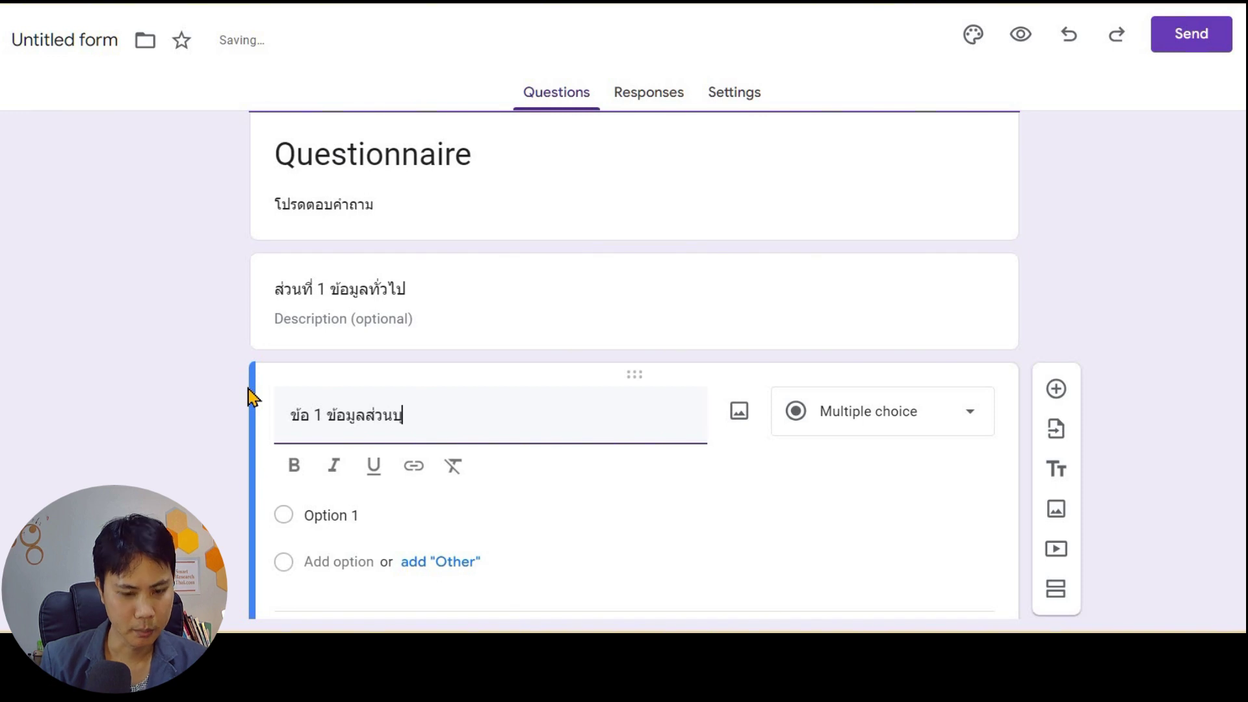
{"action": "key", "text": "BackSpace"}
{"action": "key", "text": "BackSpace"}
{"action": "key", "text": "BackSpace"}
{"action": "key", "text": "BackSpace"}
{"action": "key", "text": "BackSpace"}
{"action": "key", "text": "BackSpace"}
{"action": "key", "text": "BackSpace"}
{"action": "key", "text": "BackSpace"}
{"action": "key", "text": "BackSpace"}
{"action": "key", "text": "BackSpace"}
{"action": "key", "text": "BackSpace"}
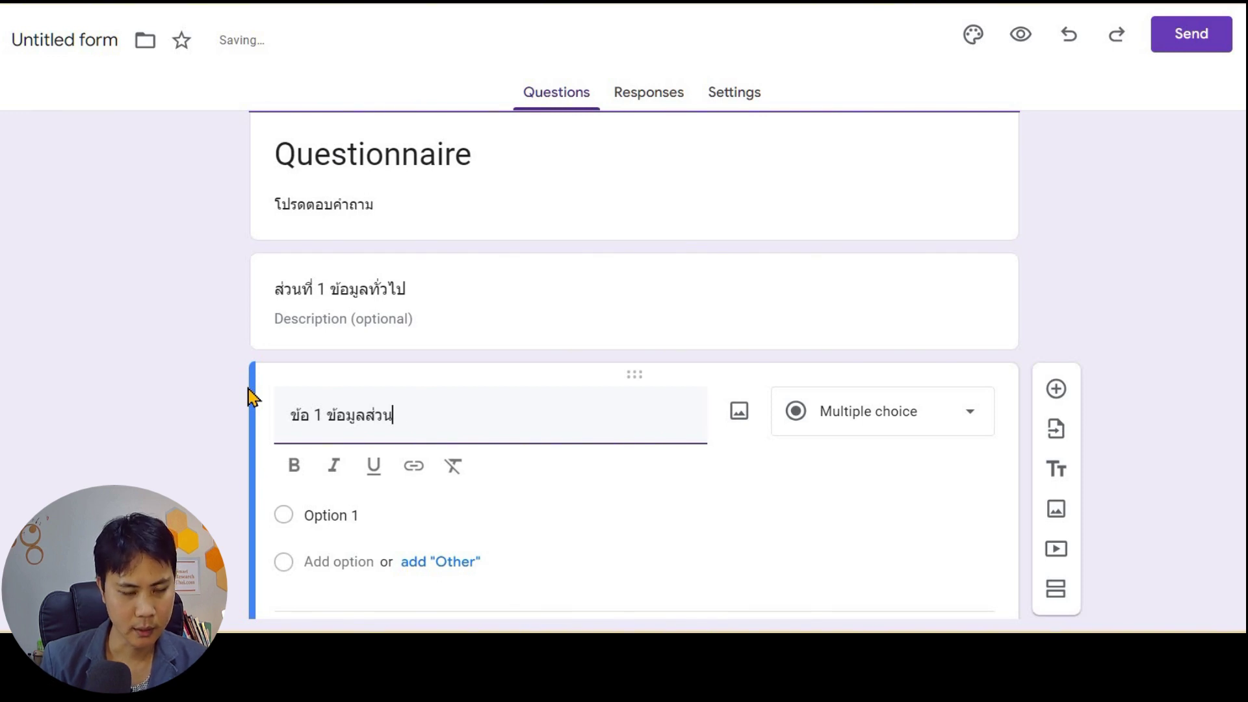
{"action": "type", "text": "เพศ"}
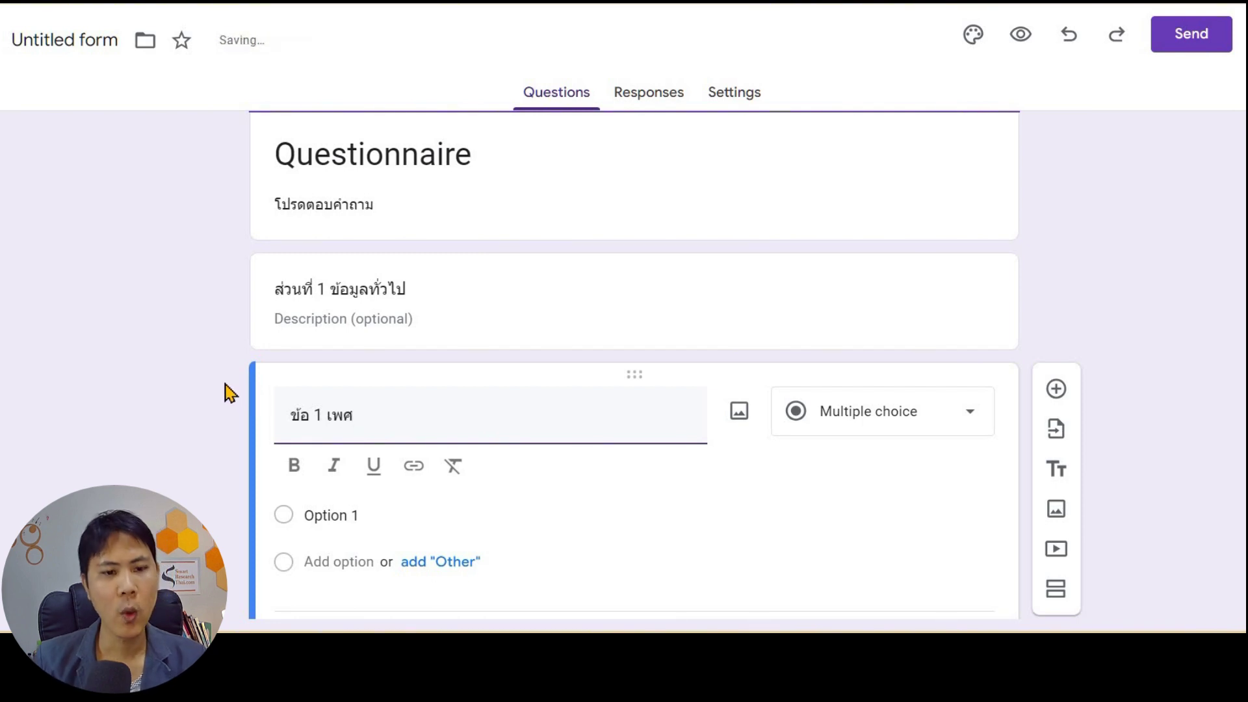
{"action": "left_click", "coordinate": [229, 391]}
Step: Give the "ข้อ 1 เพศ" question the options "ชาย", "หญิง" and "LGBTQ+", plus an "Other" option
{"action": "scroll", "coordinate": [341, 409], "scroll_direction": "down", "scroll_amount": 1}
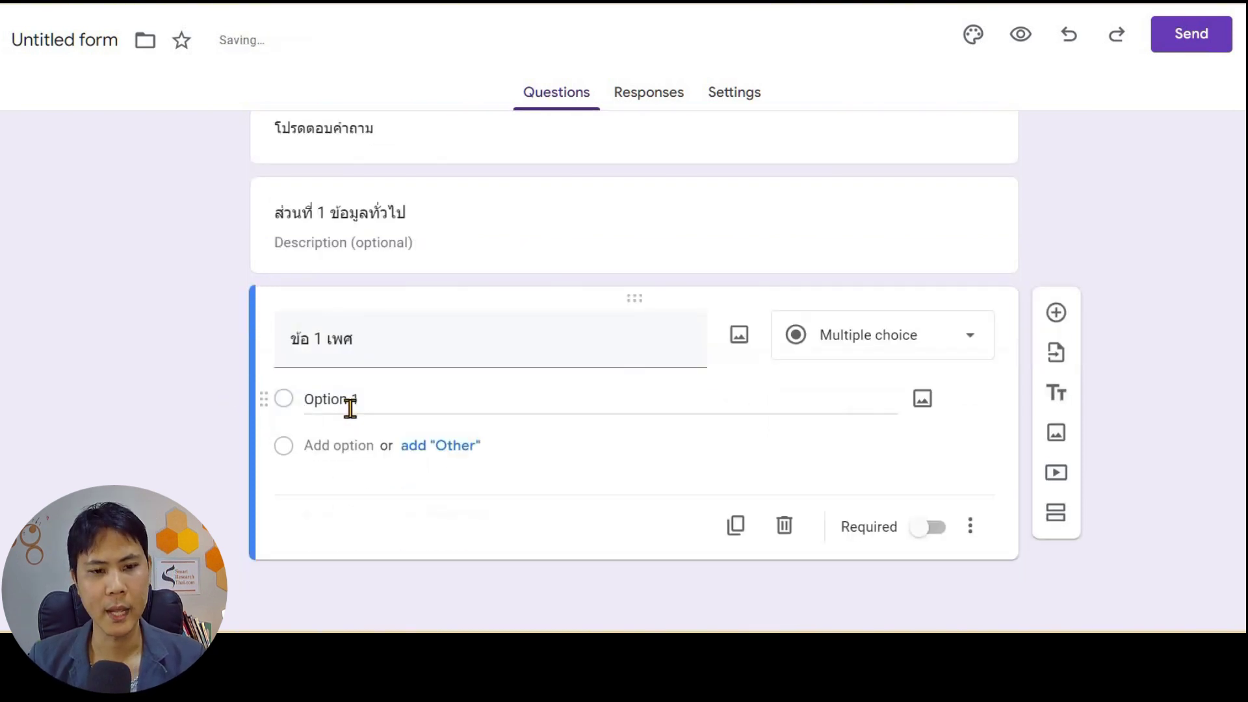
{"action": "left_click", "coordinate": [350, 408]}
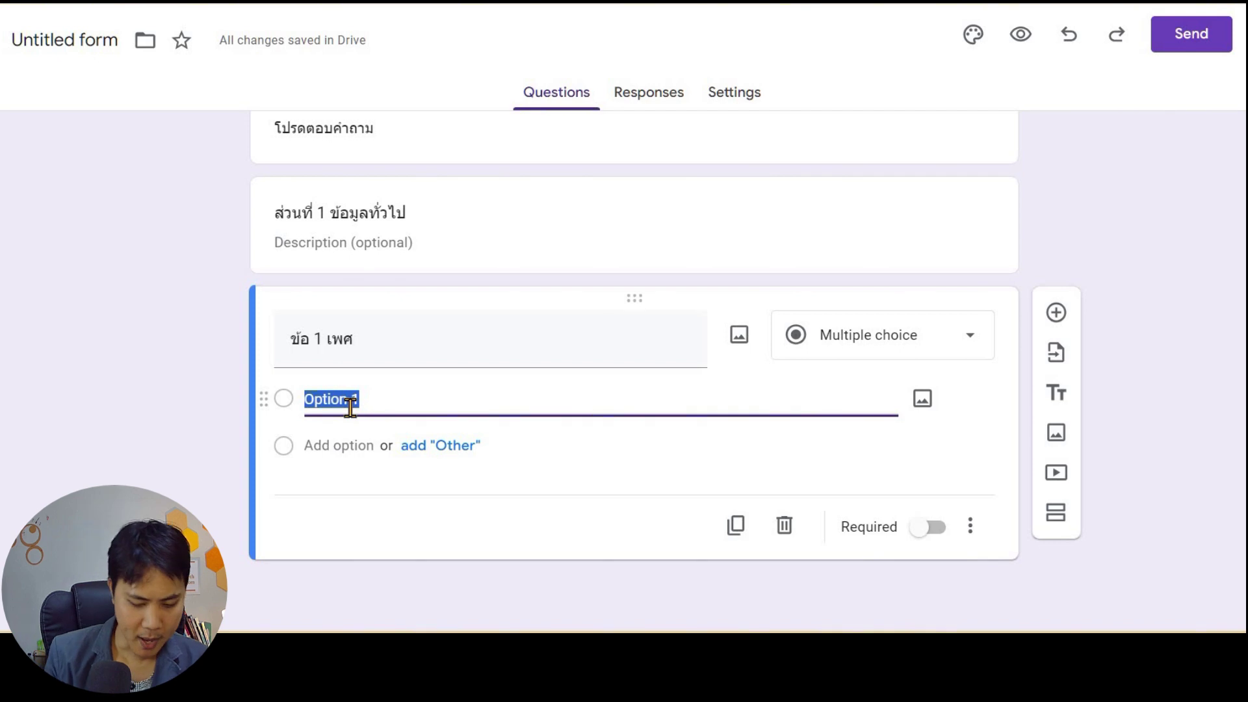
{"action": "type", "text": "ชาย"}
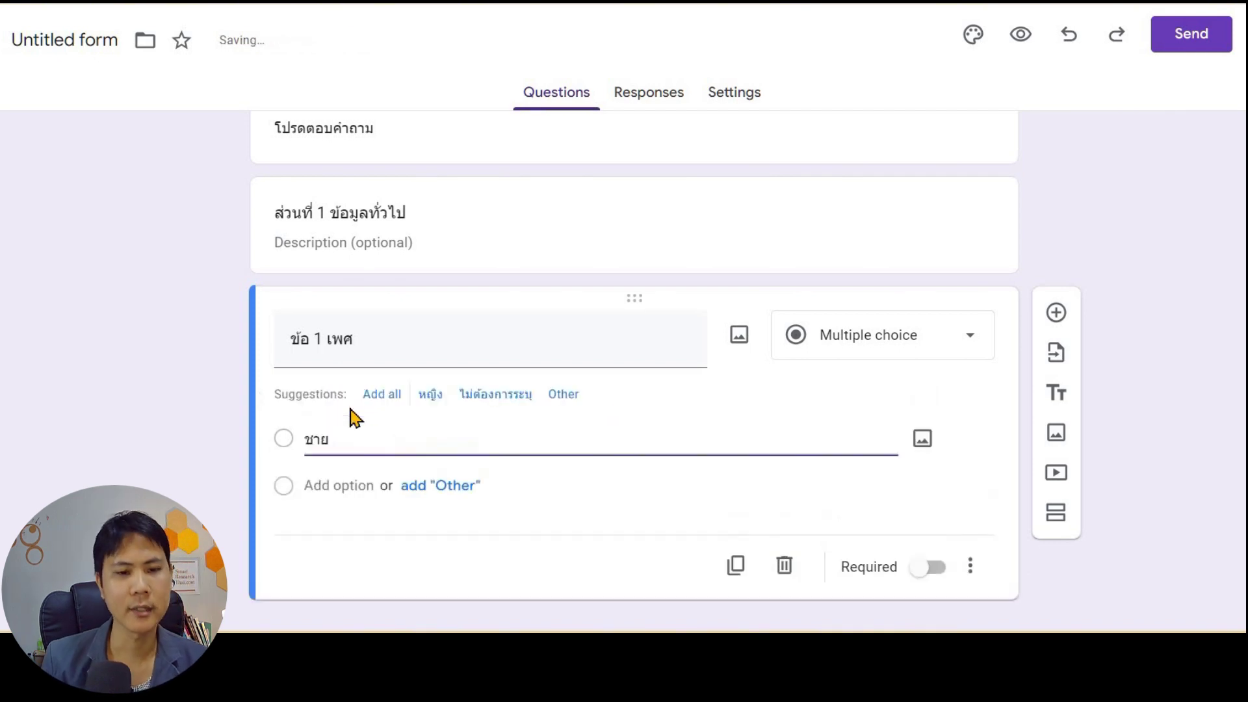
{"action": "key", "text": "Return"}
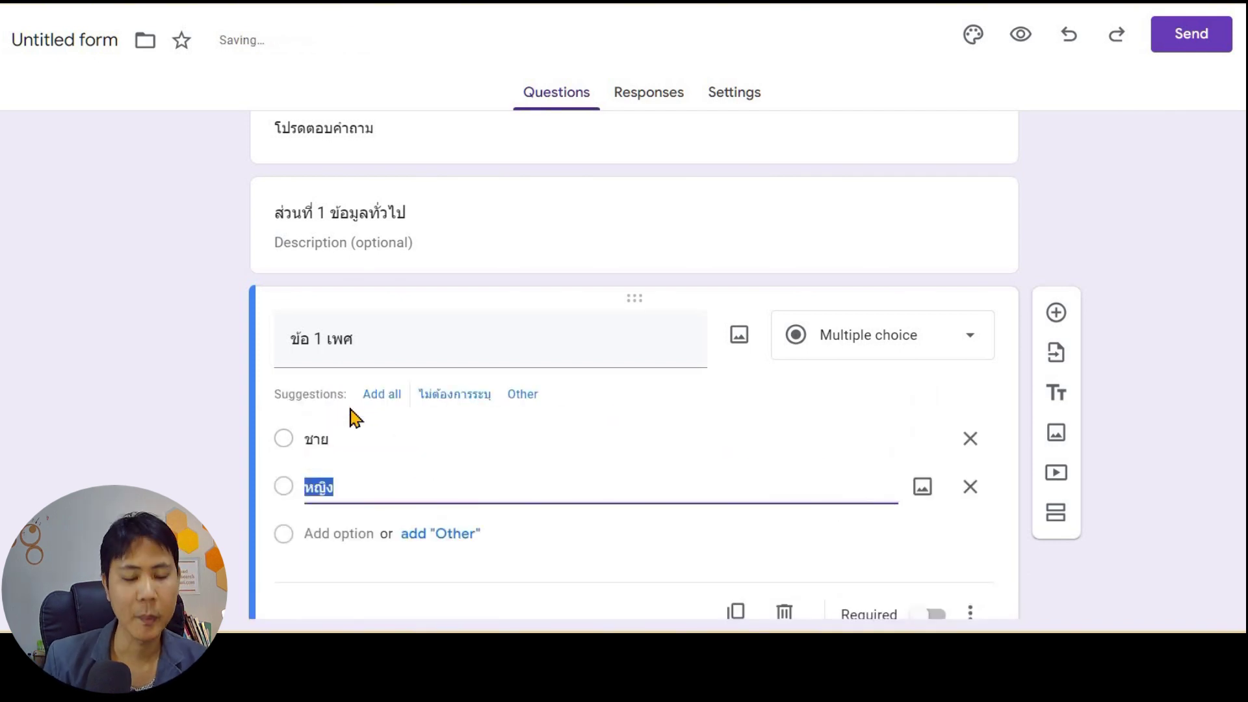
{"action": "key", "text": "Return"}
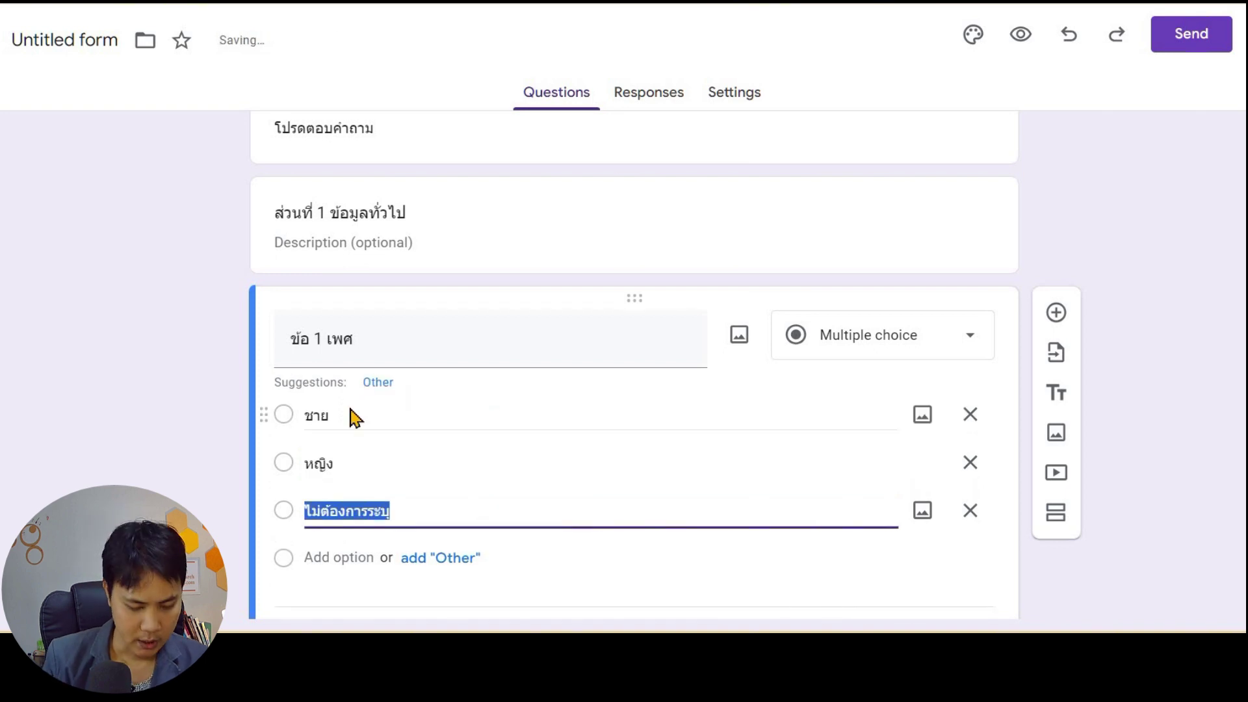
{"action": "type", "text": "LG"}
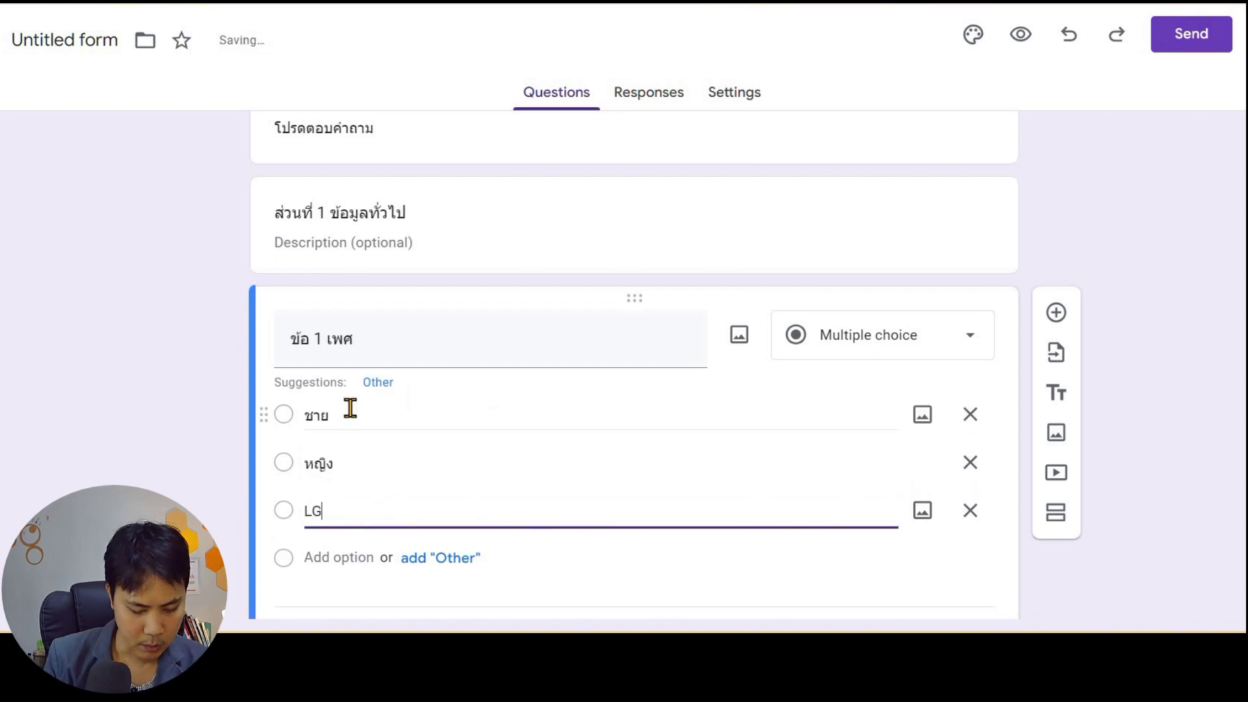
{"action": "type", "text": "BTQ+"}
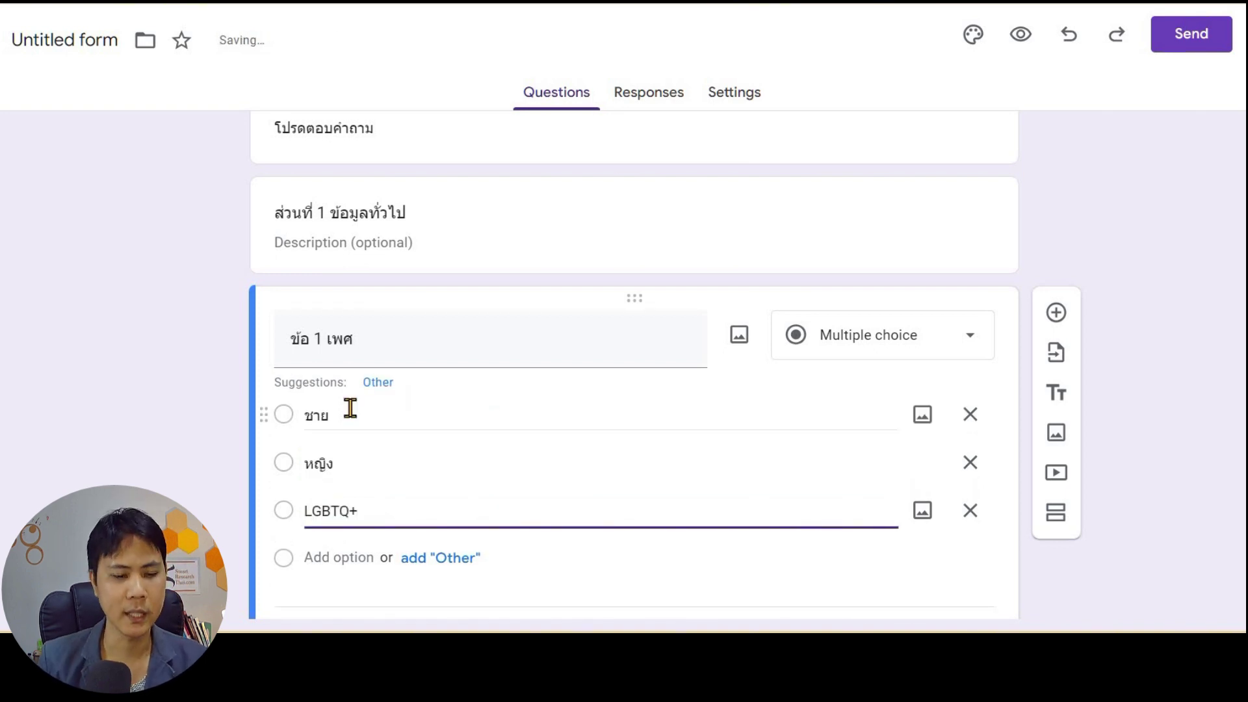
{"action": "scroll", "coordinate": [364, 423], "scroll_direction": "down", "scroll_amount": 1}
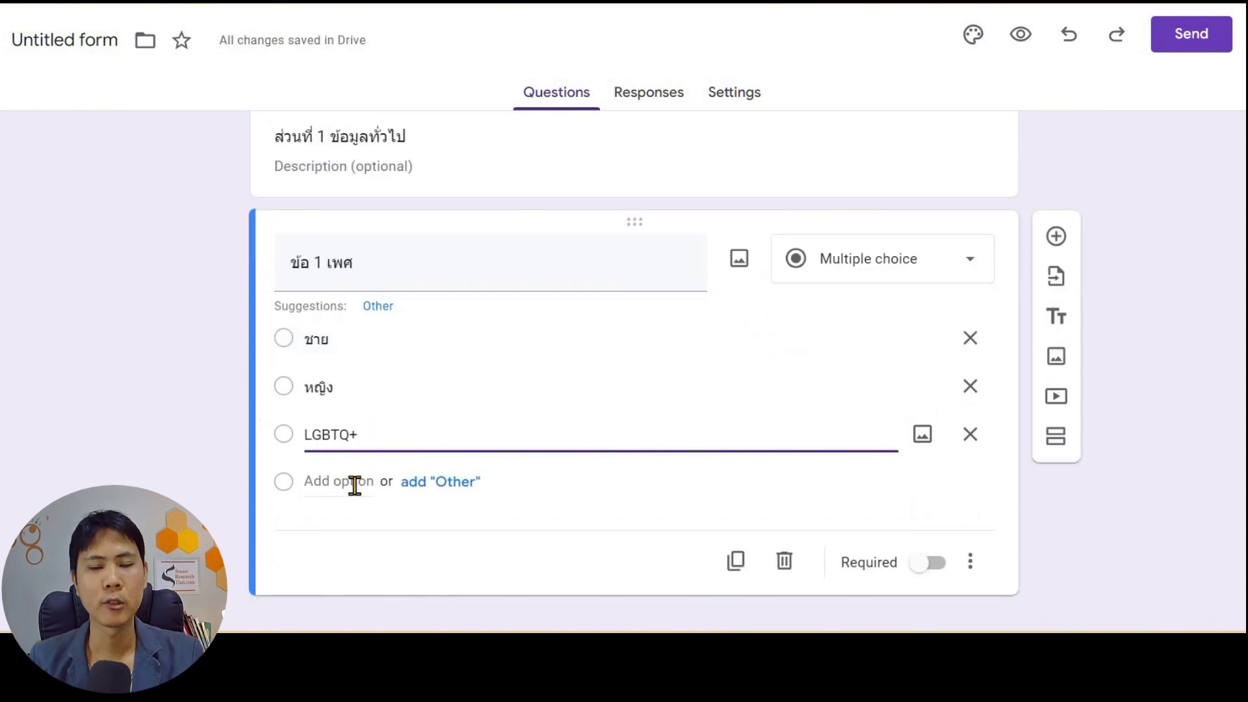
{"action": "left_click", "coordinate": [423, 484]}
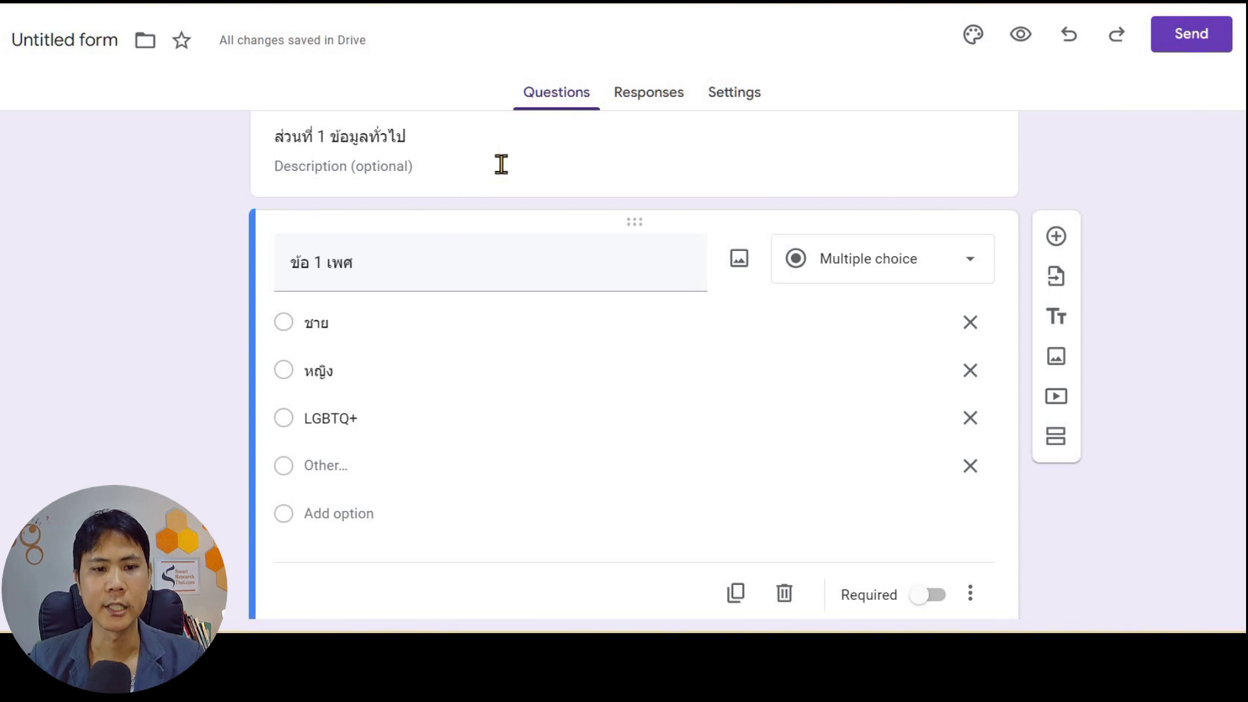
Step: Examine the answer types available for the "ข้อ 1 เพศ" question
{"action": "left_click", "coordinate": [411, 186]}
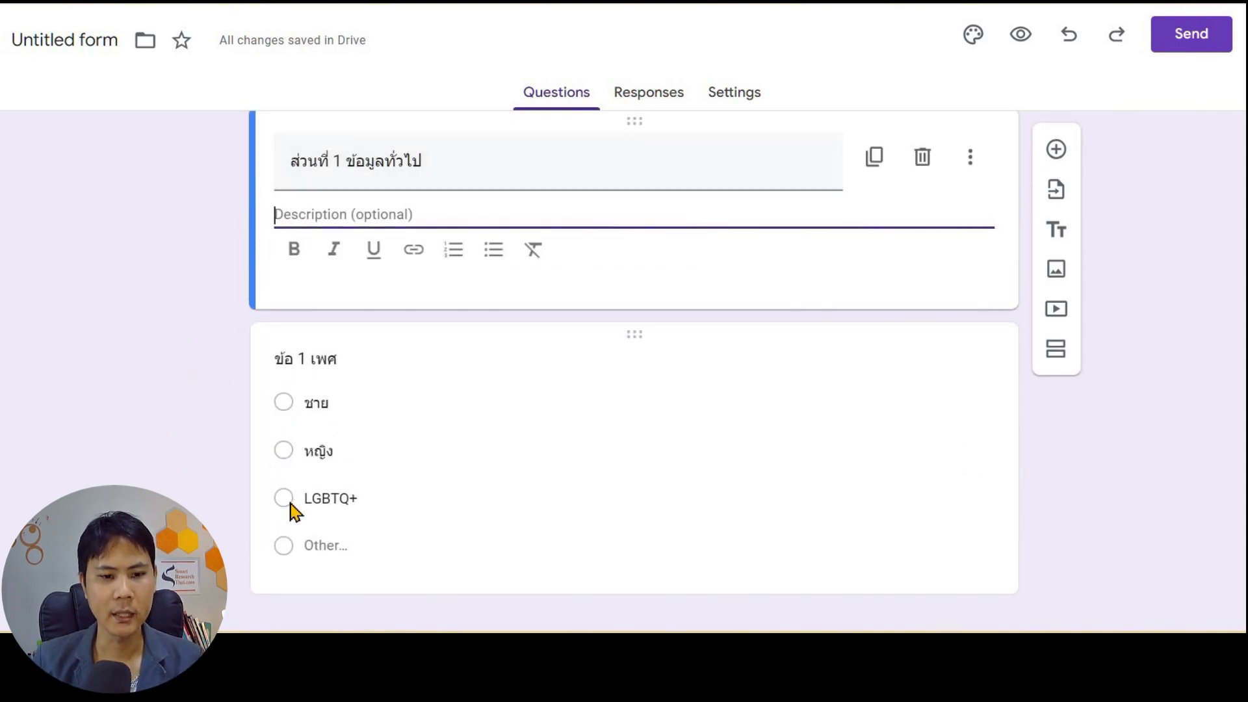
{"action": "left_click", "coordinate": [447, 375]}
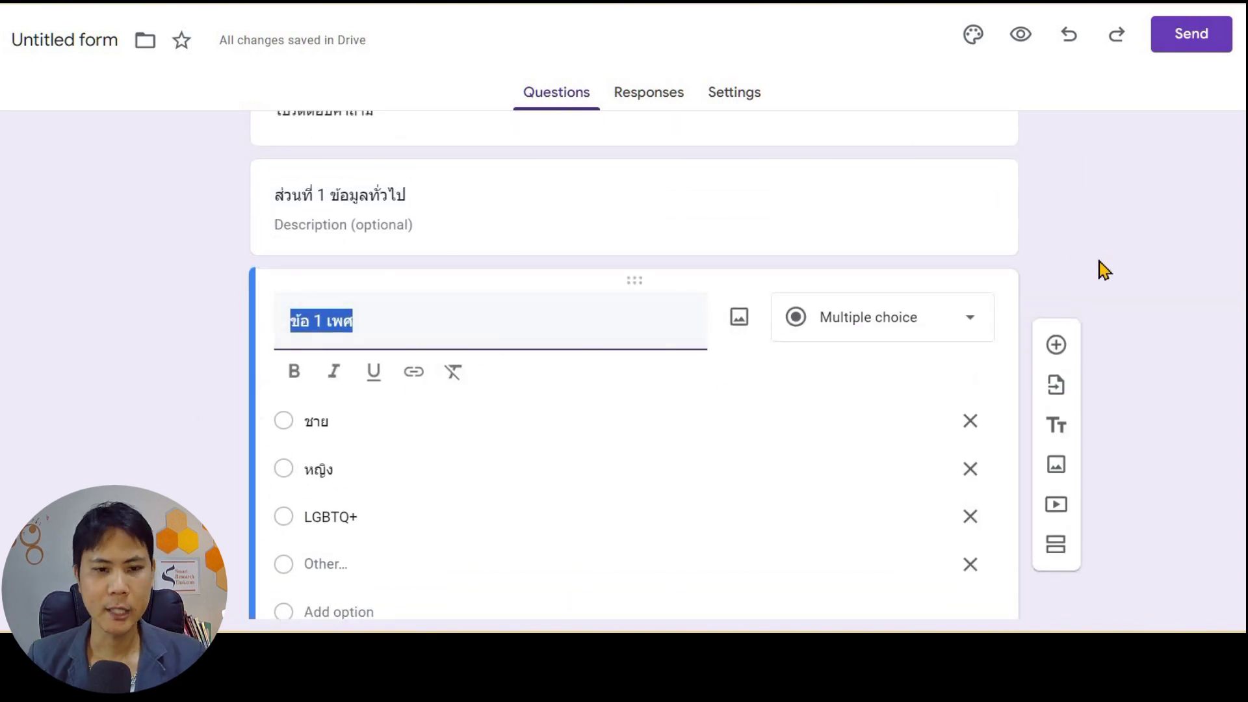
{"action": "scroll", "coordinate": [962, 255], "scroll_direction": "down", "scroll_amount": 1}
{"action": "left_click", "coordinate": [911, 252]}
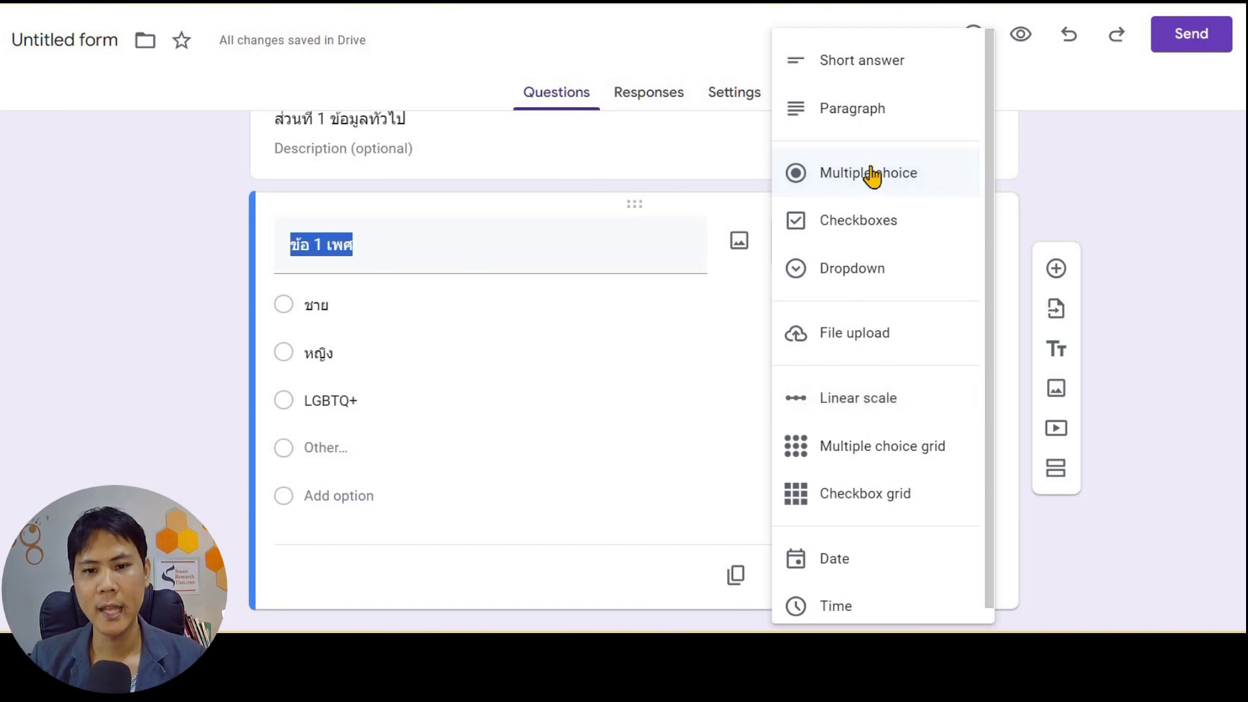
{"action": "key", "text": "Escape"}
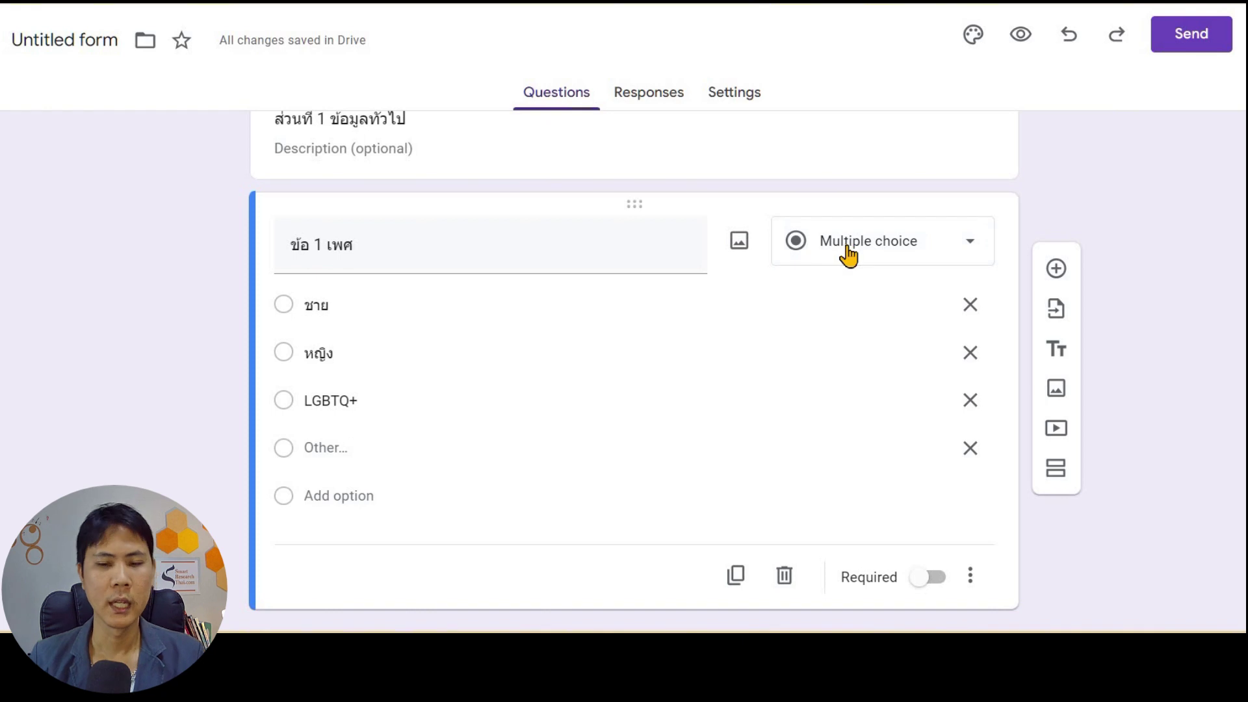
{"action": "left_click", "coordinate": [848, 256]}
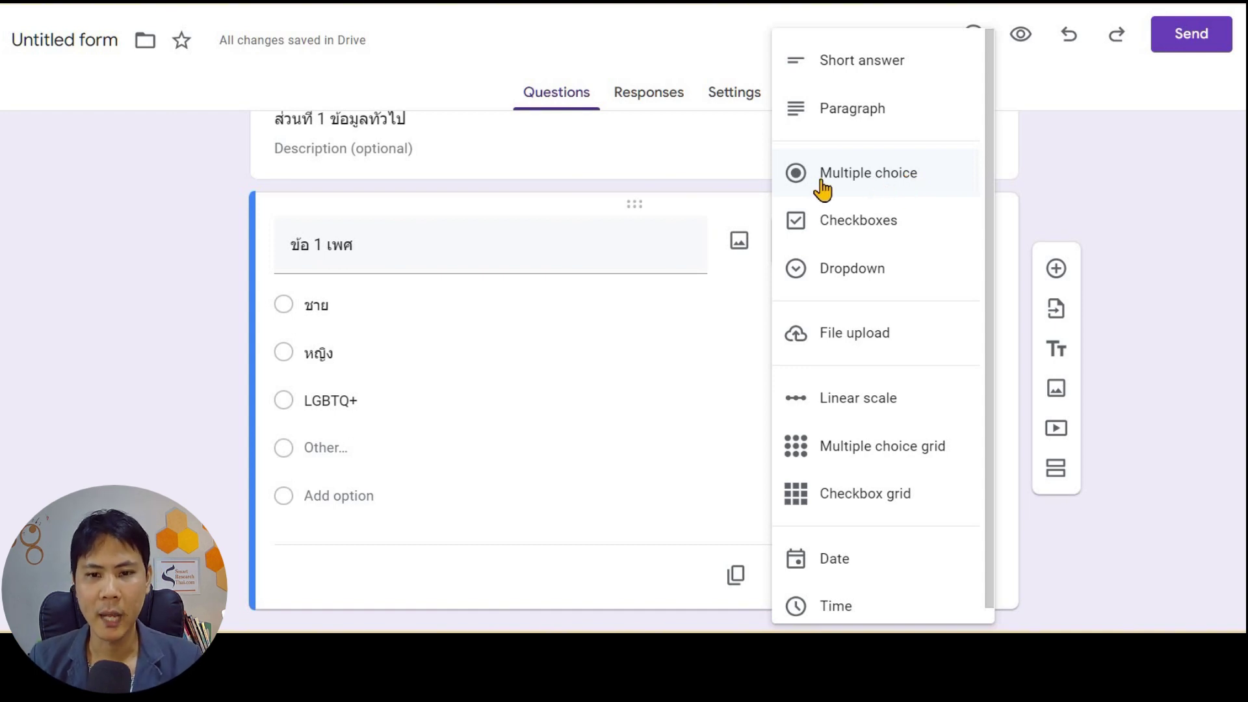
{"action": "left_click", "coordinate": [618, 348]}
{"action": "left_click", "coordinate": [448, 300]}
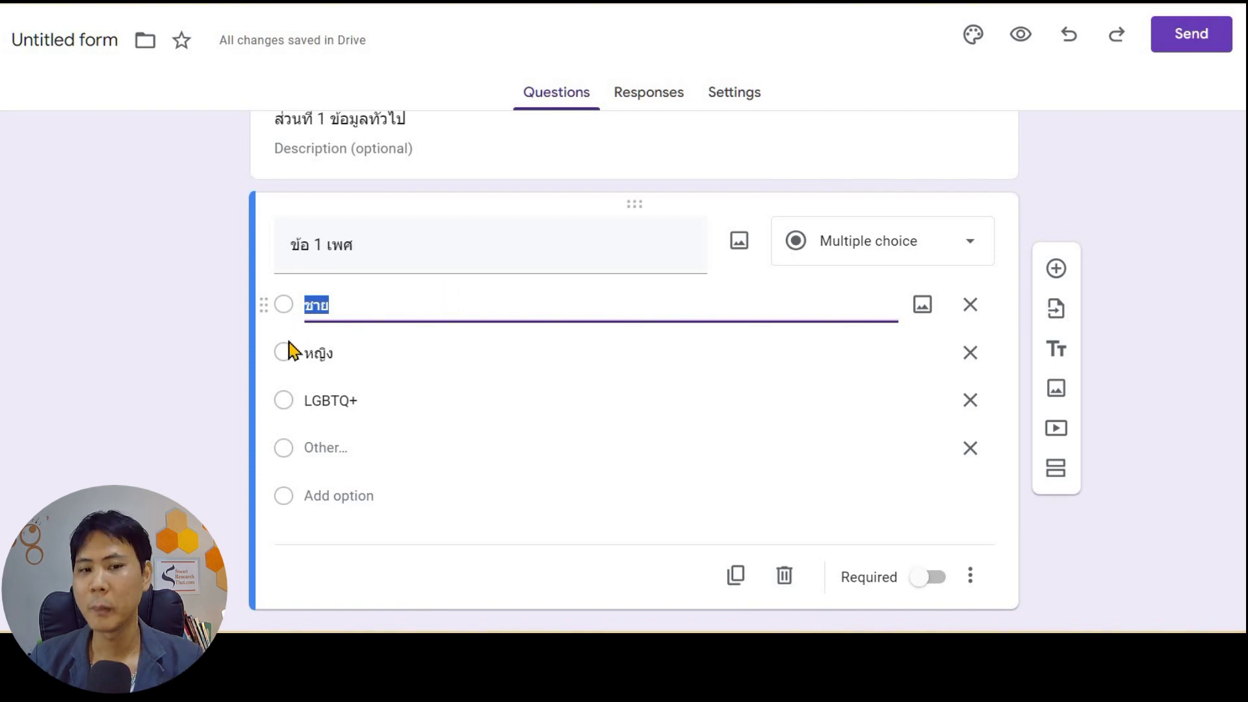
Step: Make the "ข้อ 1 เพศ" question required, and add a blank question below it and delete it again
{"action": "left_click", "coordinate": [926, 580]}
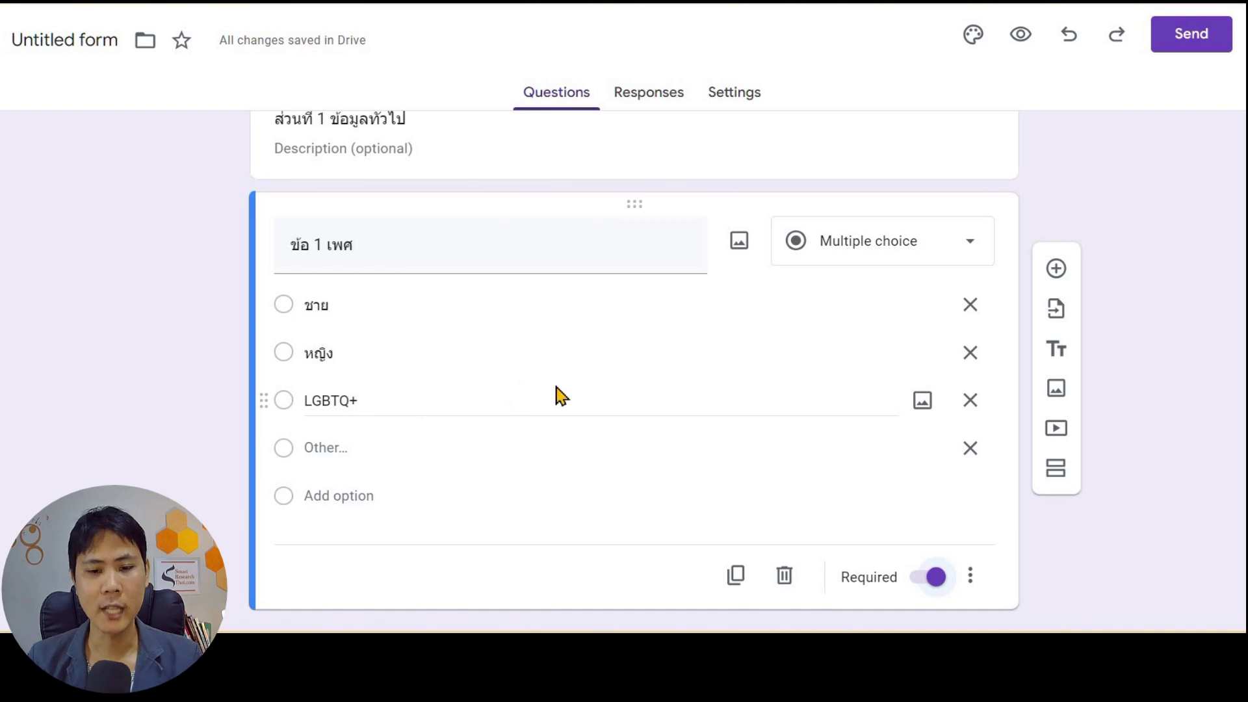
{"action": "left_click", "coordinate": [1056, 269]}
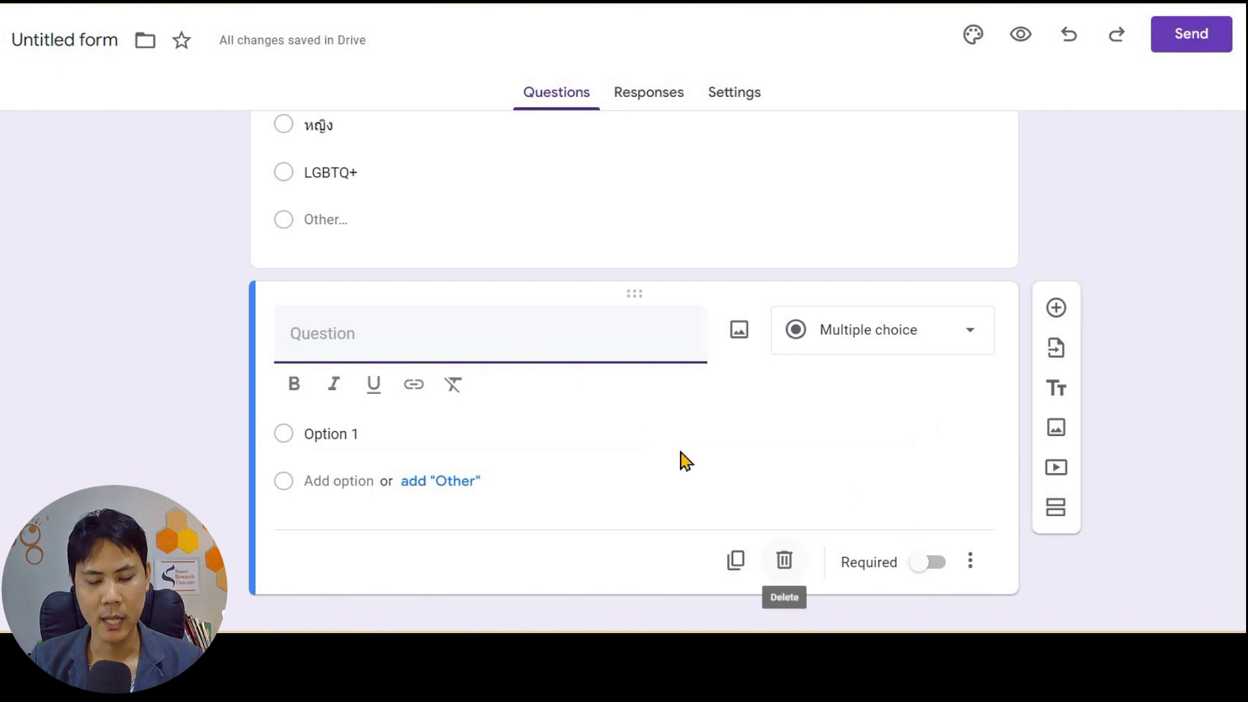
{"action": "left_click", "coordinate": [784, 564]}
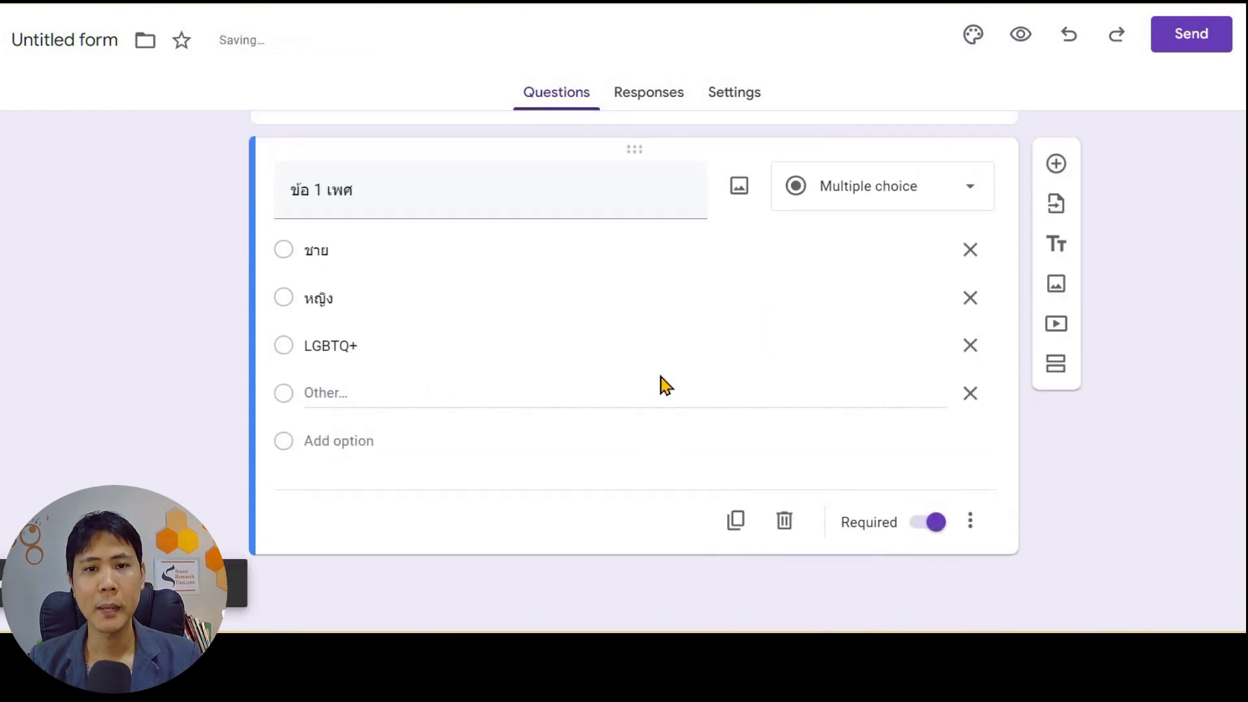
Step: Duplicate the "ข้อ 1 เพศ" question and change the copy's title to "ข้อ 2 อายุ"
{"action": "left_click", "coordinate": [737, 523]}
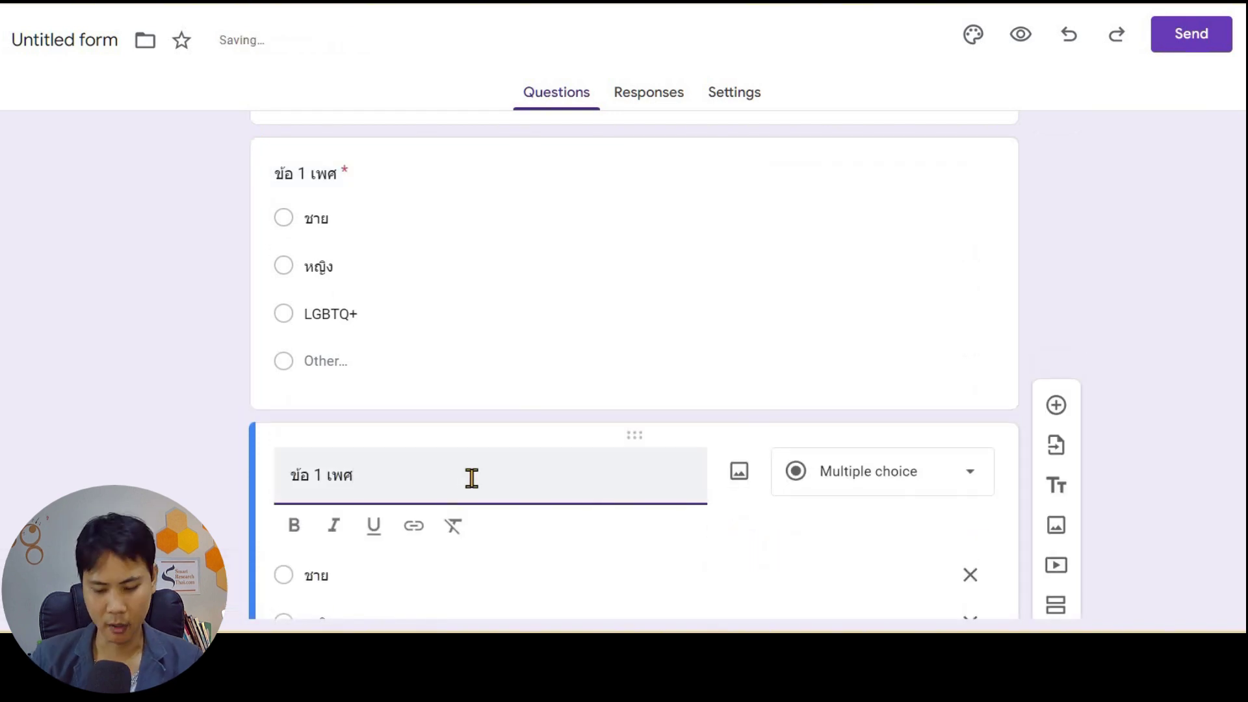
{"action": "key", "text": "BackSpace"}
{"action": "key", "text": "BackSpace"}
{"action": "key", "text": "BackSpace"}
{"action": "key", "text": "BackSpace"}
{"action": "key", "text": "BackSpace"}
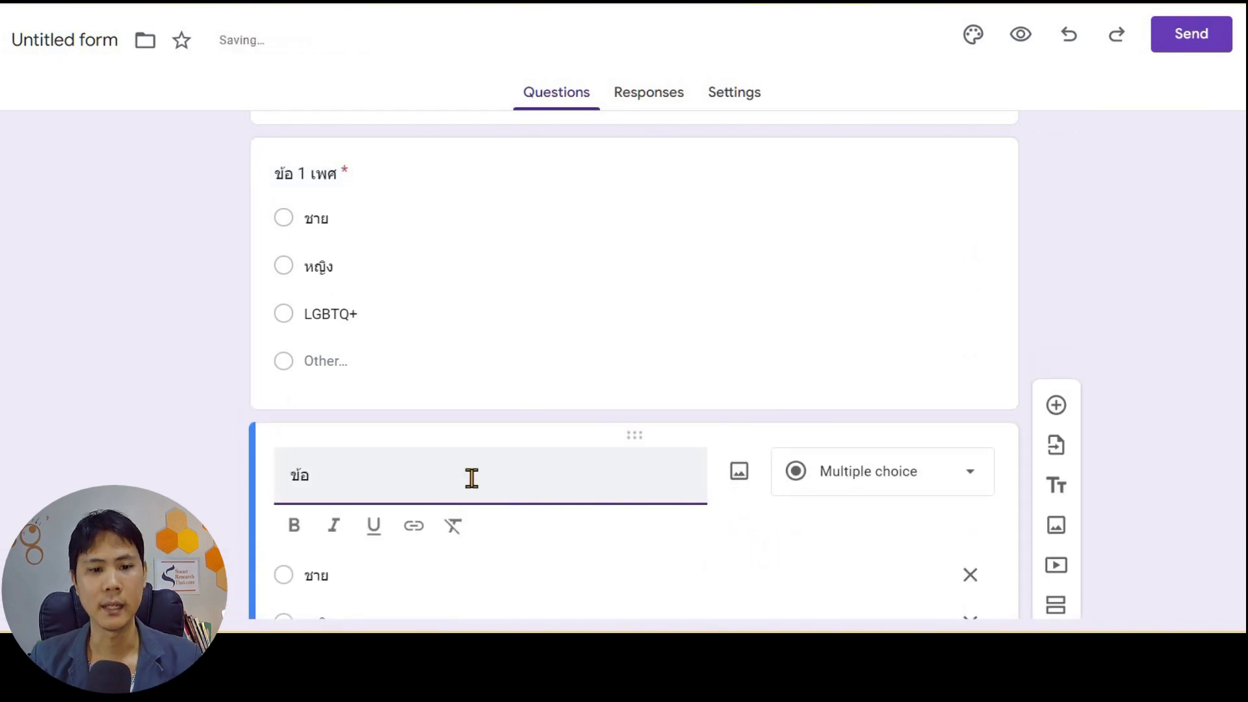
{"action": "type", "text": "2 "}
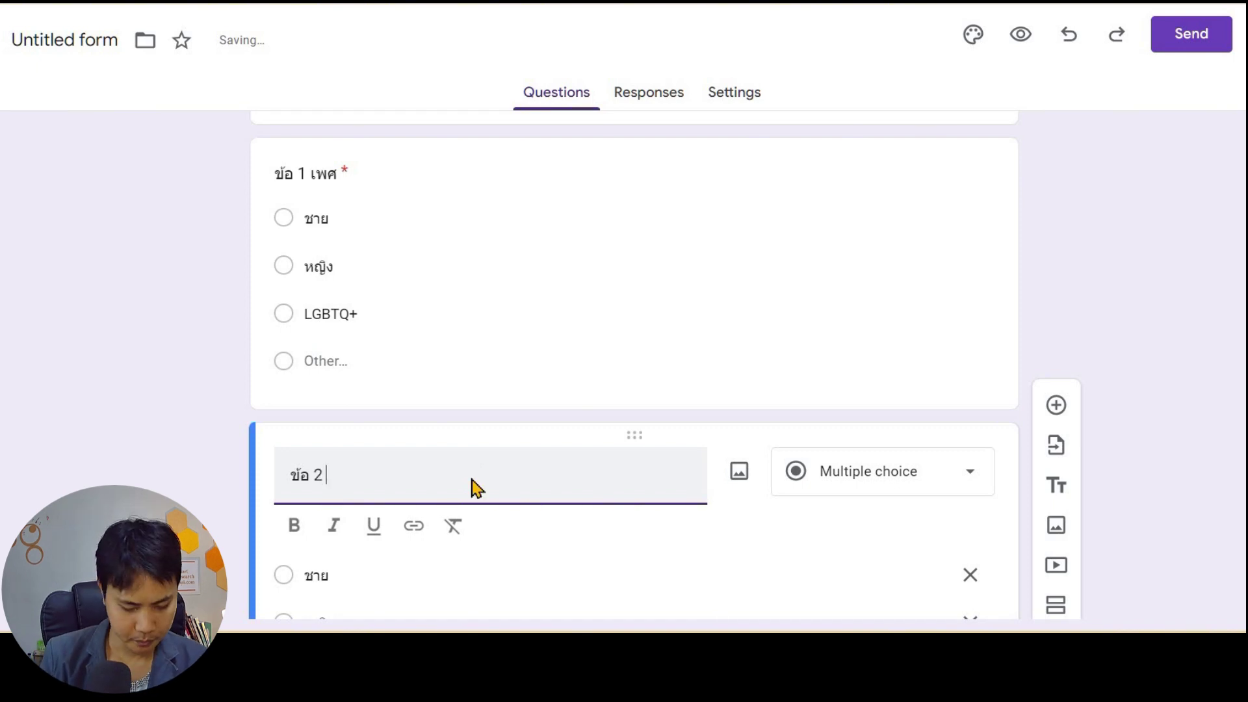
{"action": "type", "text": "อายุ"}
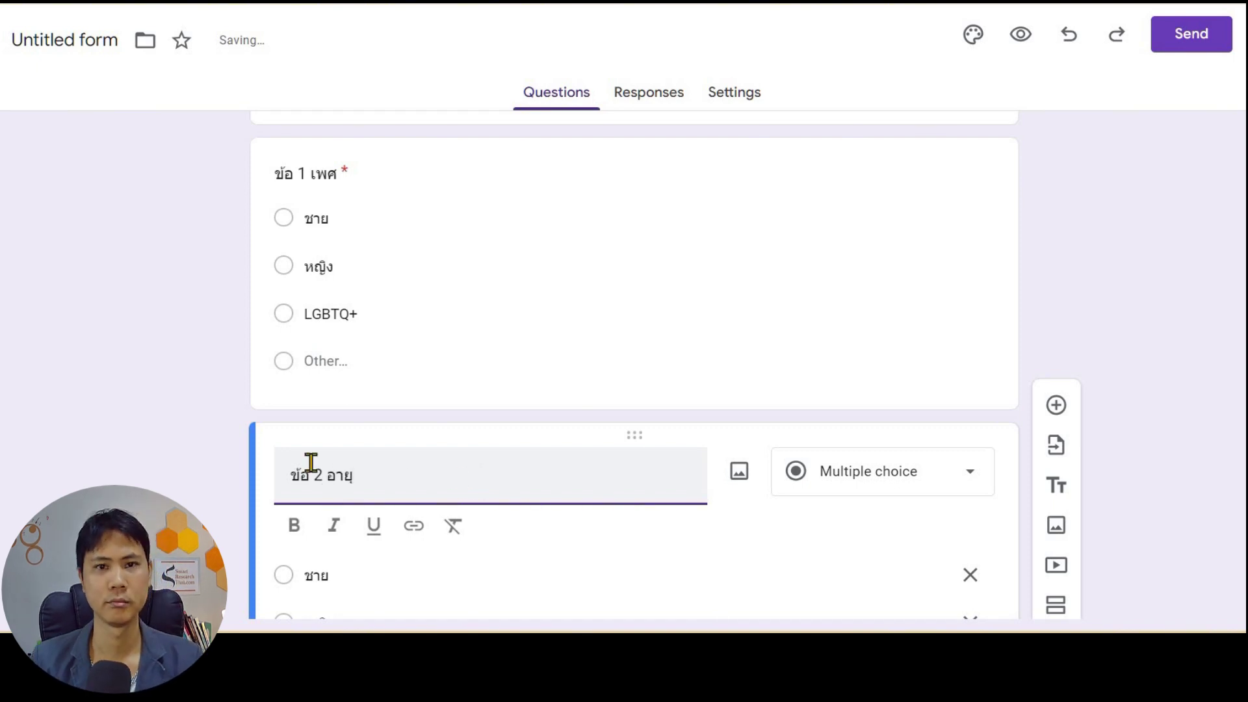
{"action": "left_click", "coordinate": [187, 445]}
{"action": "scroll", "coordinate": [299, 441], "scroll_direction": "down", "scroll_amount": 2}
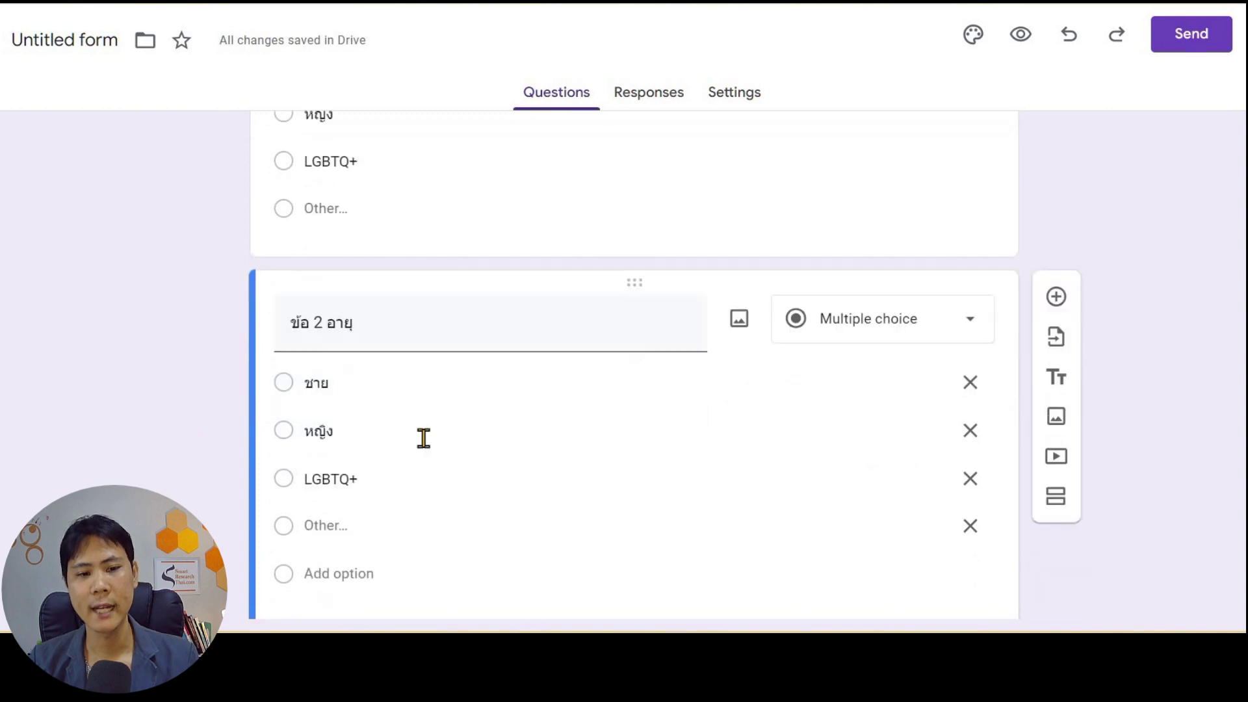
Step: Set the answer type of the "ข้อ 2 อายุ" question to Short answer, and change it to Paragraph
{"action": "left_click", "coordinate": [440, 419]}
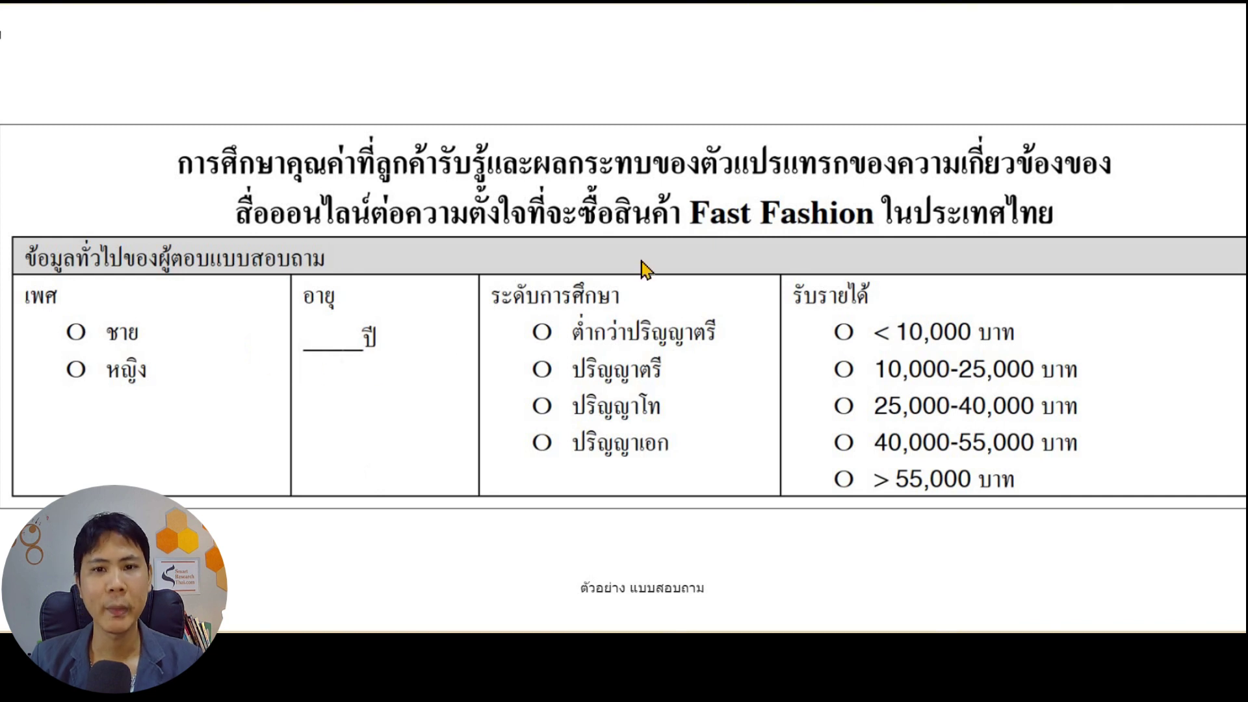
{"action": "left_click", "coordinate": [718, 259]}
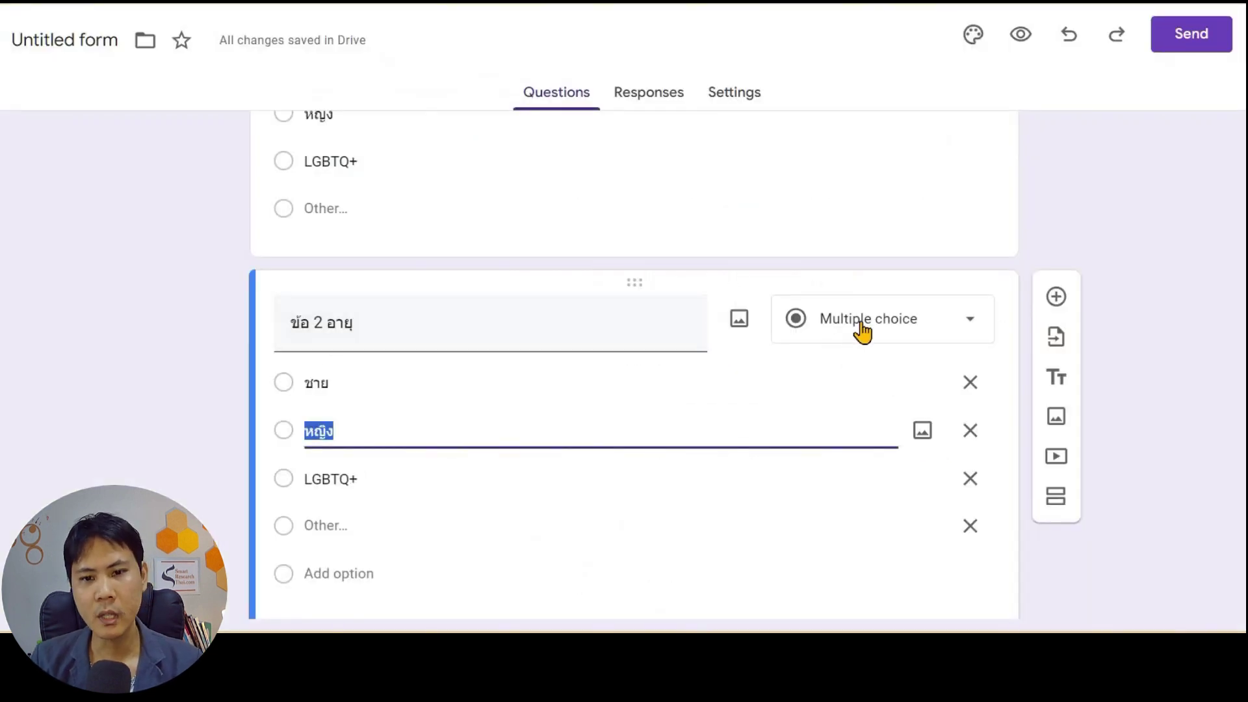
{"action": "left_click", "coordinate": [862, 323]}
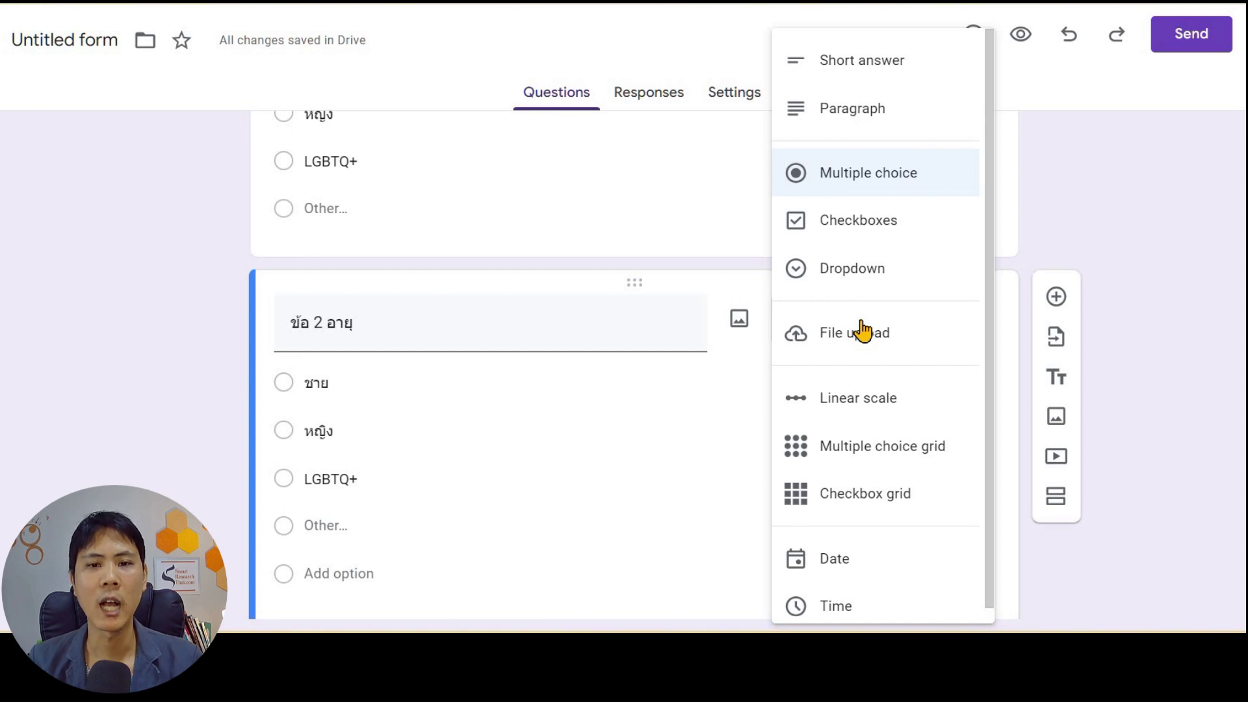
{"action": "left_click", "coordinate": [879, 63]}
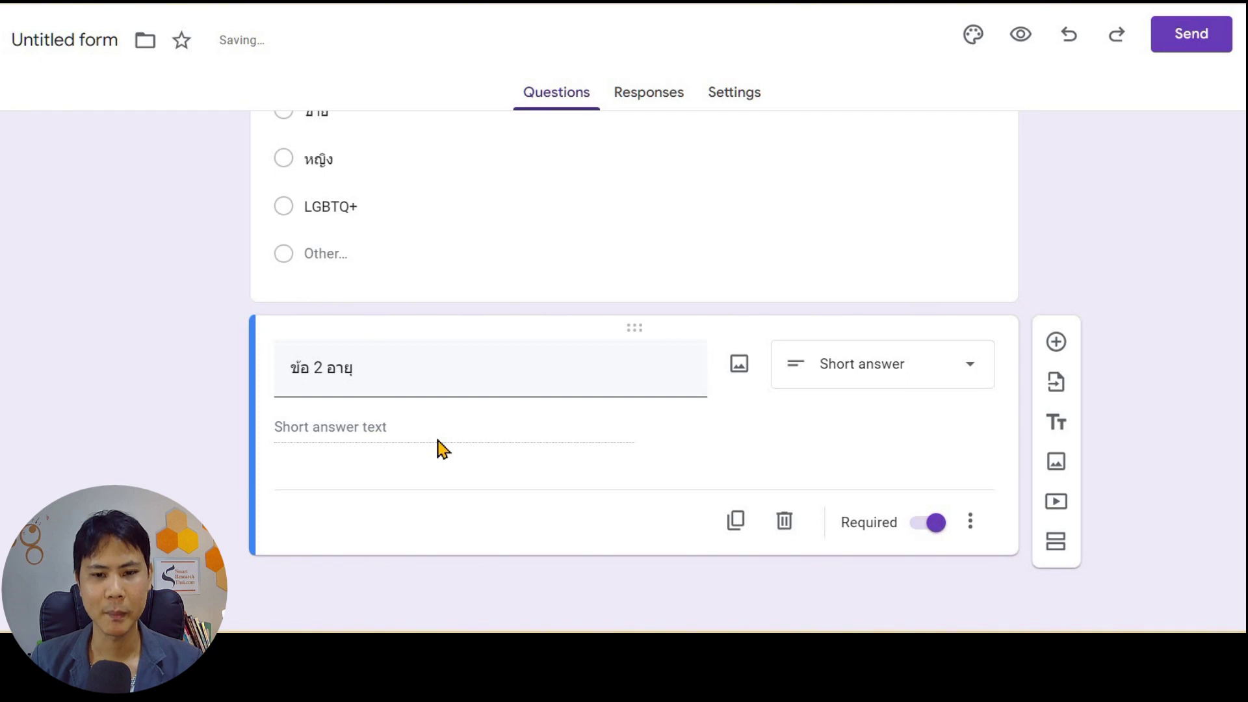
{"action": "left_click", "coordinate": [861, 377]}
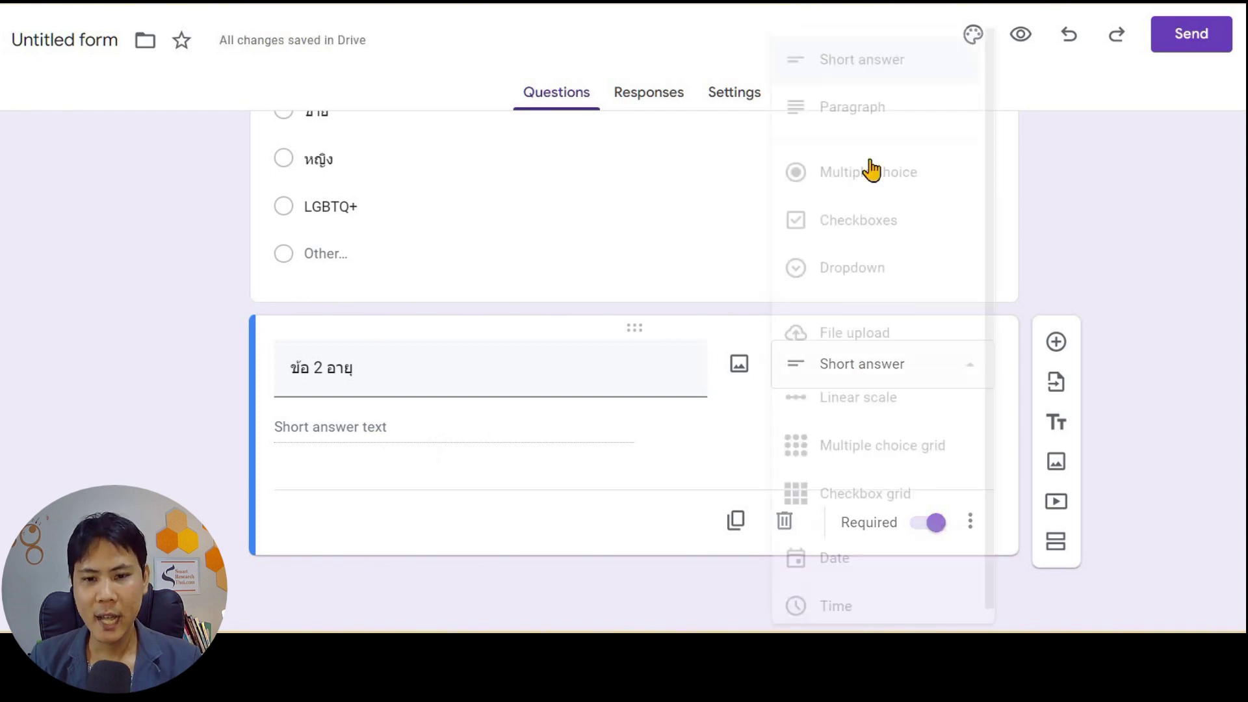
{"action": "left_click", "coordinate": [868, 109]}
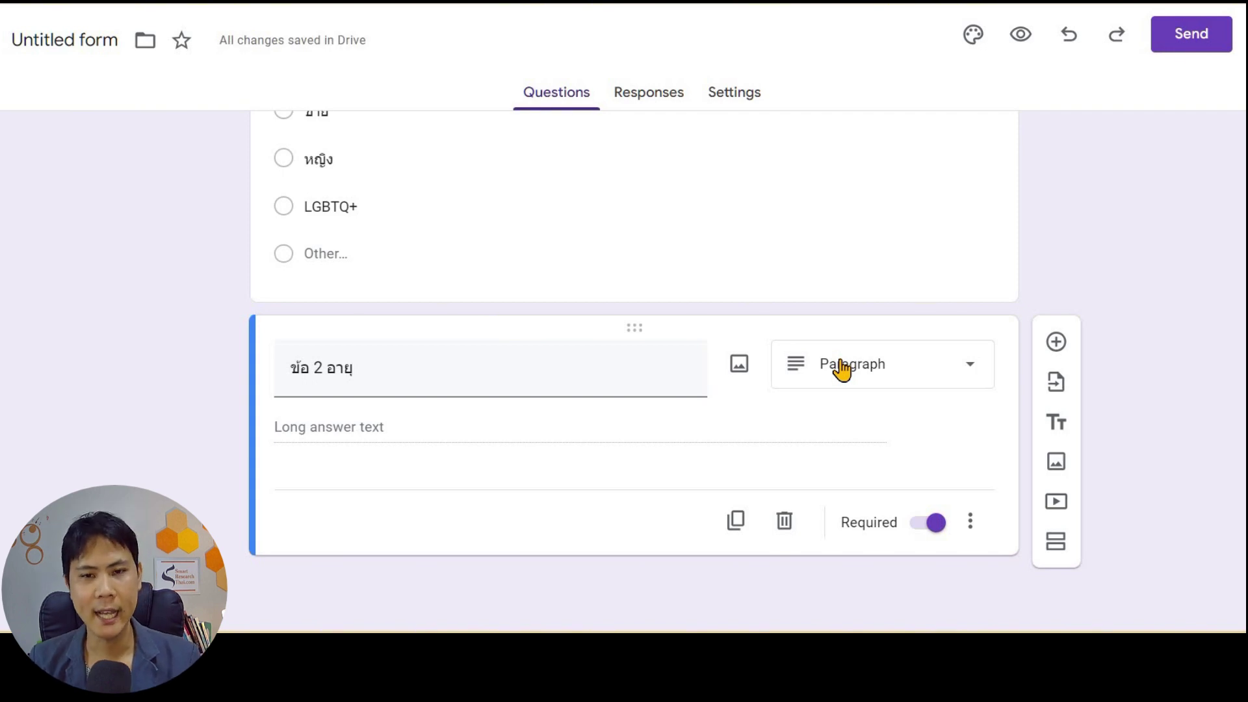
Step: Switch the answer type of the "ข้อ 2 อายุ" question to Short answer and back to Paragraph
{"action": "left_click", "coordinate": [842, 370]}
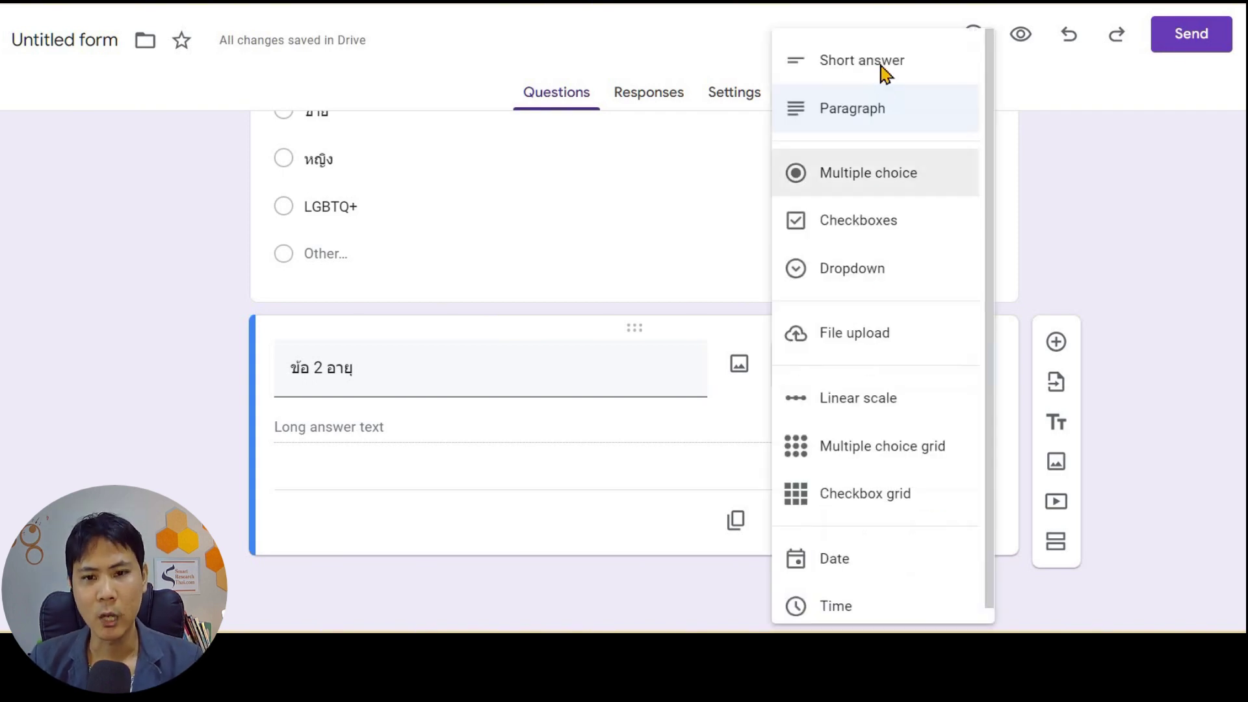
{"action": "left_click", "coordinate": [879, 65]}
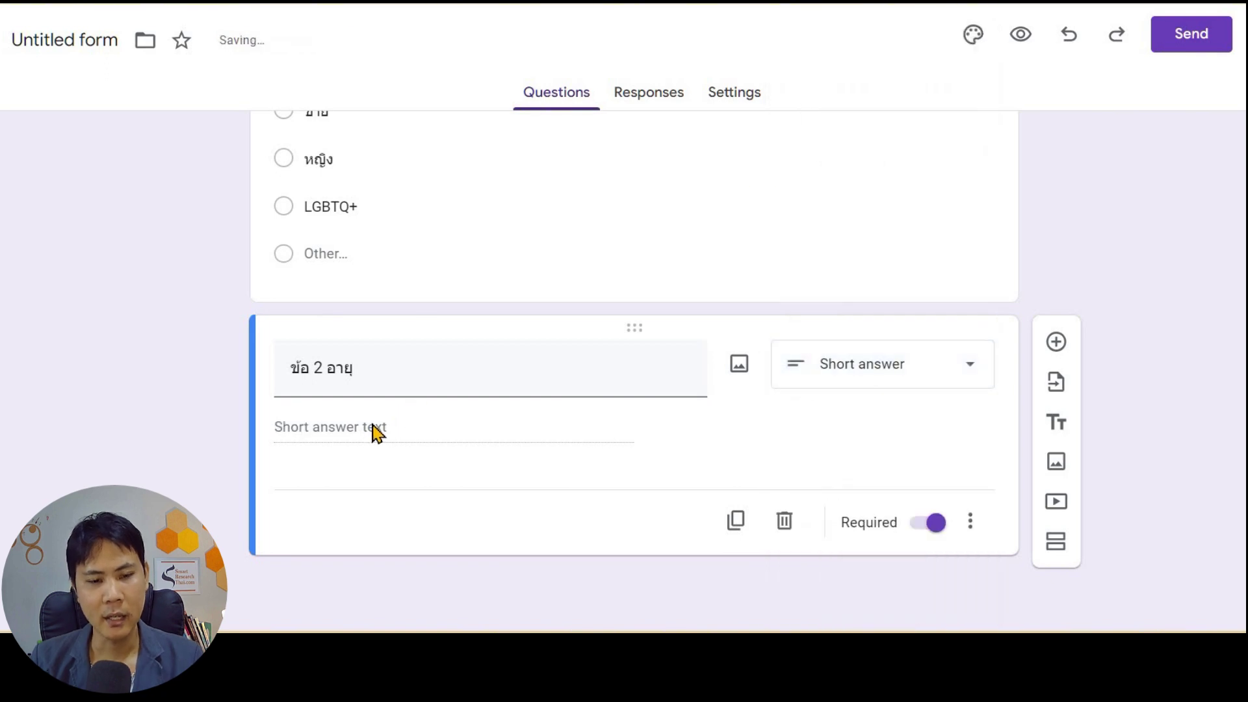
{"action": "left_click", "coordinate": [882, 383]}
{"action": "left_click", "coordinate": [845, 109]}
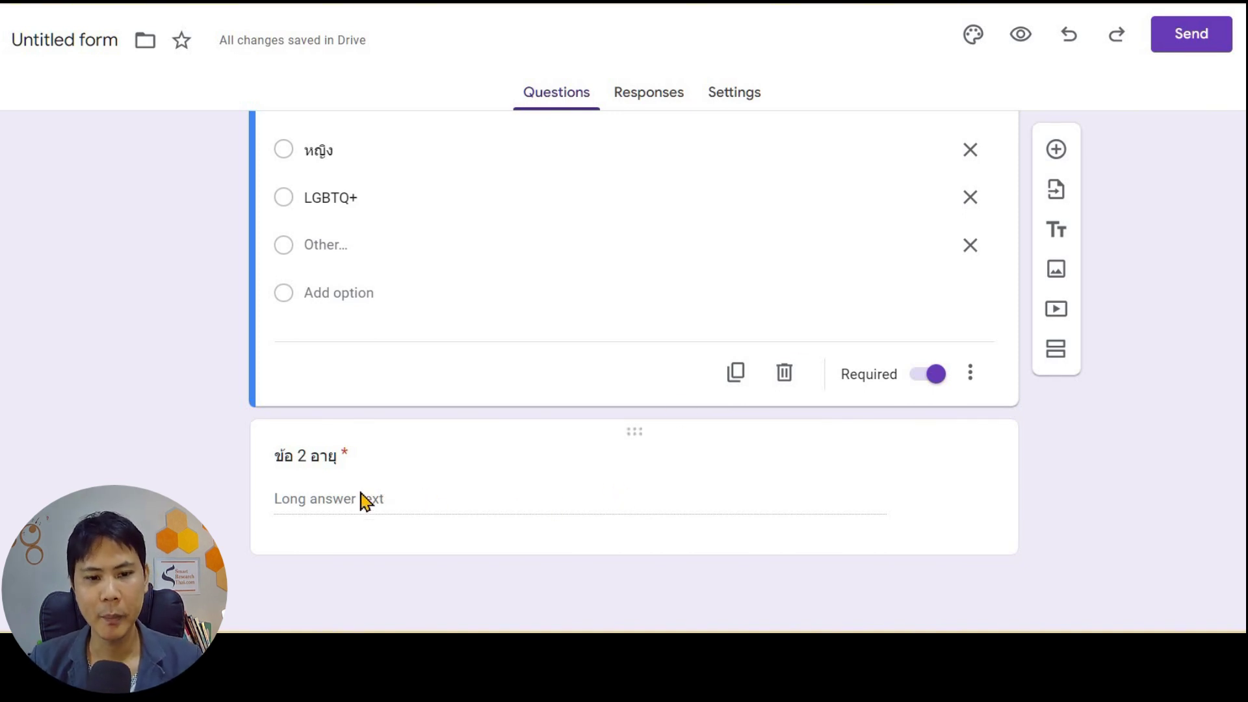
Step: Set the answer type of the "ข้อ 2 อายุ" question to Short answer and leave the question's editor
{"action": "left_click", "coordinate": [364, 501]}
{"action": "left_click", "coordinate": [822, 376]}
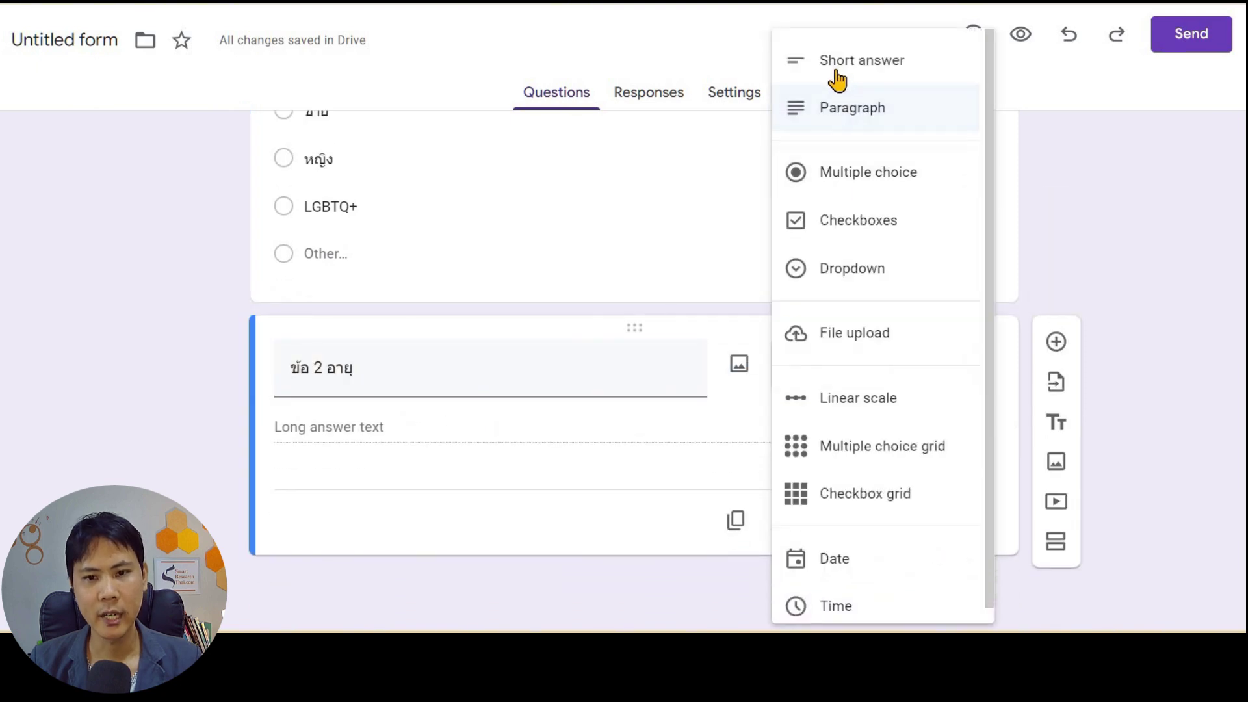
{"action": "left_click", "coordinate": [838, 65]}
{"action": "left_click", "coordinate": [459, 249]}
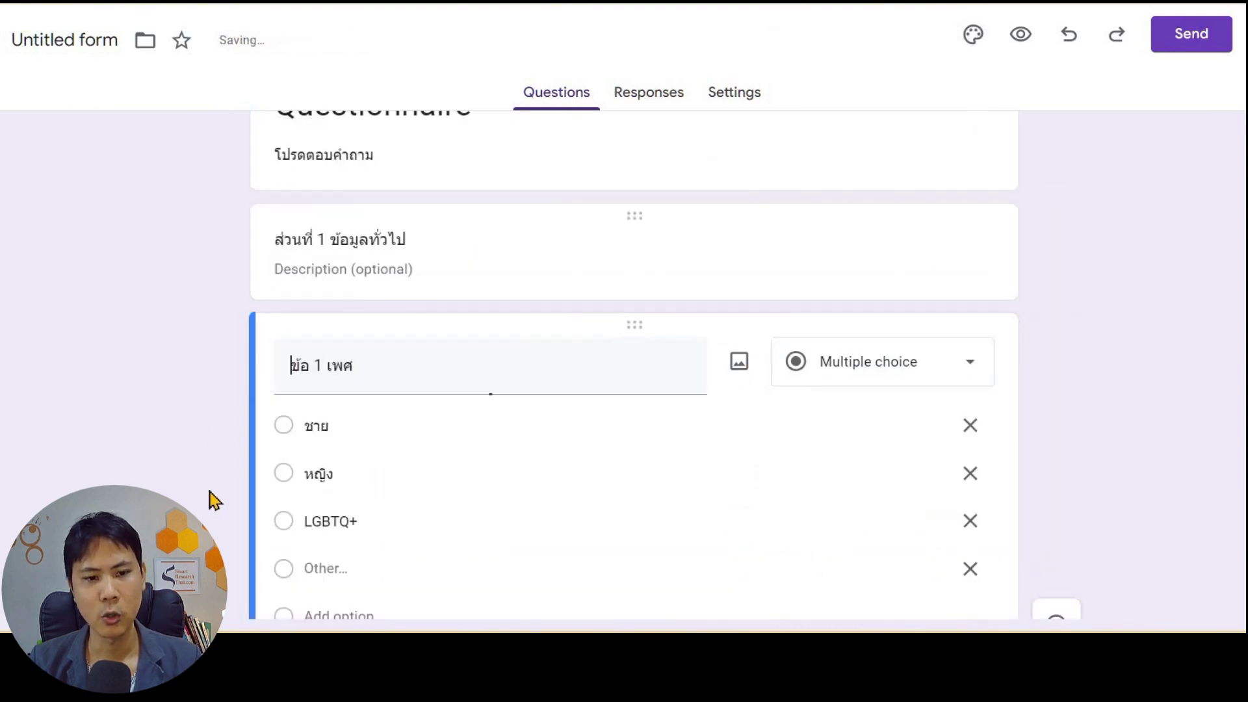
{"action": "scroll", "coordinate": [384, 550], "scroll_direction": "down", "scroll_amount": 6}
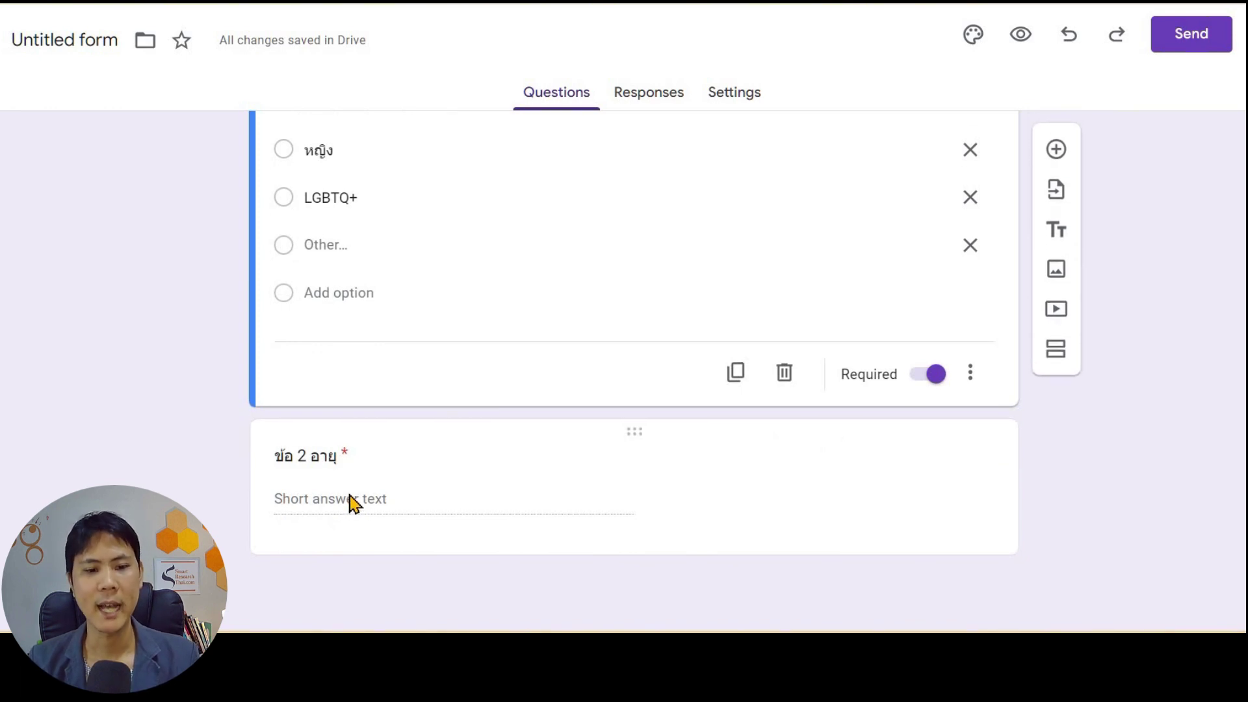
Step: Add a new question below "ข้อ 2 อายุ" and title it "ข้อ 3 ระดับการศึกษา"
{"action": "left_click", "coordinate": [411, 485]}
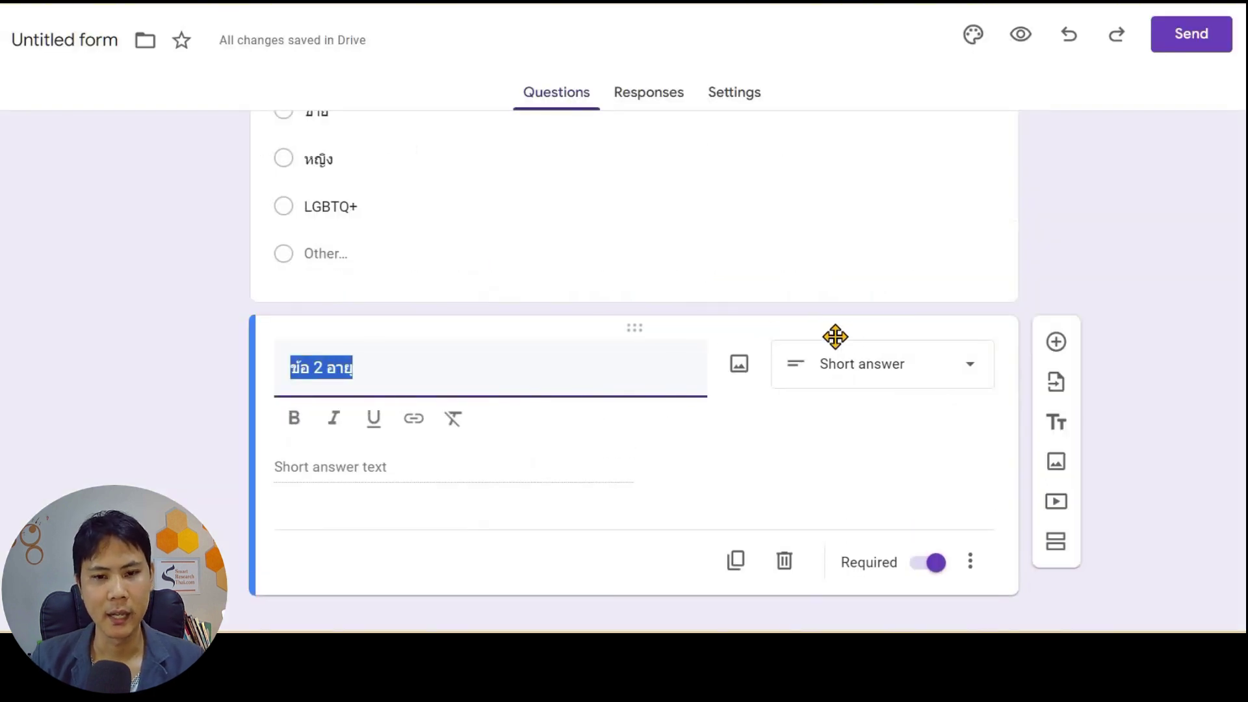
{"action": "left_click", "coordinate": [1057, 343]}
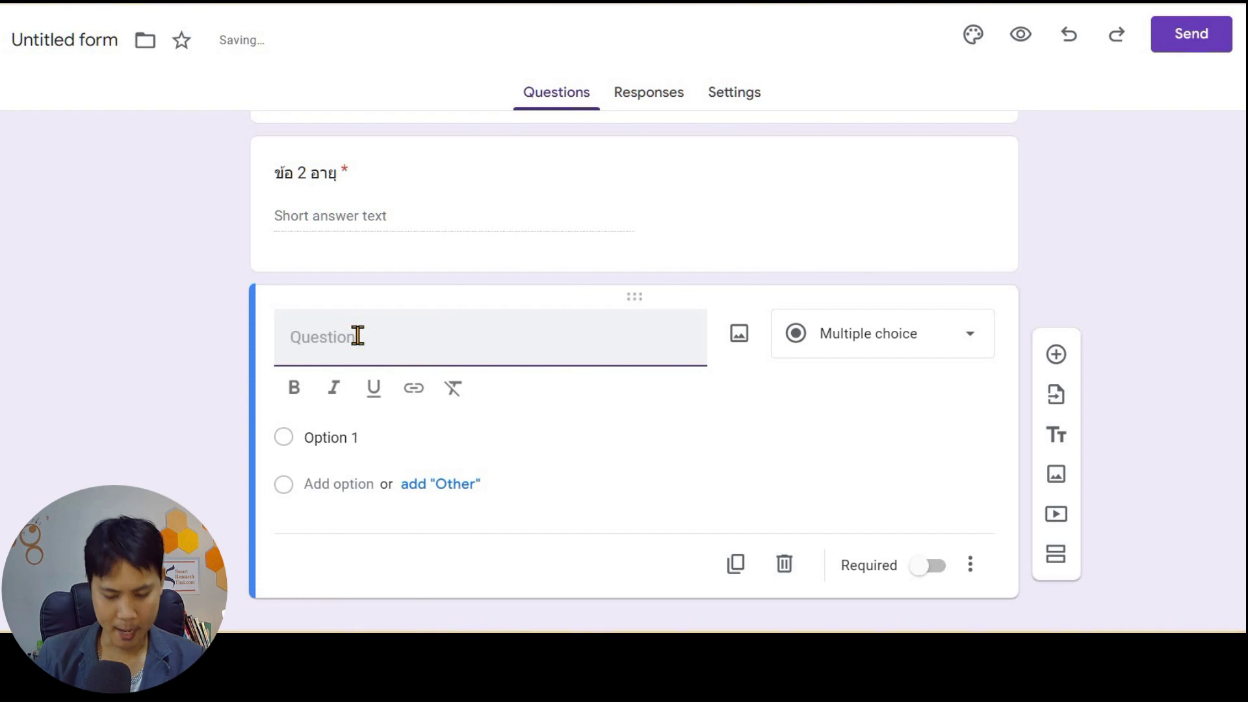
{"action": "type", "text": "ข้อ"}
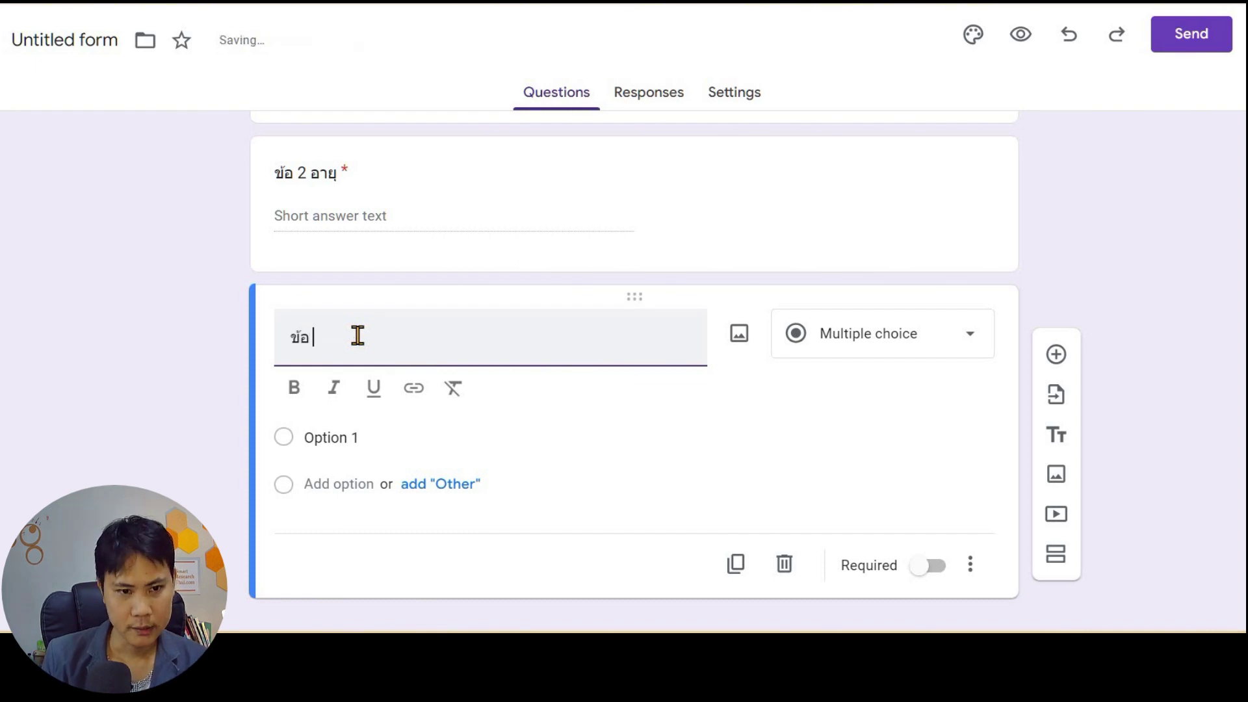
{"action": "type", "text": " 3 ระดับการศึกษา"}
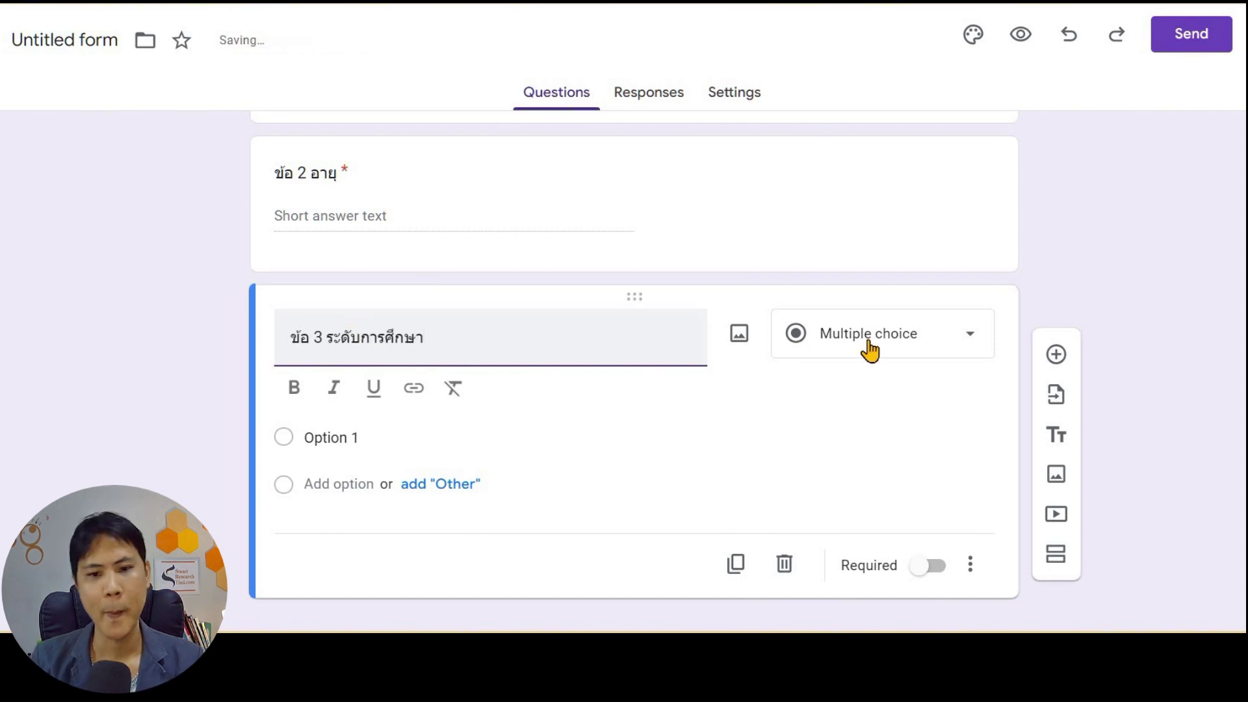
Step: Enter "ต่ำกว่าปริญญาตรี" and "ปริญญาตรี" as the first two answer options of the "ข้อ 3 ระดับการศึกษา" question
{"action": "scroll", "coordinate": [585, 370], "scroll_direction": "down", "scroll_amount": 1}
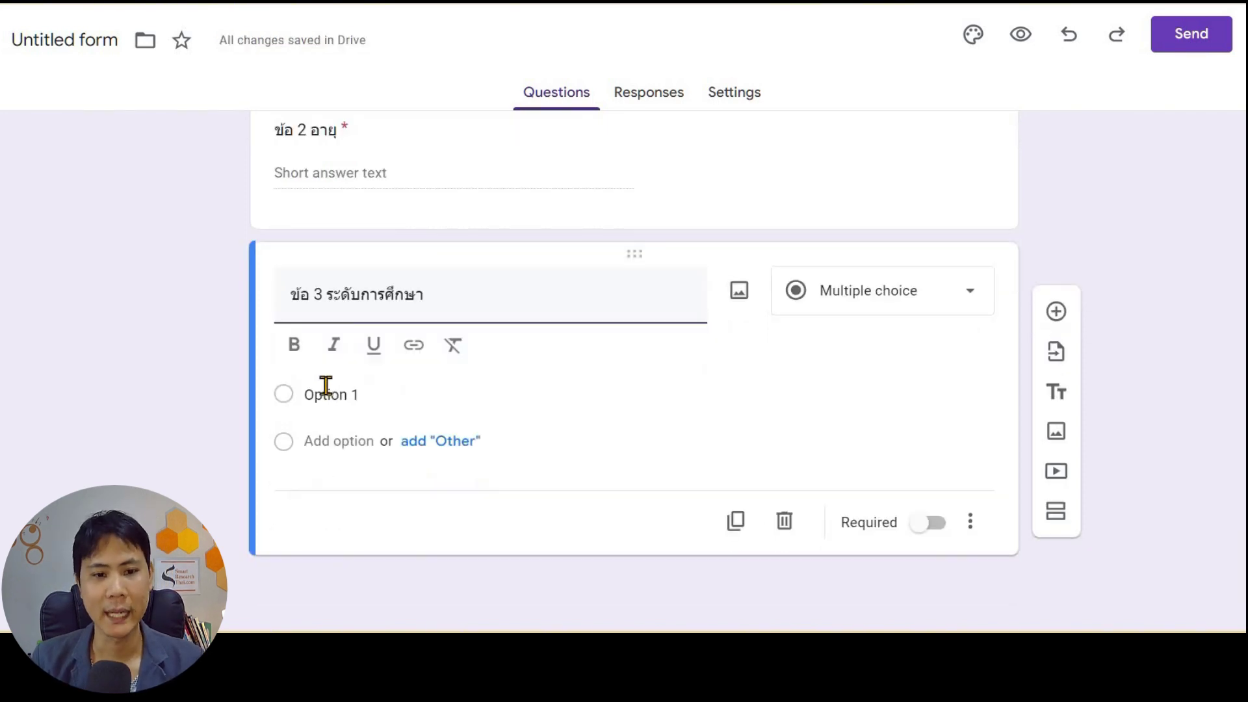
{"action": "left_click", "coordinate": [382, 399]}
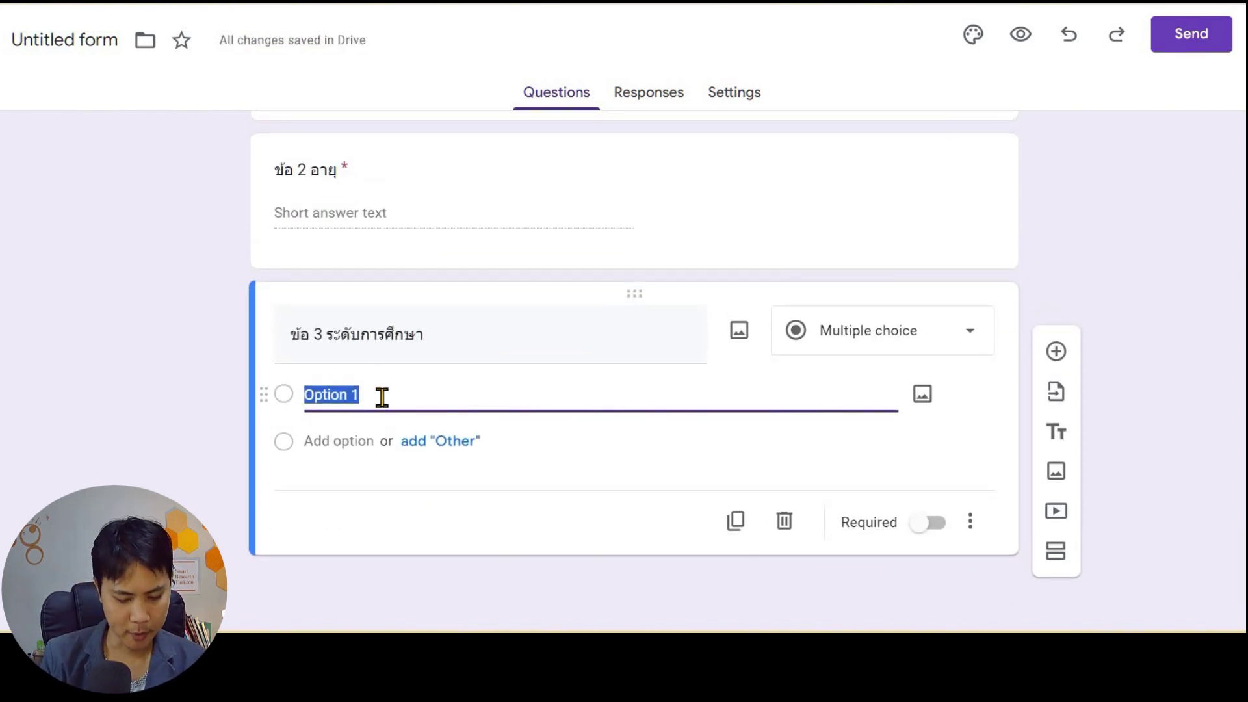
{"action": "type", "text": "ต่ำ"}
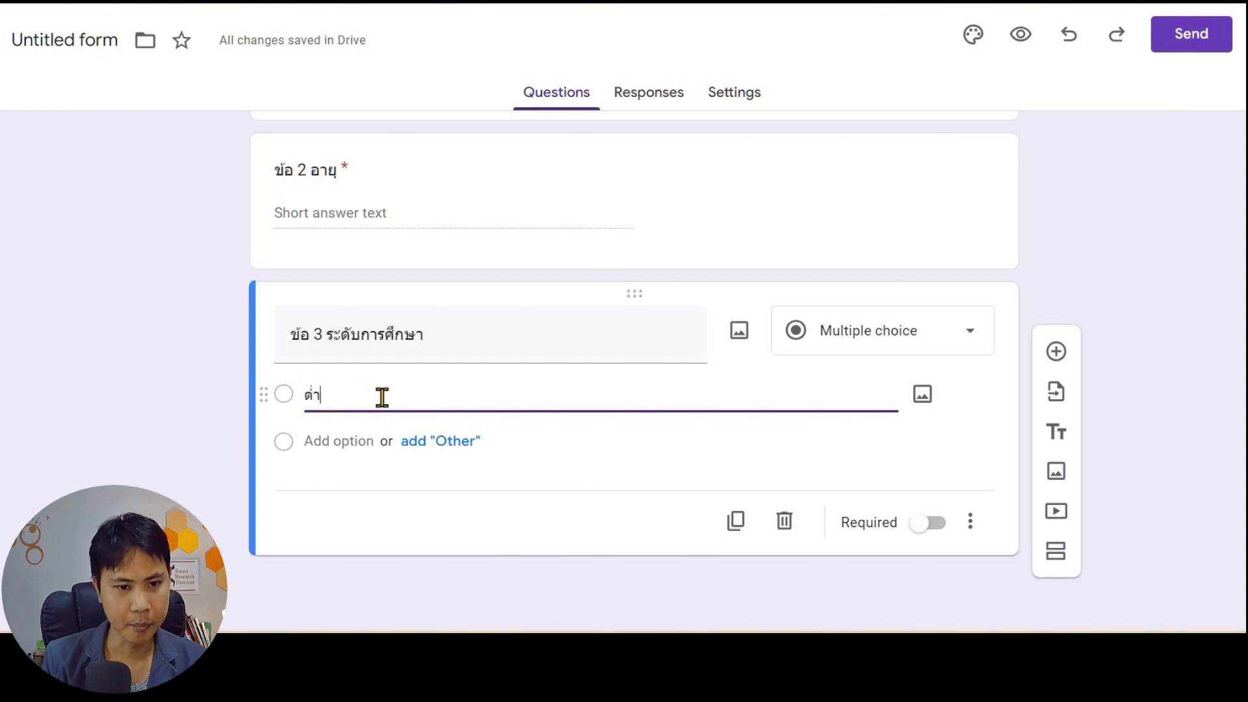
{"action": "type", "text": "กว่าปริญญา"}
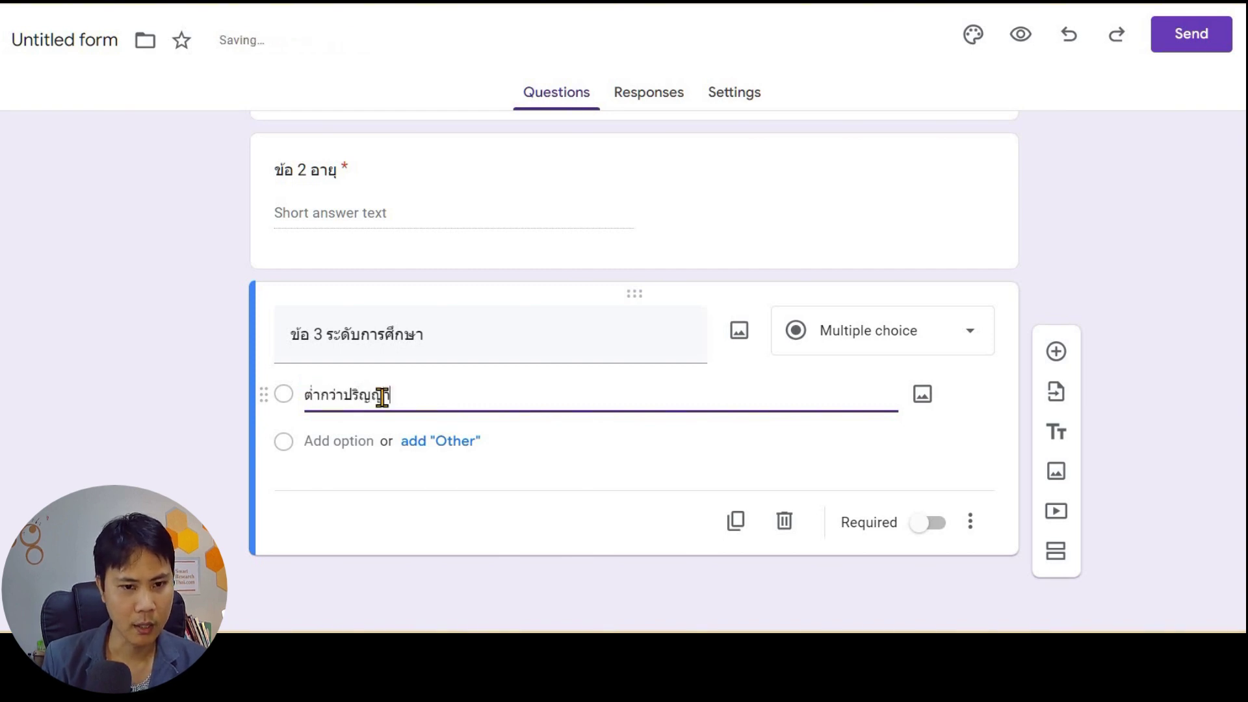
{"action": "type", "text": "ตรี"}
{"action": "key", "text": "Return"}
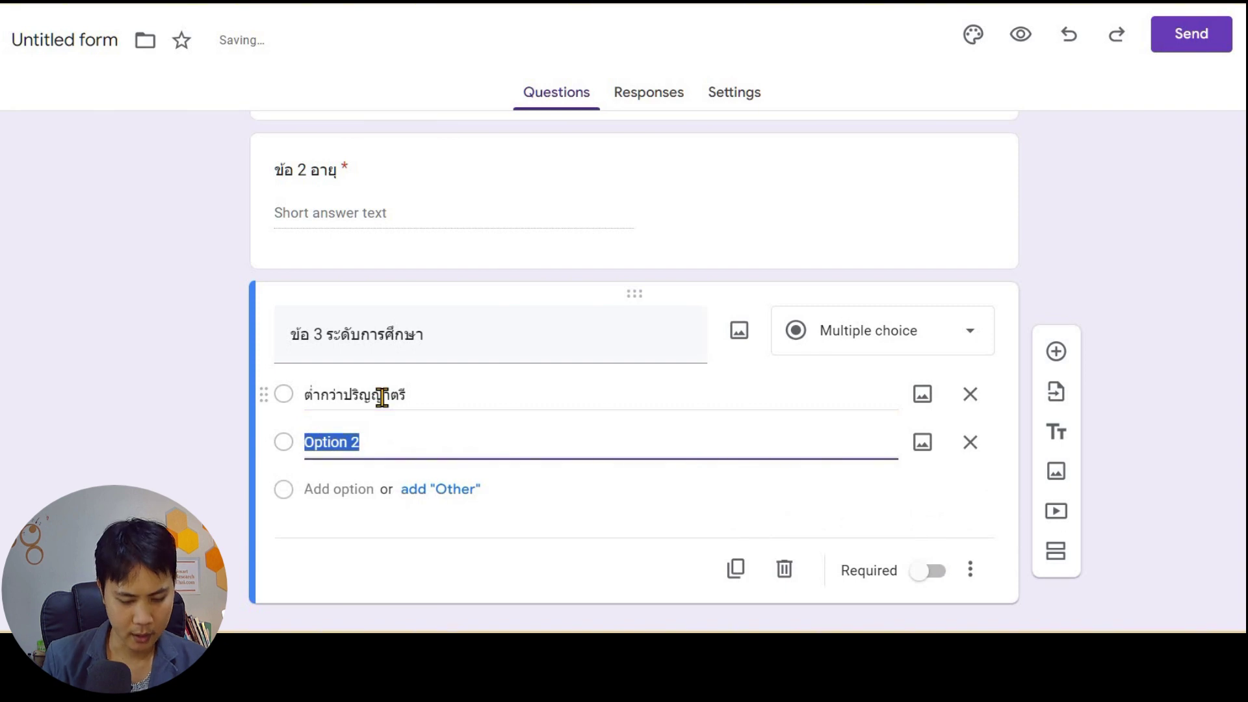
{"action": "type", "text": "ปริญญาตรี"}
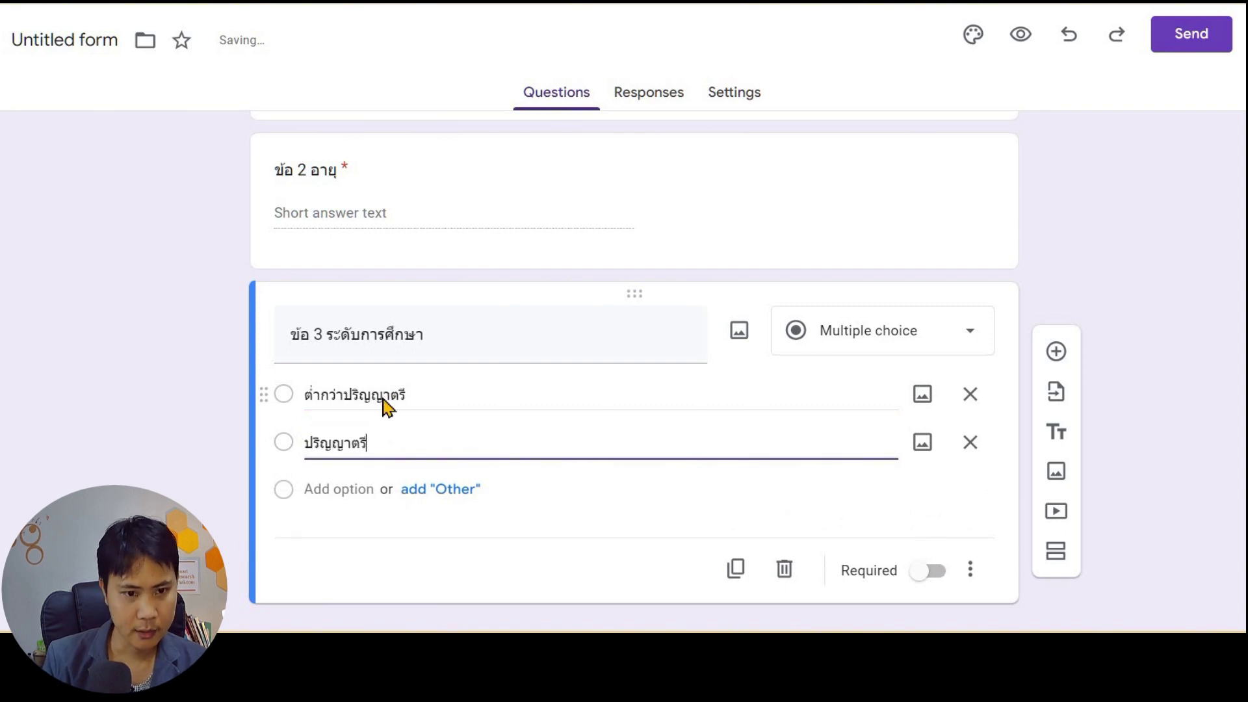
Step: Add "ปริญญาโท" and "ปริญญาเอก" as the third and fourth options of the "ข้อ 3 ระดับการศึกษา" question
{"action": "key", "text": "Return"}
{"action": "type", "text": "ปริญญ"}
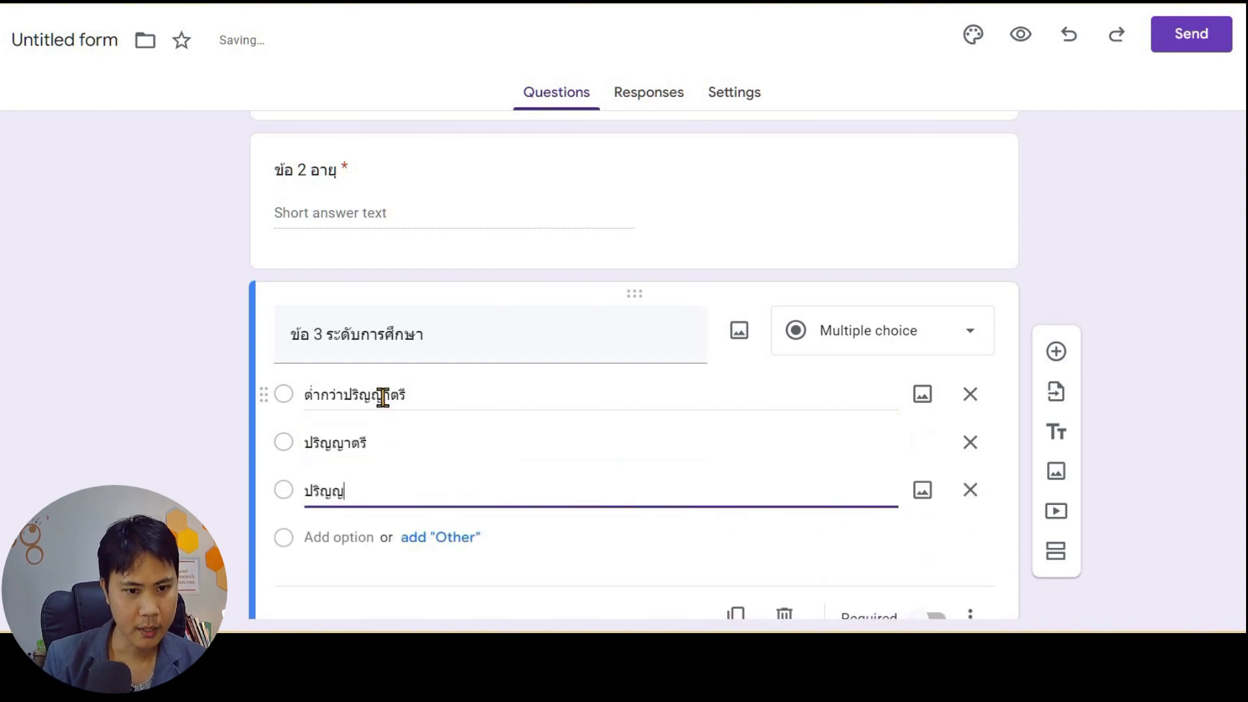
{"action": "type", "text": "าโท"}
{"action": "key", "text": "Return"}
{"action": "type", "text": "ป"}
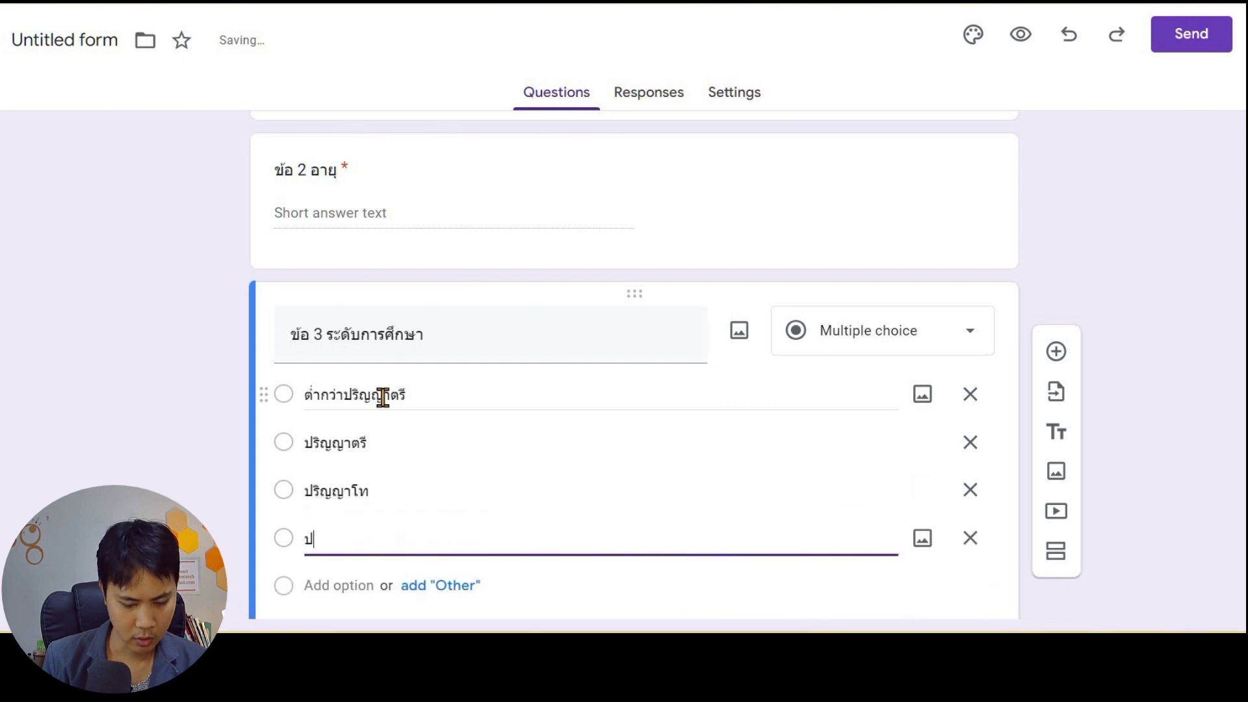
{"action": "type", "text": "ริญญาดอ"}
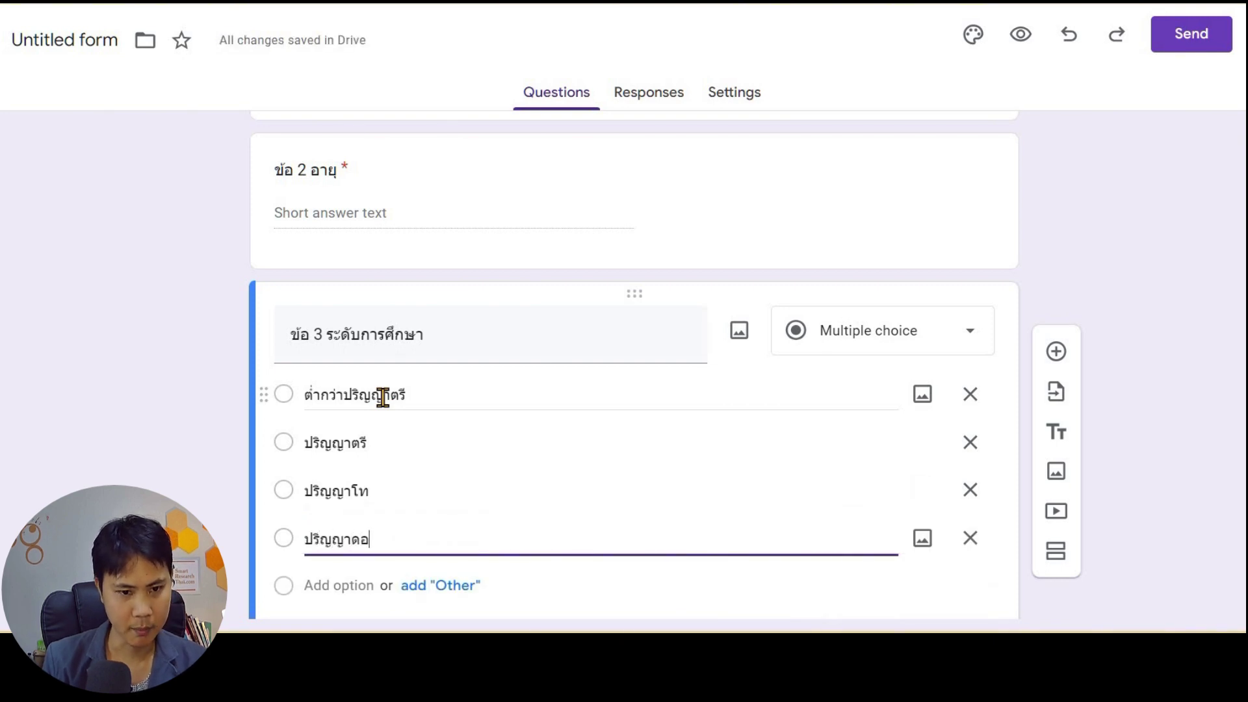
{"action": "left_click", "coordinate": [198, 392]}
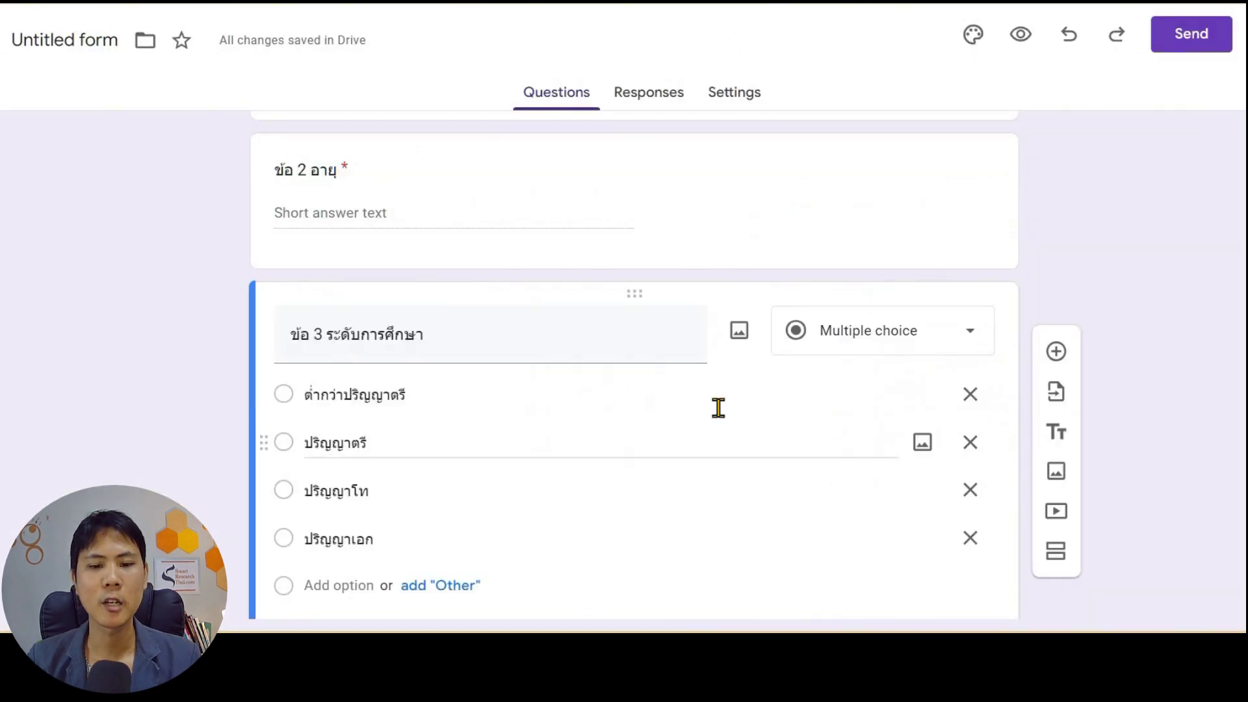
Step: Add a new section after the "ข้อ 3 ระดับการศึกษา" question
{"action": "scroll", "coordinate": [719, 410], "scroll_direction": "down", "scroll_amount": 1}
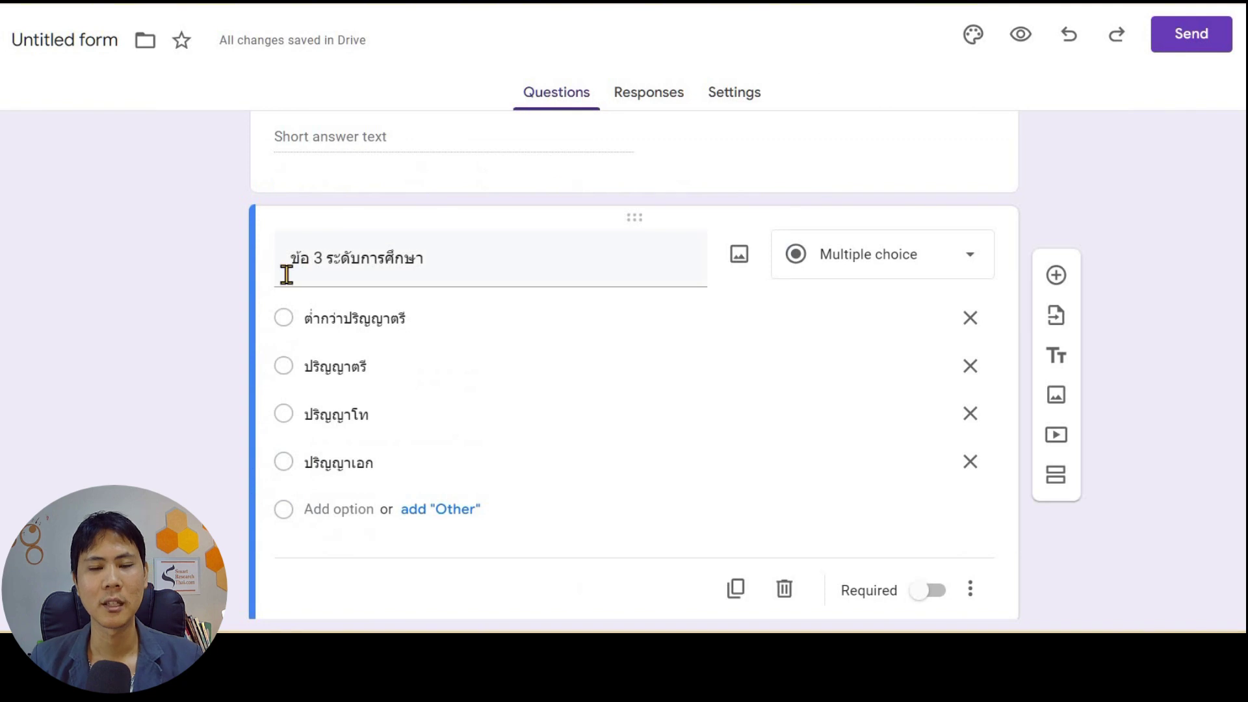
{"action": "scroll", "coordinate": [242, 331], "scroll_direction": "down", "scroll_amount": 1}
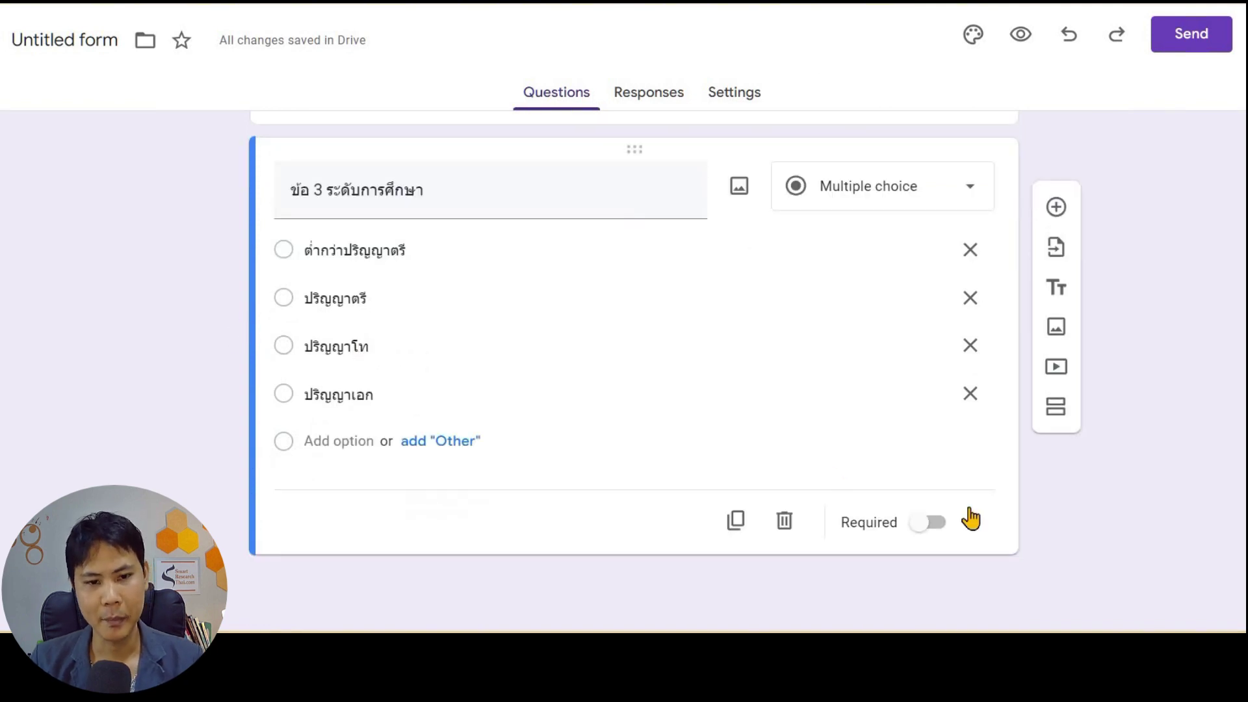
{"action": "left_click", "coordinate": [1058, 416]}
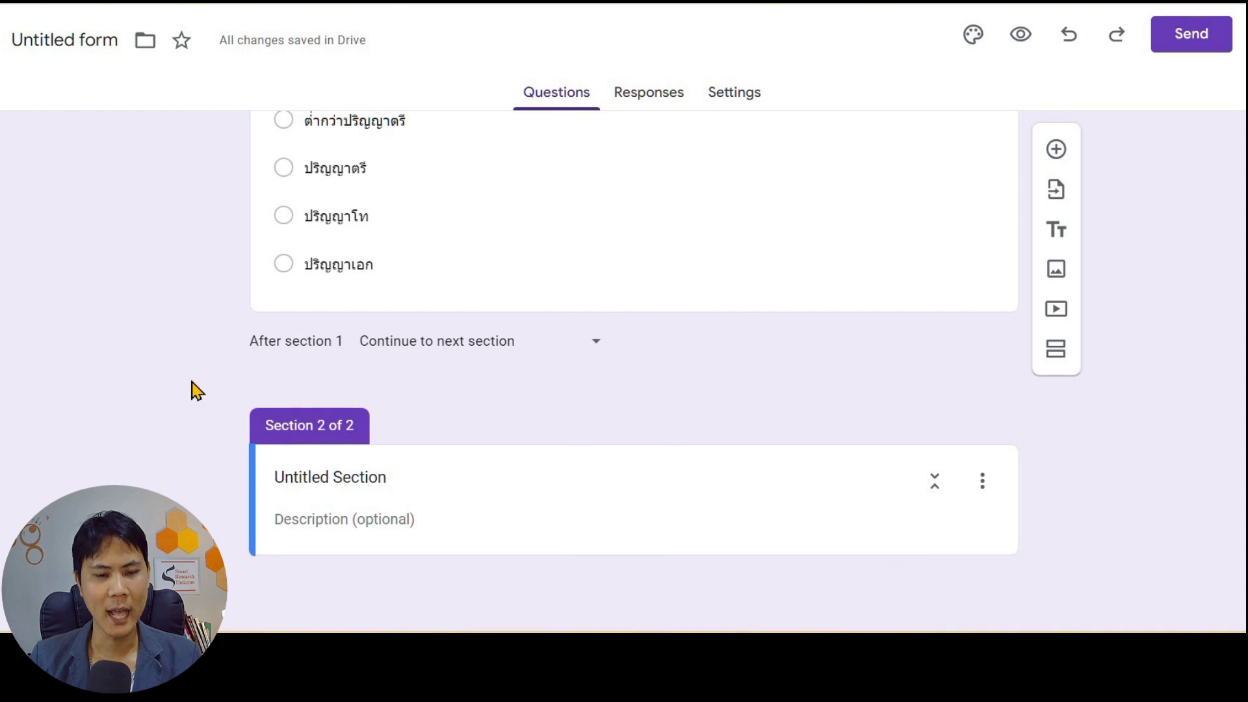
Step: Preview the form, dismiss the autosave notice and look over the questions as a respondent sees them
{"action": "left_click", "coordinate": [1019, 39]}
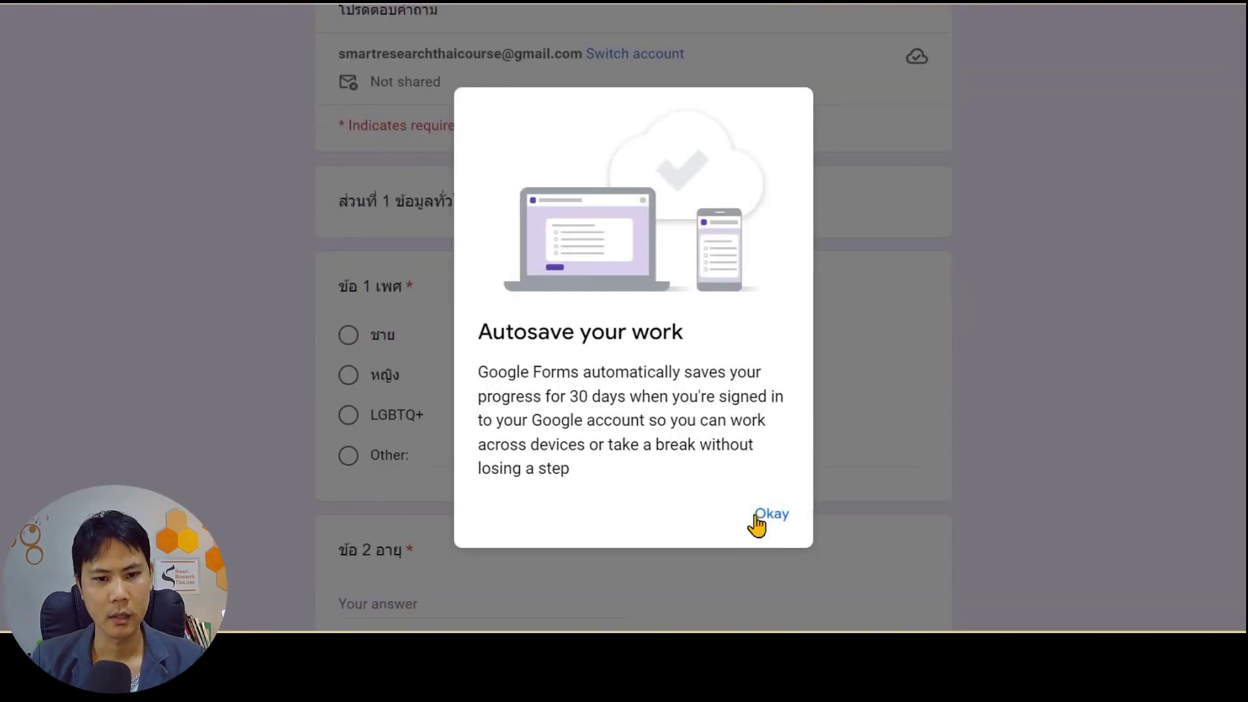
{"action": "left_click", "coordinate": [752, 513]}
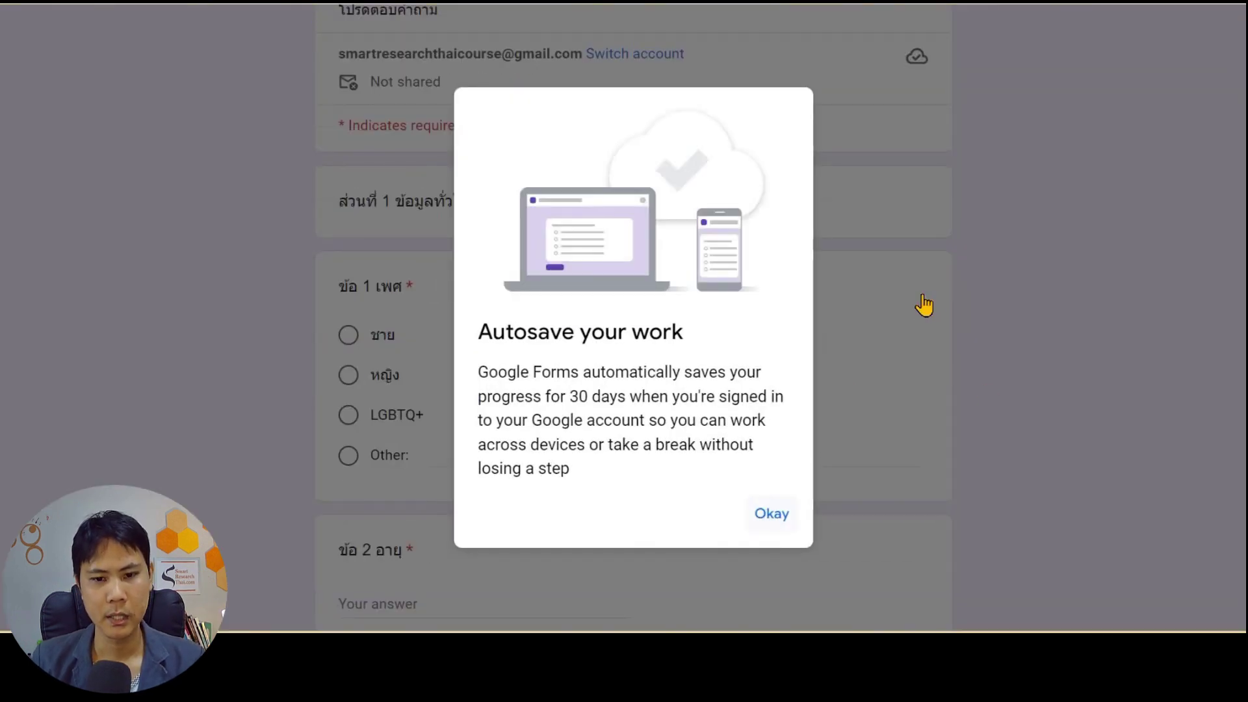
{"action": "scroll", "coordinate": [754, 329], "scroll_direction": "down", "scroll_amount": 8}
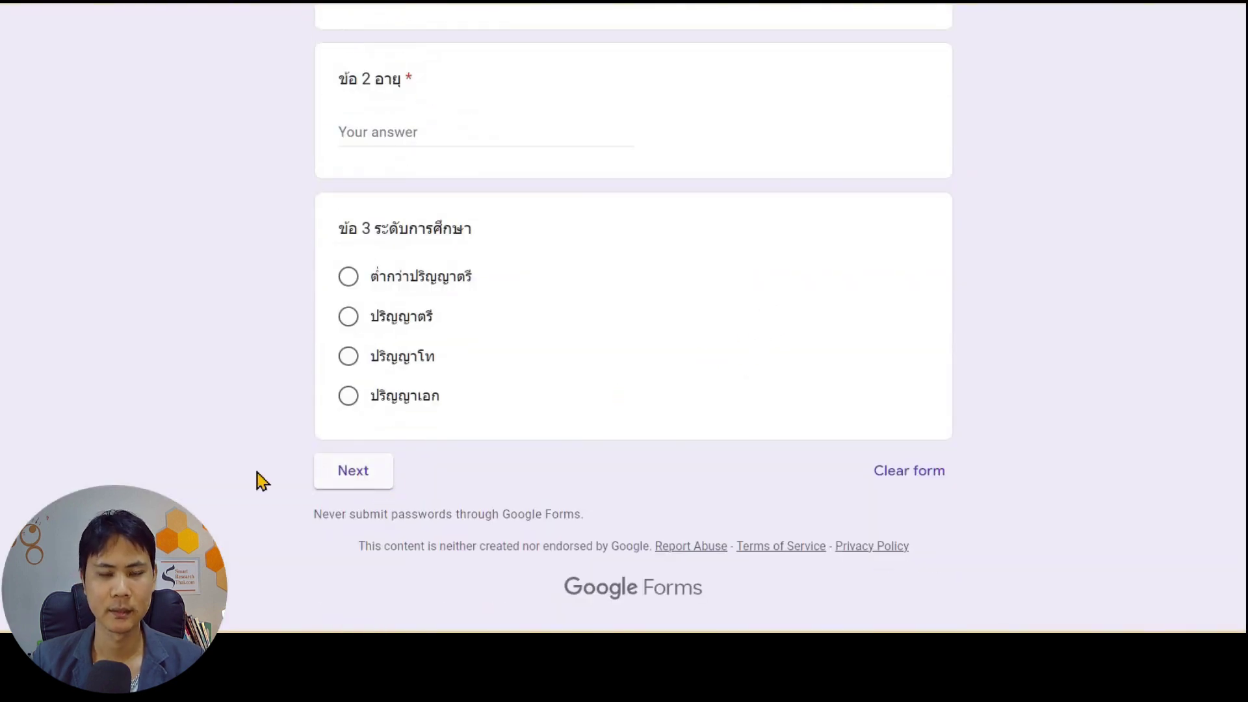
{"action": "scroll", "coordinate": [265, 455], "scroll_direction": "up", "scroll_amount": 7}
{"action": "scroll", "coordinate": [270, 449], "scroll_direction": "down", "scroll_amount": 2}
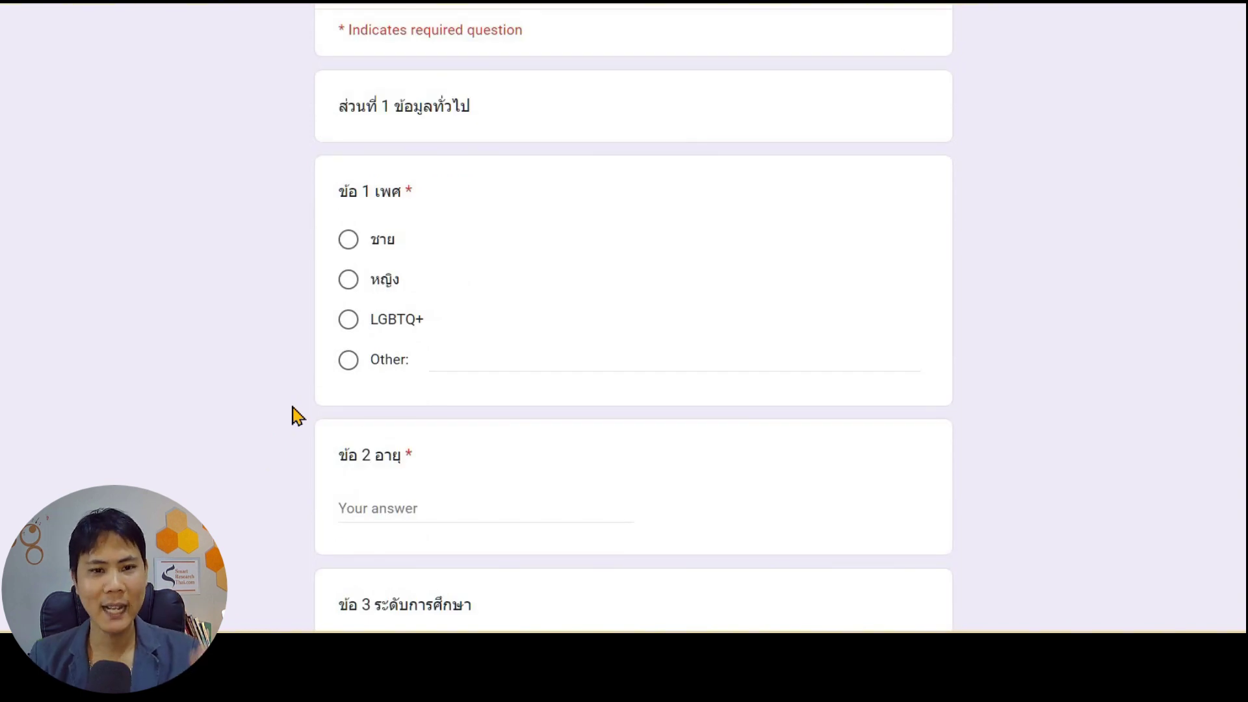
Step: Try out the preview by answering "ชาย" for gender, 20 for age, and choosing an education level
{"action": "left_click", "coordinate": [349, 242]}
{"action": "scroll", "coordinate": [371, 407], "scroll_direction": "down", "scroll_amount": 2}
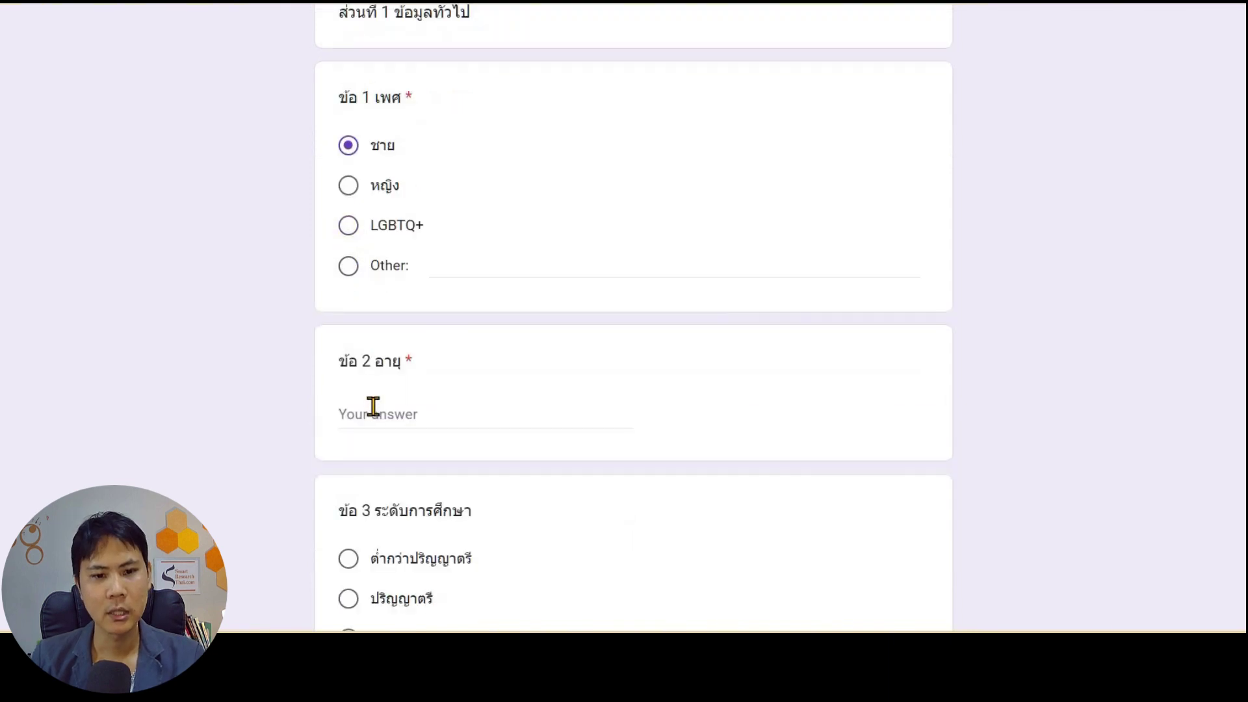
{"action": "left_click", "coordinate": [372, 407]}
{"action": "type", "text": "/"}
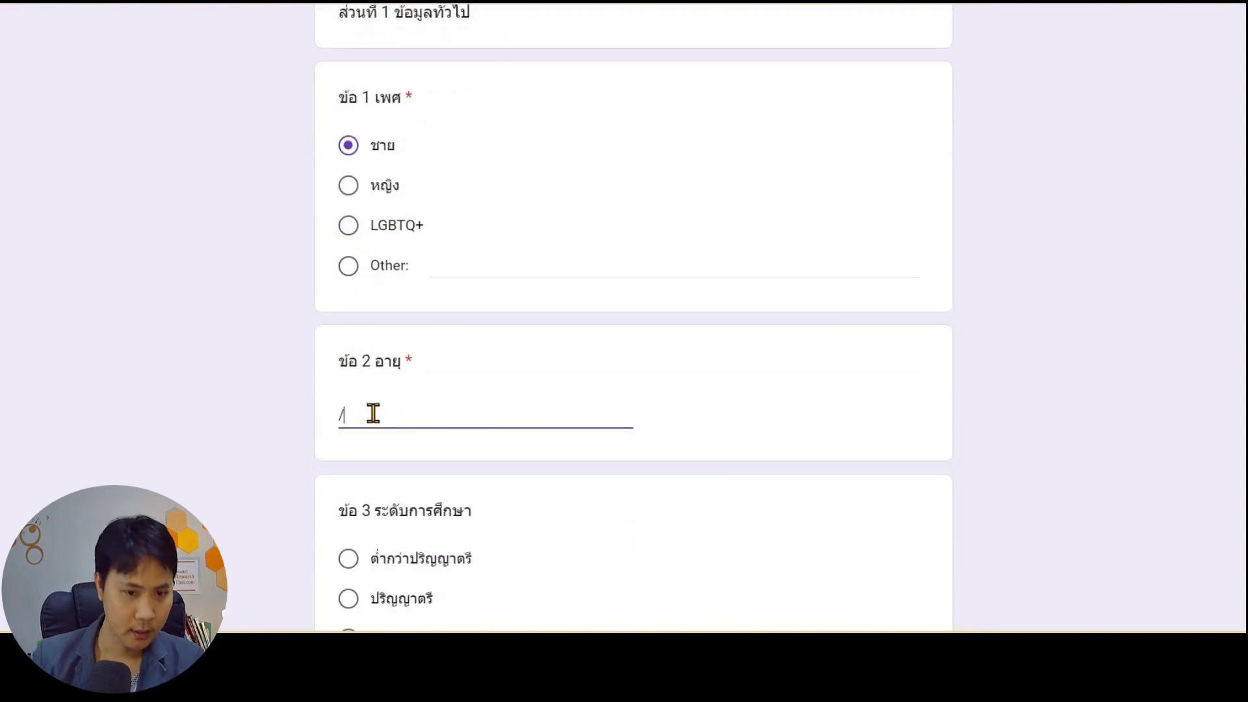
{"action": "type", "text": "จ"}
{"action": "key", "text": "BackSpace"}
{"action": "key", "text": "BackSpace"}
{"action": "type", "text": "20"}
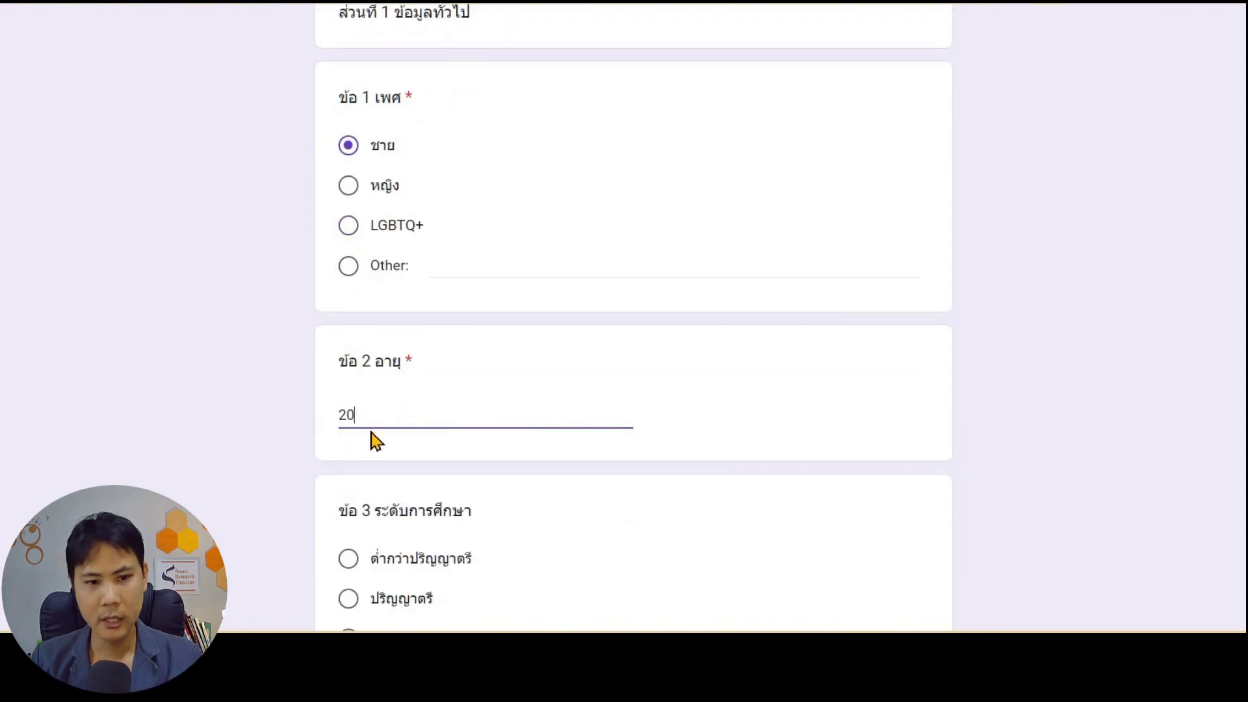
{"action": "scroll", "coordinate": [370, 436], "scroll_direction": "down", "scroll_amount": 3}
{"action": "left_click", "coordinate": [348, 410]}
{"action": "scroll", "coordinate": [348, 423], "scroll_direction": "down", "scroll_amount": 2}
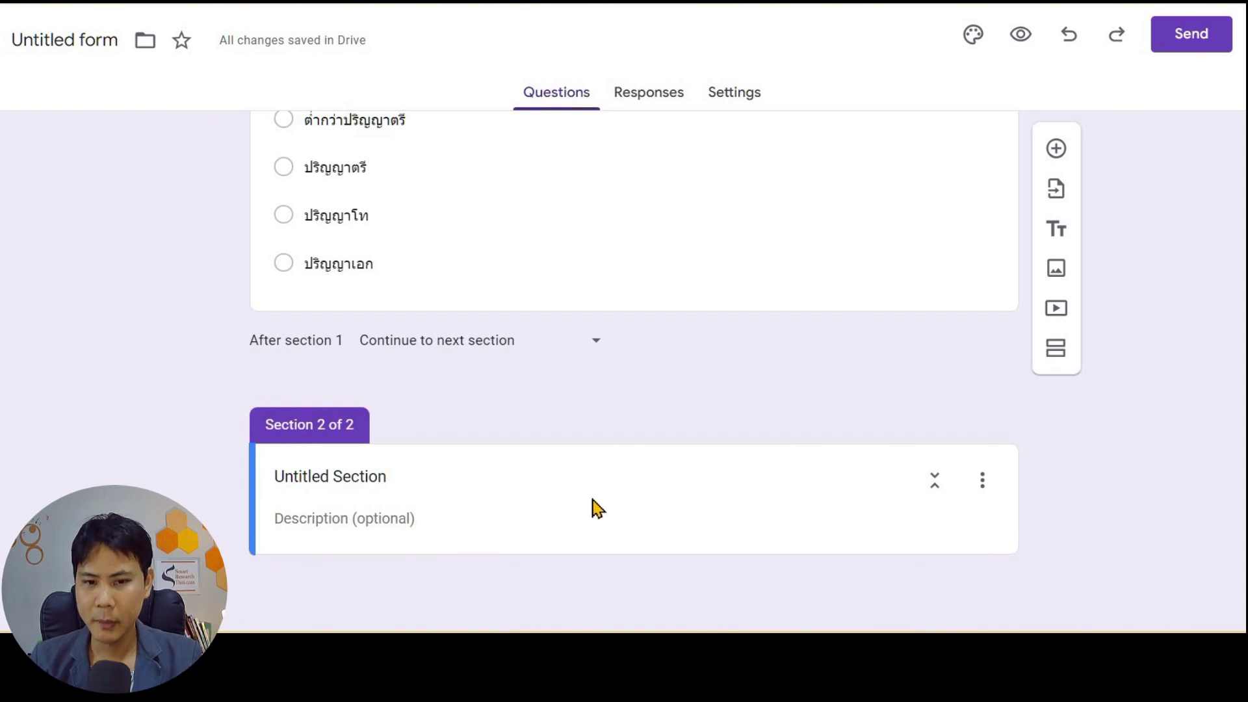
Step: Title the second section "ส่วนที่ 2 พฤติกรรม"
{"action": "left_click", "coordinate": [368, 476]}
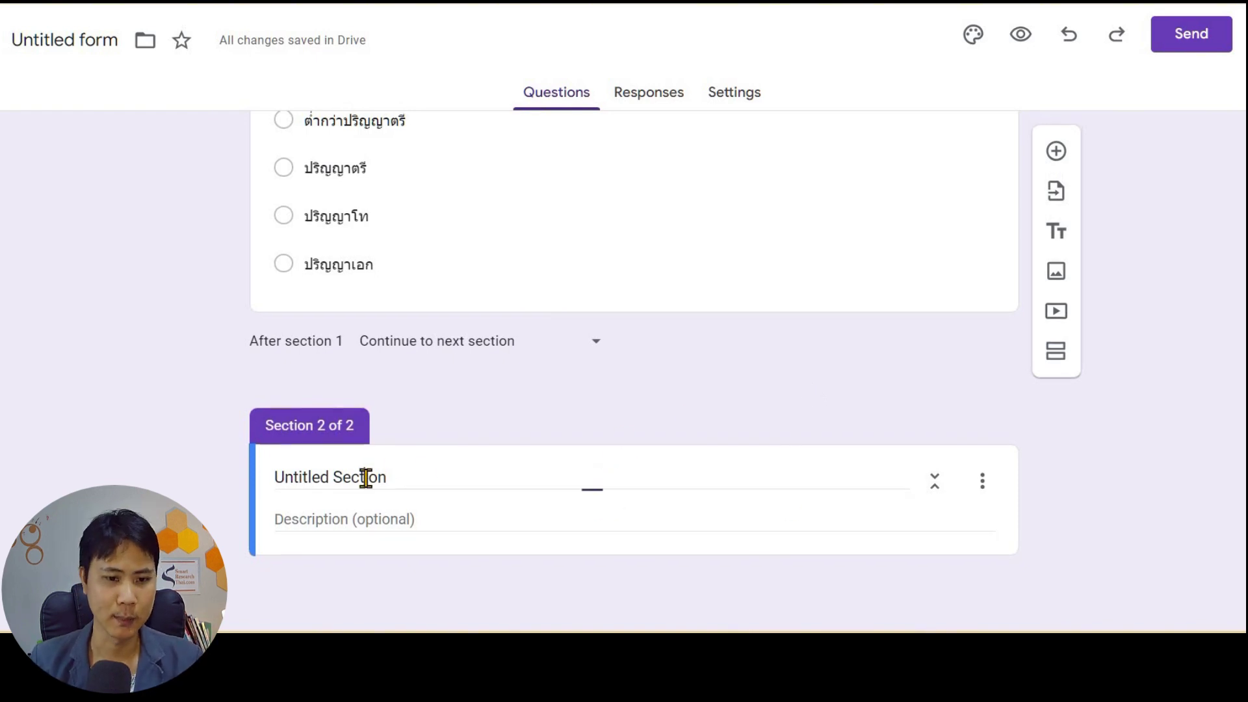
{"action": "key", "text": "ctrl+a"}
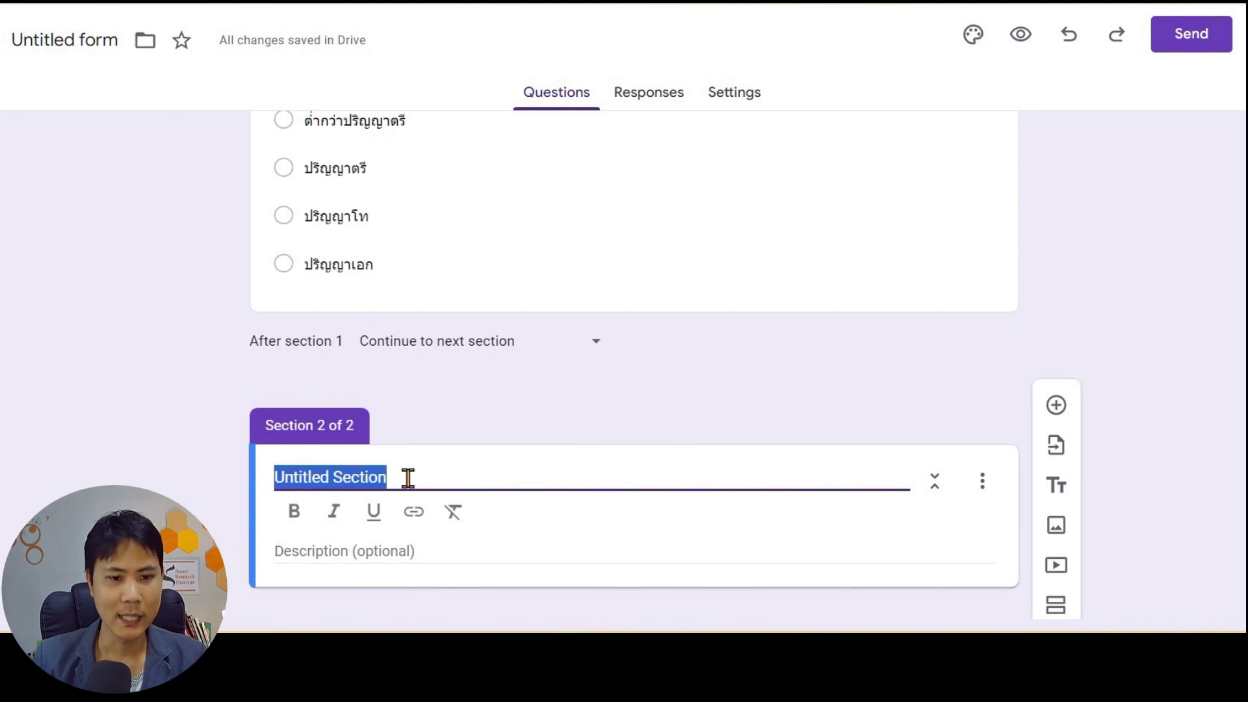
{"action": "type", "text": "ส่วนที่ "}
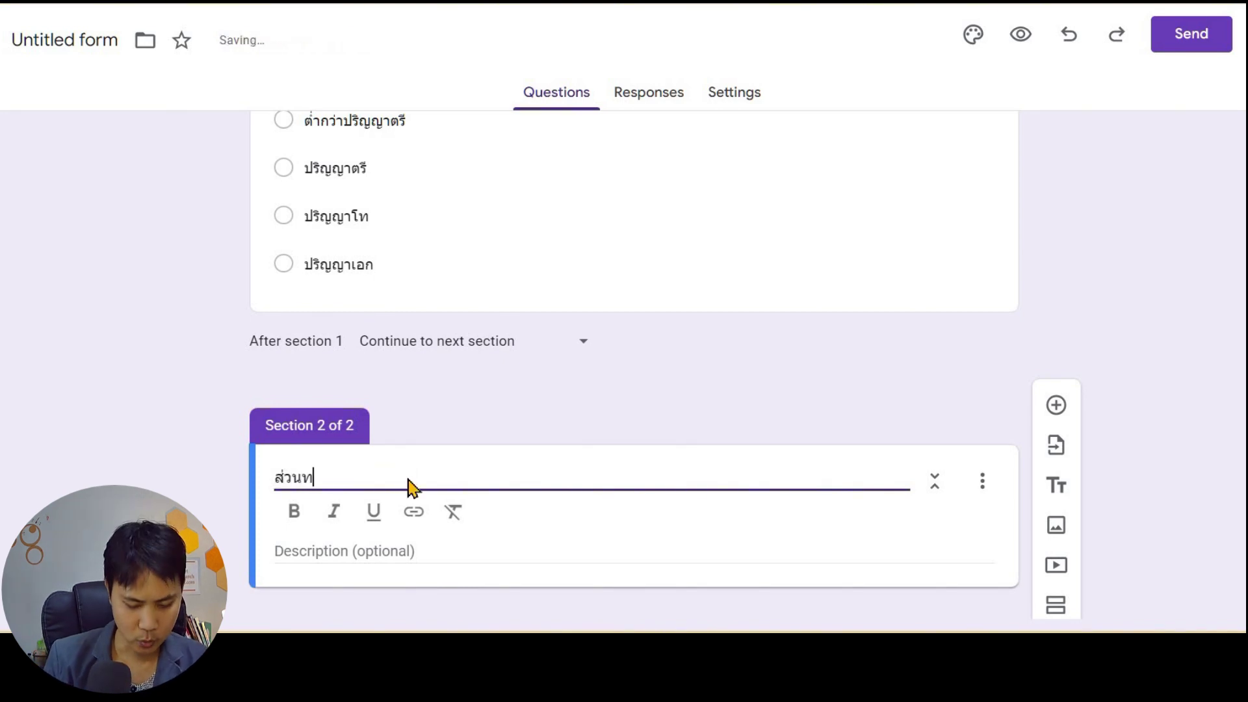
{"action": "type", "text": "2 พฤ"}
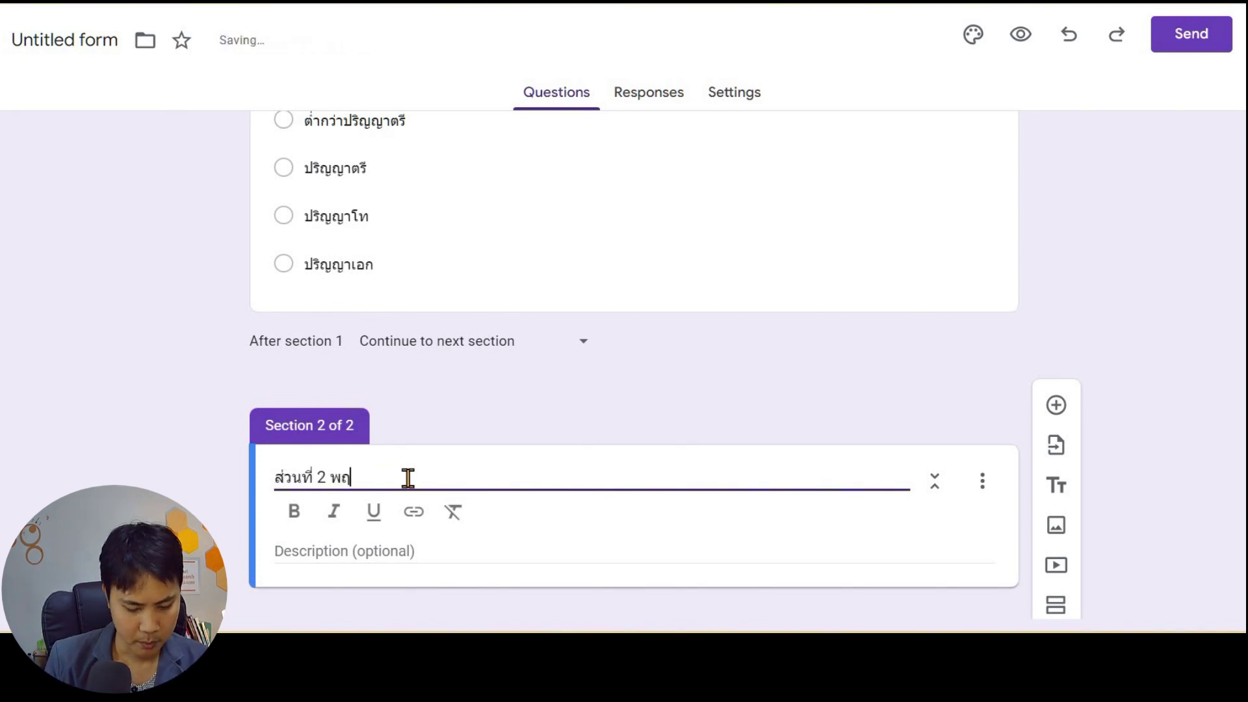
{"action": "type", "text": "ติกรรม"}
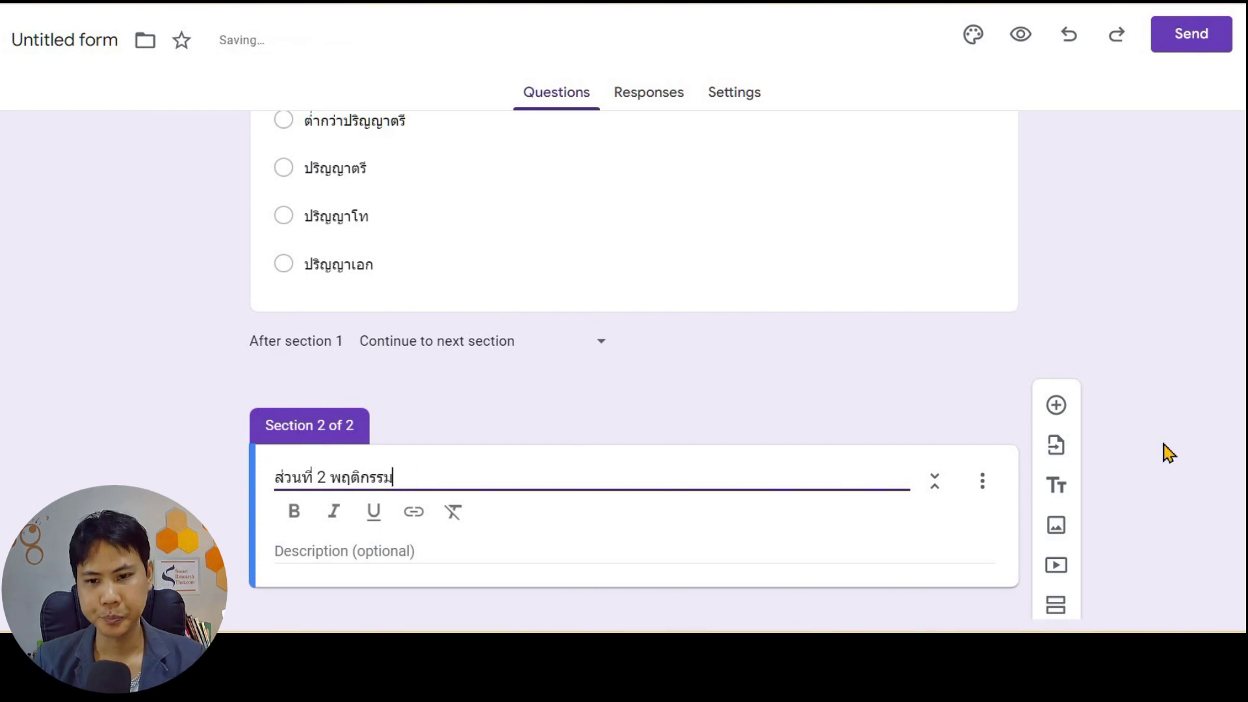
Step: Add a question titled "แบรนด์ที่ชอบ" to the "ส่วนที่ 2 พฤติกรรม" section, consulting the sample Fast Fashion questionnaire
{"action": "left_click", "coordinate": [1057, 405]}
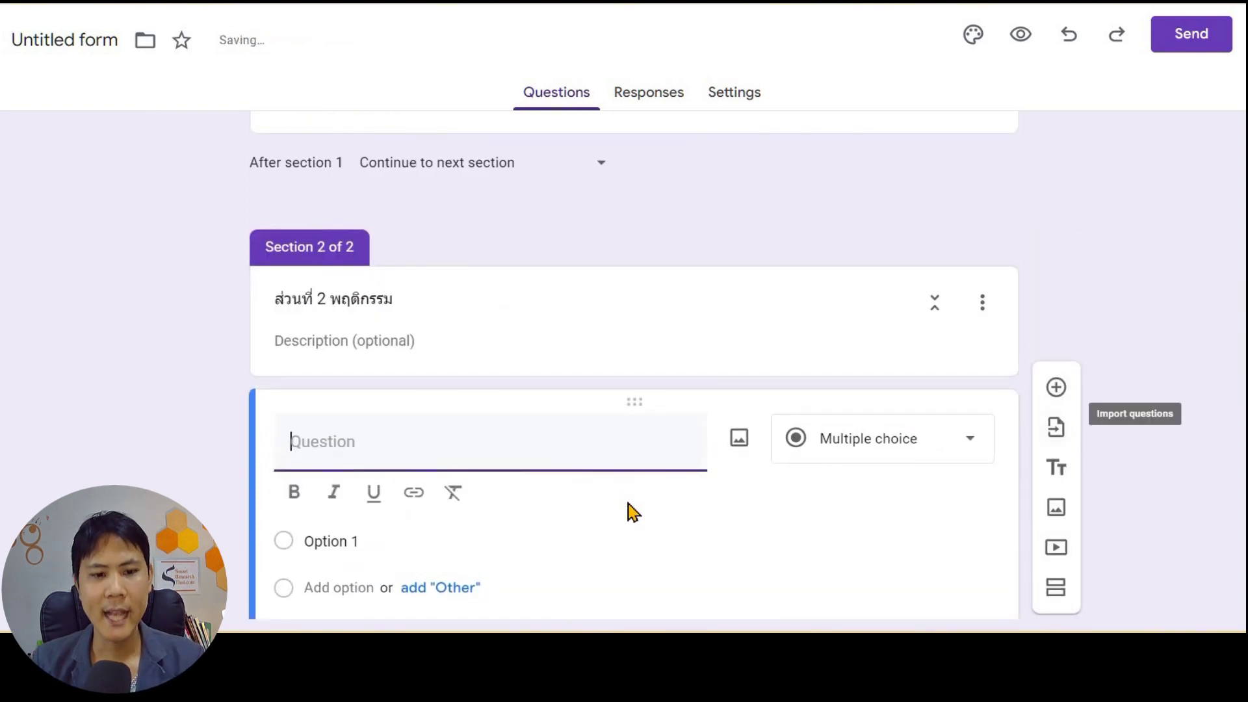
{"action": "key", "text": "ctrl+Tab"}
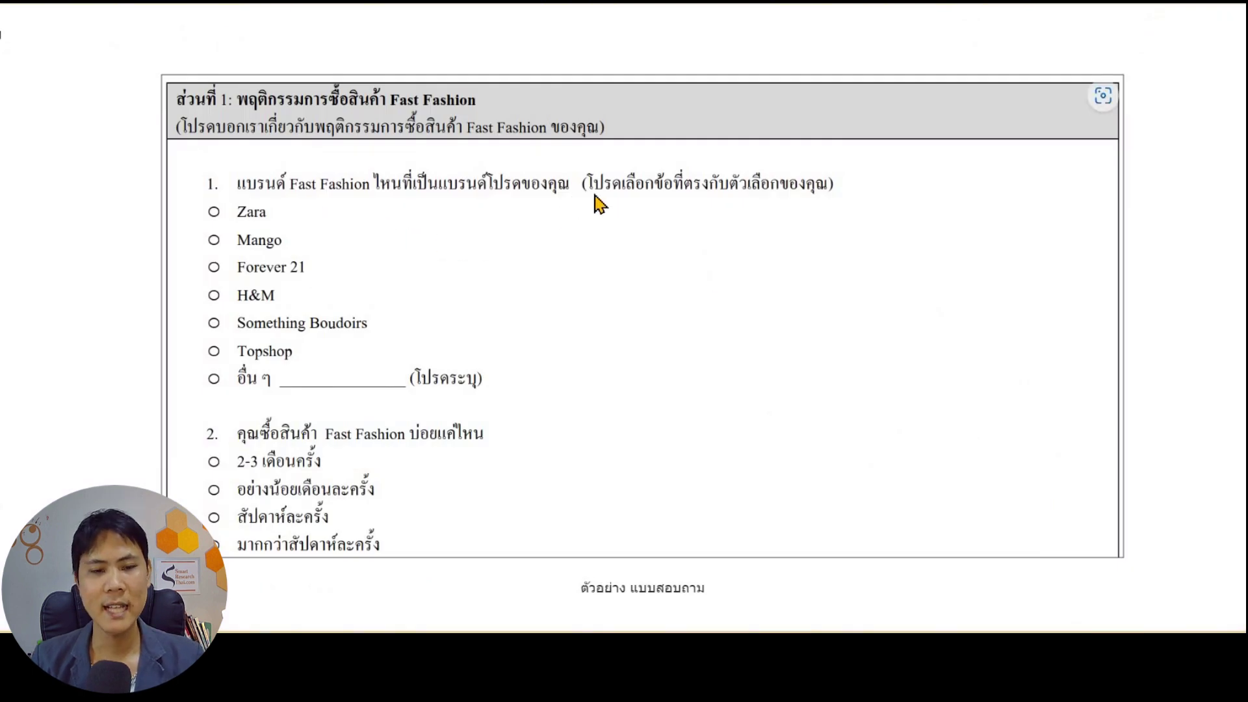
{"action": "key", "text": "ctrl+shift+Tab"}
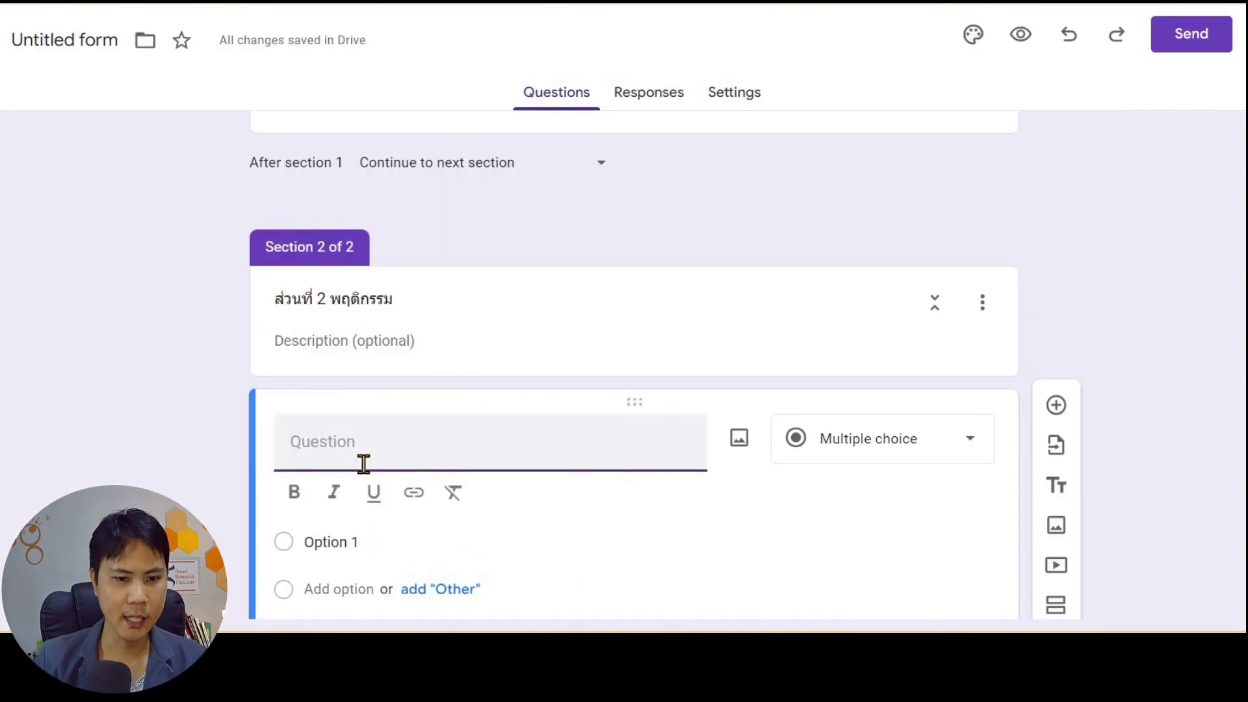
{"action": "type", "text": "แบ"}
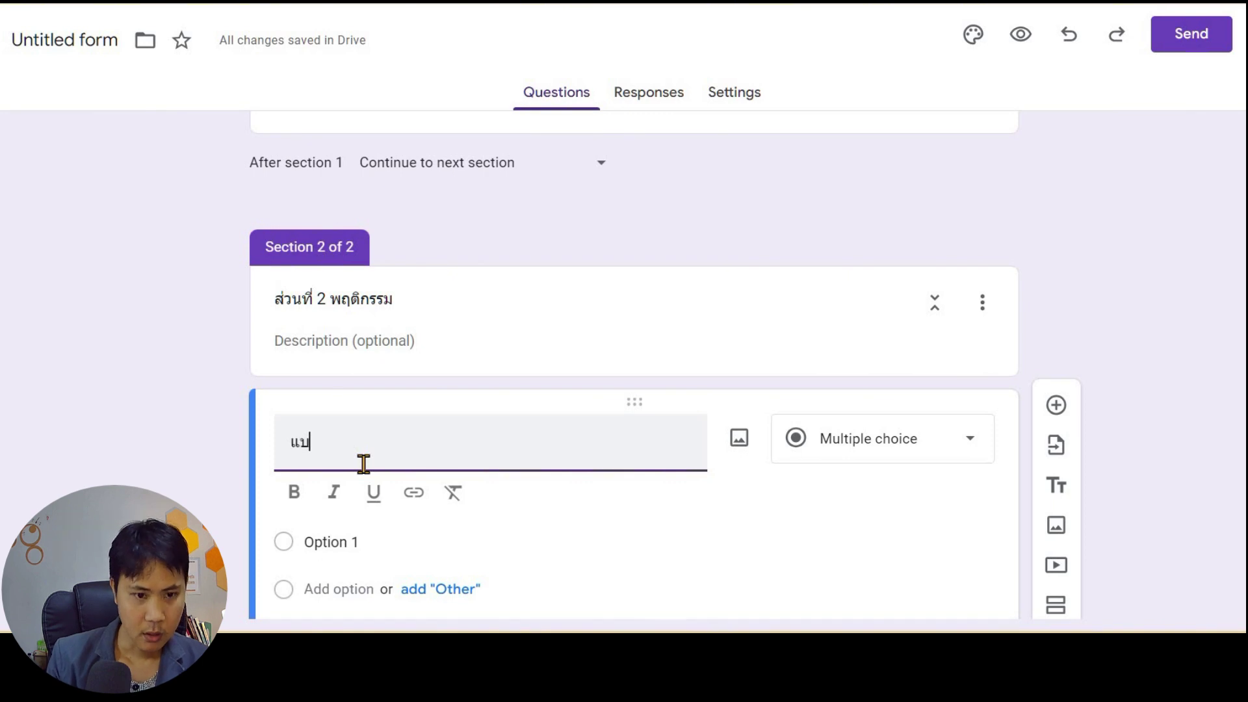
{"action": "type", "text": "รนด์ท"}
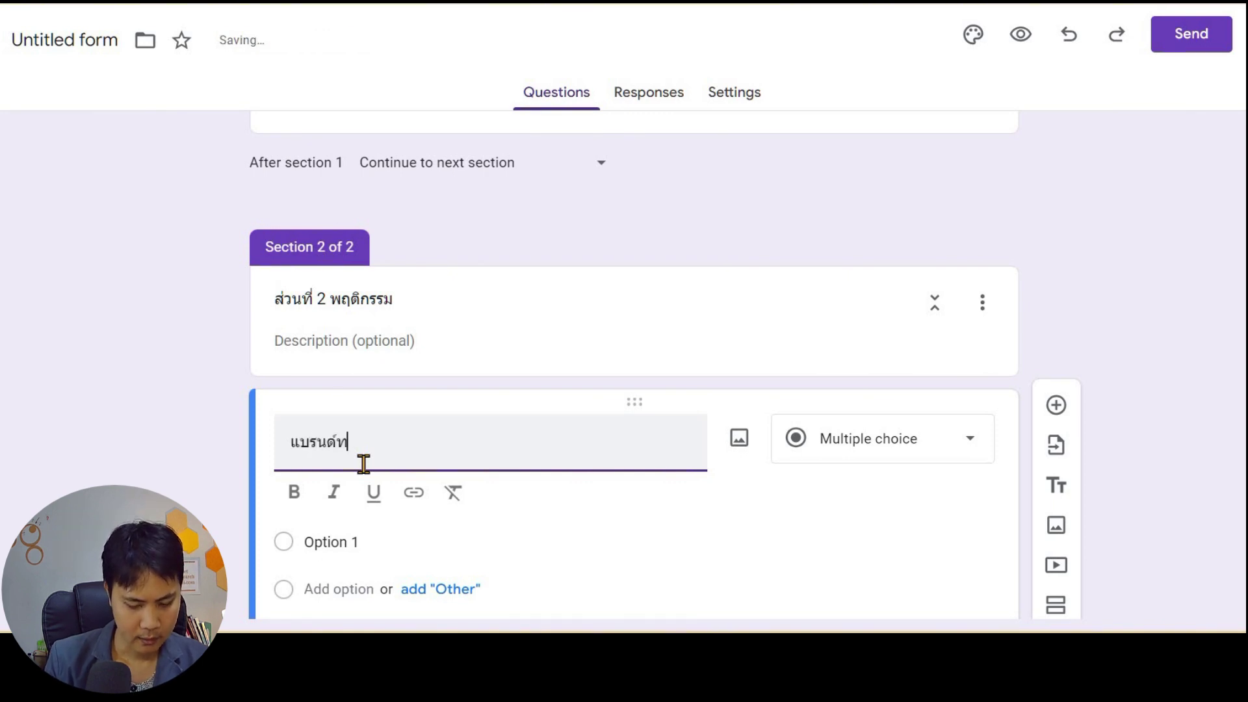
{"action": "type", "text": "ี่ชอบ"}
{"action": "scroll", "coordinate": [488, 437], "scroll_direction": "down", "scroll_amount": 2}
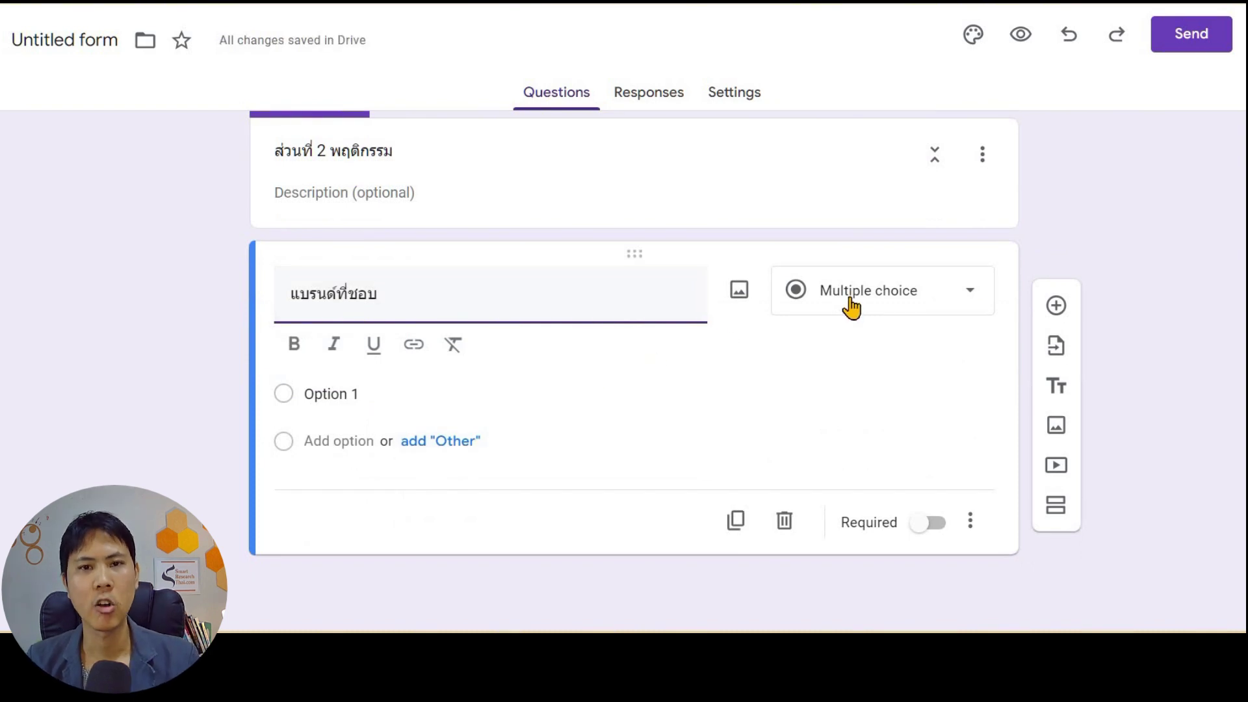
Step: Make "แบรนด์ที่ชอบ" a Checkboxes question with the choices Option 1, Option 2 and Option 3
{"action": "left_click", "coordinate": [851, 306]}
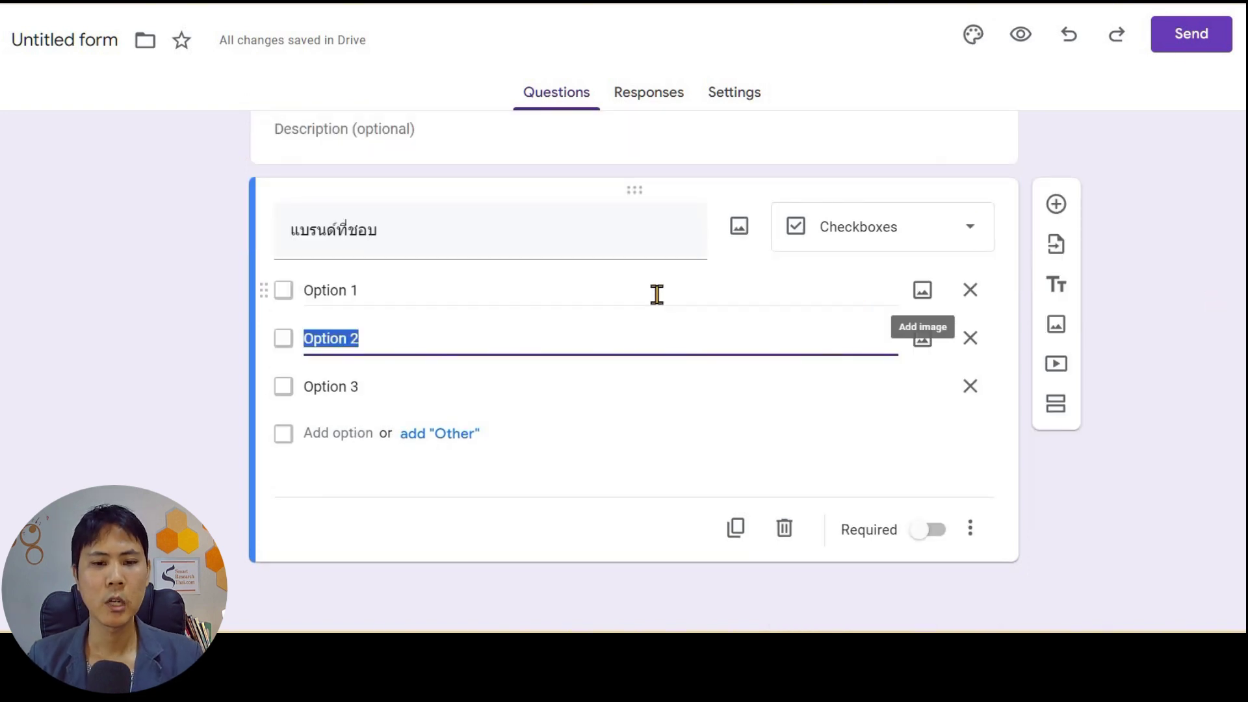
{"action": "left_click", "coordinate": [880, 238]}
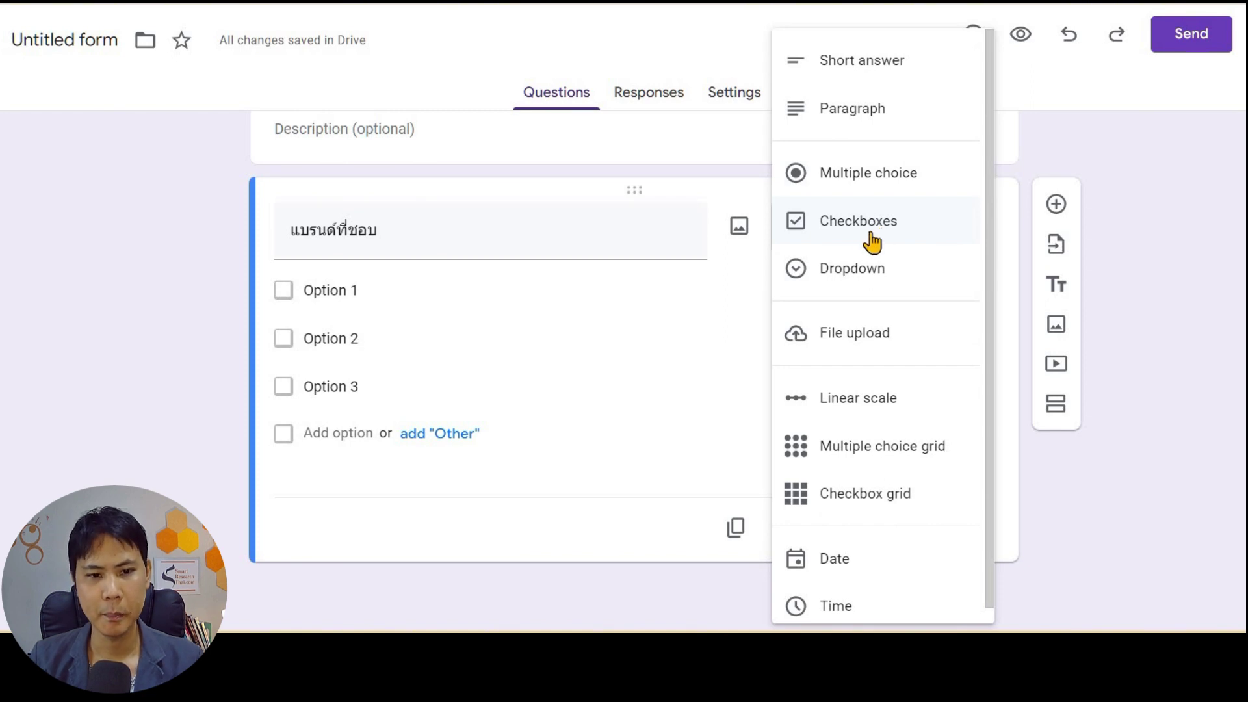
{"action": "left_click", "coordinate": [868, 238]}
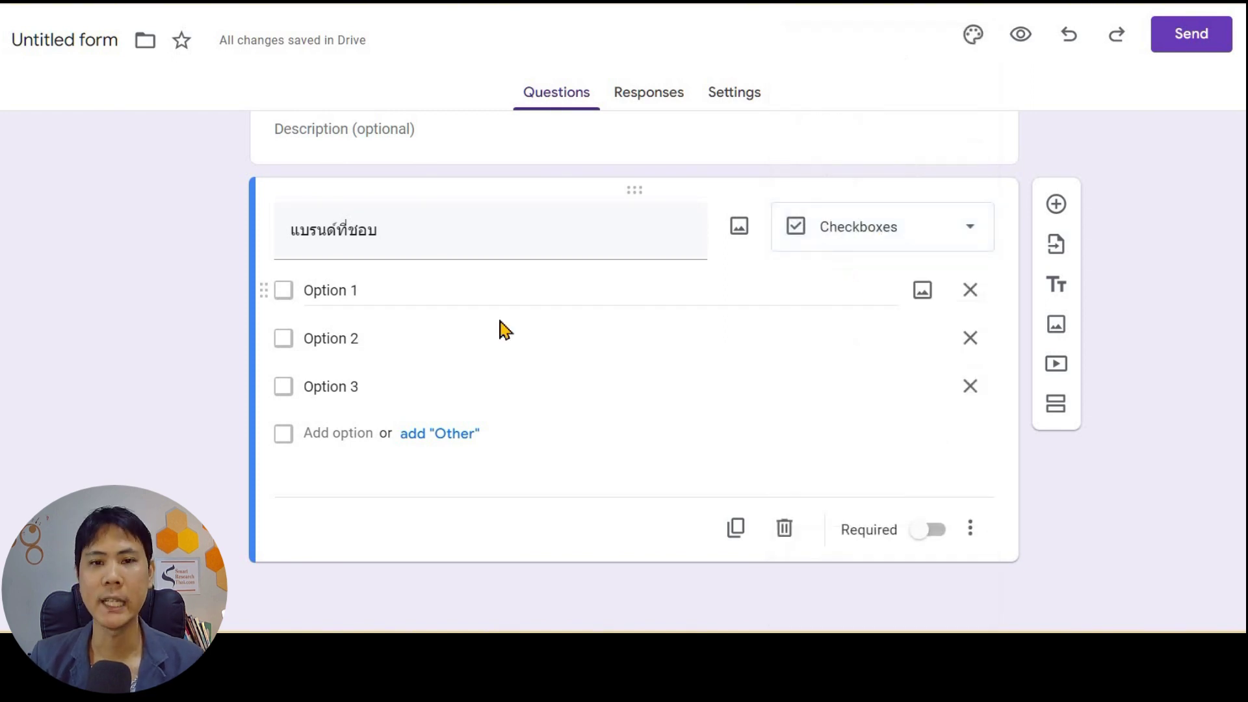
{"action": "left_click", "coordinate": [411, 294]}
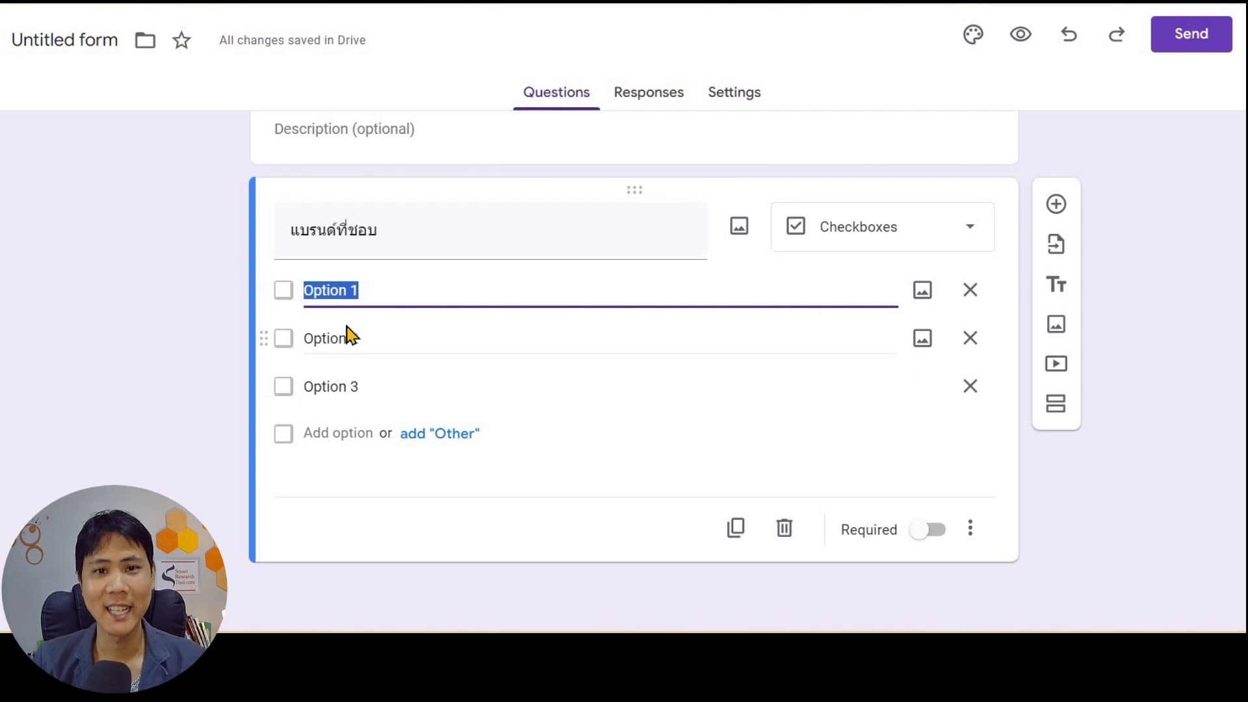
{"action": "left_click", "coordinate": [284, 338]}
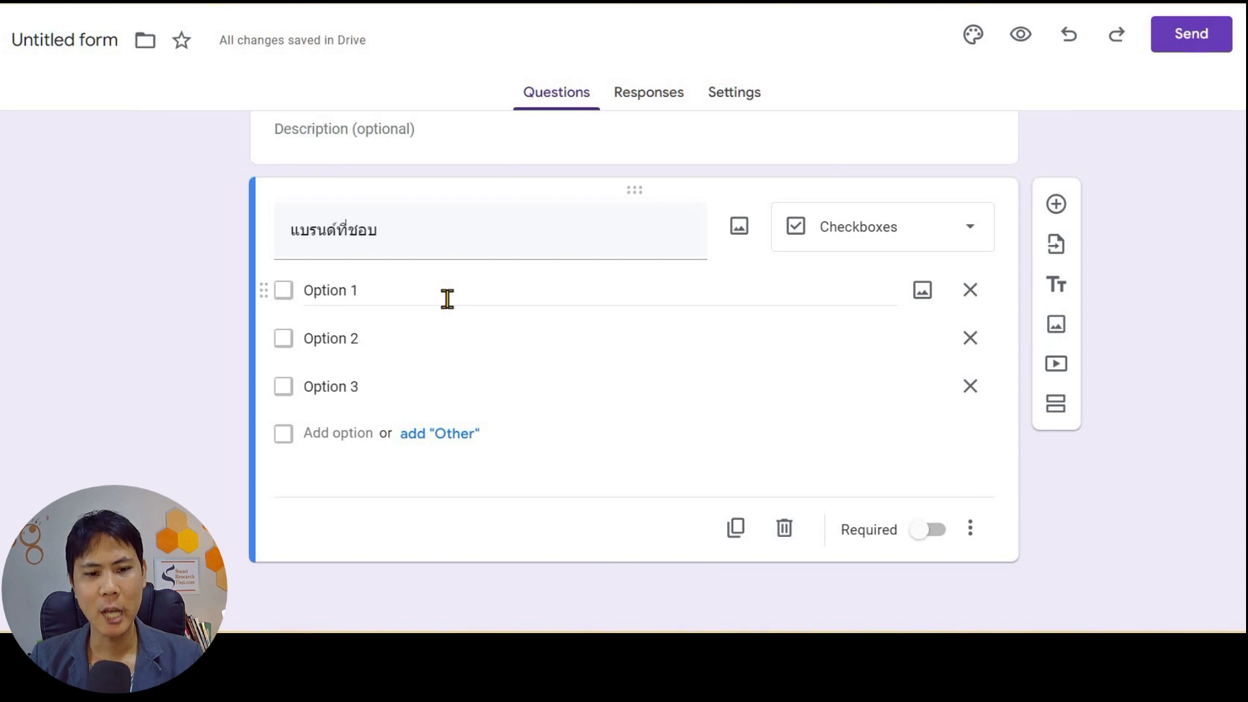
Step: Append "(เลือกได้หลายคำตอบ)" to the title of the "แบรนด์ที่ชอบ" question
{"action": "left_click", "coordinate": [494, 237]}
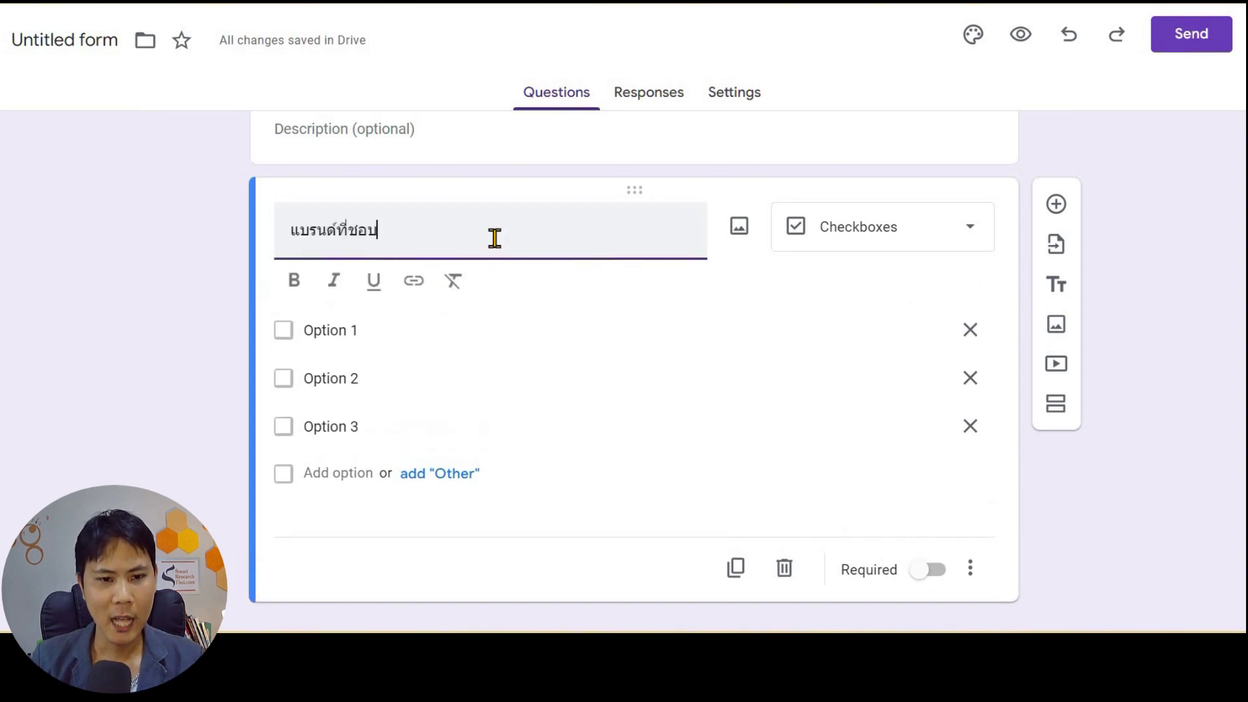
{"action": "type", "text": "("}
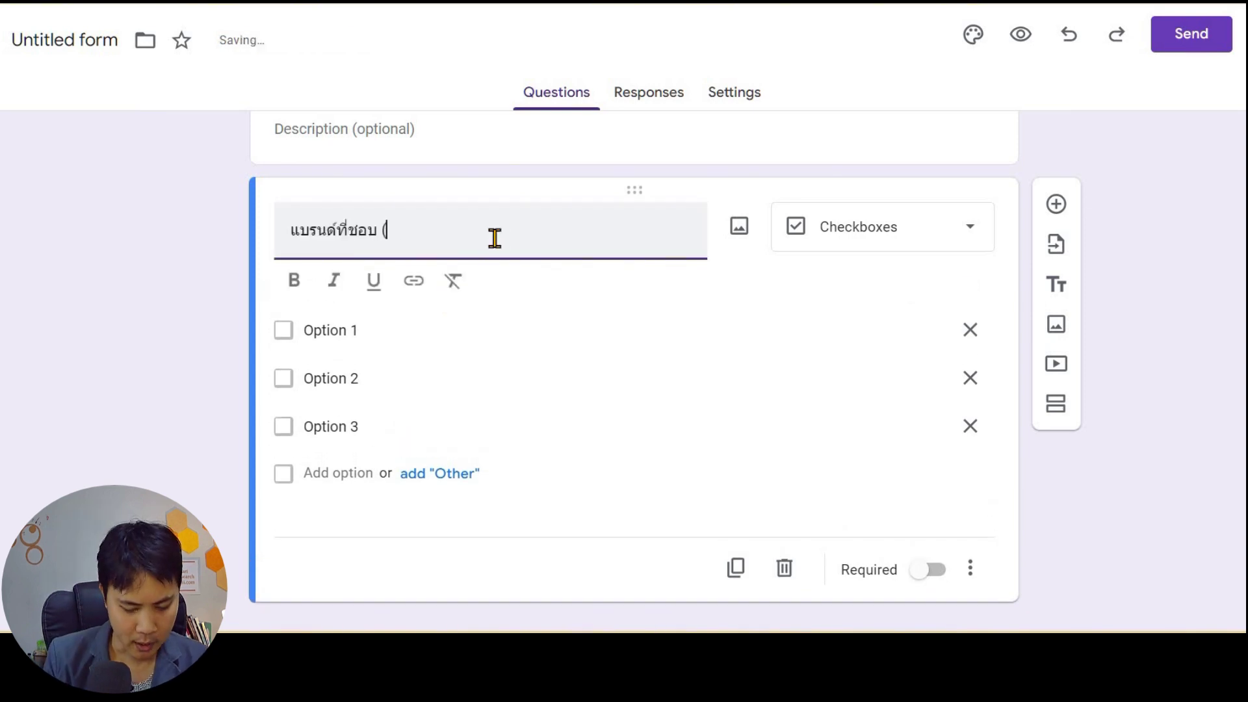
{"action": "type", "text": "เลือกได้หลายคำตอบ"}
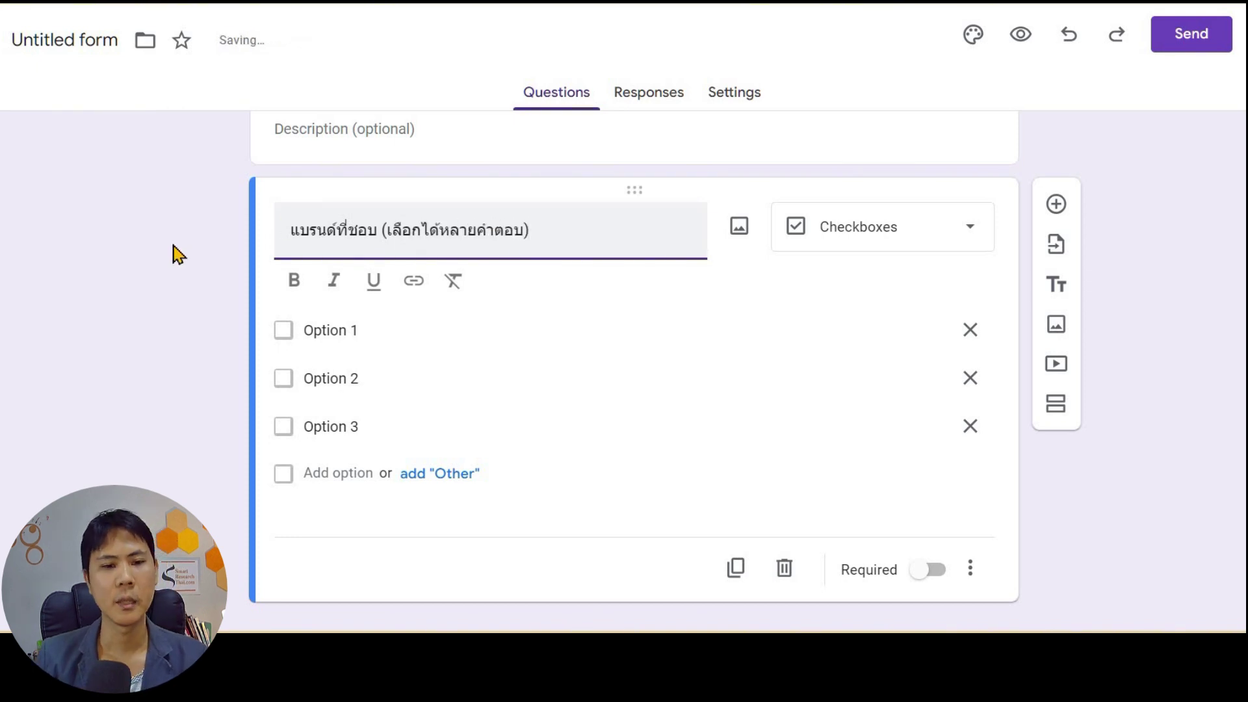
{"action": "left_click", "coordinate": [174, 252]}
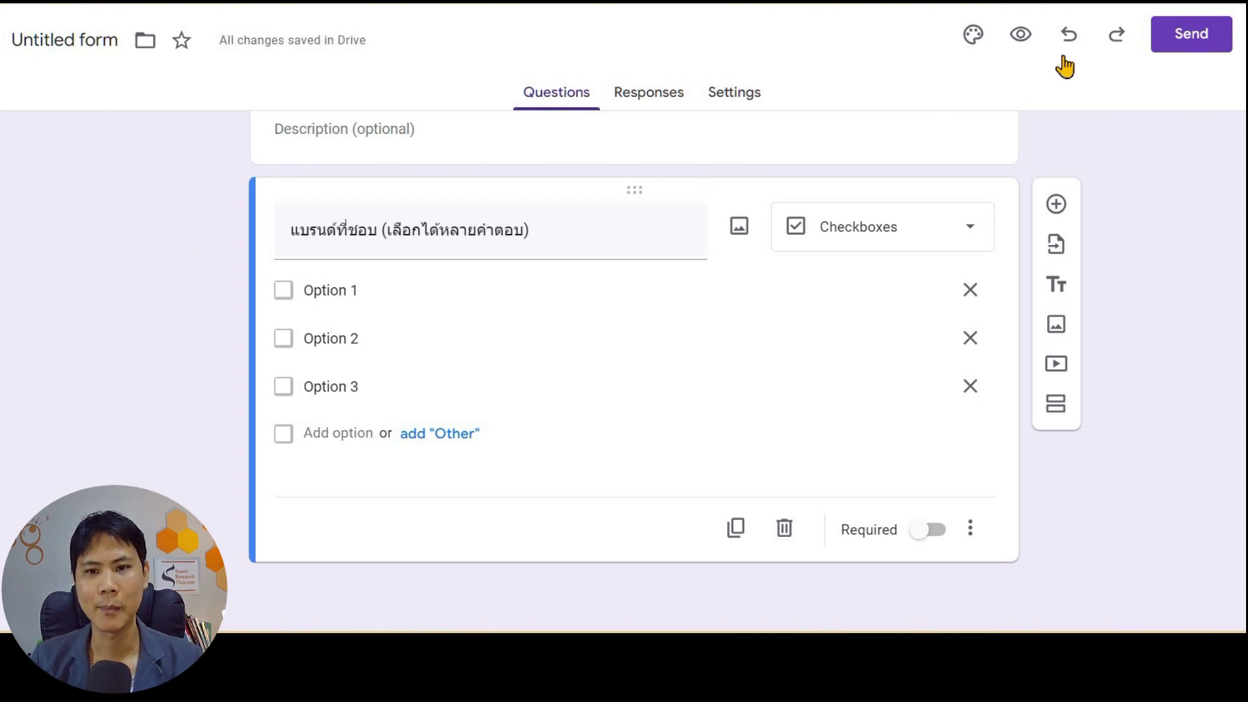
Step: Preview the form as a respondent, go through the gender, age and education answers, and continue to the second section
{"action": "left_click", "coordinate": [1022, 35]}
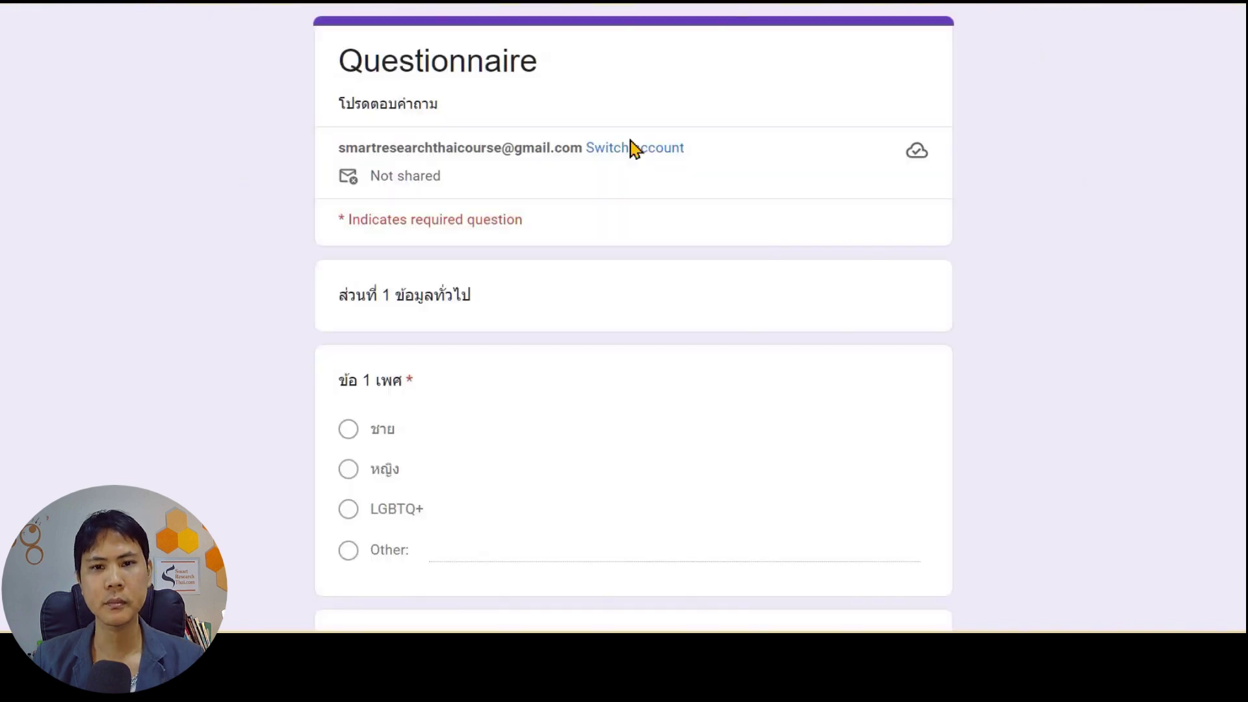
{"action": "left_click", "coordinate": [349, 429]}
{"action": "scroll", "coordinate": [259, 315], "scroll_direction": "down", "scroll_amount": 1}
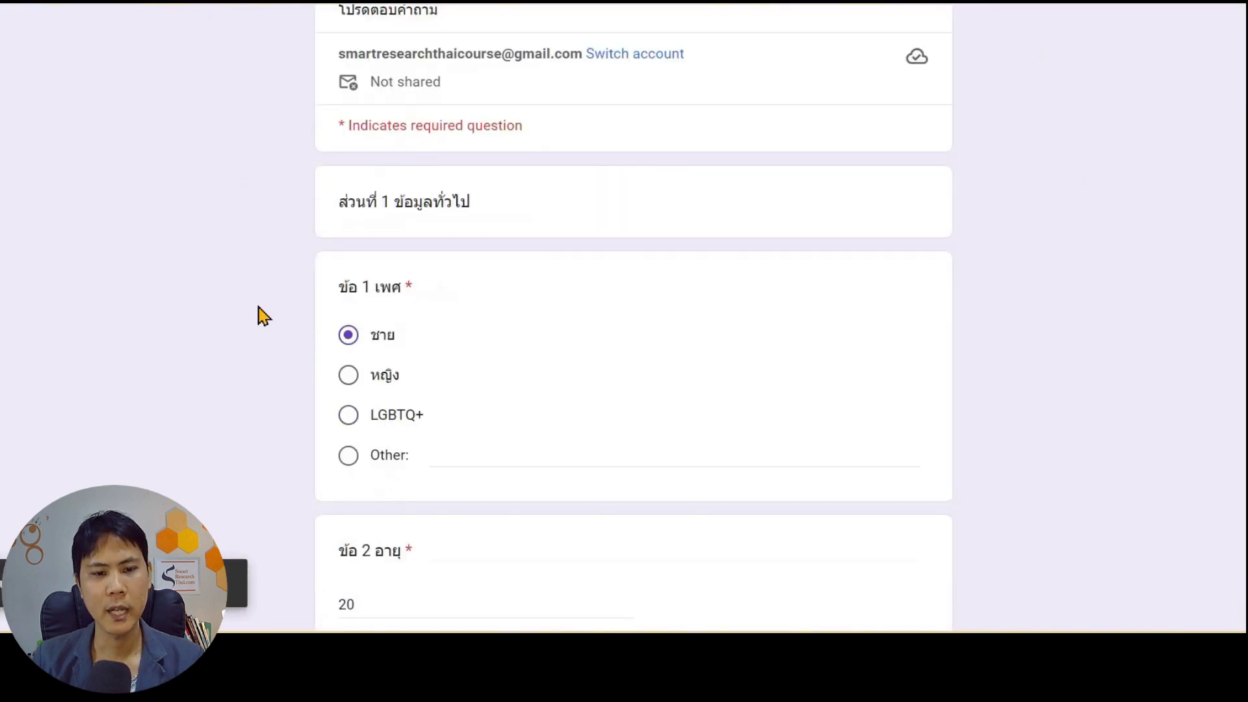
{"action": "scroll", "coordinate": [264, 316], "scroll_direction": "down", "scroll_amount": 2}
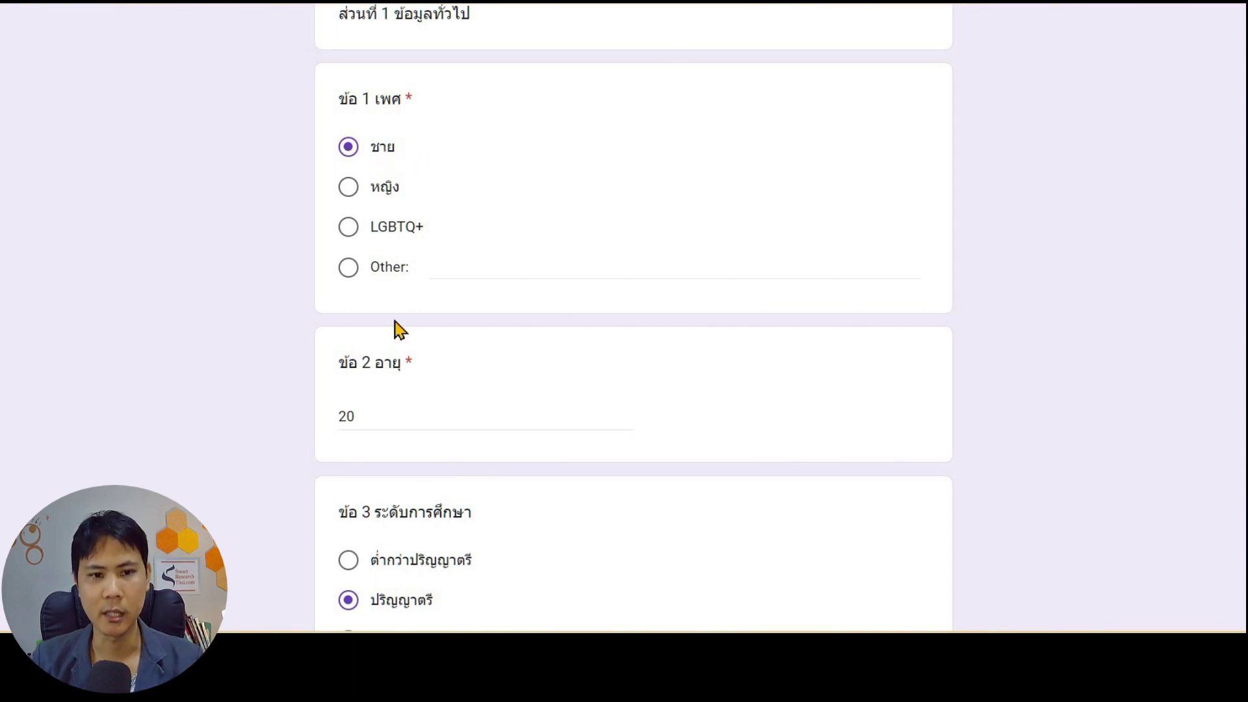
{"action": "scroll", "coordinate": [423, 351], "scroll_direction": "down", "scroll_amount": 1}
{"action": "left_click", "coordinate": [421, 348]}
{"action": "scroll", "coordinate": [416, 357], "scroll_direction": "down", "scroll_amount": 3}
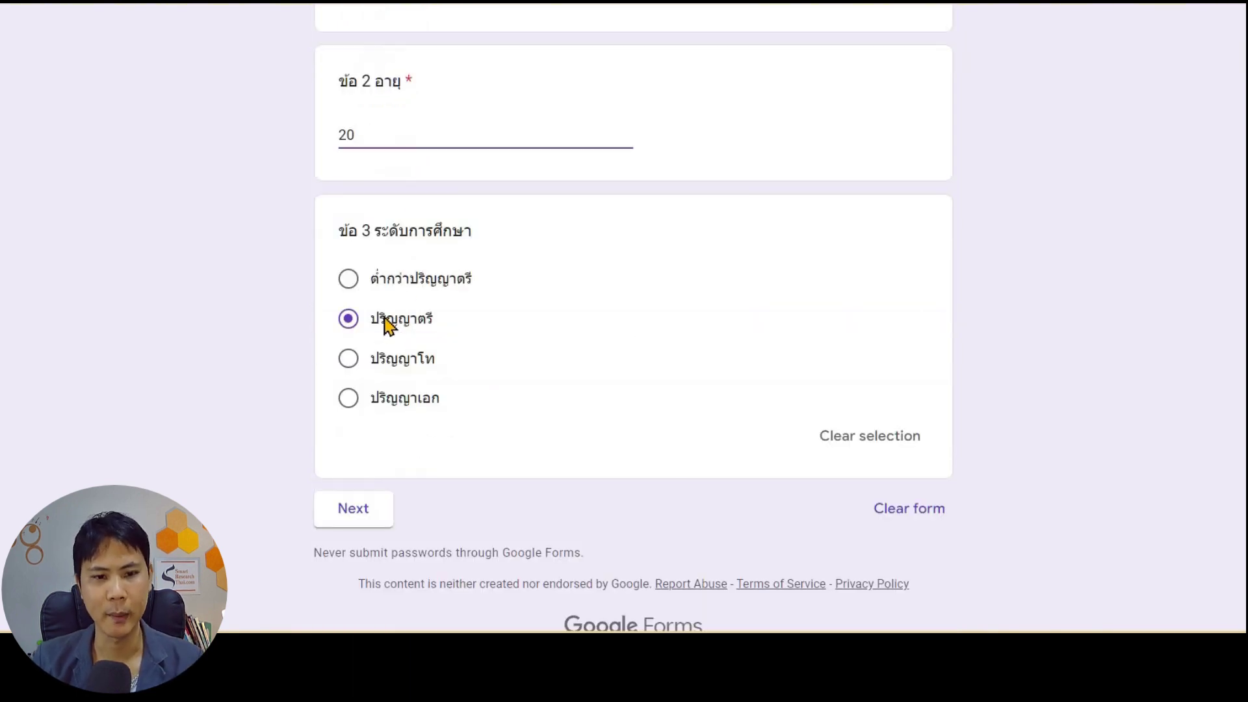
{"action": "left_click", "coordinate": [356, 514]}
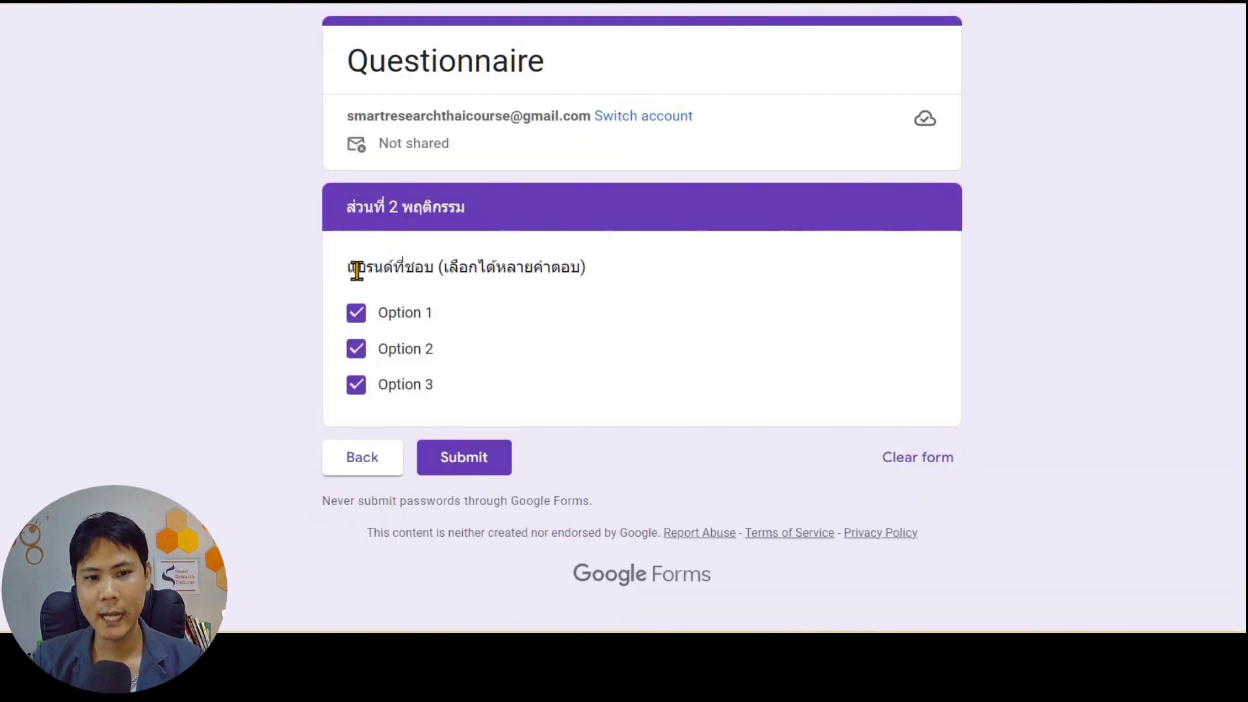
Step: Try out the multiple-answer "แบรนด์ที่ชอบ" question in the preview by toggling Option 1, Option 2 and Option 3
{"action": "left_click_drag", "start_coordinate": [357, 267], "coordinate": [455, 309]}
{"action": "left_click", "coordinate": [362, 327]}
{"action": "left_click", "coordinate": [362, 351]}
{"action": "left_click", "coordinate": [356, 384]}
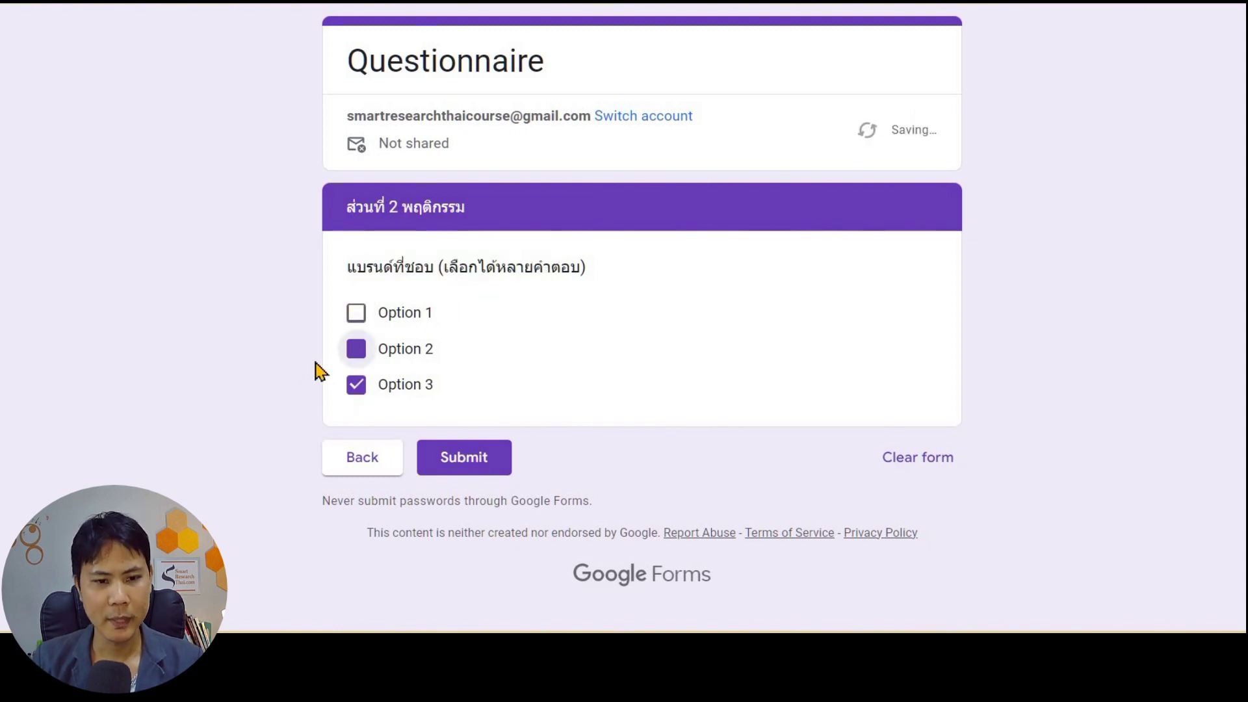
{"action": "left_click", "coordinate": [356, 313]}
{"action": "key", "text": "Tab"}
{"action": "key", "text": "space"}
{"action": "key", "text": "Tab"}
{"action": "key", "text": "space"}
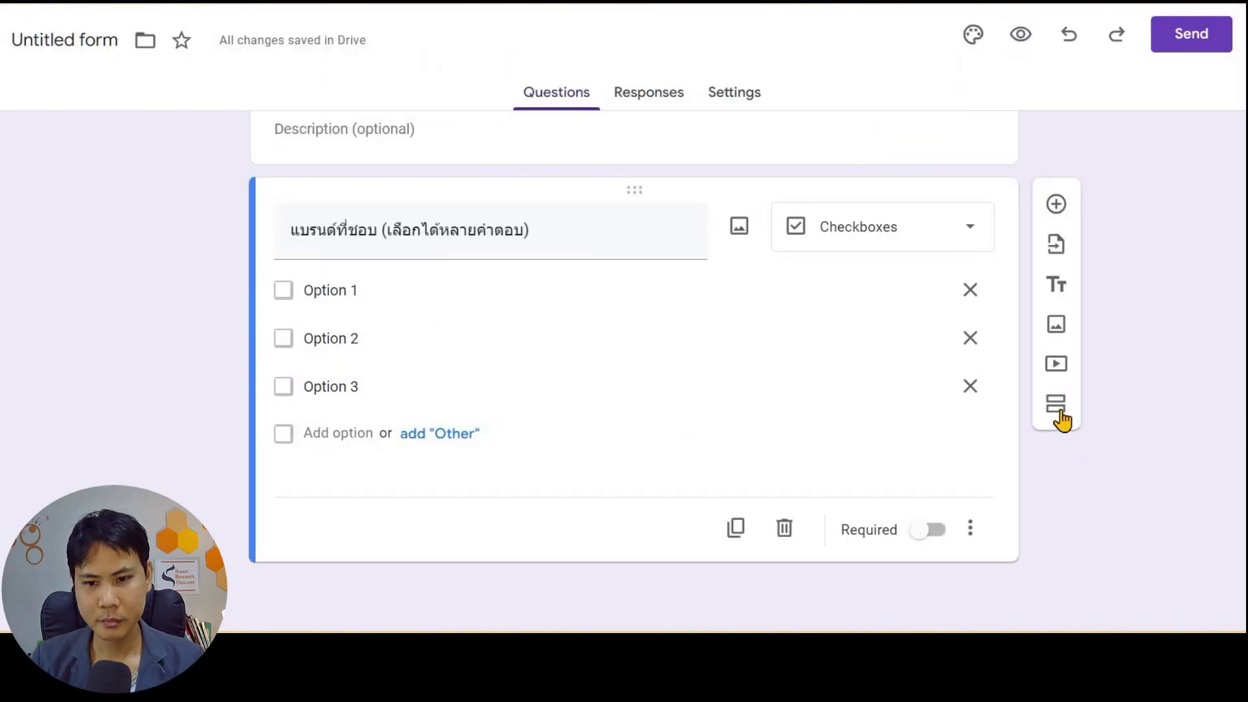
Step: Add a third section after the "แบรนด์ที่ชอบ" question in the form editor and title it "ทัศนคติ"
{"action": "left_click", "coordinate": [1060, 413]}
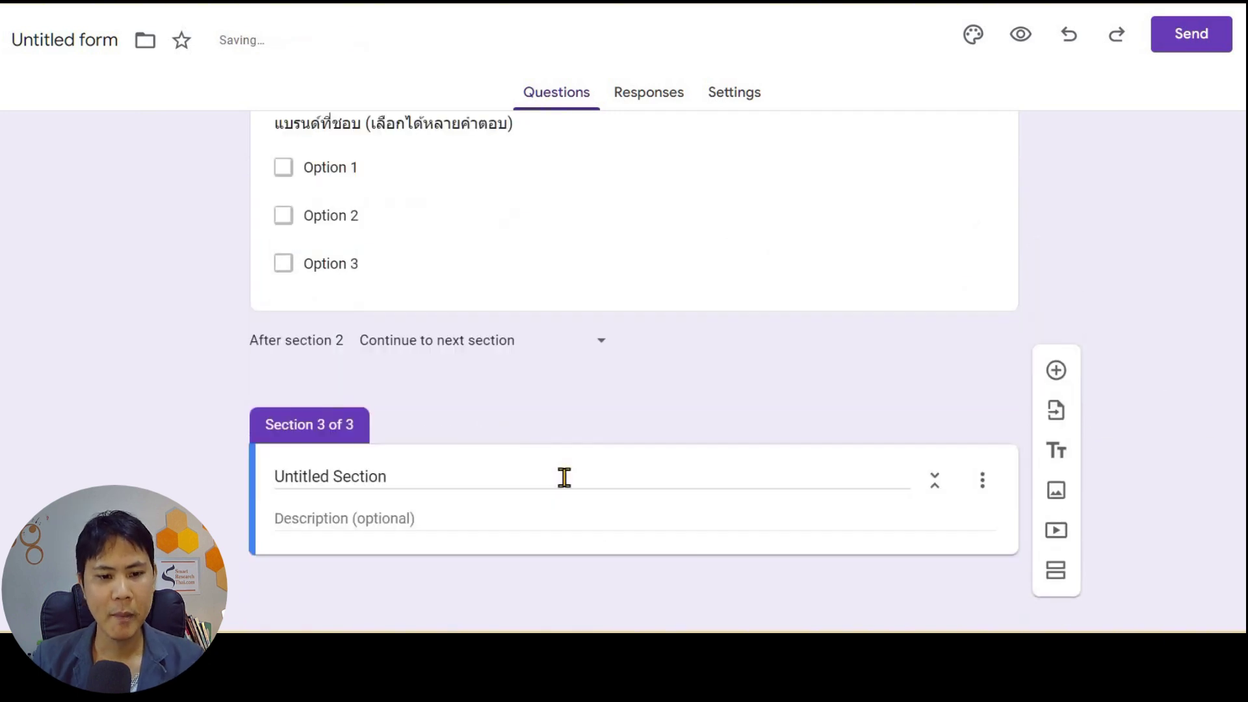
{"action": "triple_click", "coordinate": [564, 478]}
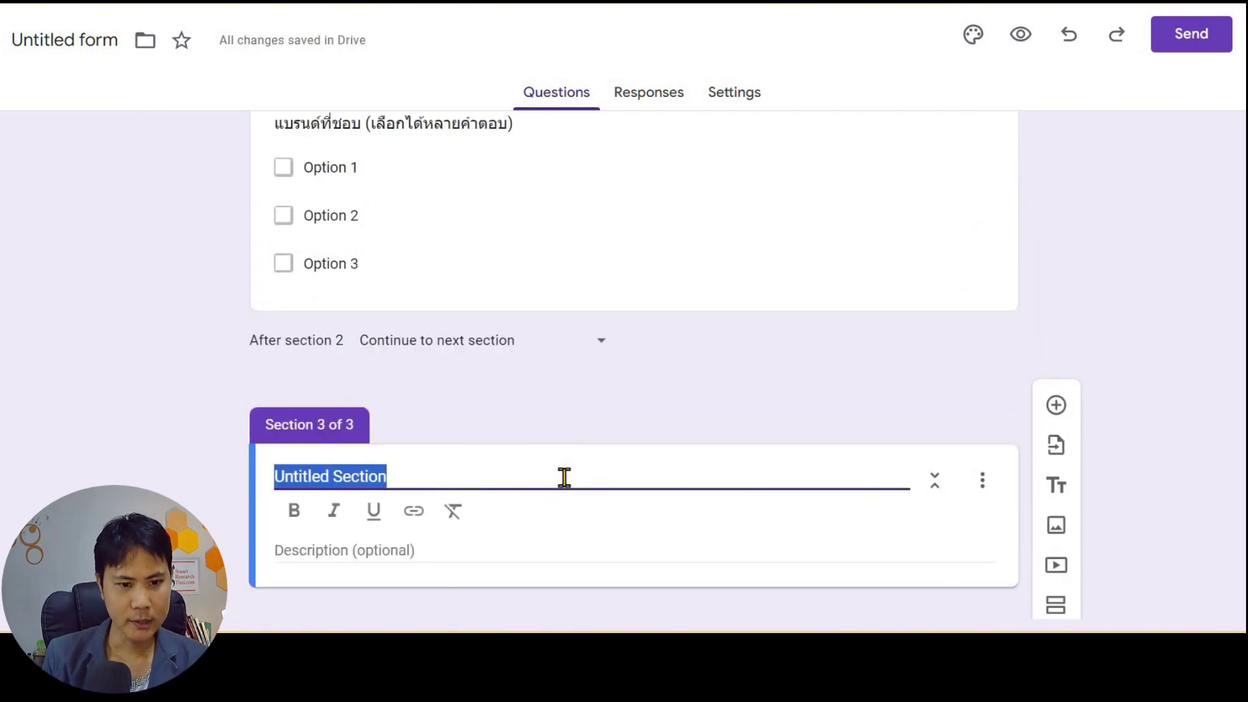
{"action": "type", "text": "ทัศนคติ"}
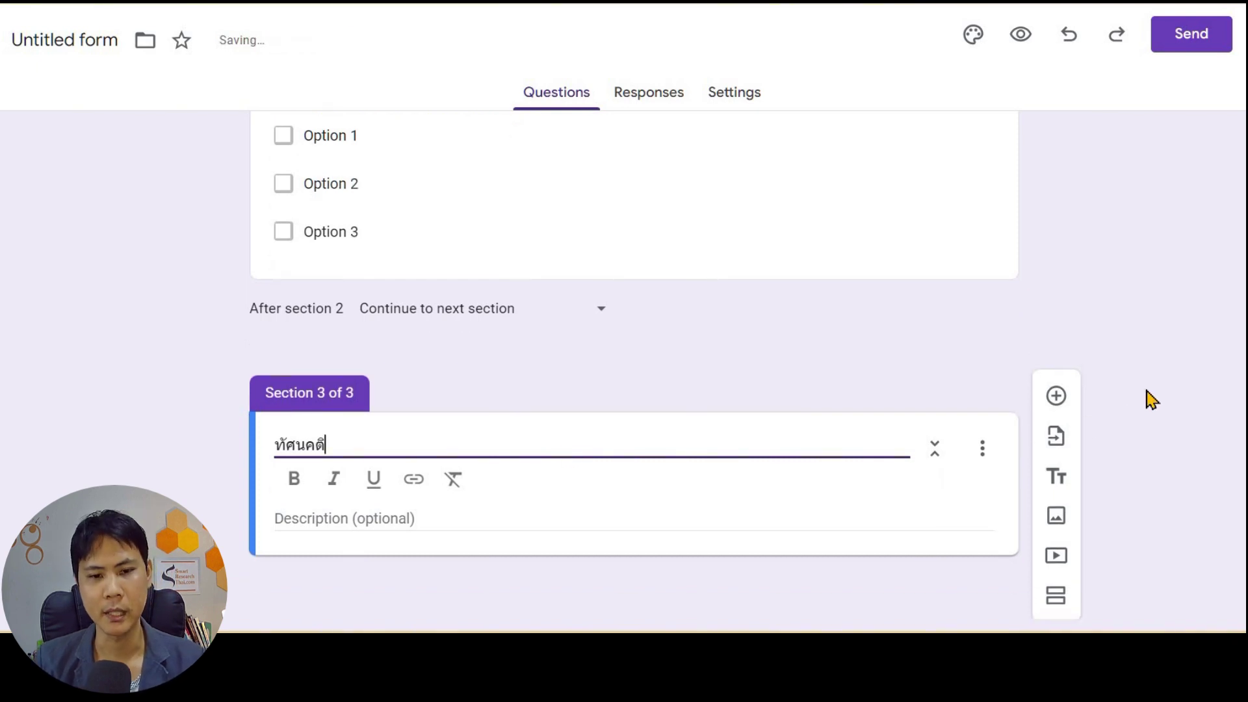
{"action": "scroll", "coordinate": [1149, 398], "scroll_direction": "down", "scroll_amount": 1}
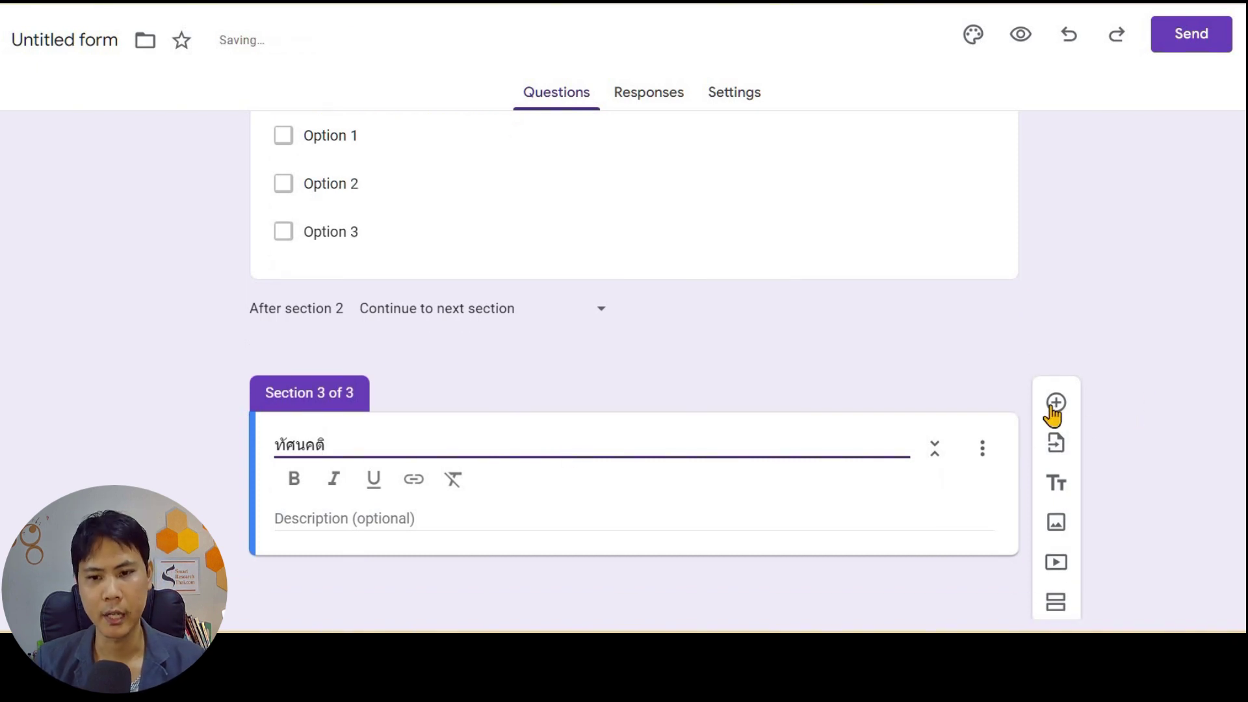
Step: Add a question titled "คุณค่าทางสังคม" to the "ทัศนคติ" section
{"action": "left_click", "coordinate": [1051, 407]}
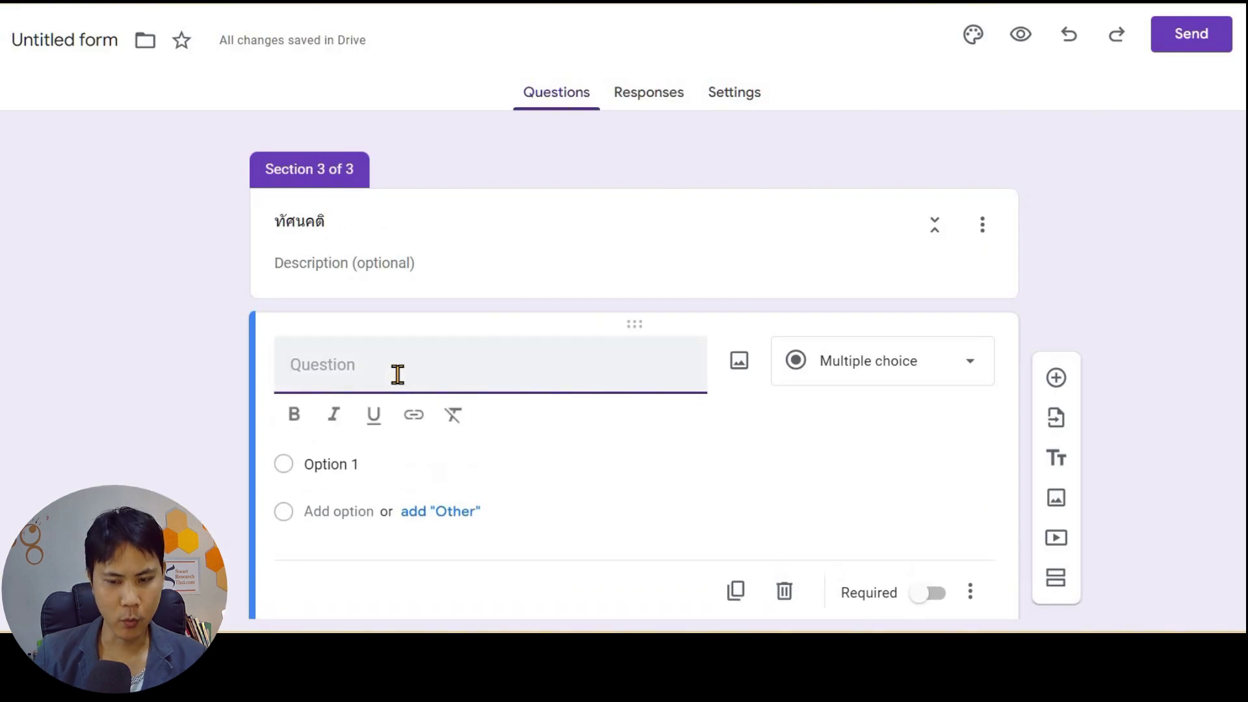
{"action": "type", "text": "คุณค่า"}
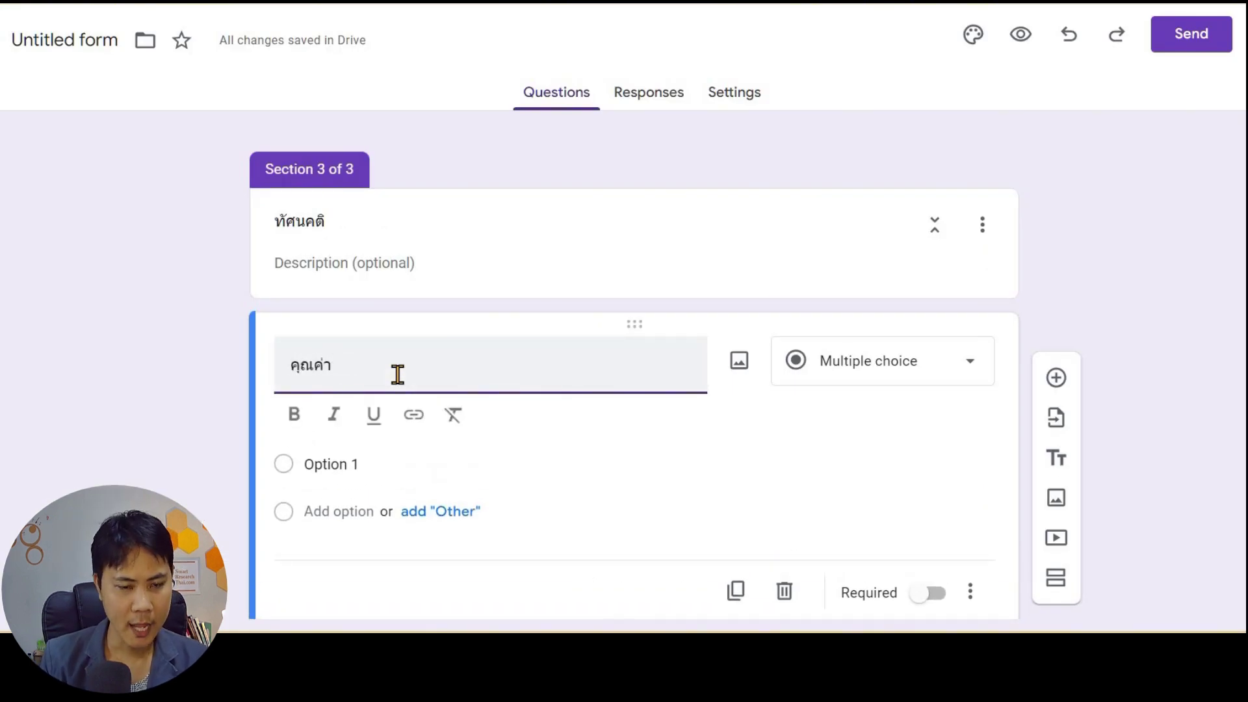
{"action": "type", "text": "งสังคม"}
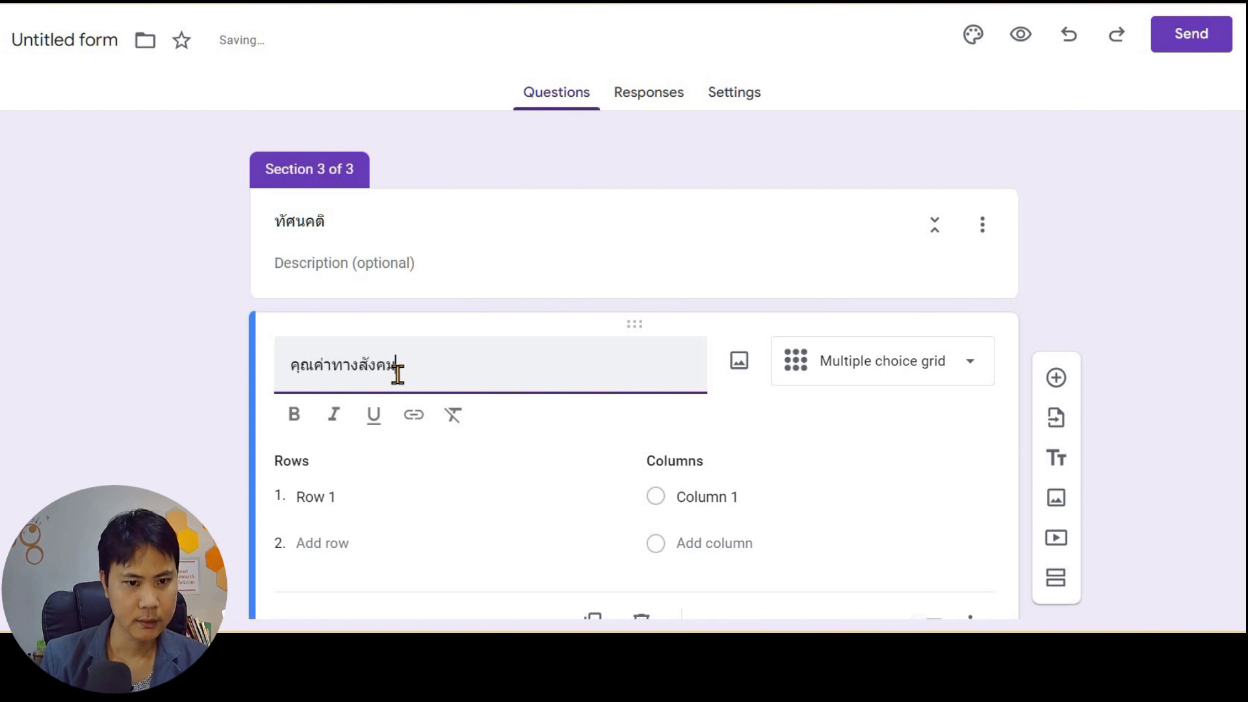
{"action": "scroll", "coordinate": [423, 384], "scroll_direction": "down", "scroll_amount": 2}
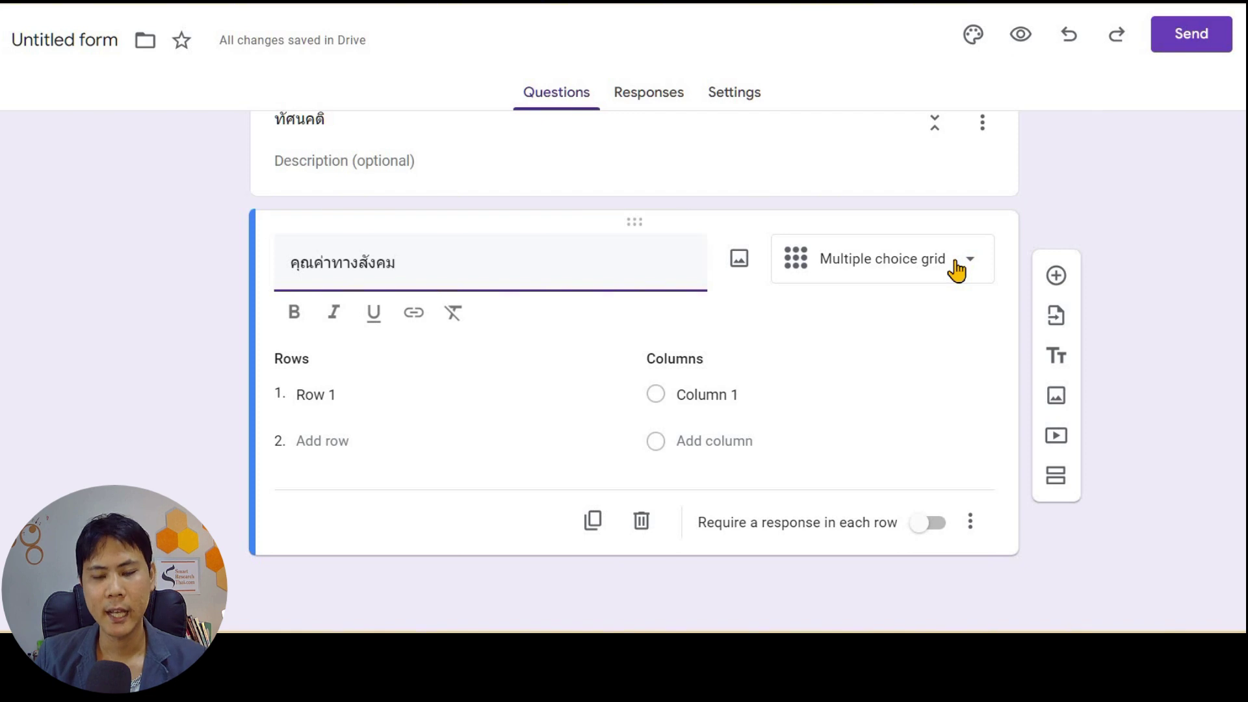
Step: Change the "คุณค่าทางสังคม" question to a linear scale running from 1 to 7
{"action": "left_click", "coordinate": [956, 269]}
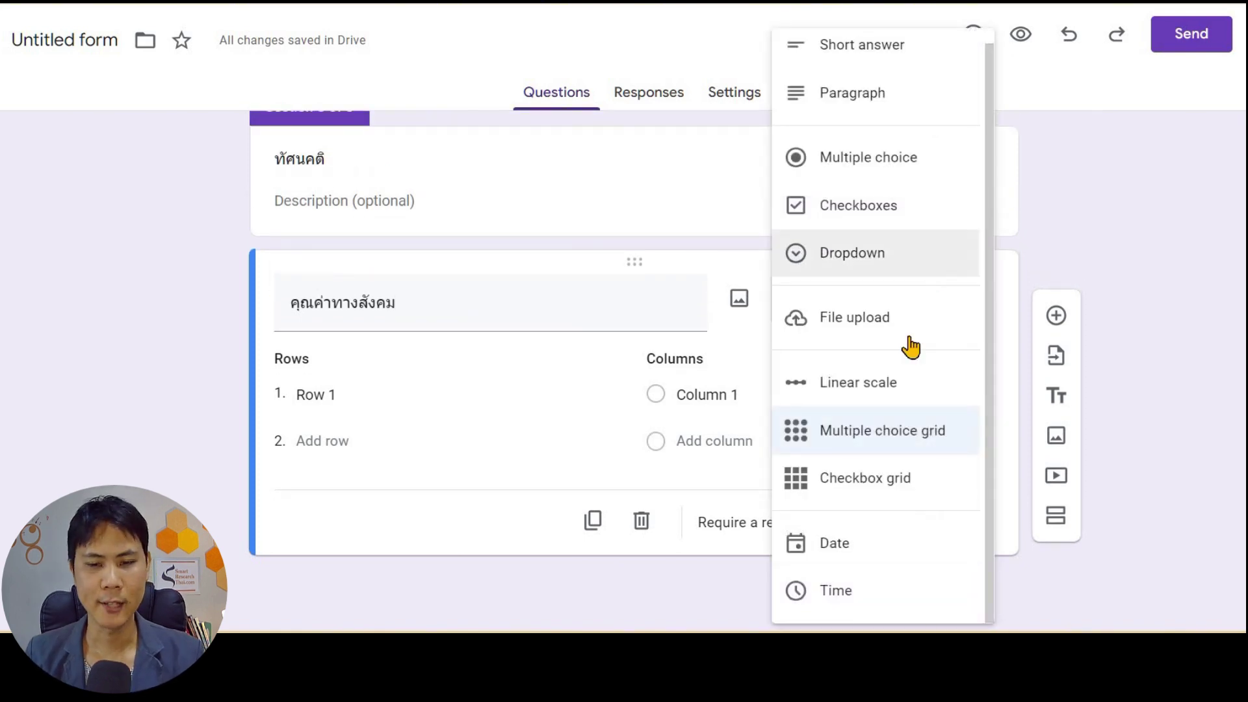
{"action": "left_click", "coordinate": [875, 384]}
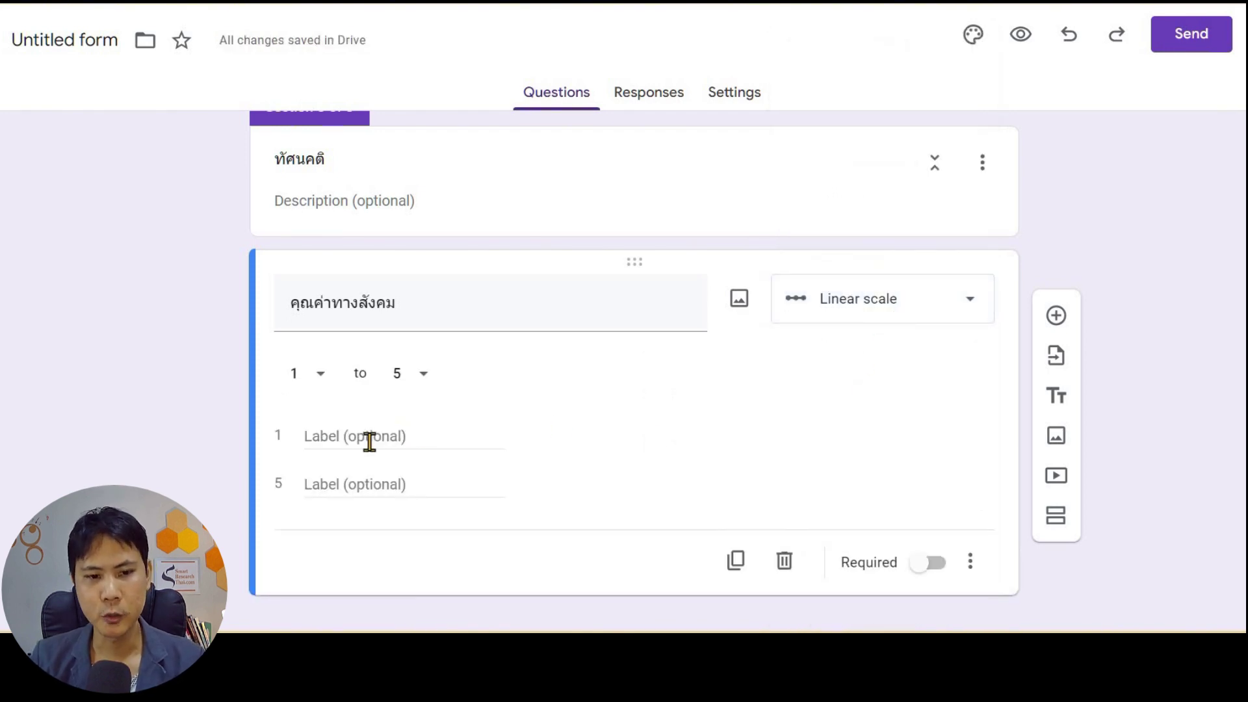
{"action": "left_click", "coordinate": [323, 374]}
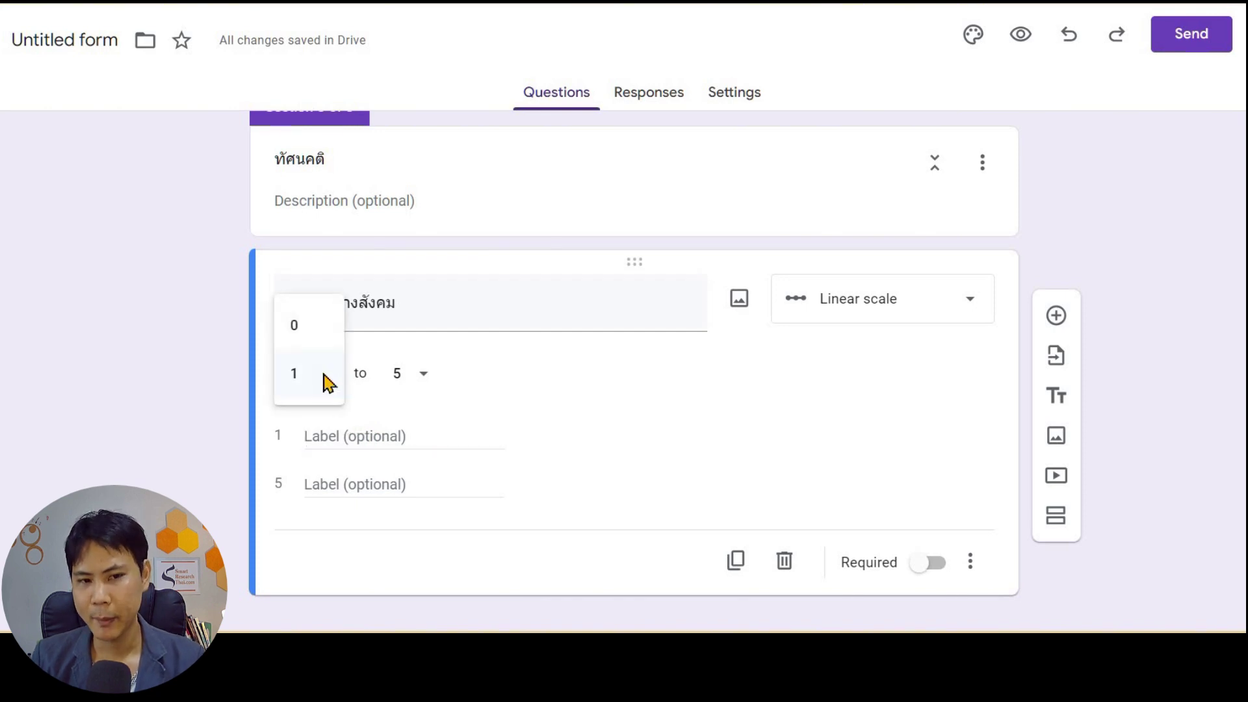
{"action": "left_click", "coordinate": [408, 377]}
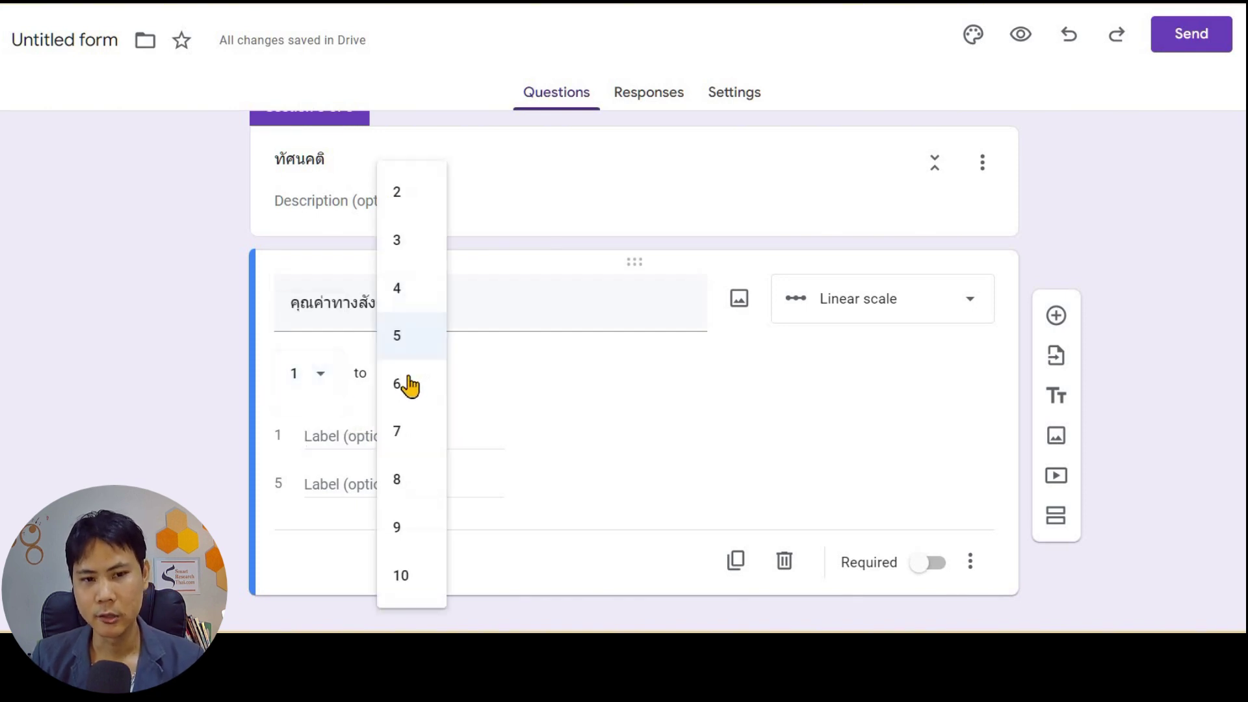
{"action": "left_click", "coordinate": [398, 433]}
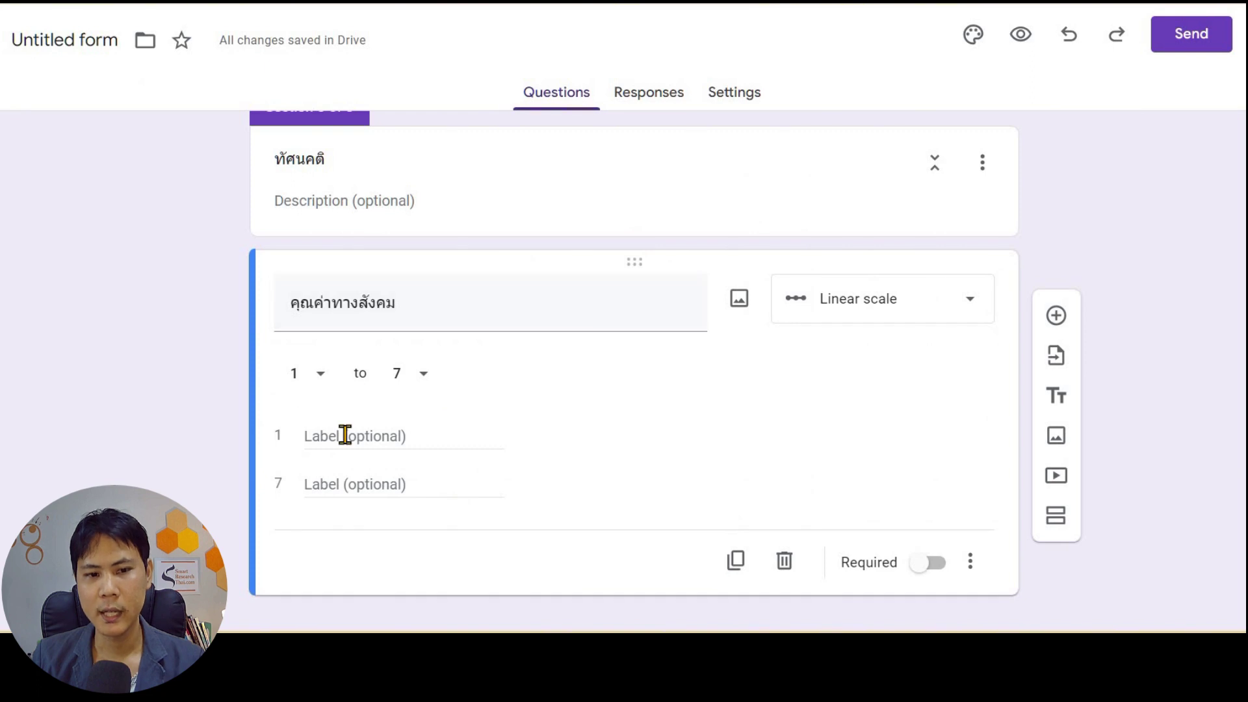
Step: Label scale point 1 "ไม่เห็นด้วยมากที่สุด" and point 7 "เห็นด้วยมากที่สุด"
{"action": "left_click", "coordinate": [345, 435]}
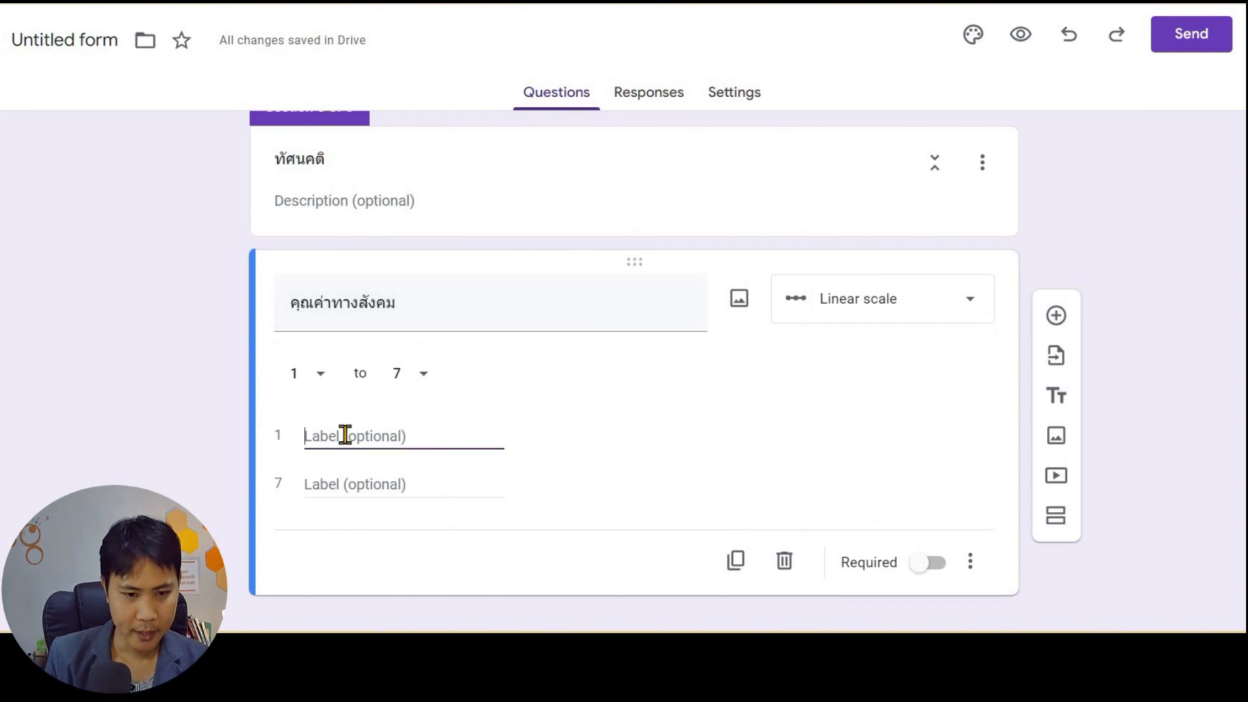
{"action": "type", "text": "ไม่"}
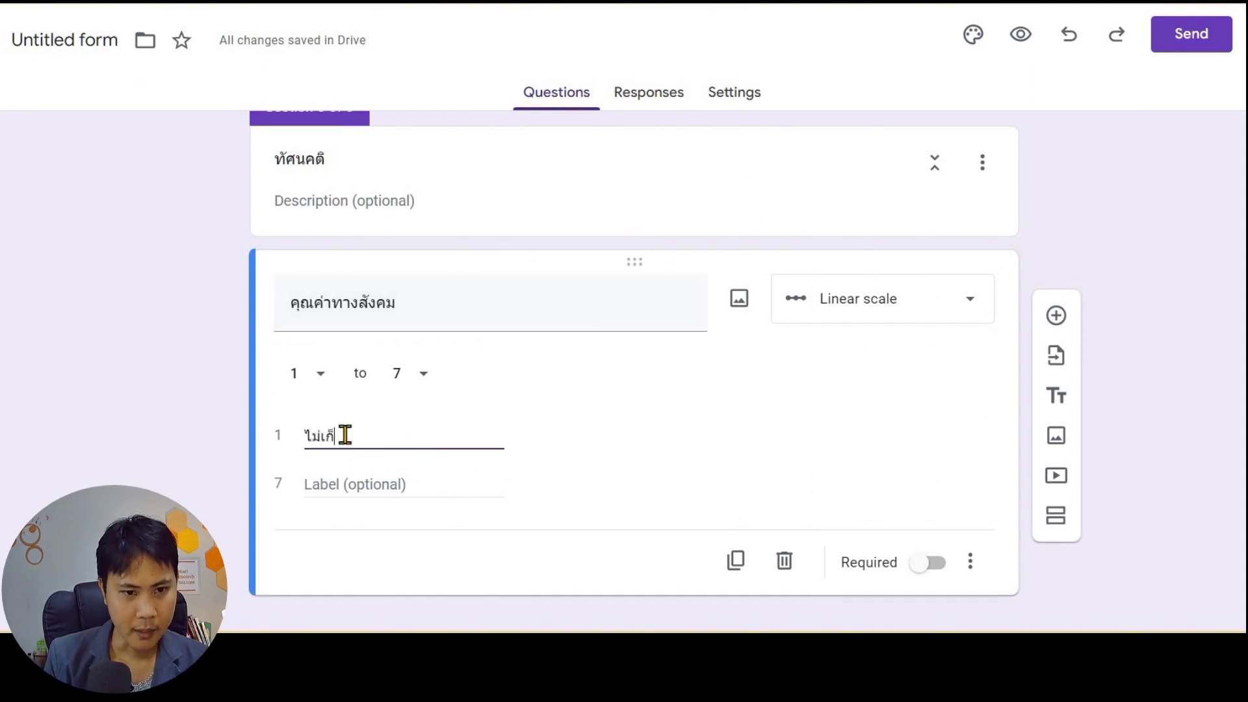
{"action": "type", "text": "เห็"}
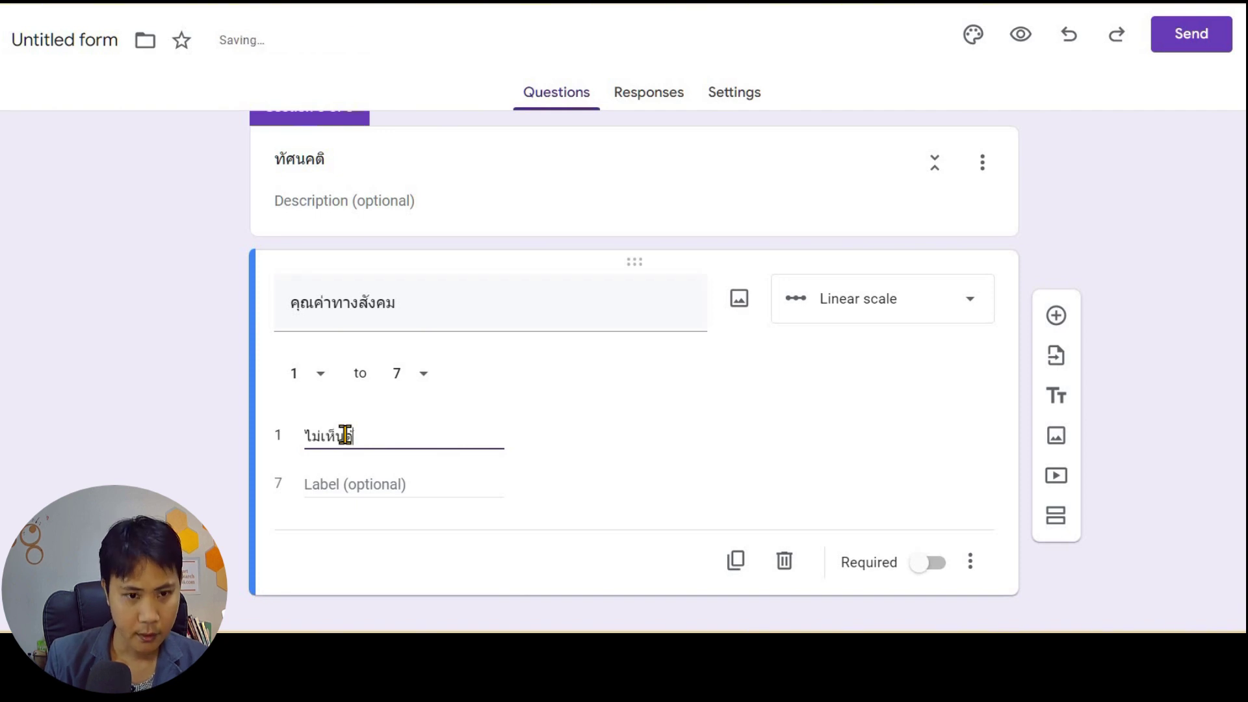
{"action": "type", "text": "นด้วยมากที่สุด"}
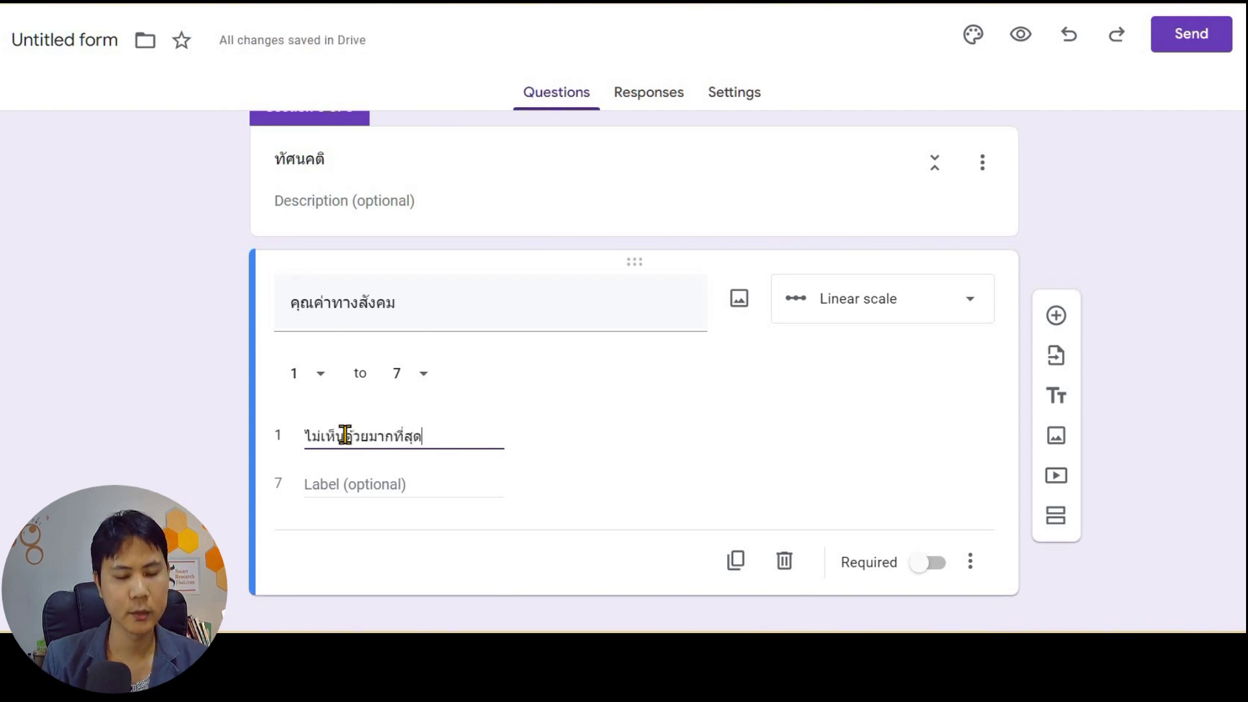
{"action": "left_click", "coordinate": [372, 481]}
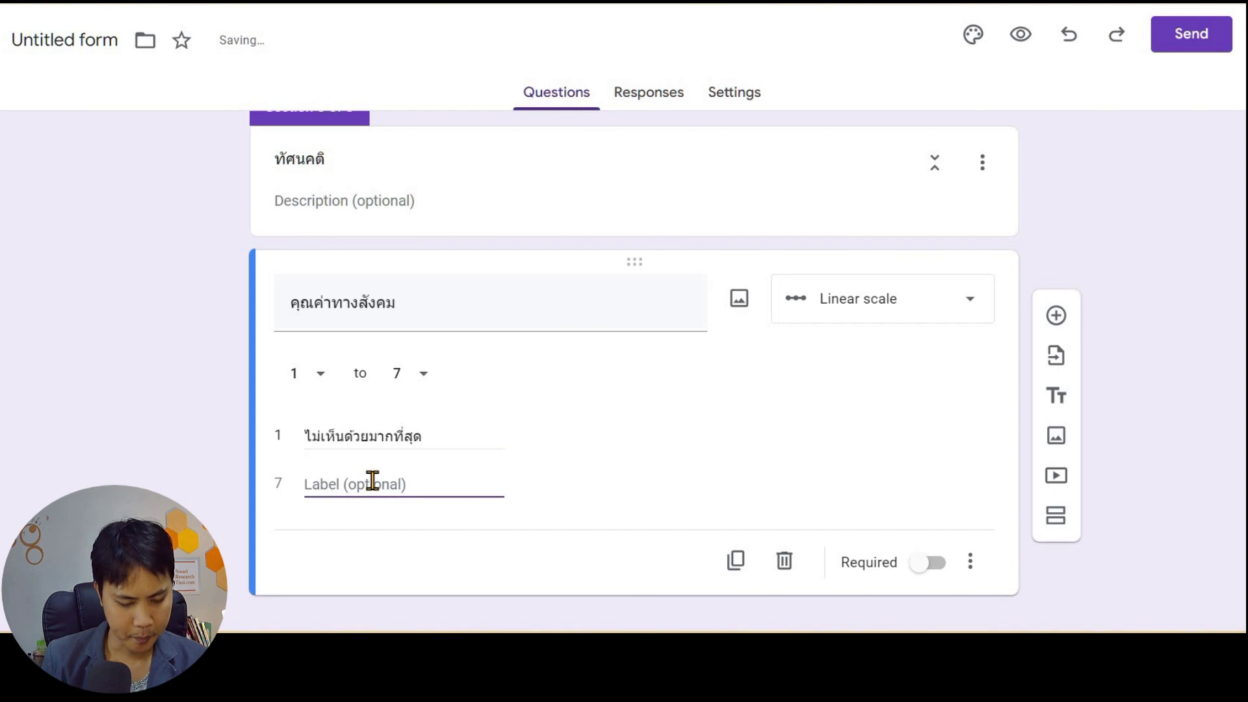
{"action": "type", "text": "เห็นด้วยมากที่สุด"}
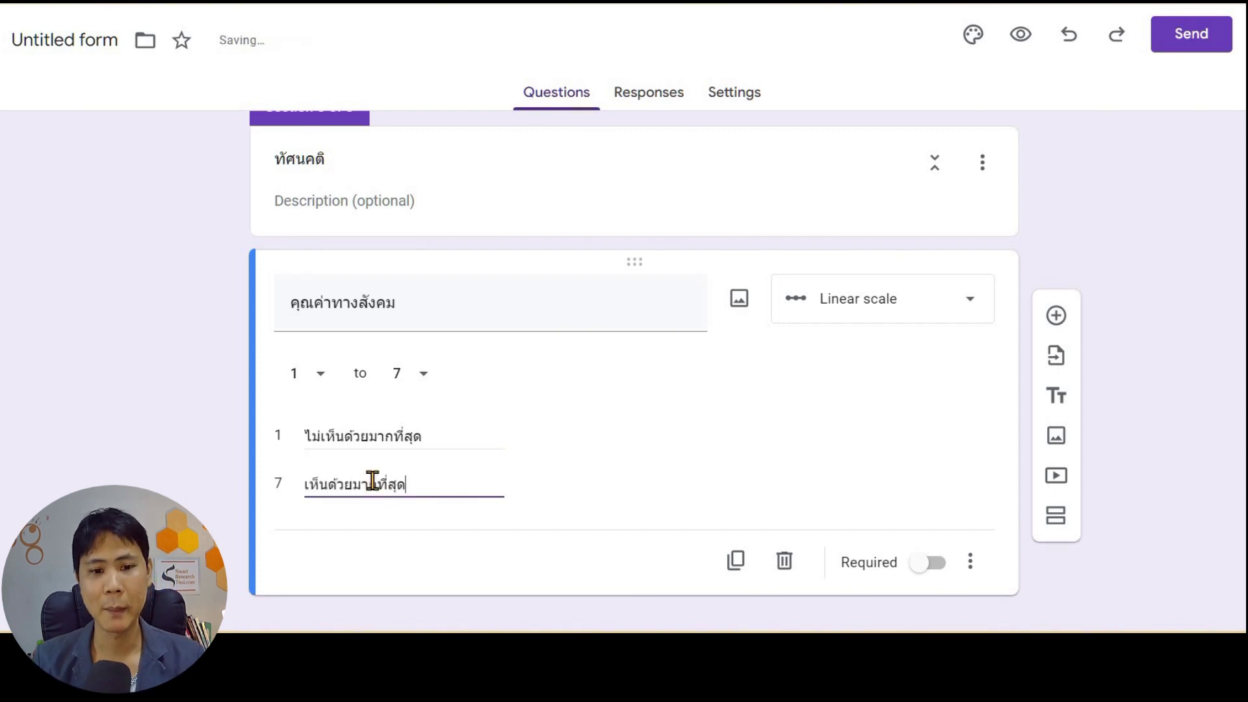
{"action": "left_click", "coordinate": [202, 392]}
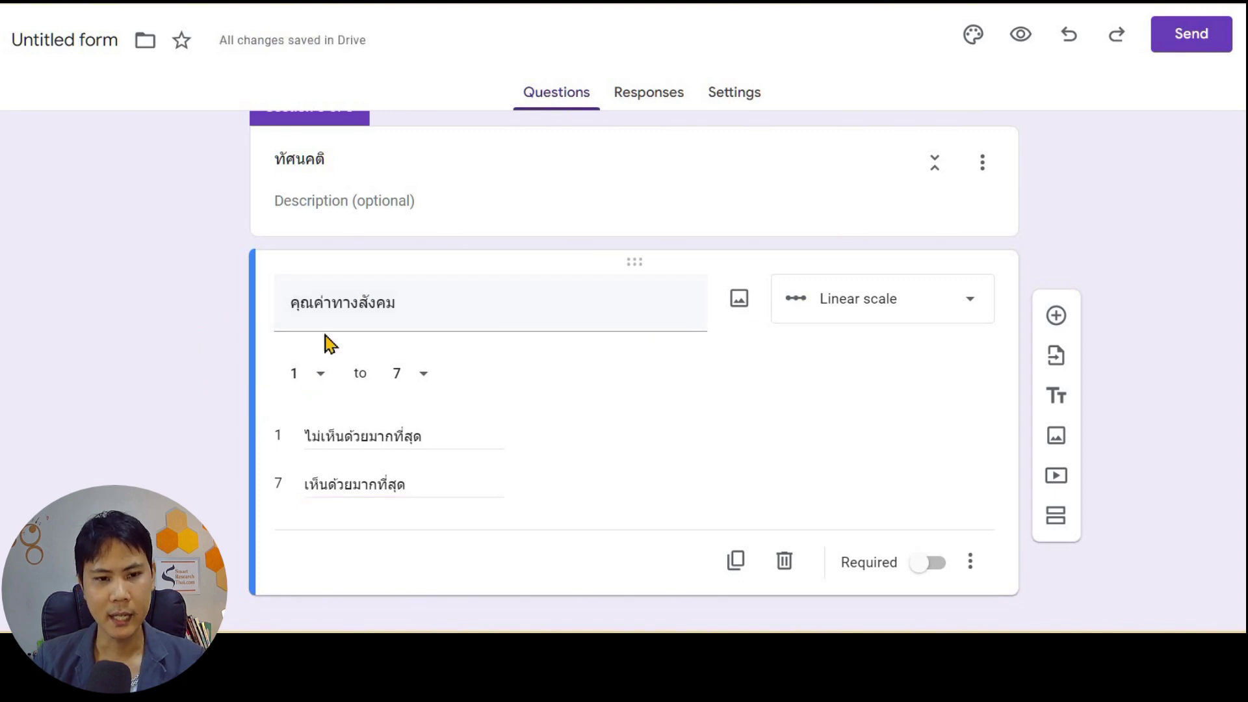
Step: Preview the form through to the "ทัศนคติ" section, compare its scale with the sample questionnaire, and return to the form editor
{"action": "left_click", "coordinate": [1021, 46]}
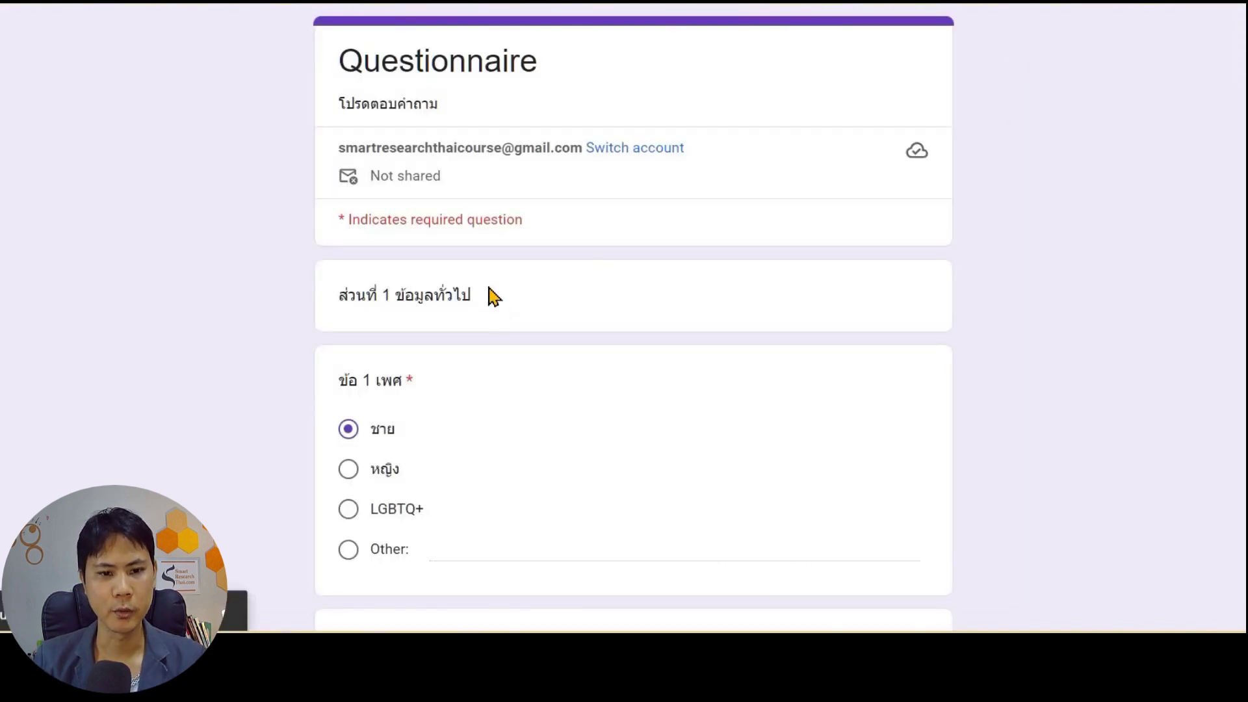
{"action": "scroll", "coordinate": [494, 296], "scroll_direction": "down", "scroll_amount": 7}
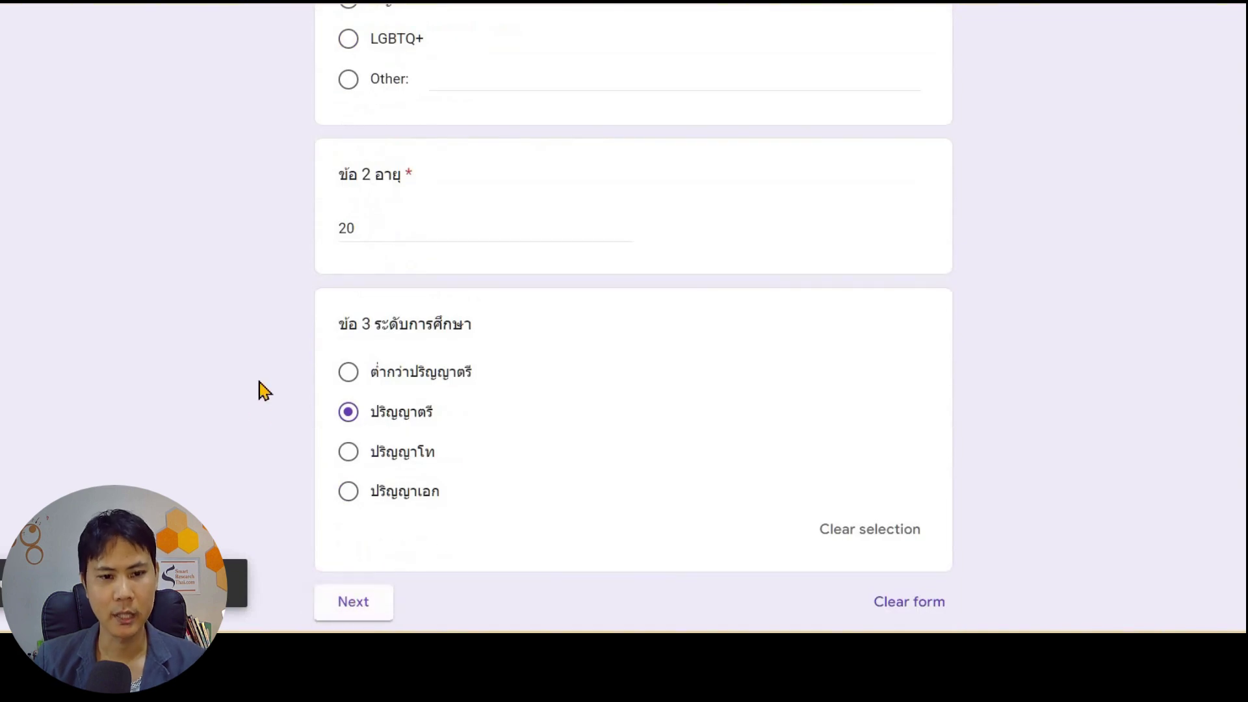
{"action": "left_click", "coordinate": [356, 348]}
{"action": "left_click", "coordinate": [357, 384]}
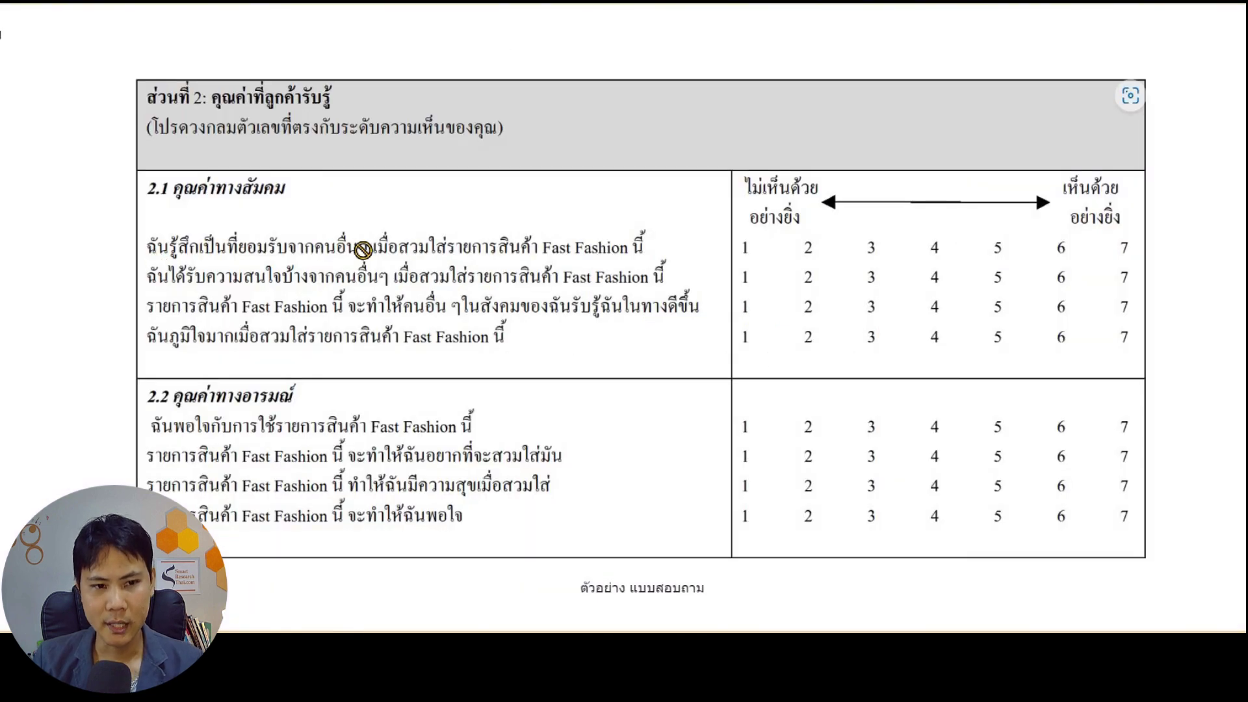
{"action": "left_click_drag", "start_coordinate": [363, 247], "coordinate": [401, 294]}
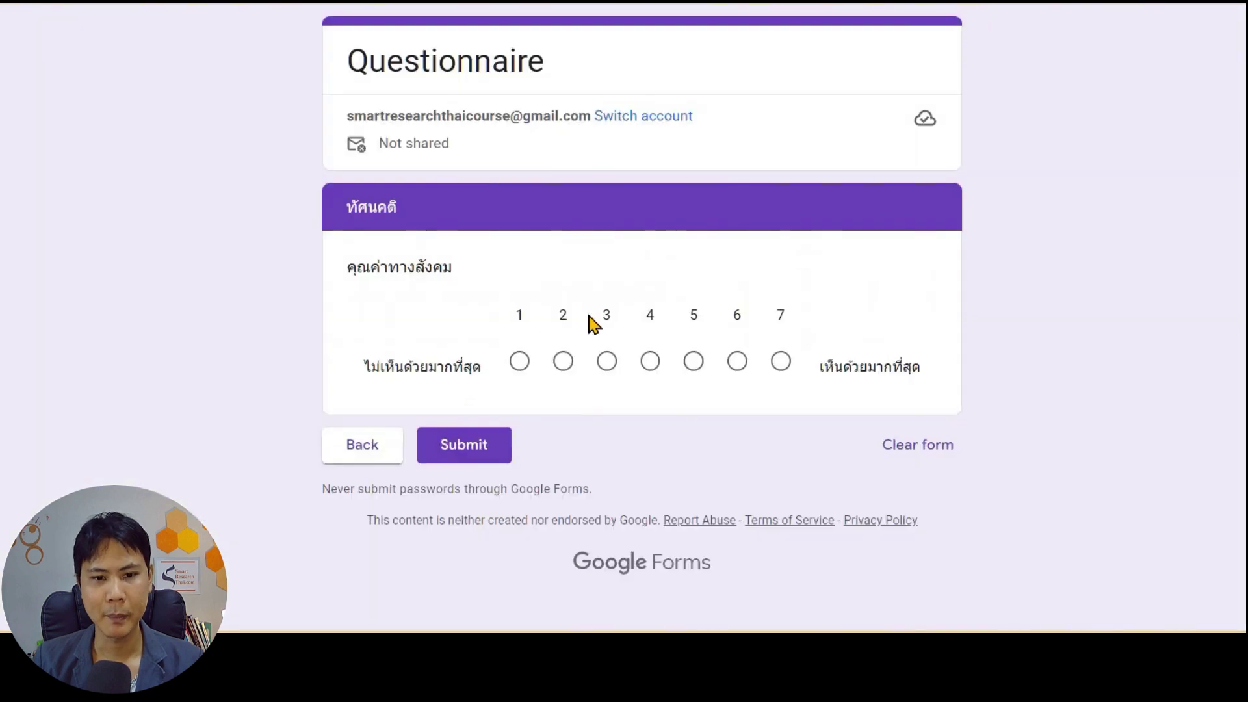
{"action": "key", "text": "ctrl+Tab"}
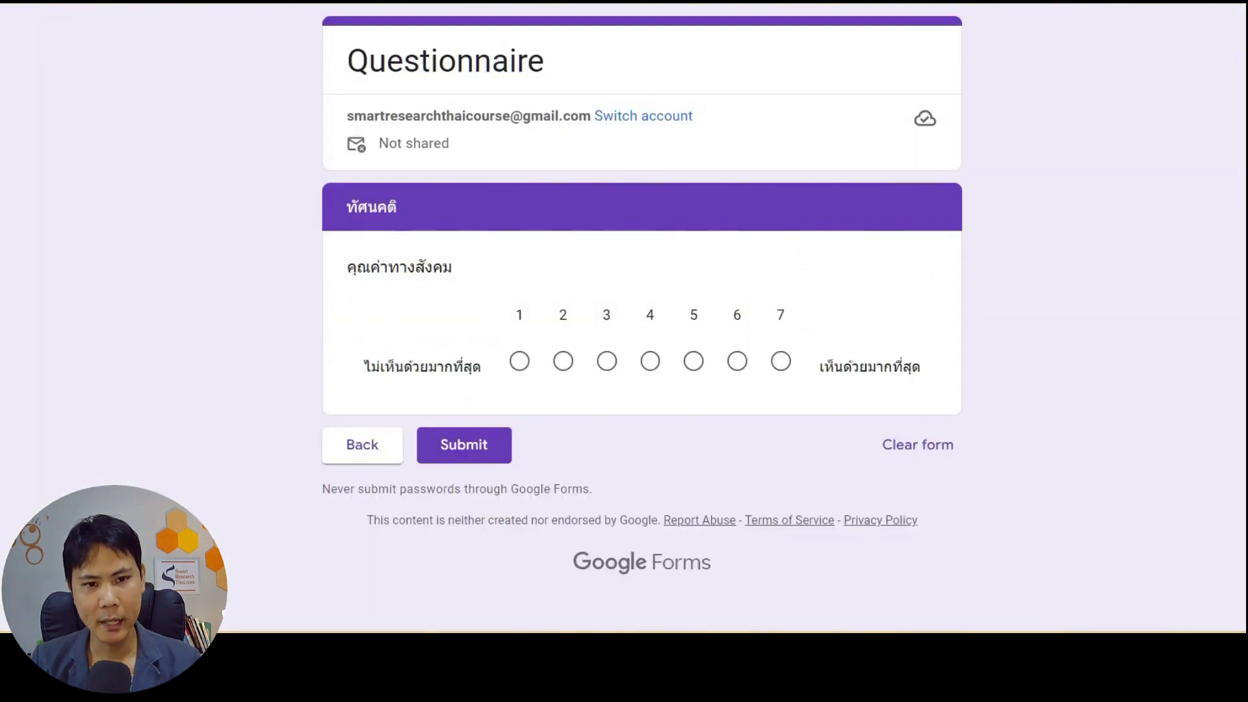
{"action": "key", "text": "ctrl+shift+Tab"}
Step: Extend the linear scale question's title to "คุณค่าทางสังคม -ข้อที่1"
{"action": "scroll", "coordinate": [365, 234], "scroll_direction": "up", "scroll_amount": 1}
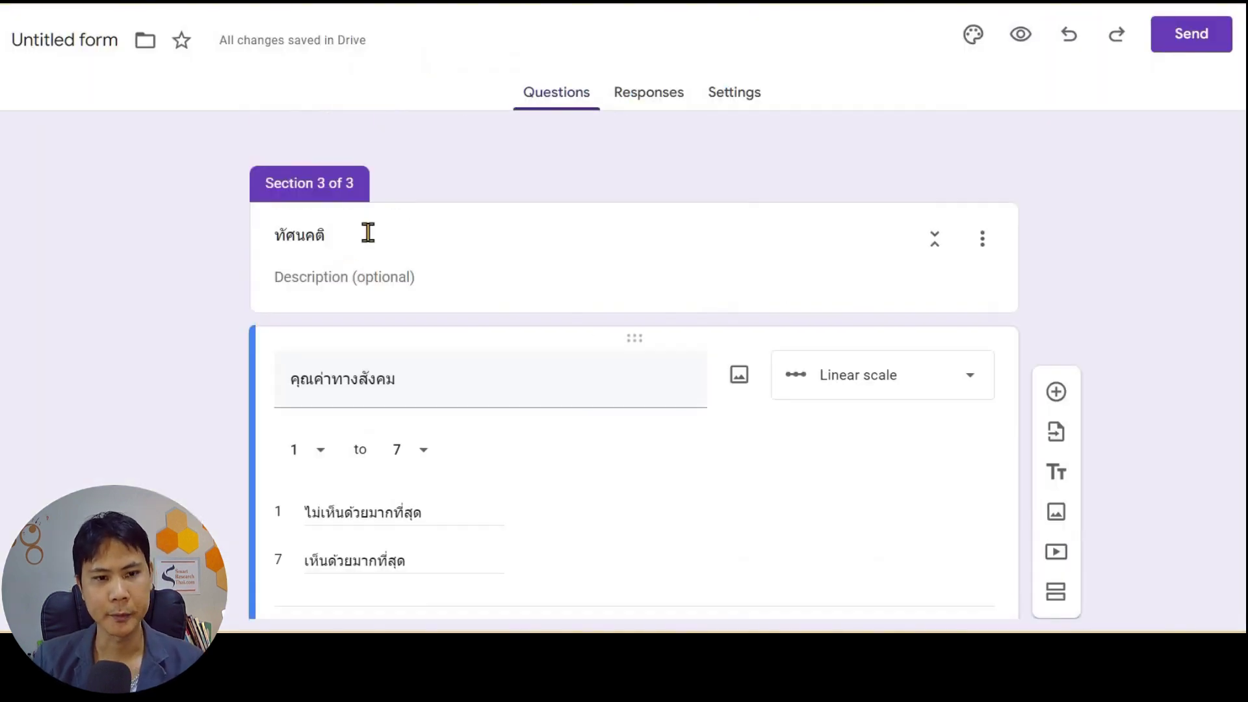
{"action": "left_click", "coordinate": [385, 246]}
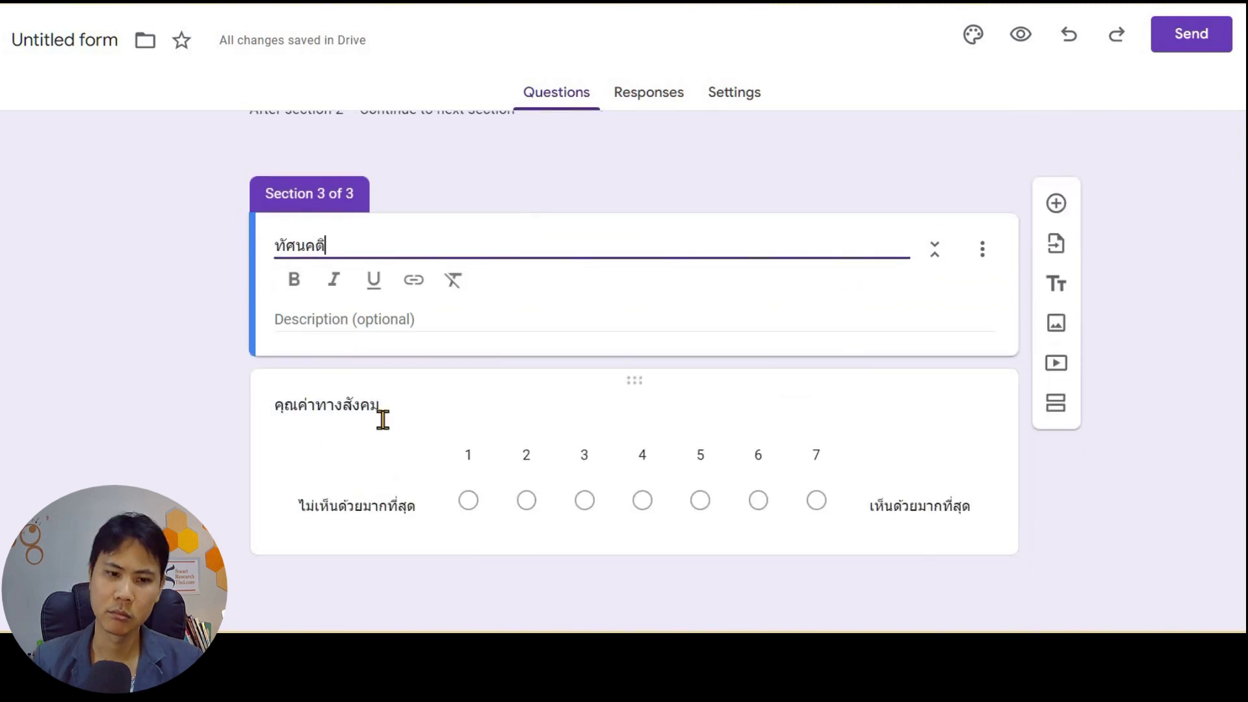
{"action": "left_click", "coordinate": [449, 420]}
{"action": "scroll", "coordinate": [455, 390], "scroll_direction": "down", "scroll_amount": 1}
{"action": "left_click", "coordinate": [465, 342]}
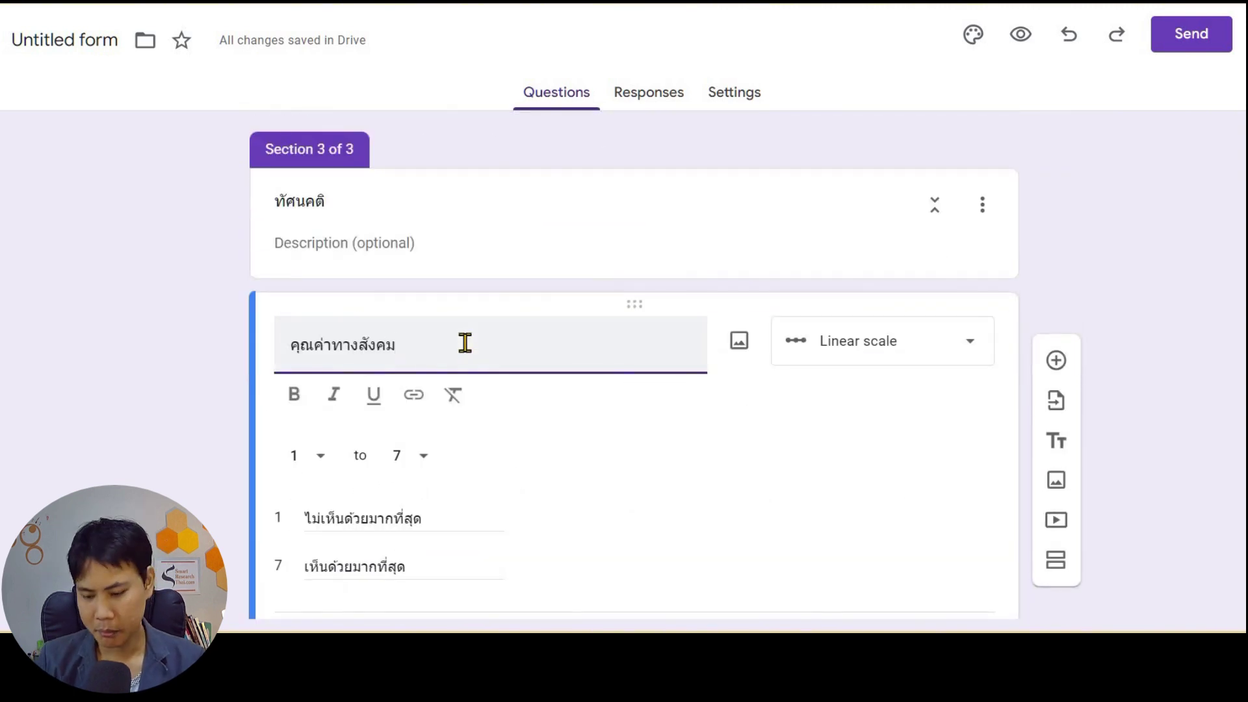
{"action": "type", "text": "-ข้อที่1"}
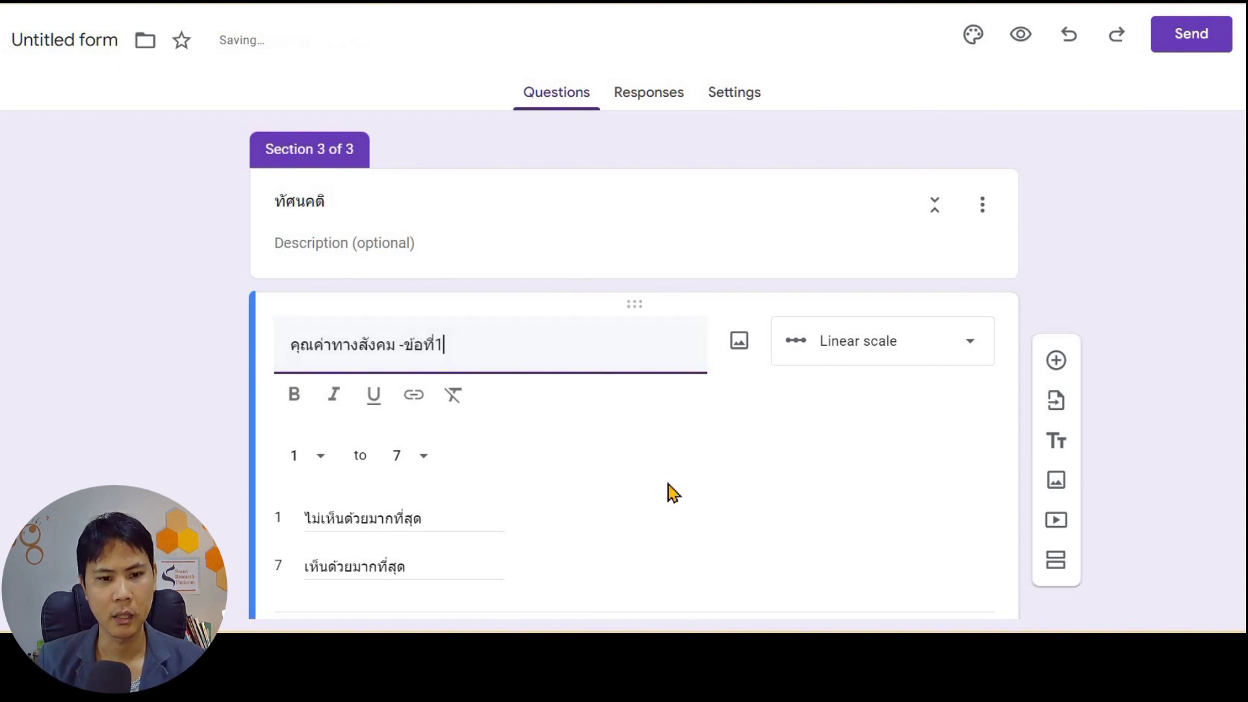
Step: Duplicate the "คุณค่าทางสังคม -ข้อที่1" question and title the copy "คุณค่าทางสังคม -ข้อที่2"
{"action": "scroll", "coordinate": [715, 514], "scroll_direction": "down", "scroll_amount": 2}
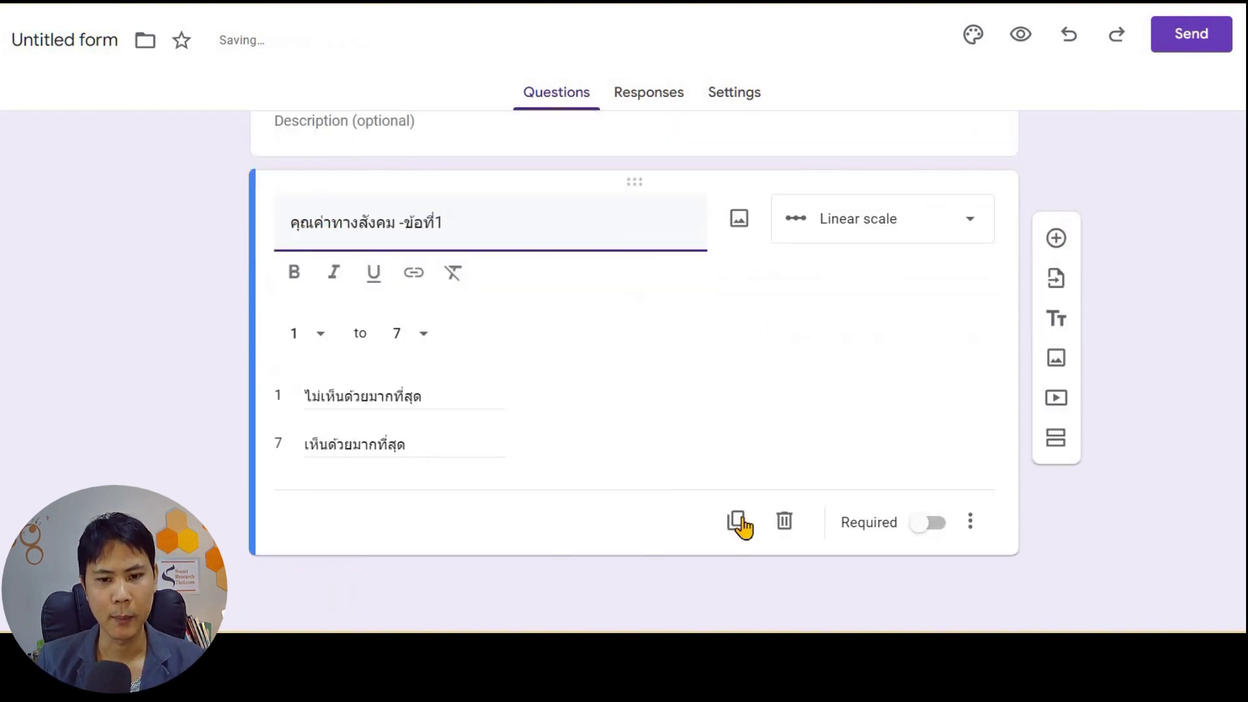
{"action": "left_click", "coordinate": [735, 520]}
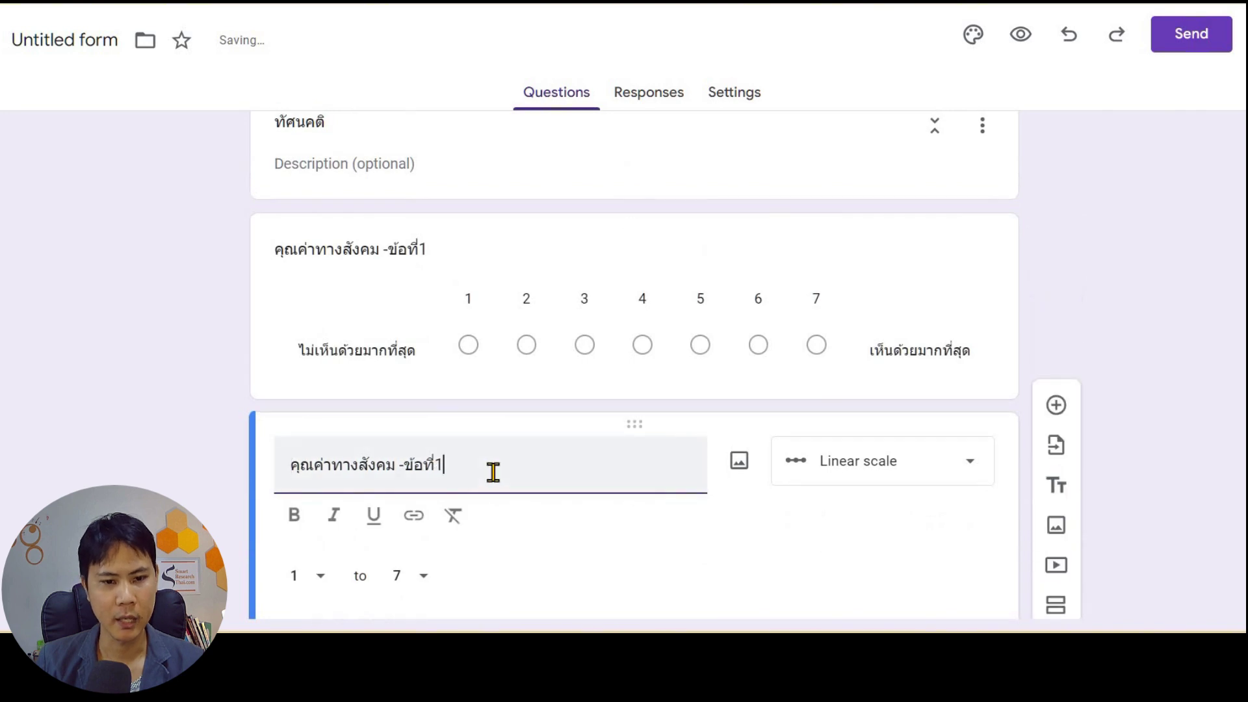
{"action": "key", "text": "BackSpace"}
{"action": "type", "text": "2"}
Step: Duplicate the "คุณค่าทางสังคม -ข้อที่2" question and title the copy "คุณค่าทางสังคม -ข้อที่3"
{"action": "scroll", "coordinate": [596, 504], "scroll_direction": "down", "scroll_amount": 4}
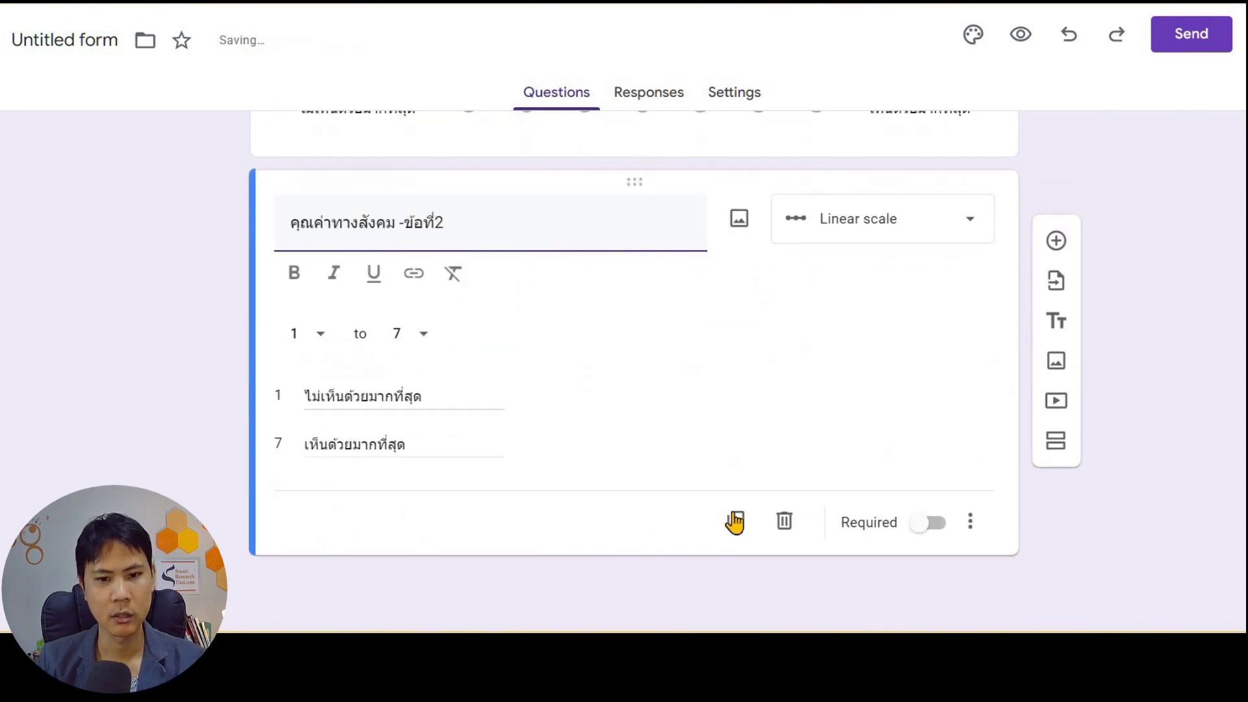
{"action": "scroll", "coordinate": [496, 474], "scroll_direction": "up", "scroll_amount": 4}
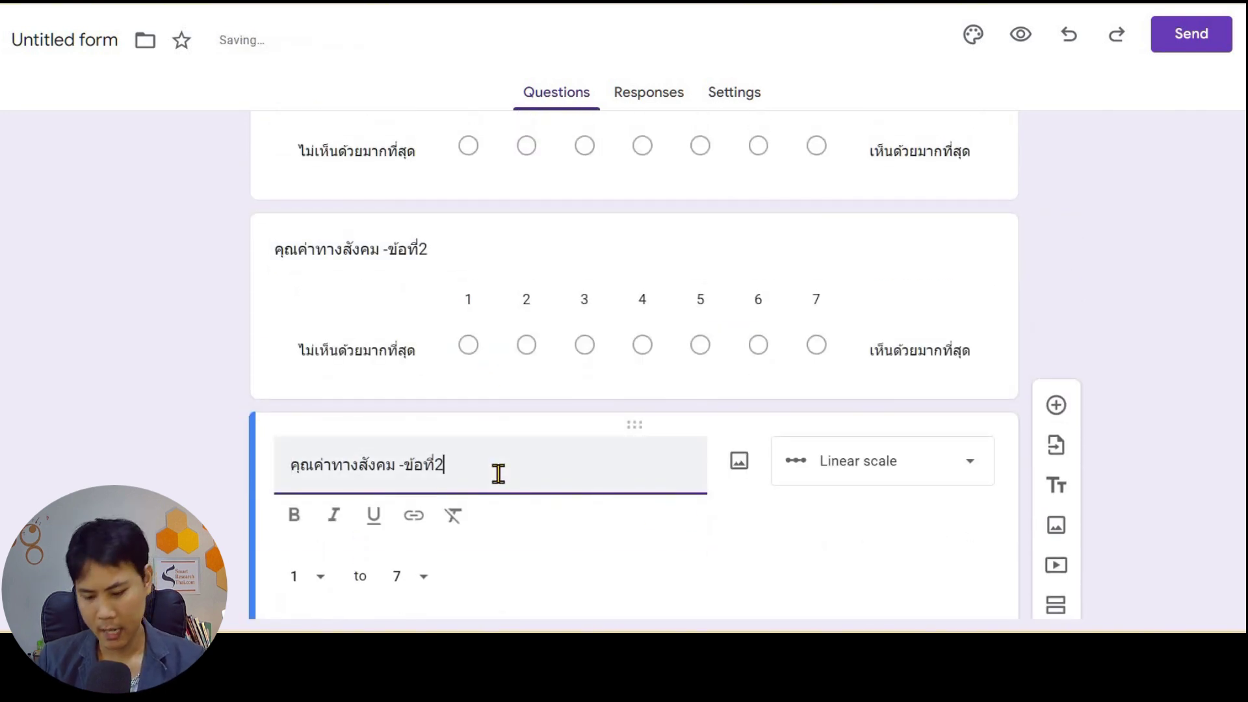
{"action": "key", "text": "BackSpace"}
{"action": "type", "text": "3"}
Step: Preview the form, go through to the "ทัศนคติ" section to examine its three linear scale questions, and close the preview
{"action": "left_click", "coordinate": [1013, 46]}
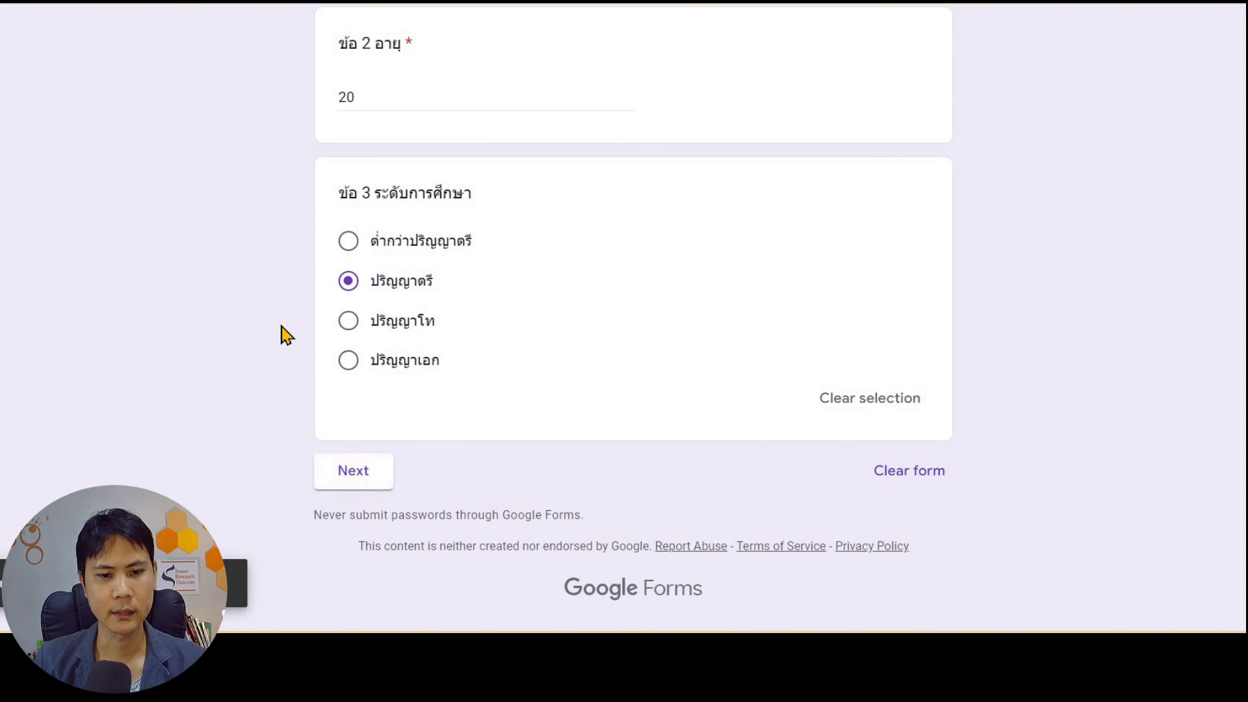
{"action": "left_click", "coordinate": [356, 348]}
{"action": "left_click", "coordinate": [356, 384]}
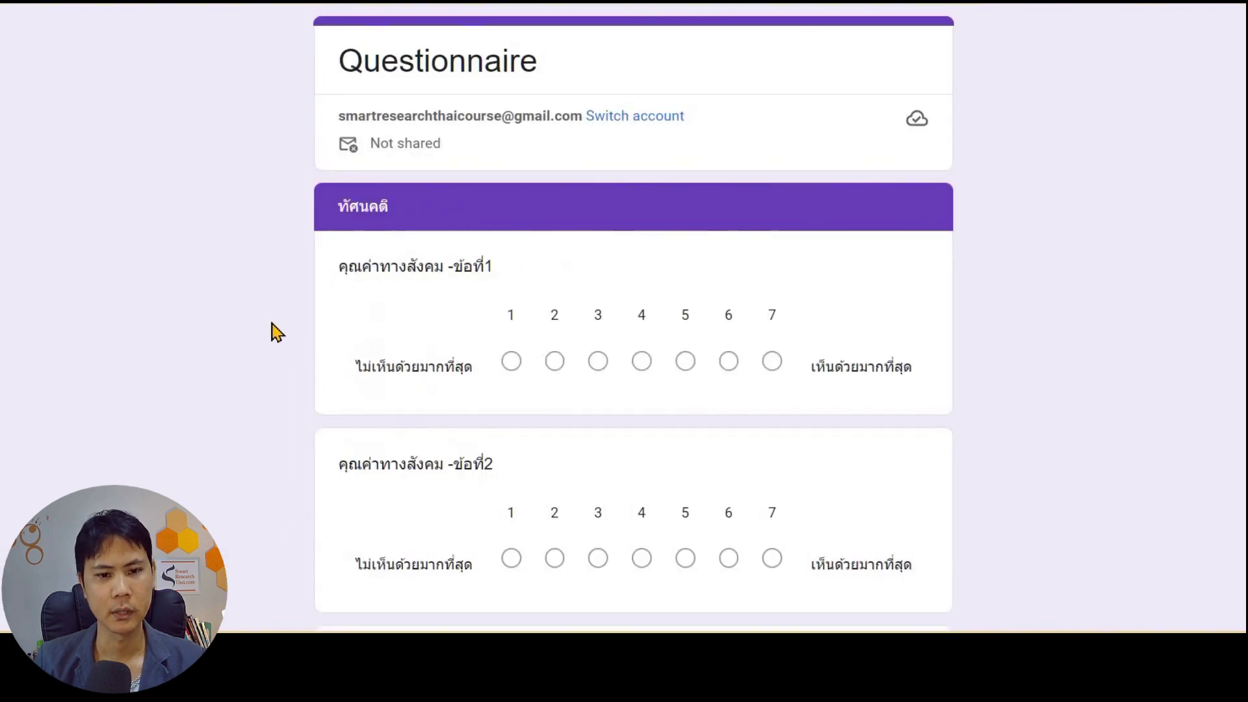
{"action": "scroll", "coordinate": [351, 198], "scroll_direction": "down", "scroll_amount": 2}
{"action": "left_click_drag", "start_coordinate": [407, 173], "coordinate": [493, 371]}
{"action": "scroll", "coordinate": [473, 437], "scroll_direction": "down", "scroll_amount": 2}
{"action": "left_click_drag", "start_coordinate": [500, 473], "coordinate": [447, 473]}
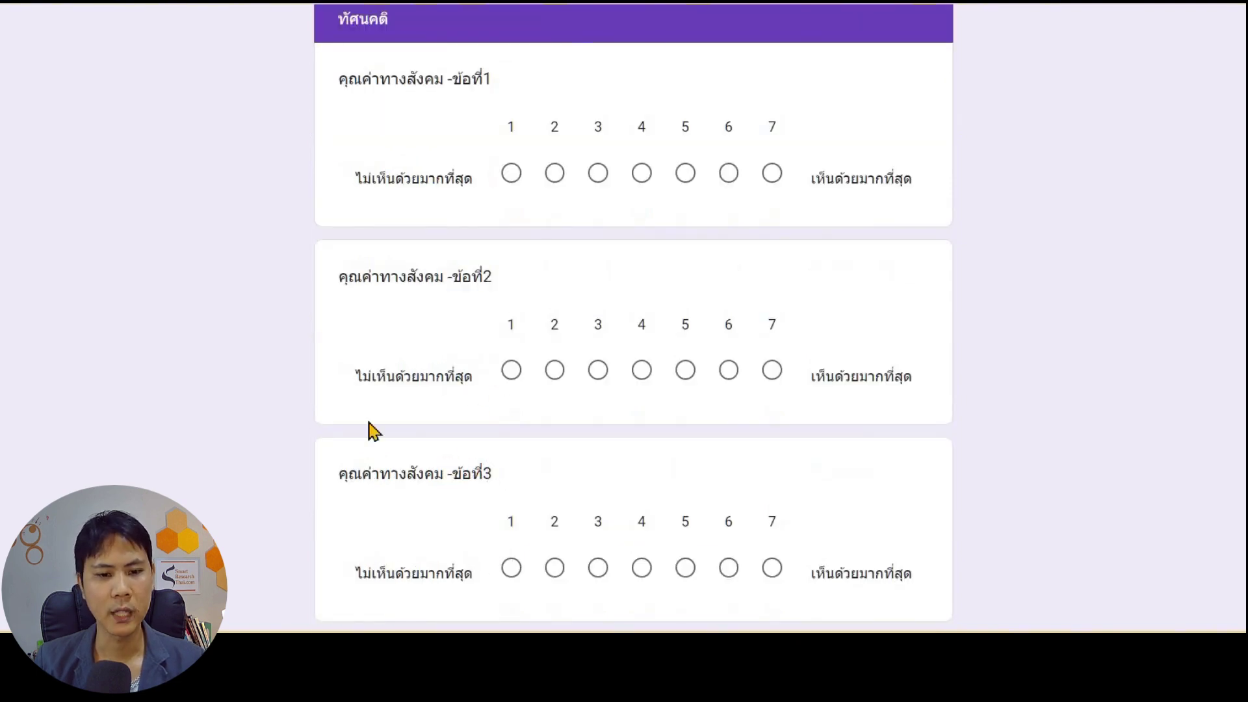
{"action": "left_click", "coordinate": [225, 365]}
{"action": "scroll", "coordinate": [225, 364], "scroll_direction": "up", "scroll_amount": 2}
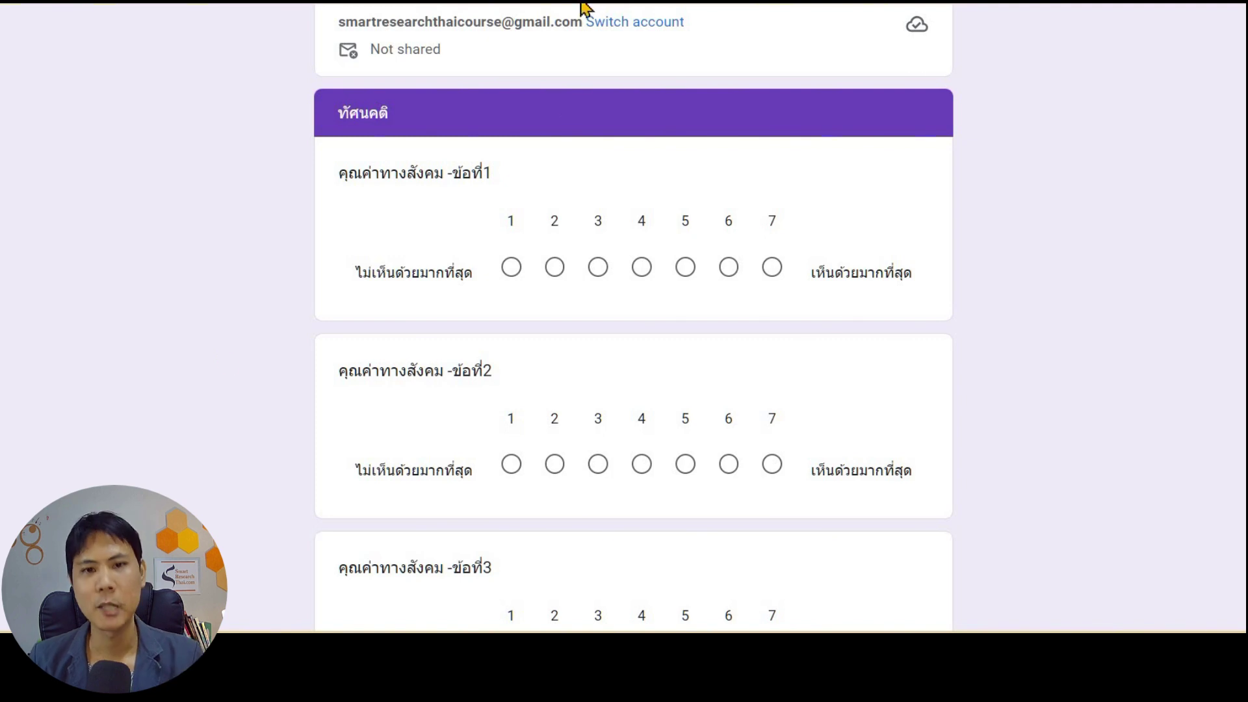
{"action": "key", "text": "ctrl+w"}
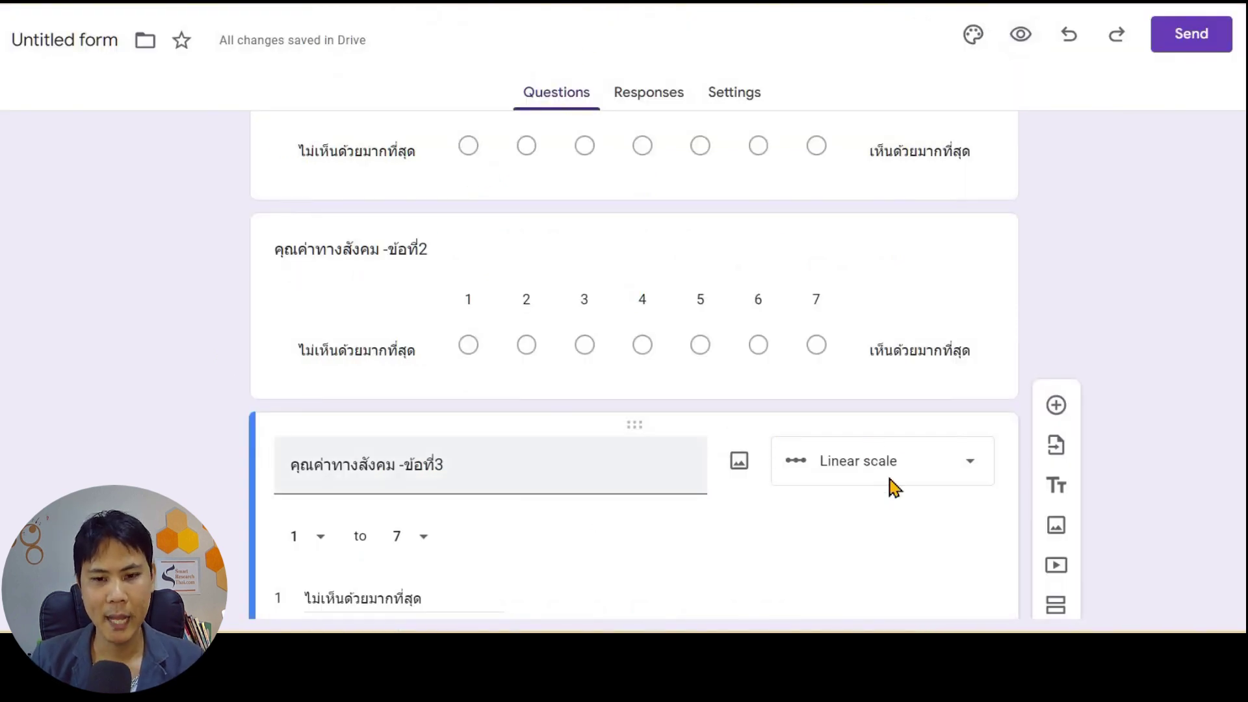
Step: Change the "คุณค่าทางสังคม -ข้อที่1" question from a linear scale to a multiple choice grid
{"action": "scroll", "coordinate": [853, 481], "scroll_direction": "down", "scroll_amount": 1}
{"action": "scroll", "coordinate": [576, 368], "scroll_direction": "up", "scroll_amount": 5}
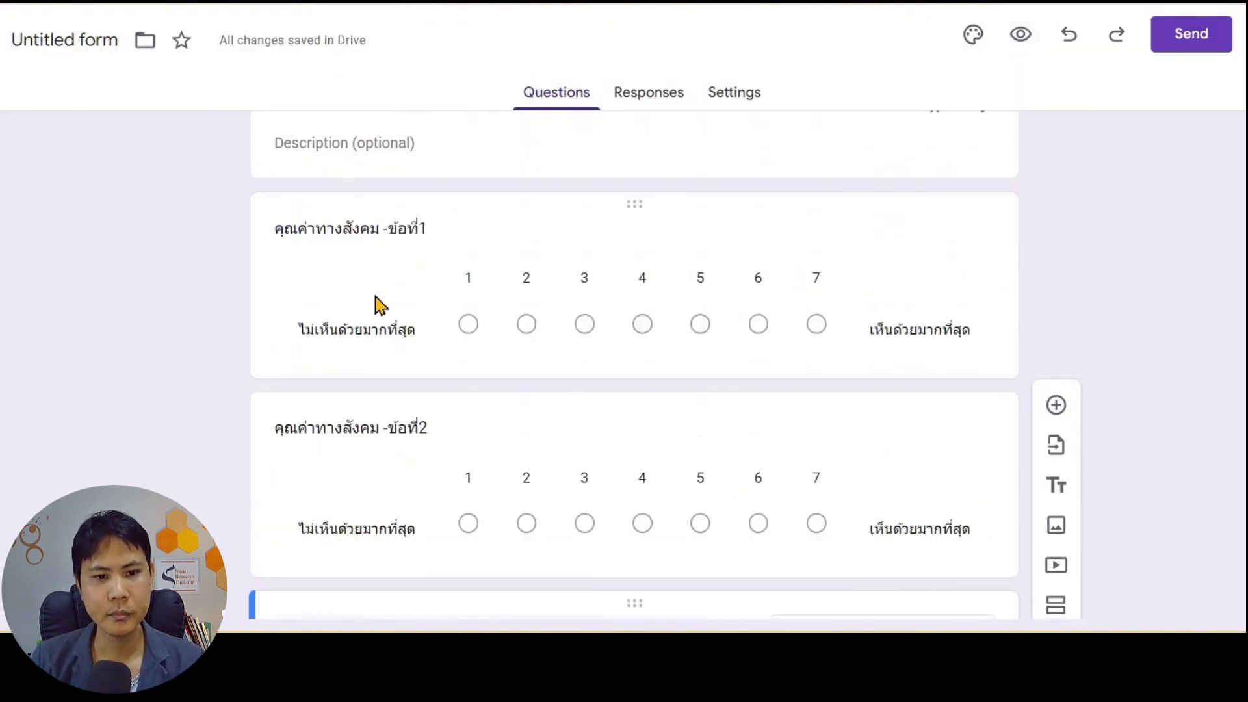
{"action": "left_click", "coordinate": [390, 270]}
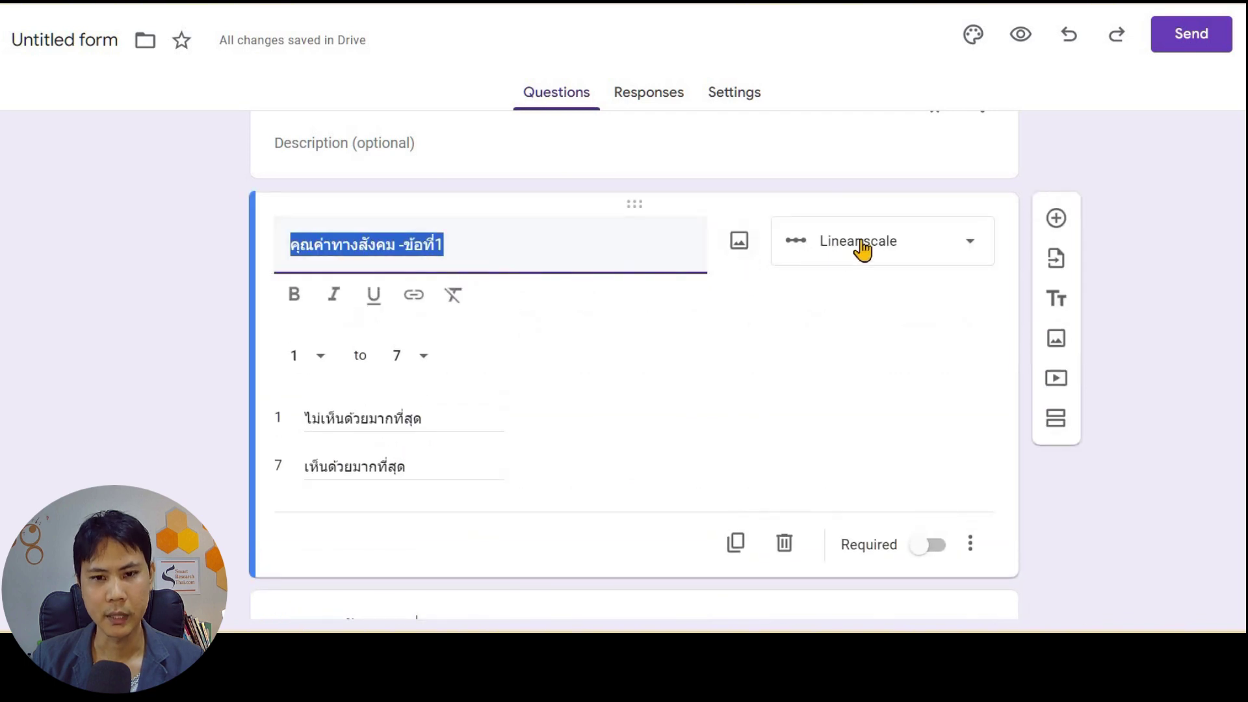
{"action": "left_click", "coordinate": [882, 241]}
{"action": "left_click", "coordinate": [871, 439]}
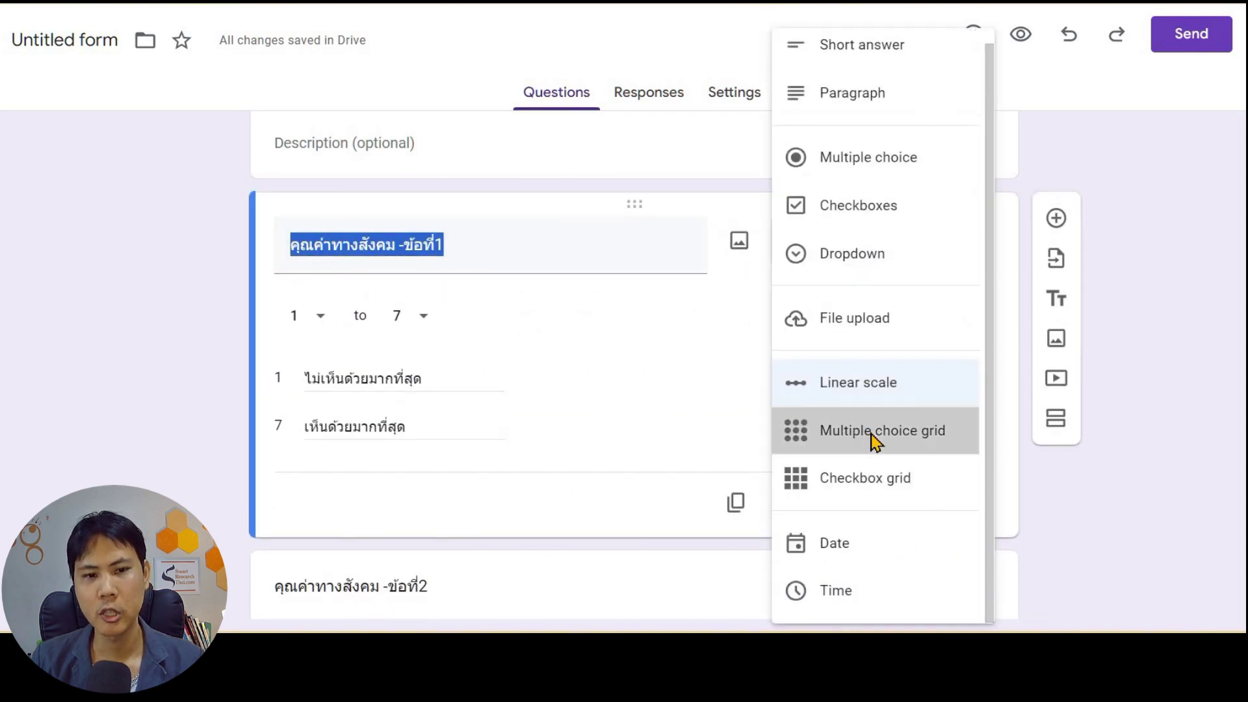
Step: Delete the linear scale questions "คุณค่าทางสังคม -ข้อที่2" and "คุณค่าทางสังคม -ข้อที่3"
{"action": "scroll", "coordinate": [618, 412], "scroll_direction": "down", "scroll_amount": 5}
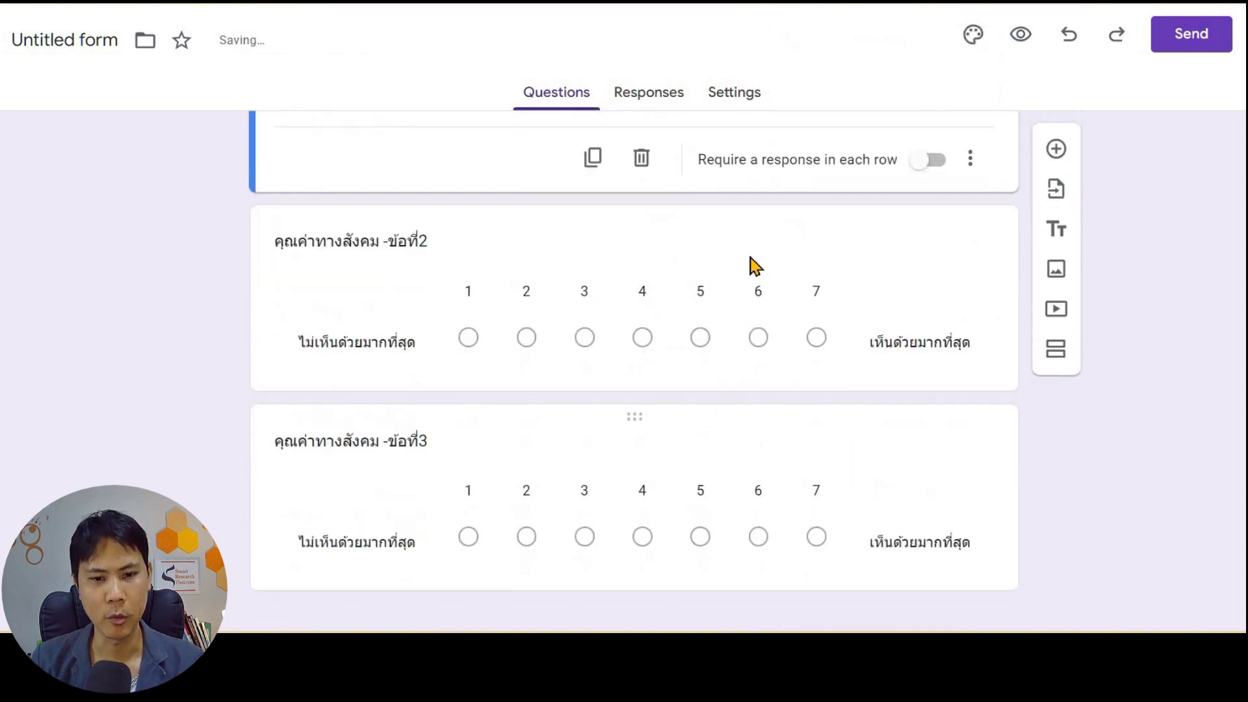
{"action": "left_click", "coordinate": [585, 377]}
{"action": "scroll", "coordinate": [715, 305], "scroll_direction": "down", "scroll_amount": 2}
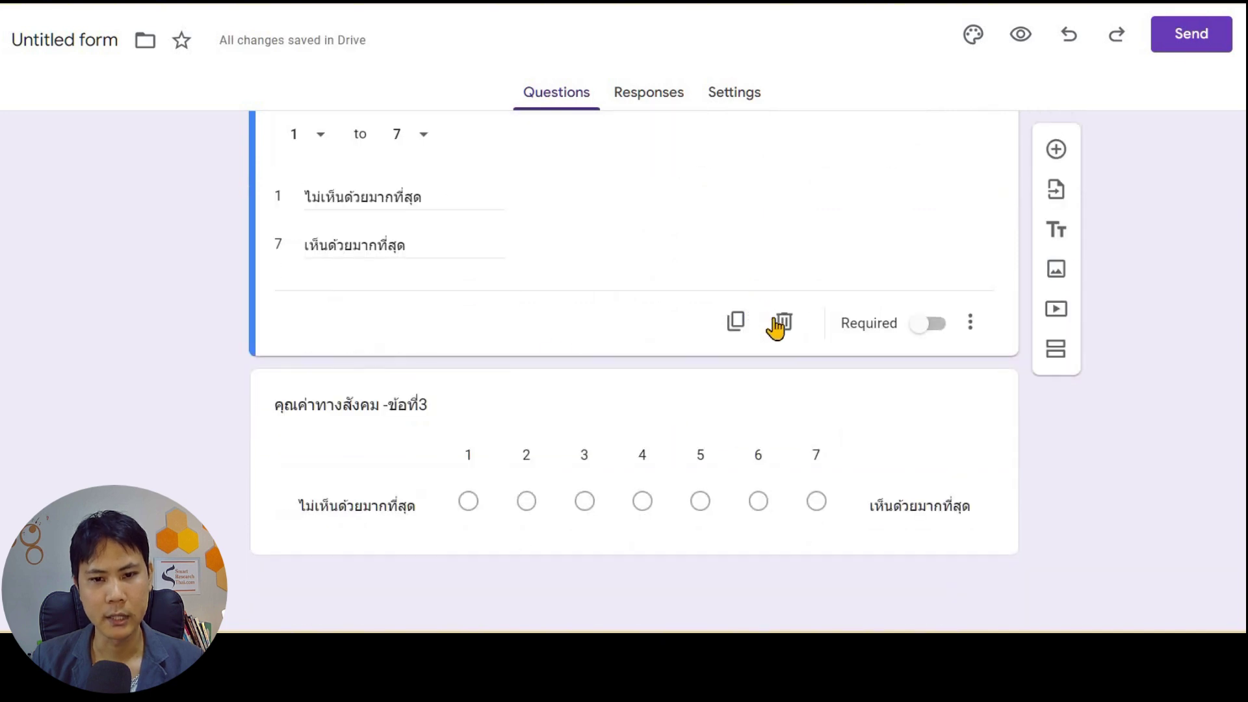
{"action": "left_click", "coordinate": [696, 502]}
{"action": "left_click", "coordinate": [784, 595]}
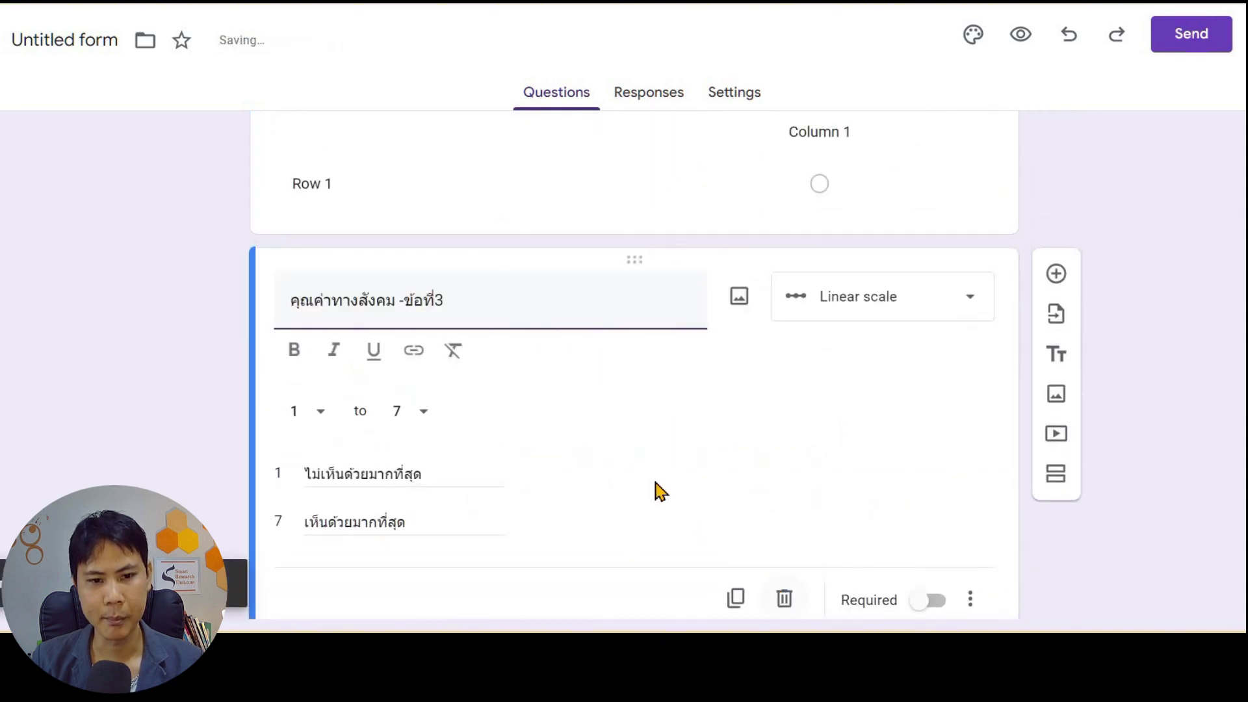
Step: Shorten the multiple choice grid question's title to "คุณค่าทางสังคม"
{"action": "left_click", "coordinate": [505, 387]}
{"action": "left_click", "coordinate": [506, 386]}
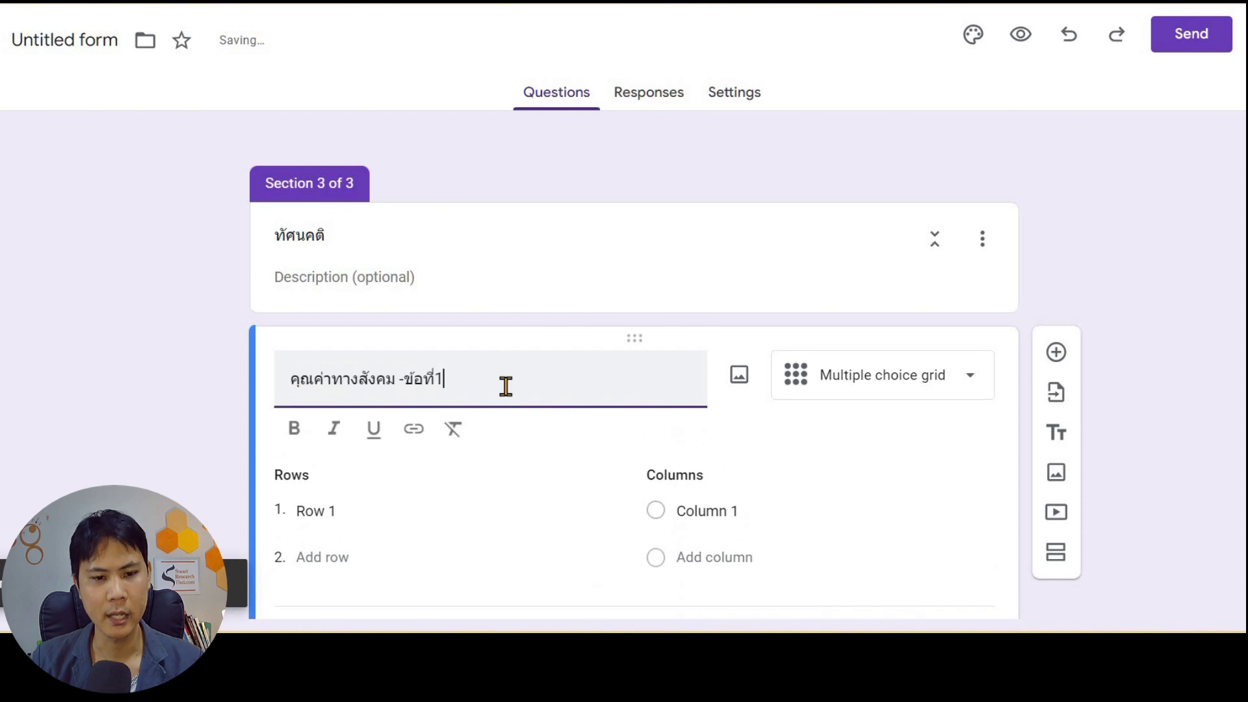
{"action": "key", "text": "BackSpace"}
{"action": "key", "text": "BackSpace"}
{"action": "key", "text": "BackSpace"}
{"action": "key", "text": "BackSpace"}
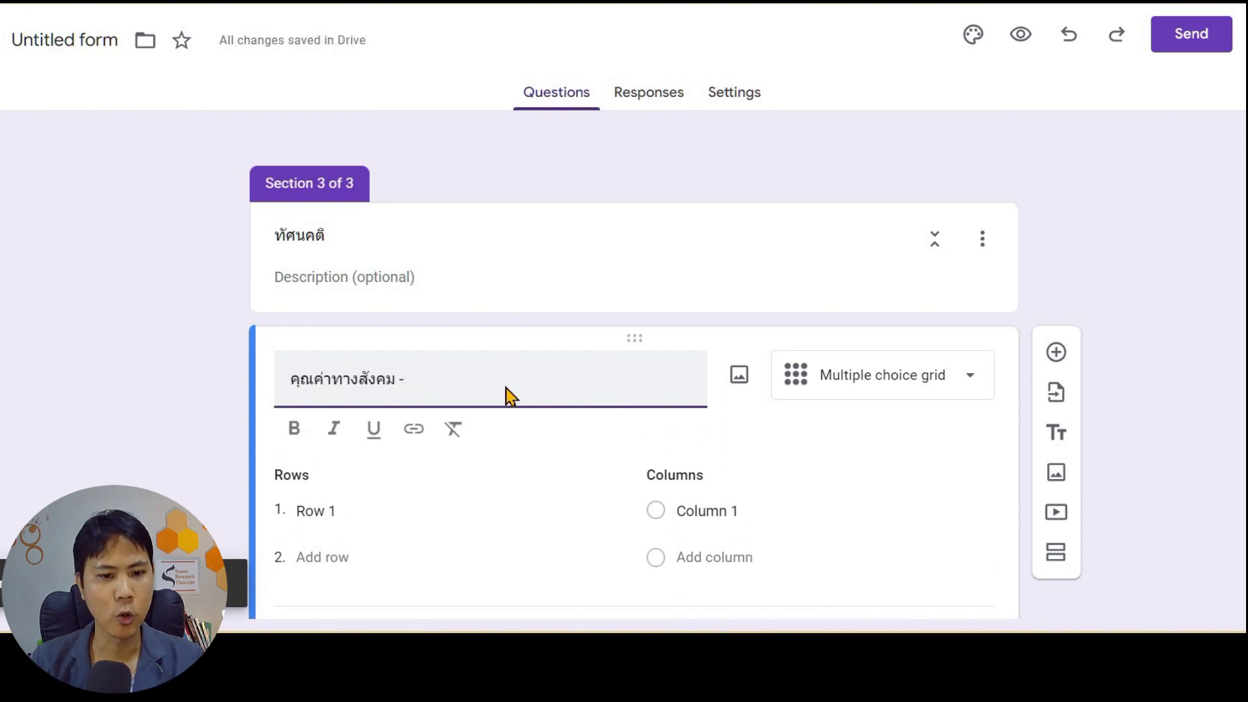
Step: Set up three rows in the "คุณค่าทางสังคม" grid, labelled "ข้อ1", "ข้อ2" and "ข้อ3"
{"action": "scroll", "coordinate": [507, 390], "scroll_direction": "down", "scroll_amount": 1}
{"action": "left_click", "coordinate": [388, 446]}
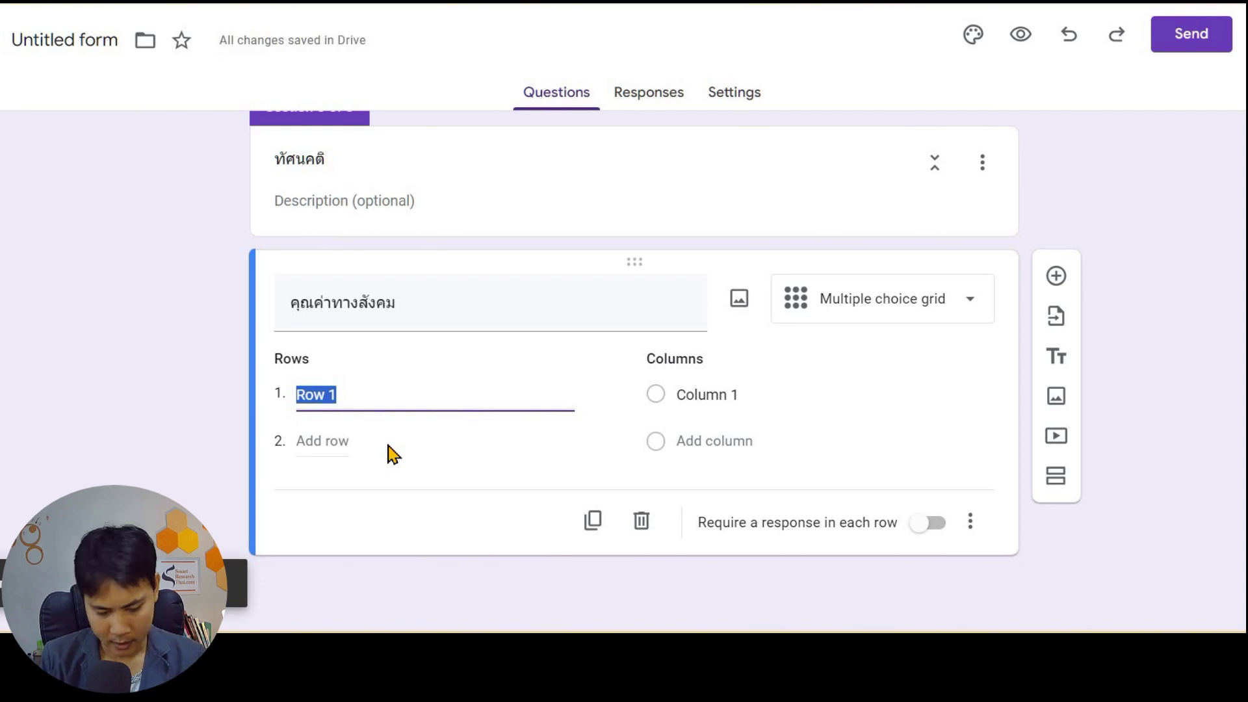
{"action": "type", "text": "ข้อ1"}
{"action": "left_click", "coordinate": [316, 436]}
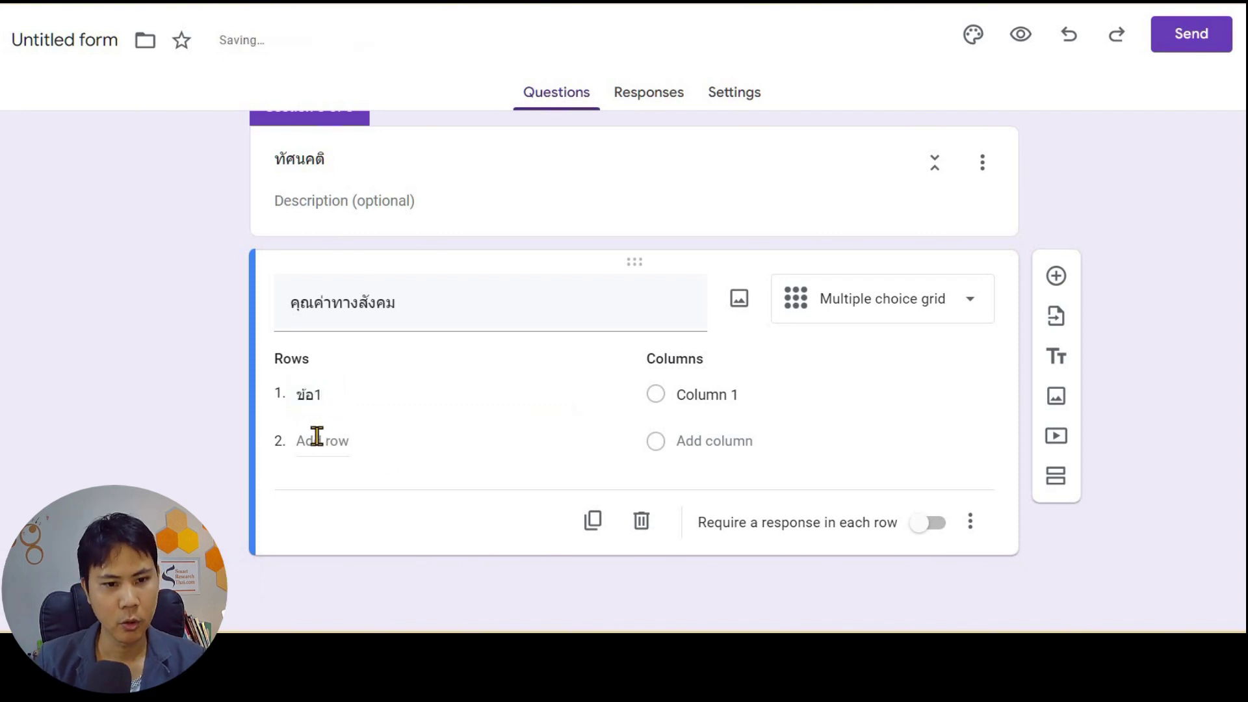
{"action": "type", "text": "ข้อ2"}
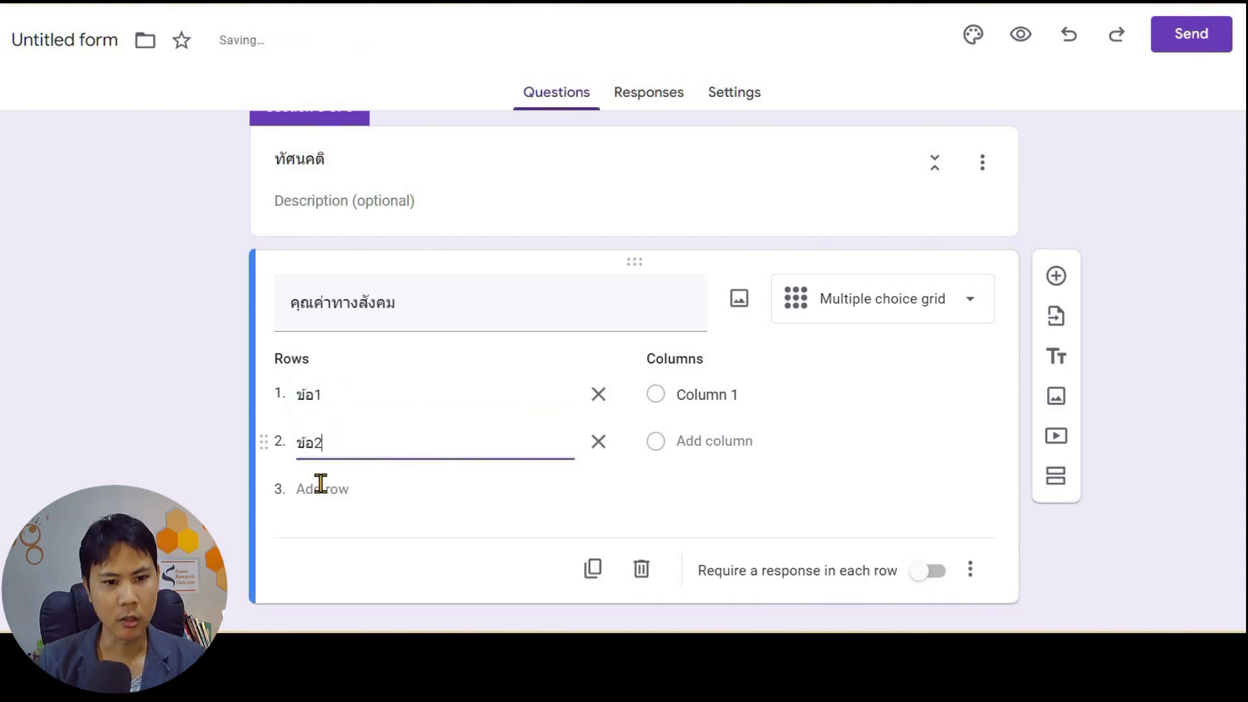
{"action": "left_click", "coordinate": [323, 486]}
{"action": "type", "text": "ข้อ3"}
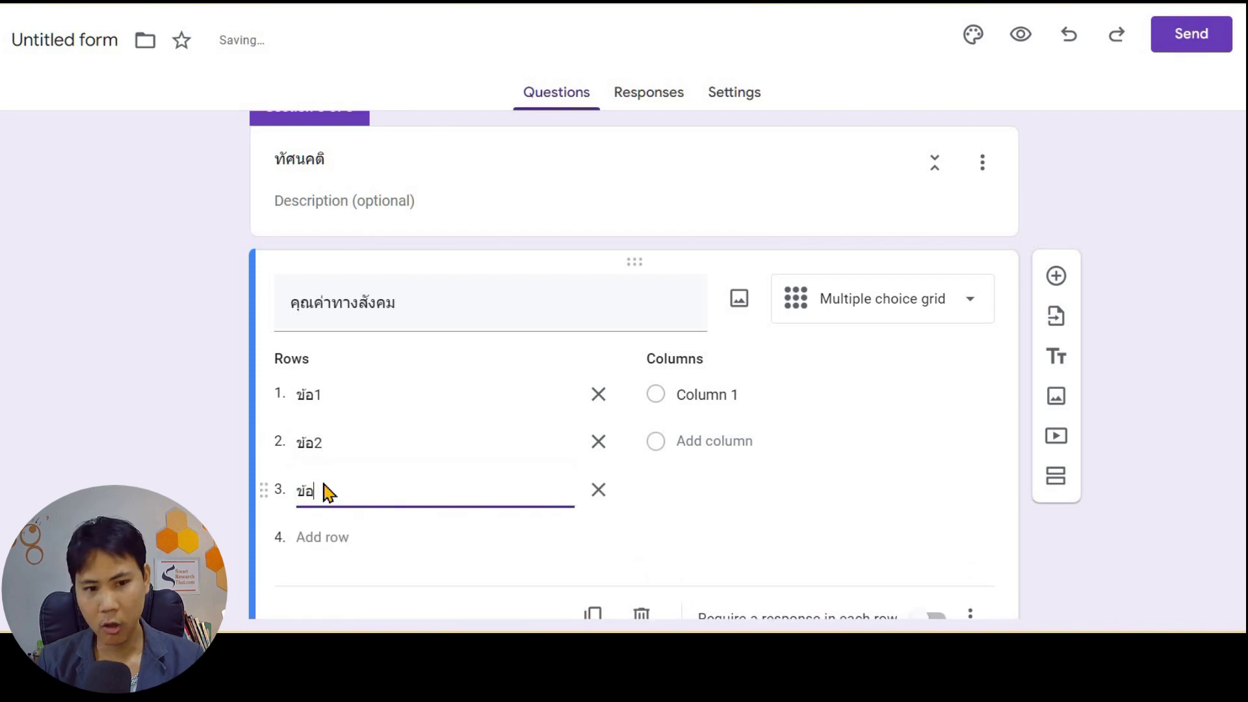
{"action": "left_click", "coordinate": [411, 399]}
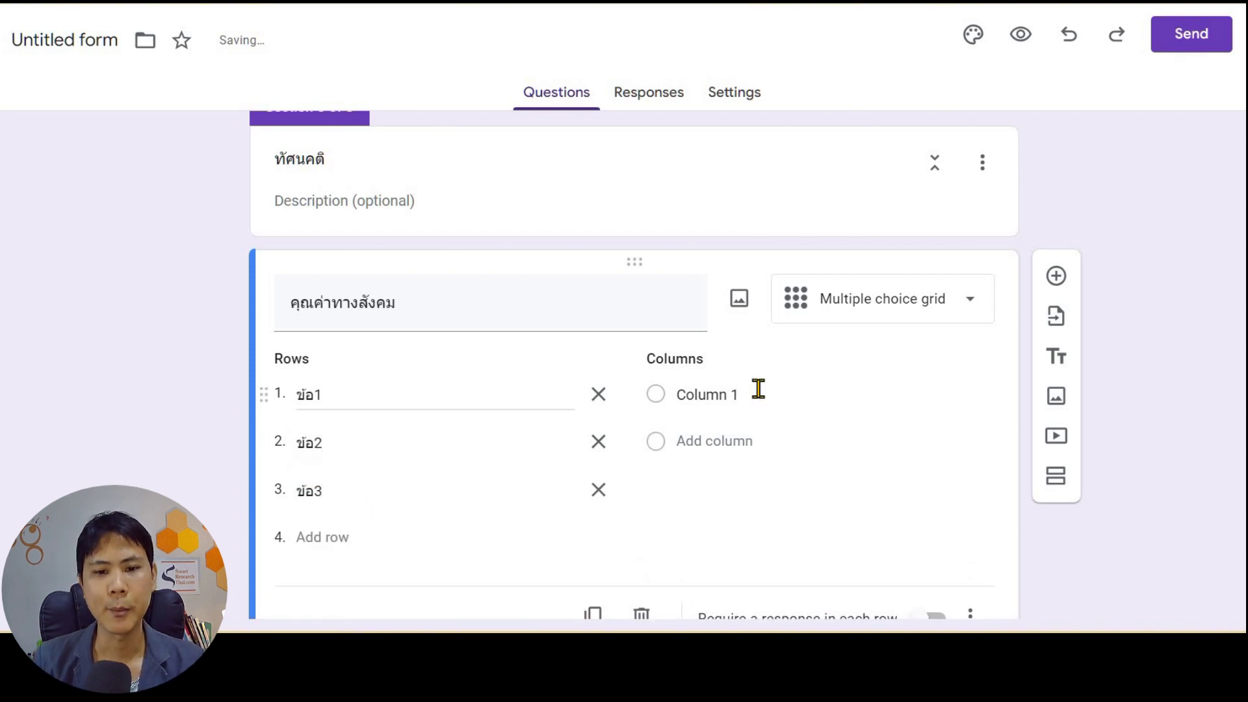
Step: Label the first two columns of the grid "ไม่เห็นด้วยมากที่สุด" and "ไม่เห็นด้วย"
{"action": "left_click", "coordinate": [829, 401]}
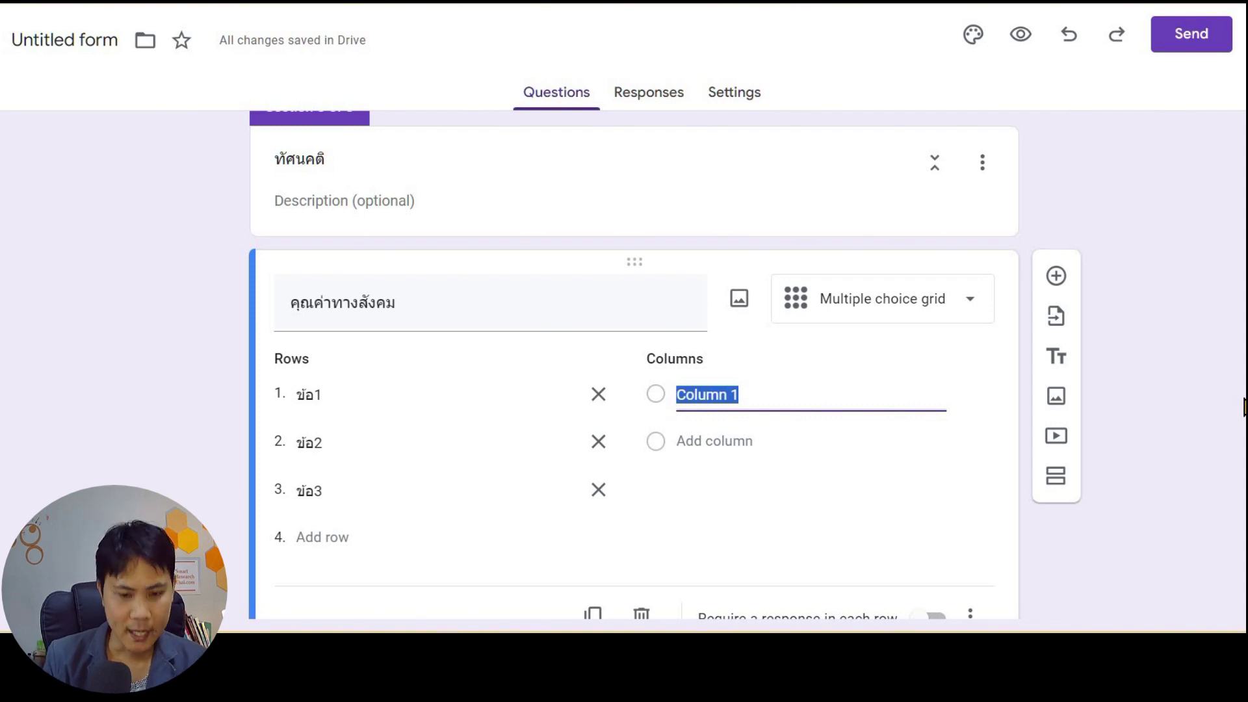
{"action": "type", "text": "ไม่เห็นด"}
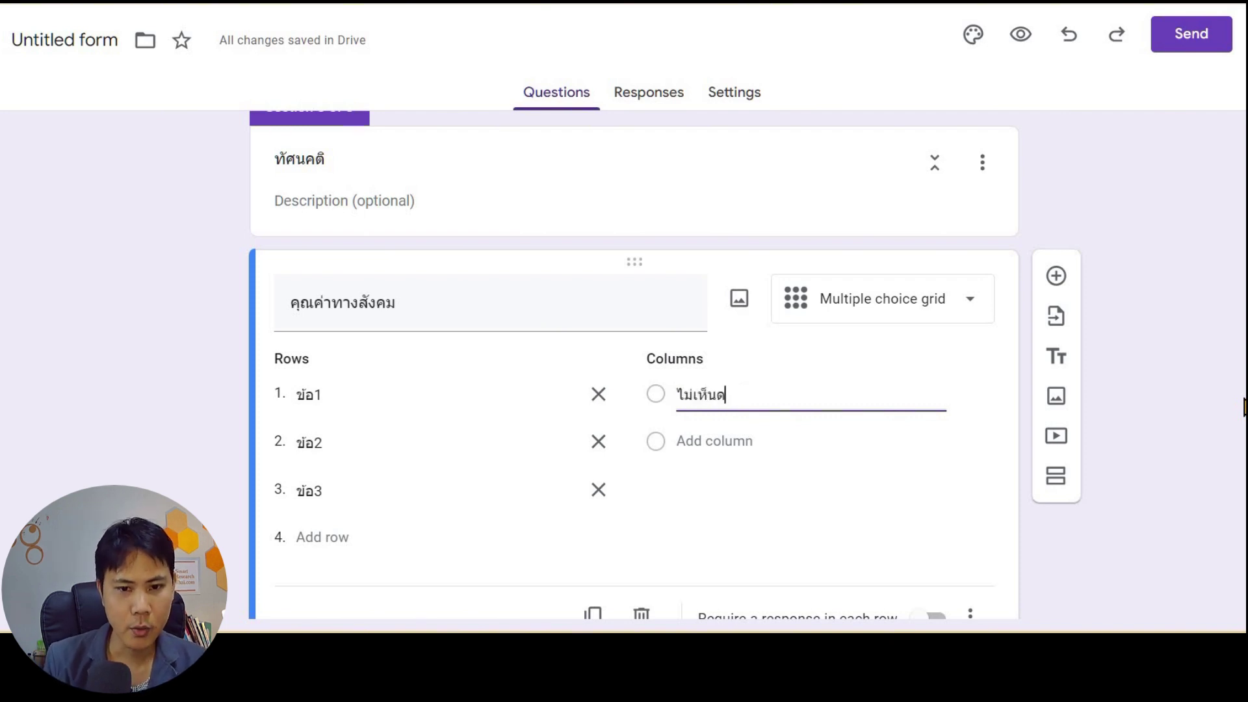
{"action": "type", "text": "้วย"}
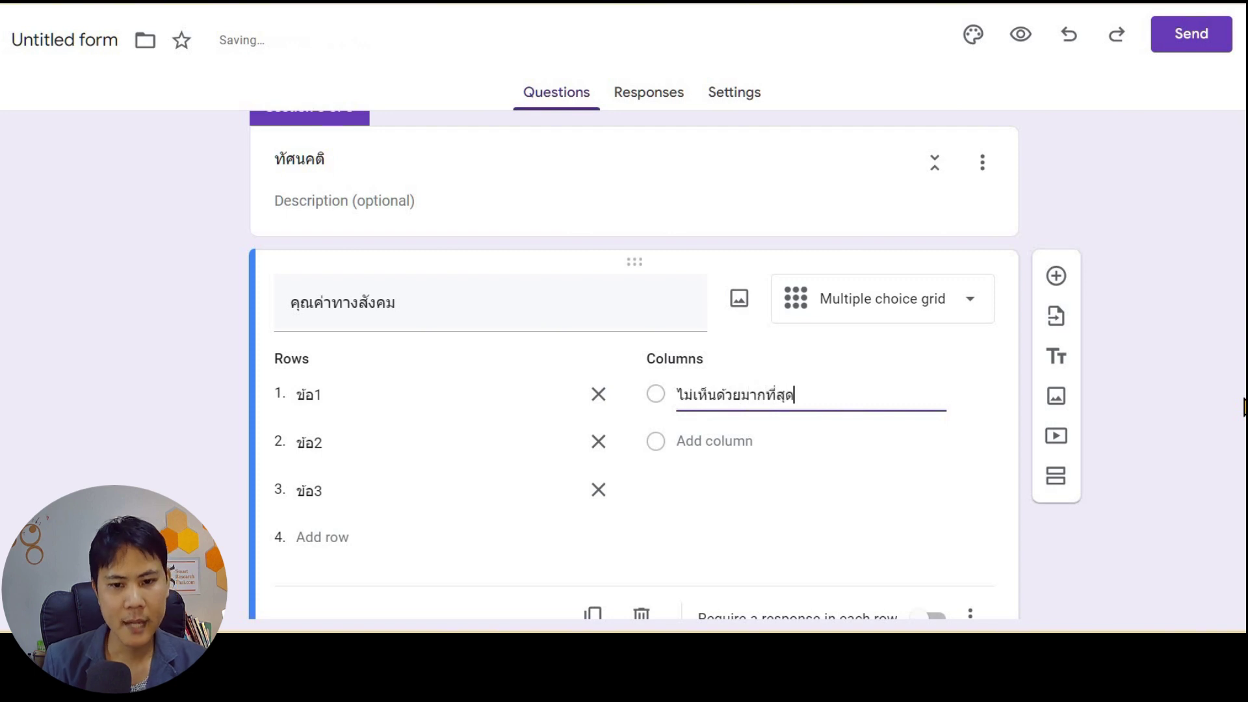
{"action": "type", "text": "มากที่สุด"}
{"action": "left_click", "coordinate": [749, 443]}
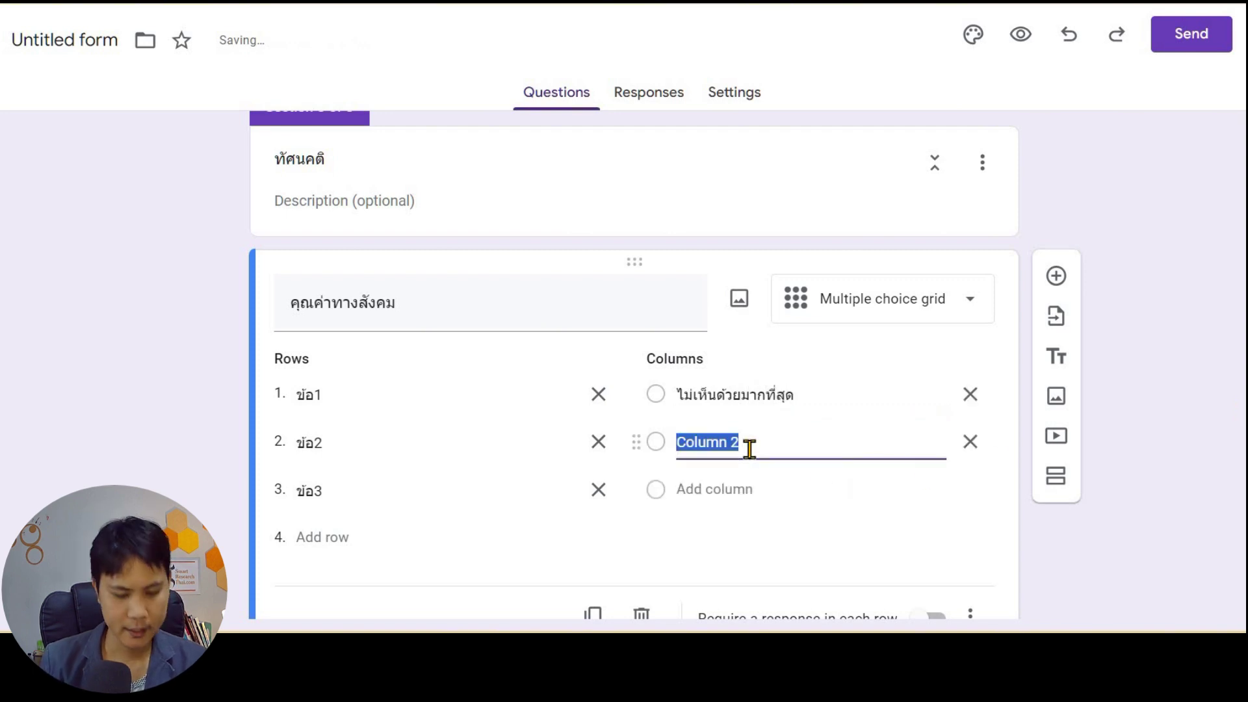
{"action": "type", "text": "ไ"}
{"action": "key", "text": "BackSpace"}
{"action": "key", "text": "BackSpace"}
{"action": "key", "text": "BackSpace"}
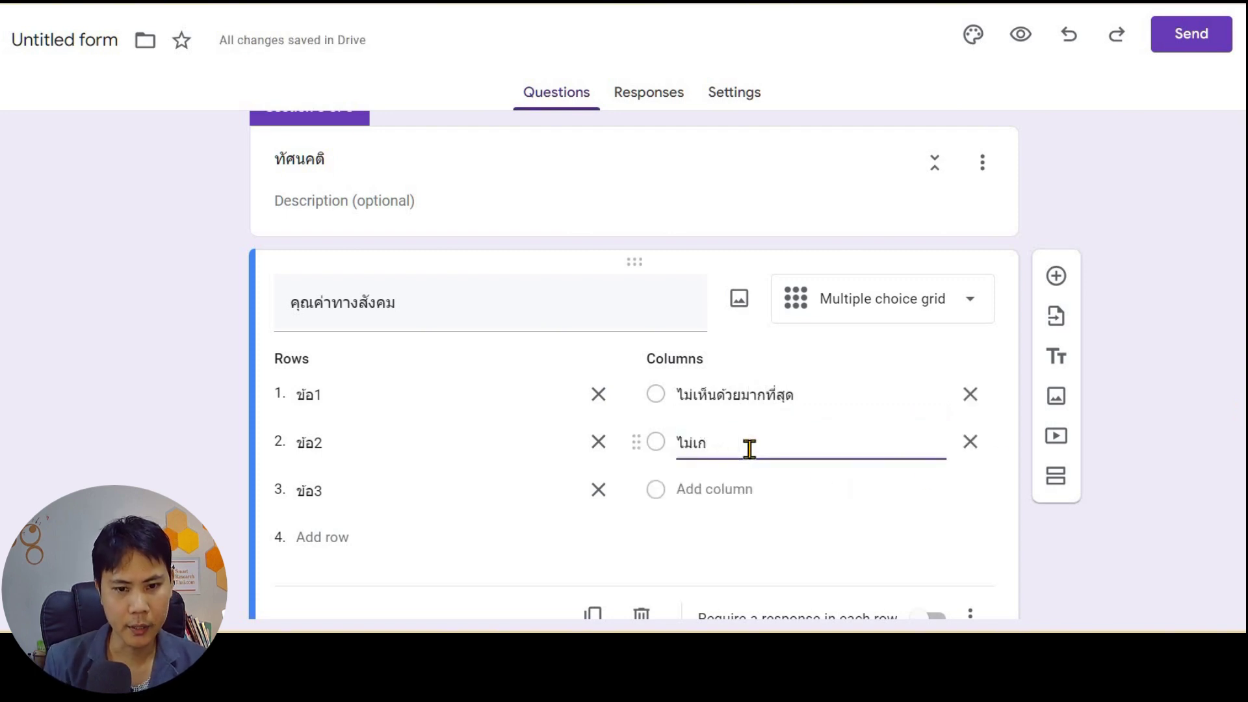
{"action": "type", "text": "ห็นด้วย"}
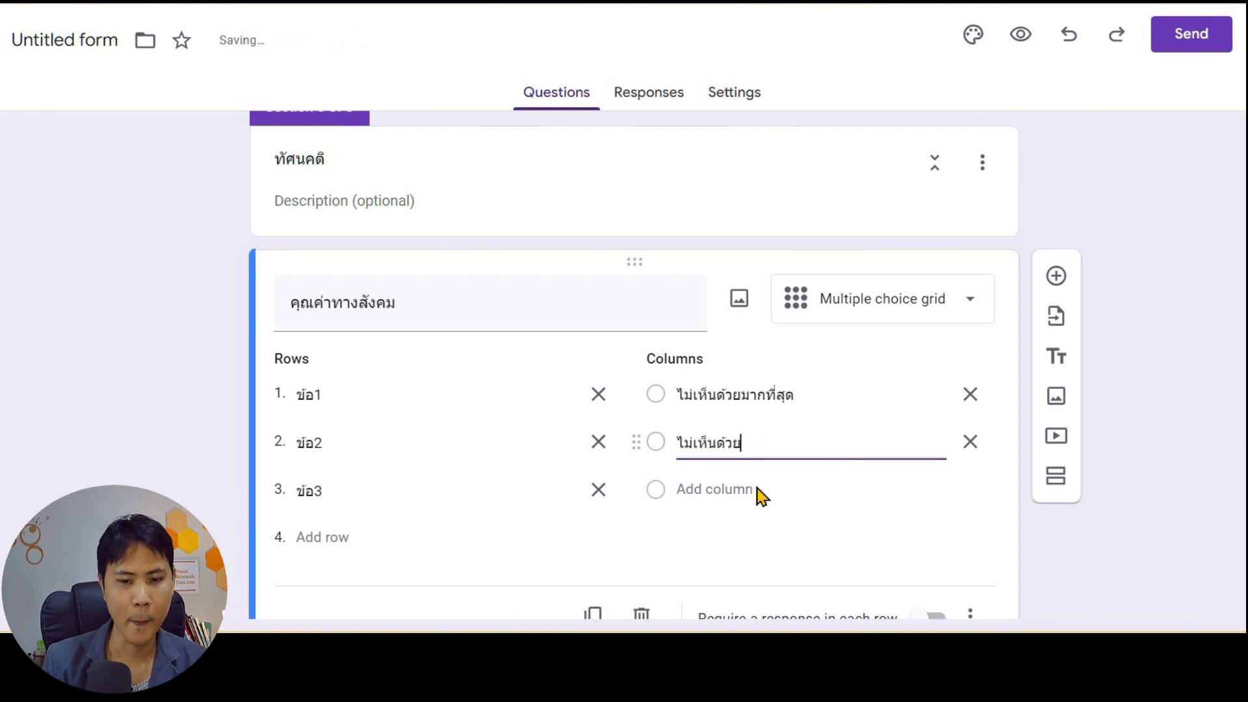
Step: Add three more columns to the grid, labelled "ปานกลาง", "เห็นด้วย" and "เห็นด้วยมากที่สุด"
{"action": "left_click", "coordinate": [726, 489]}
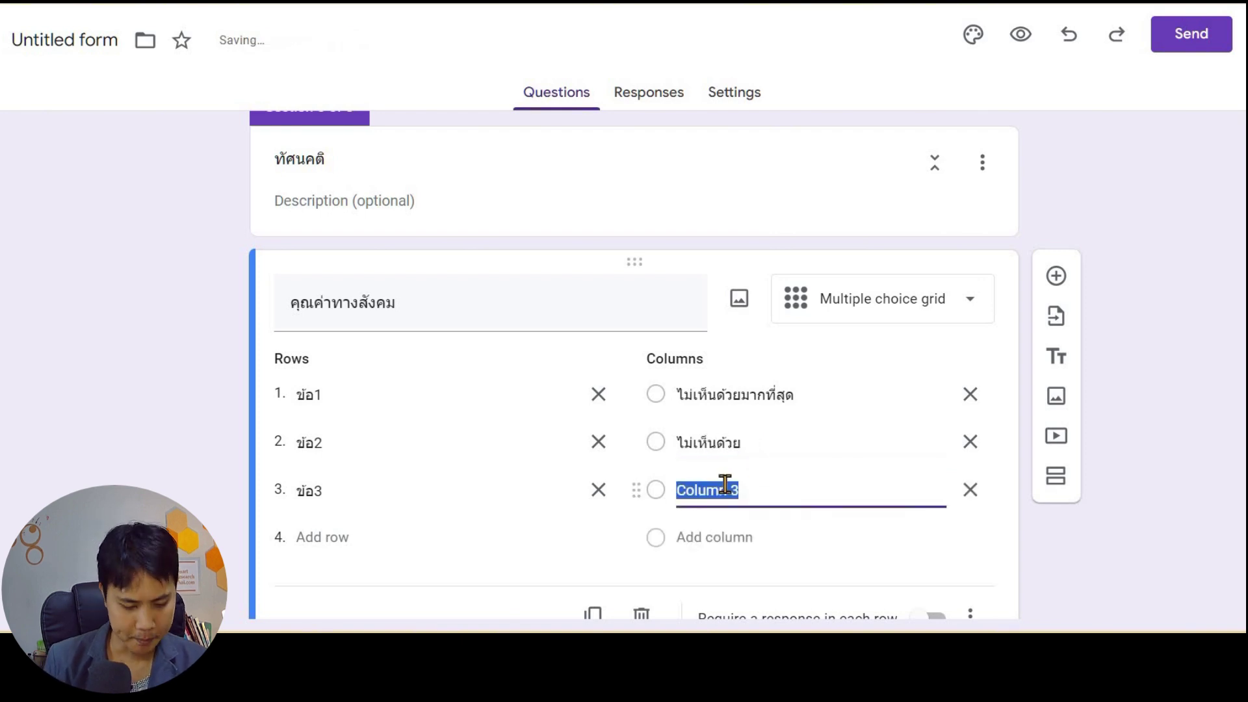
{"action": "type", "text": "ปานกลาง"}
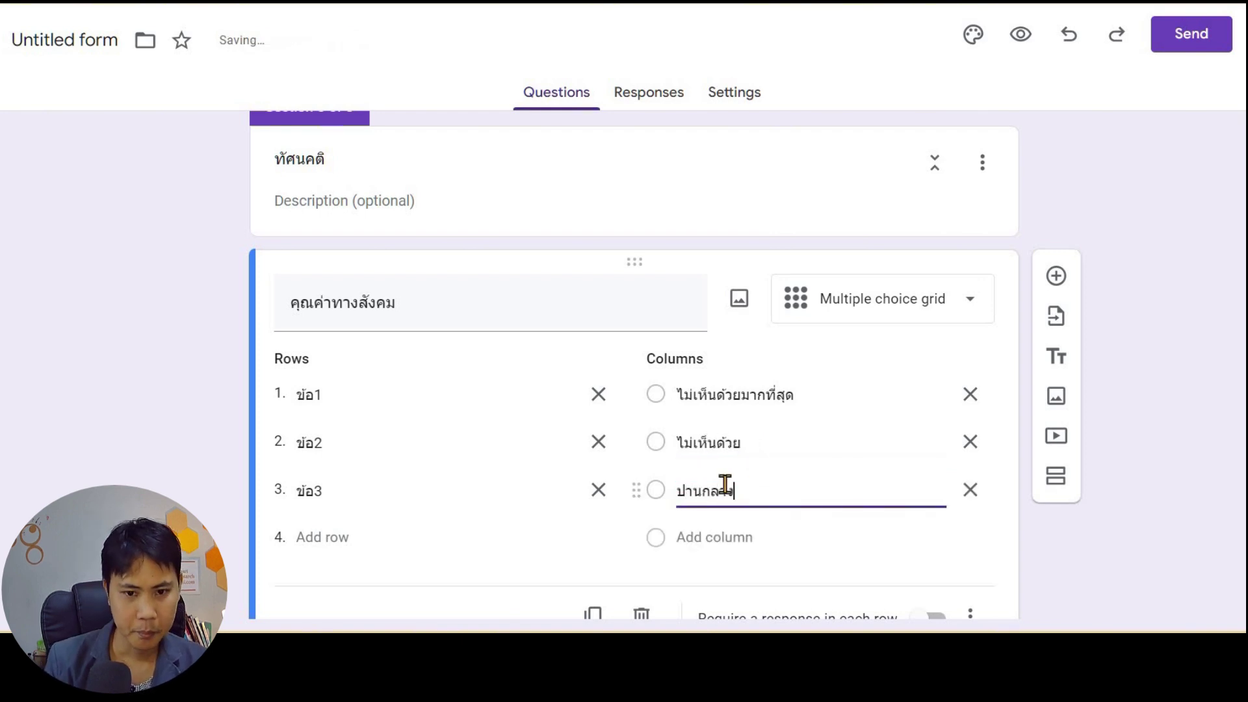
{"action": "left_click", "coordinate": [705, 537]}
{"action": "type", "text": "เ"}
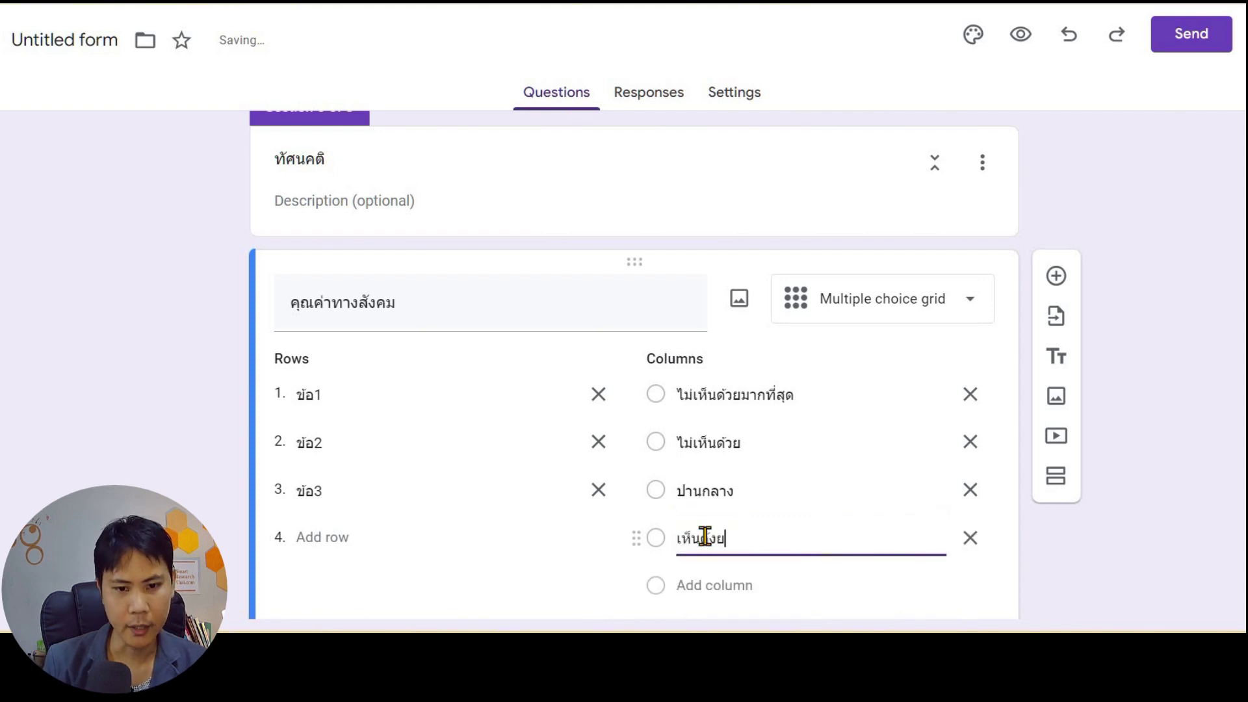
{"action": "type", "text": "ห็นด้วย"}
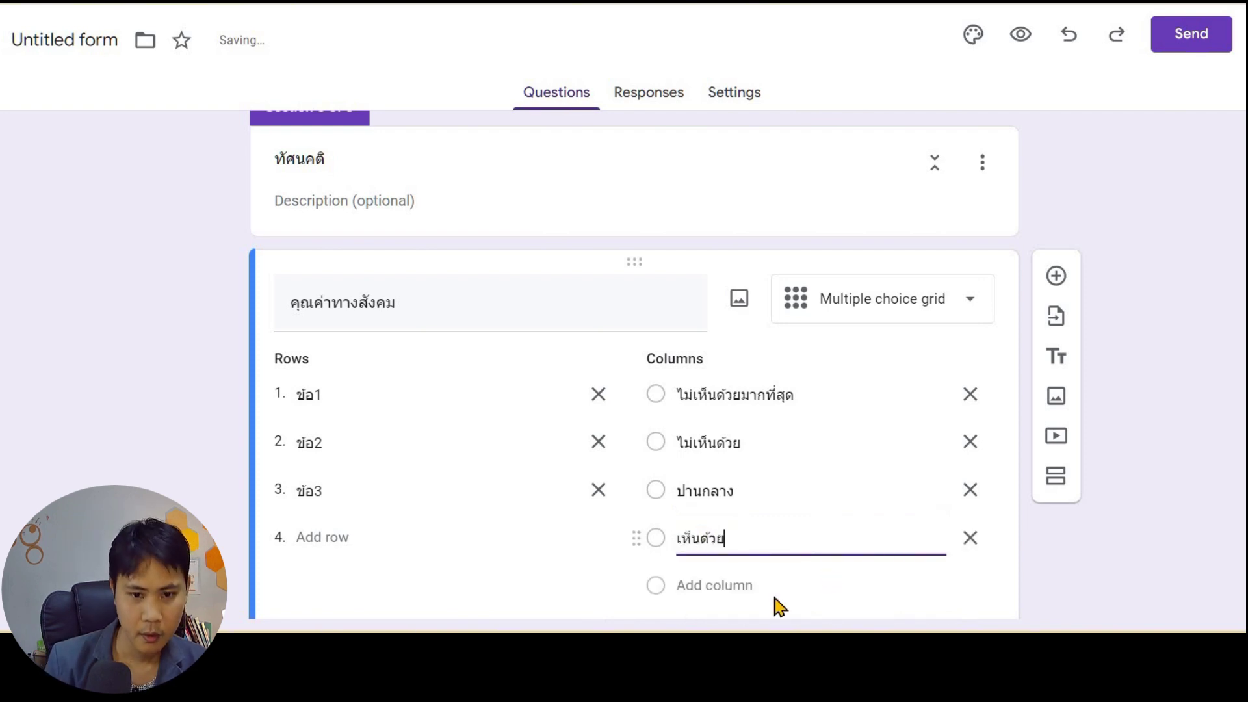
{"action": "left_click", "coordinate": [722, 583]}
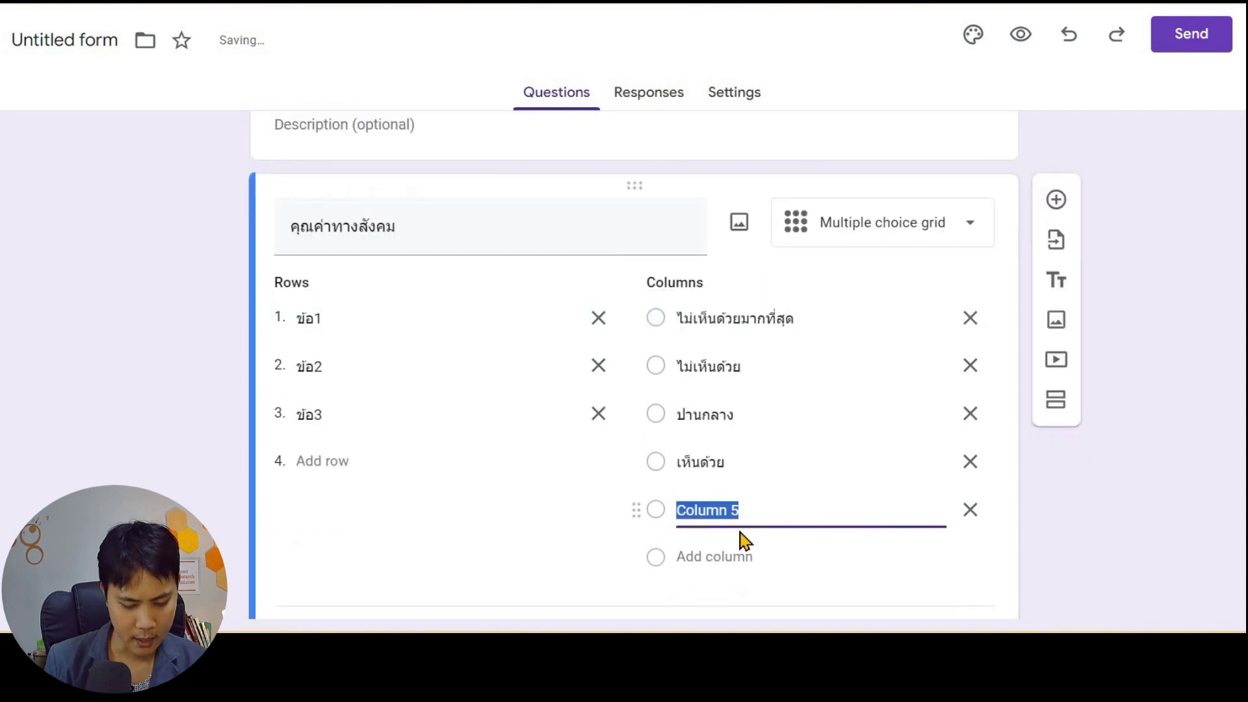
{"action": "type", "text": "เห็นด้วยมากที่สุด"}
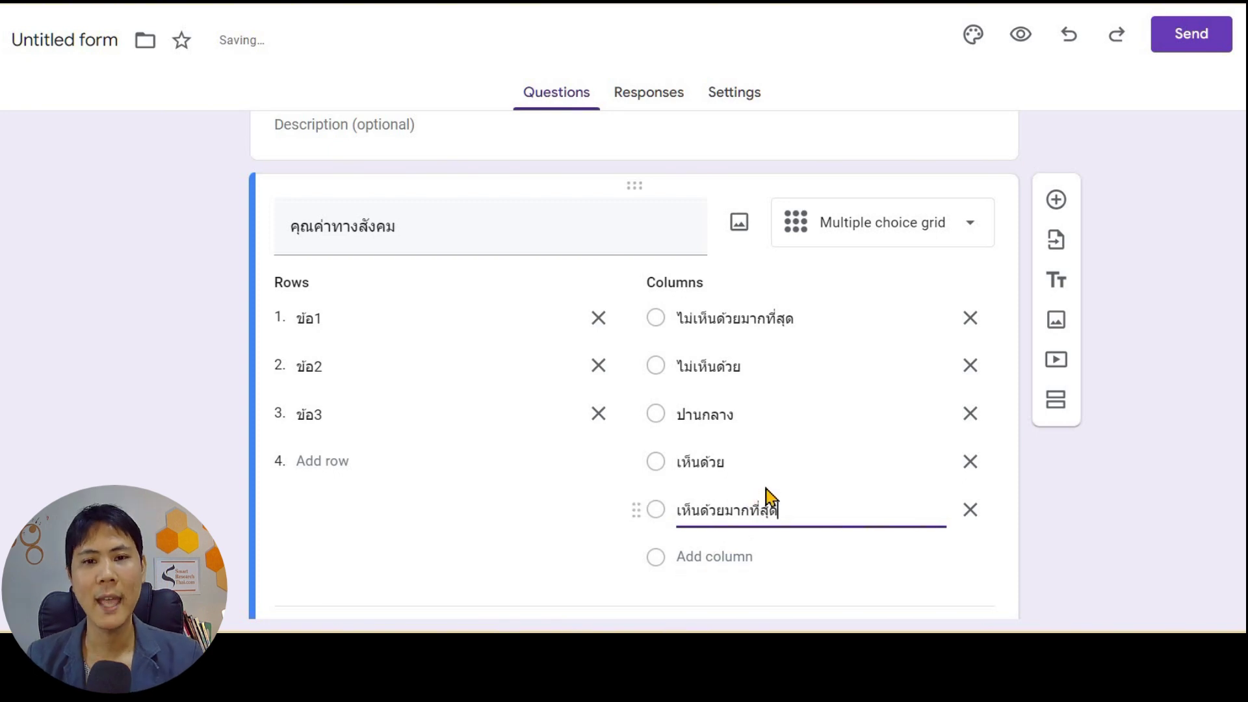
{"action": "scroll", "coordinate": [1053, 462], "scroll_direction": "down", "scroll_amount": 1}
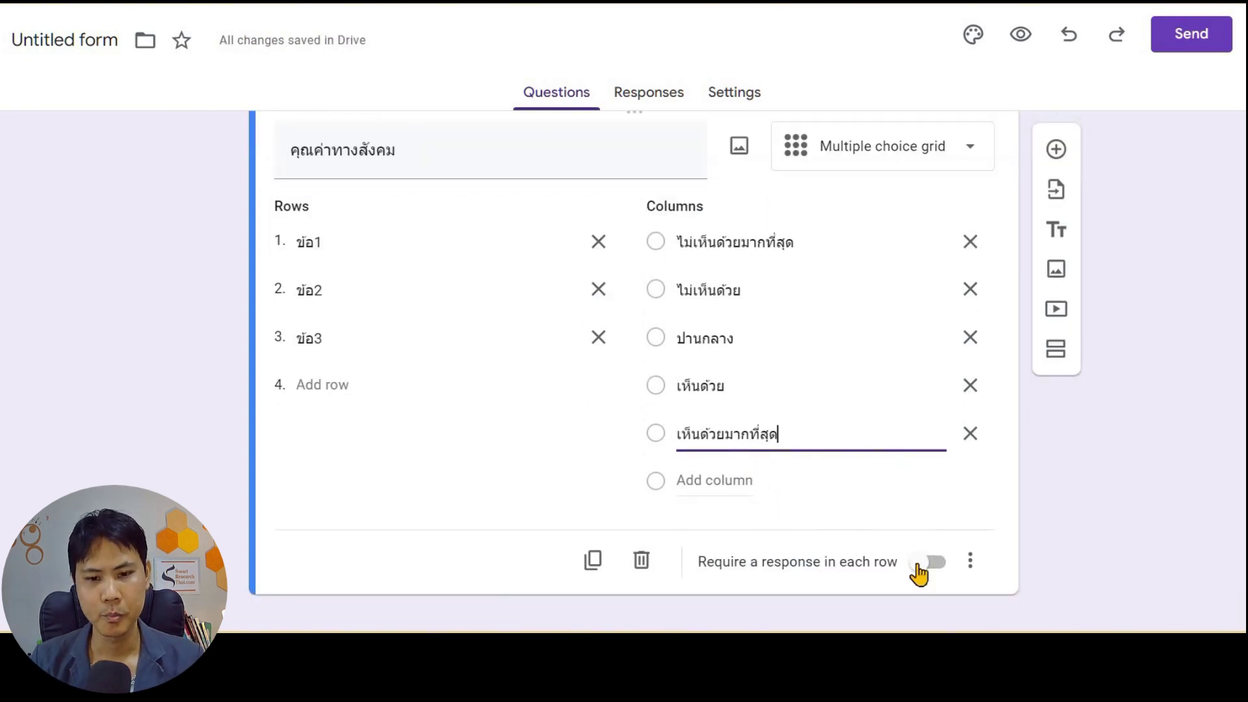
{"action": "left_click", "coordinate": [258, 316]}
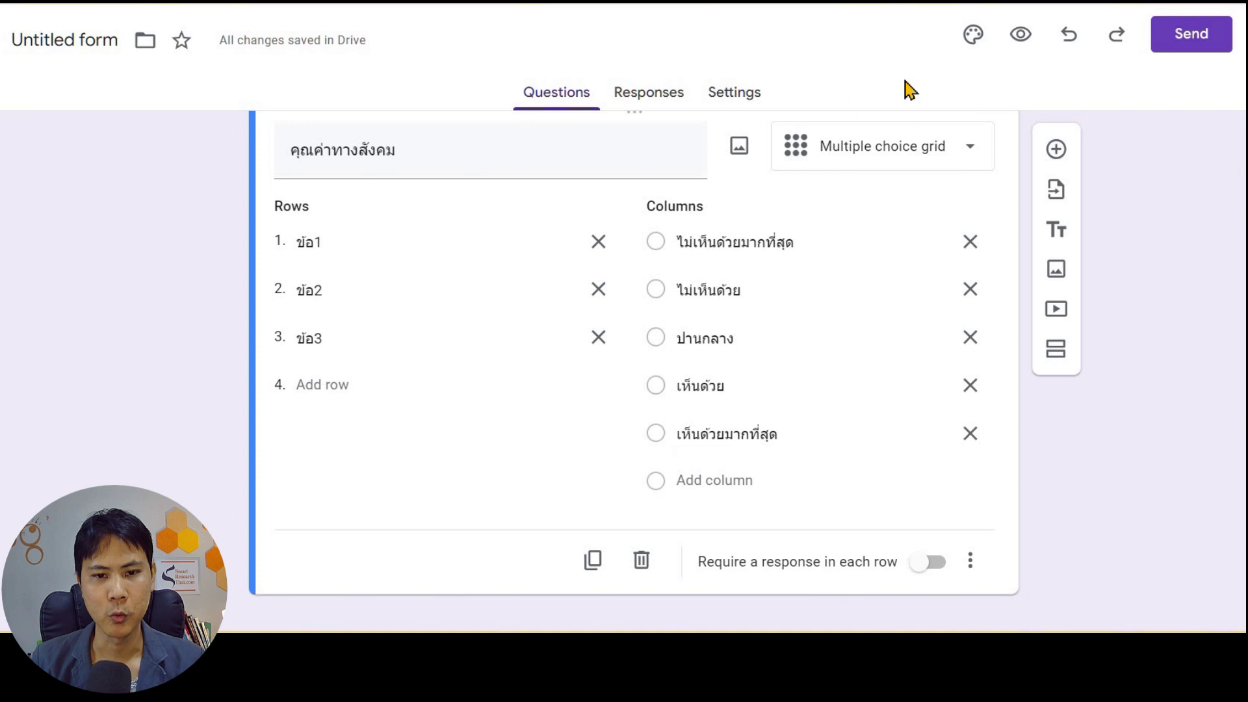
Step: Preview the form and go through to the "ทัศนคติ" section to examine the grid's title and its three rows
{"action": "left_click", "coordinate": [1022, 35]}
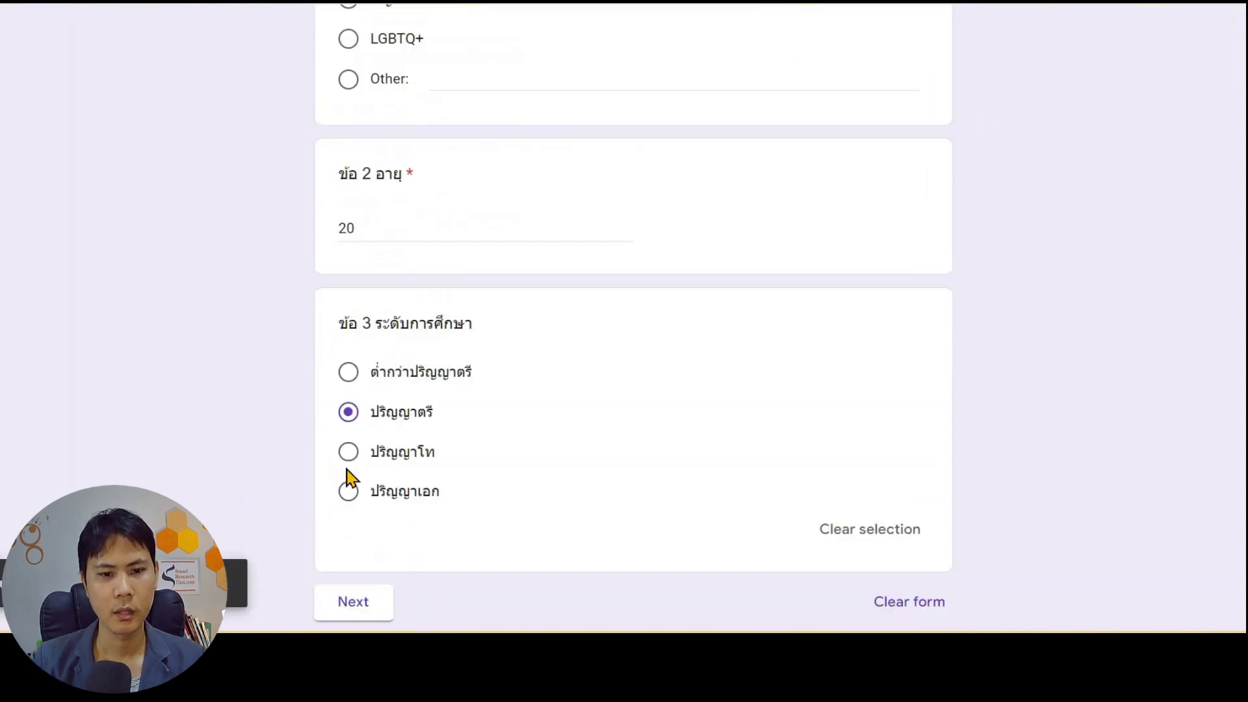
{"action": "scroll", "coordinate": [350, 479], "scroll_direction": "down", "scroll_amount": 2}
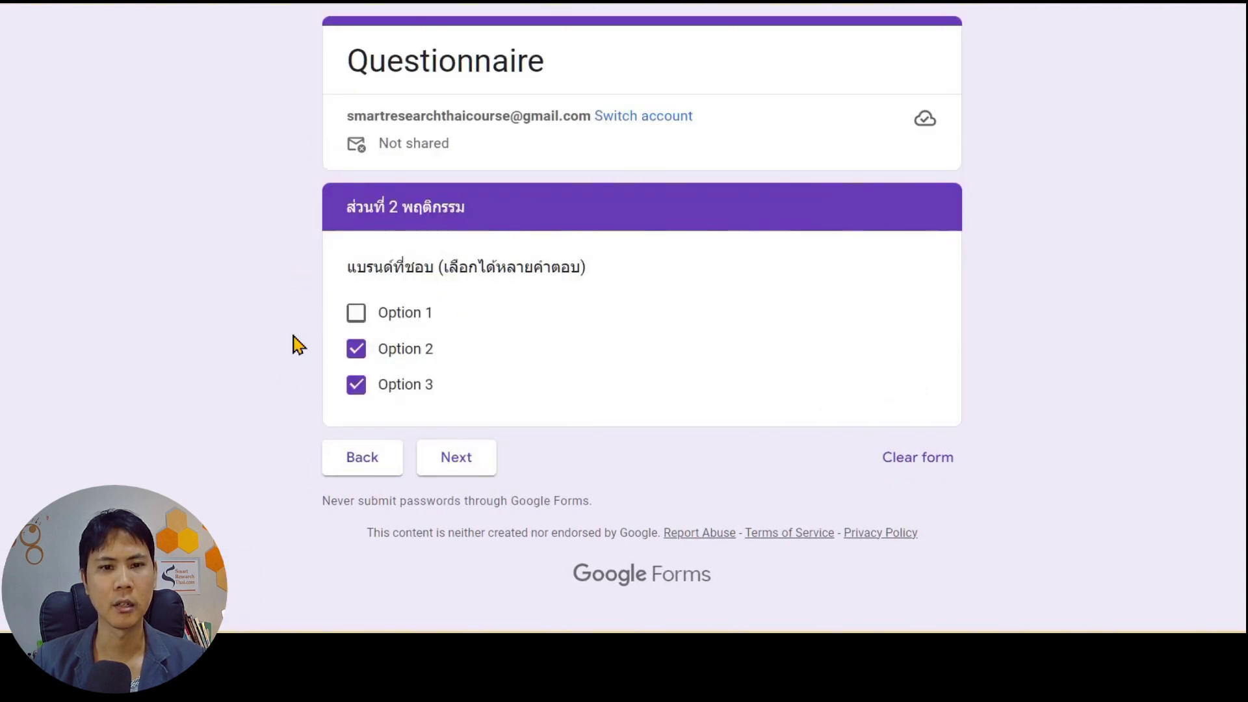
{"action": "scroll", "coordinate": [296, 345], "scroll_direction": "down", "scroll_amount": 2}
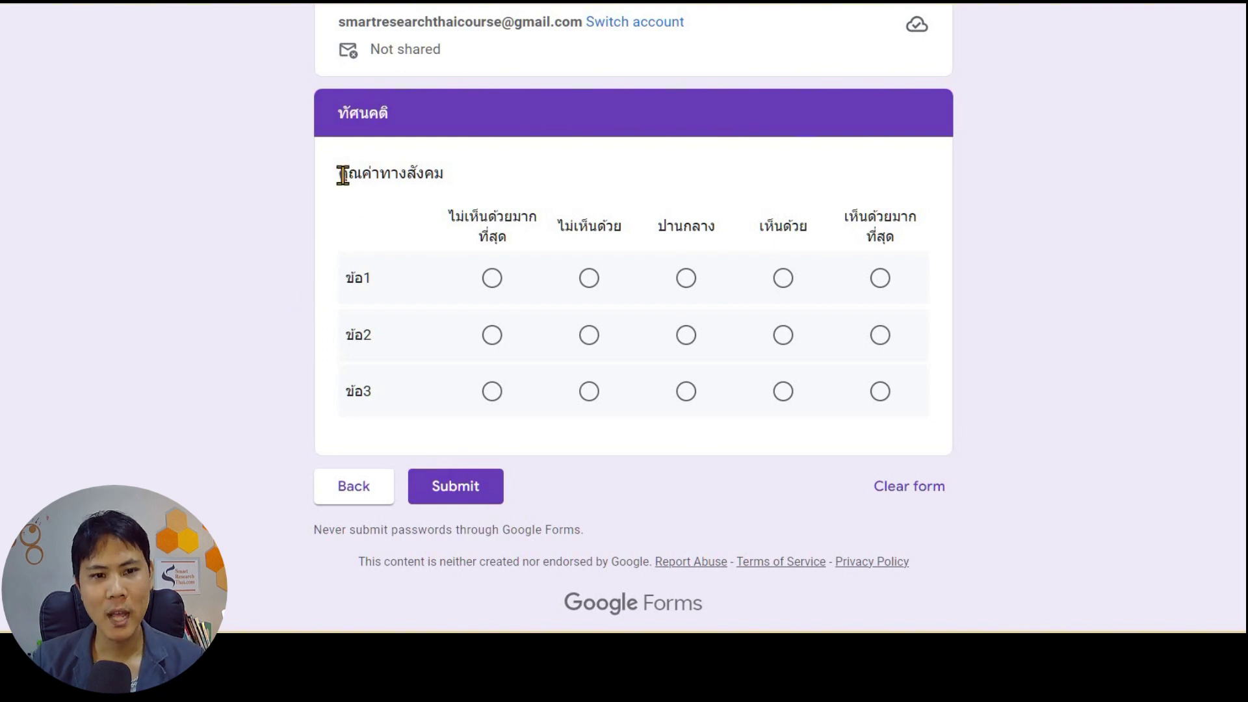
{"action": "double_click", "coordinate": [375, 113]}
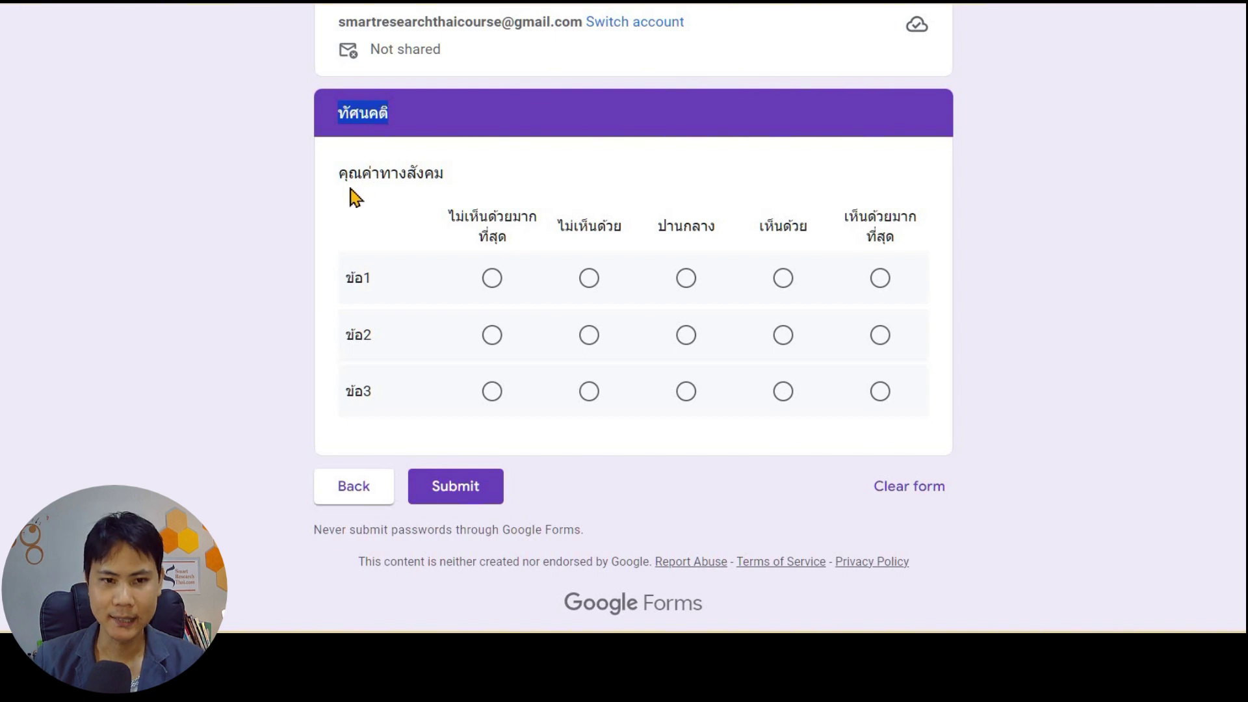
{"action": "left_click_drag", "start_coordinate": [340, 176], "coordinate": [443, 175]}
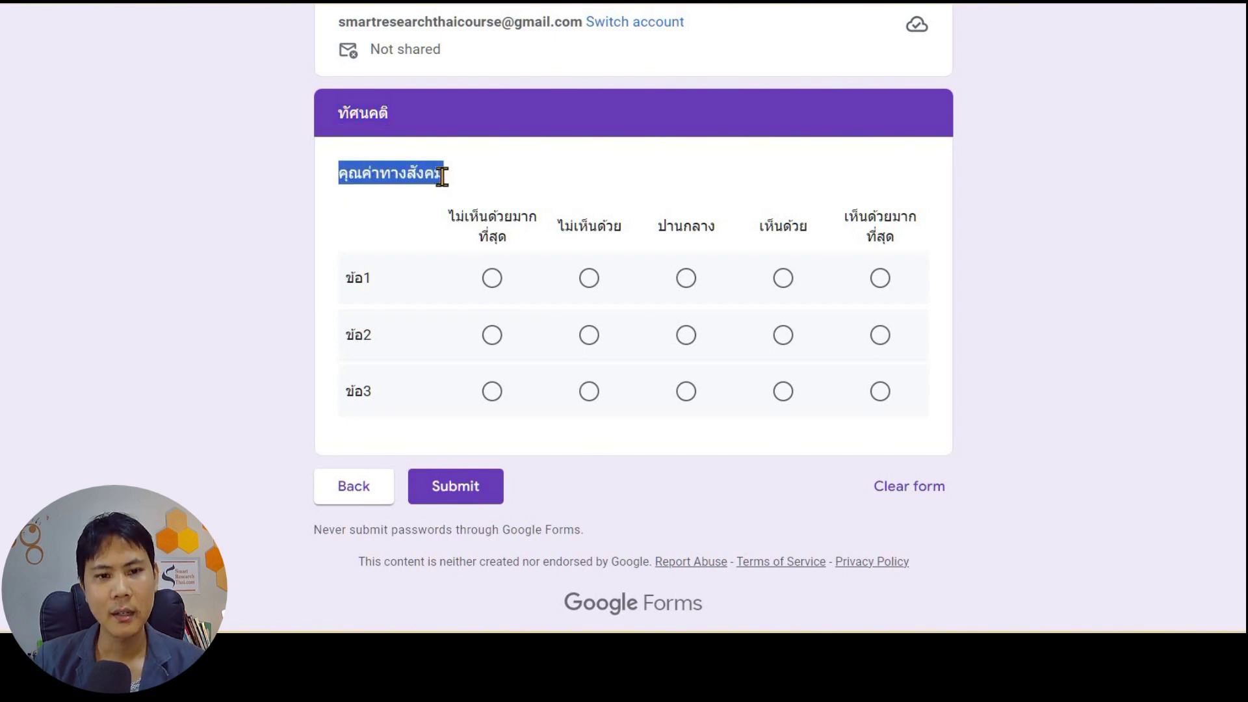
{"action": "double_click", "coordinate": [360, 279]}
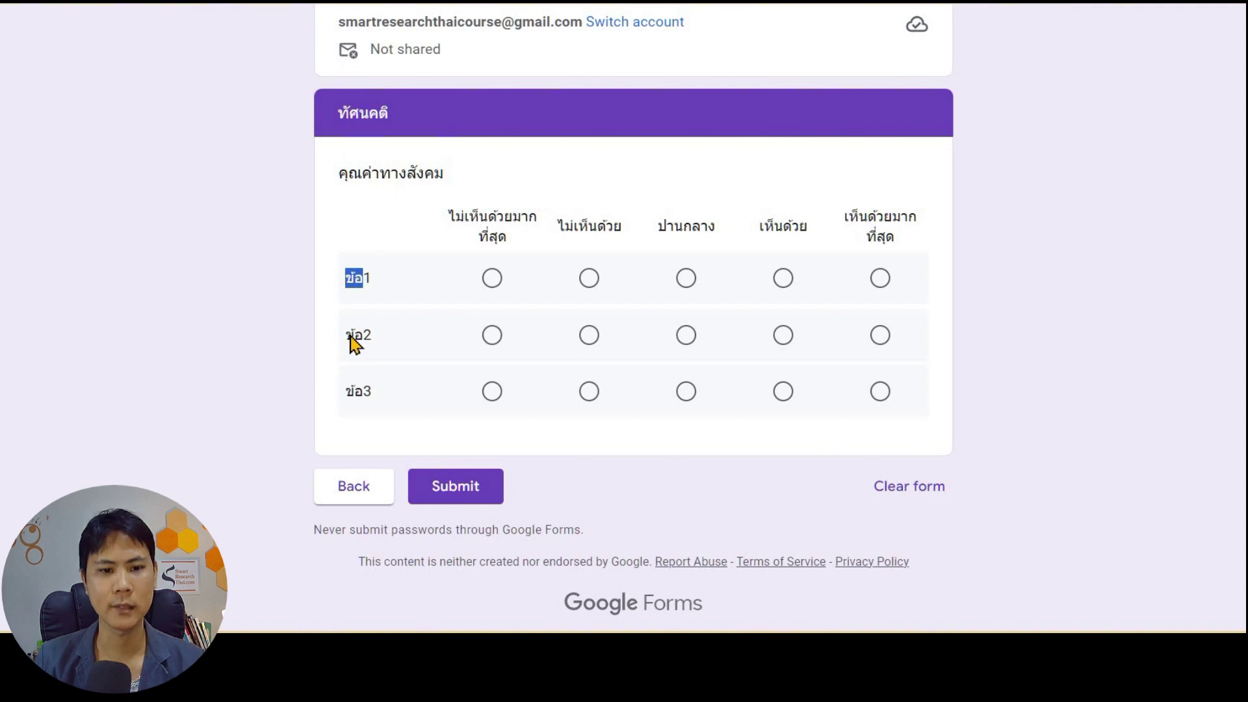
{"action": "triple_click", "coordinate": [383, 345]}
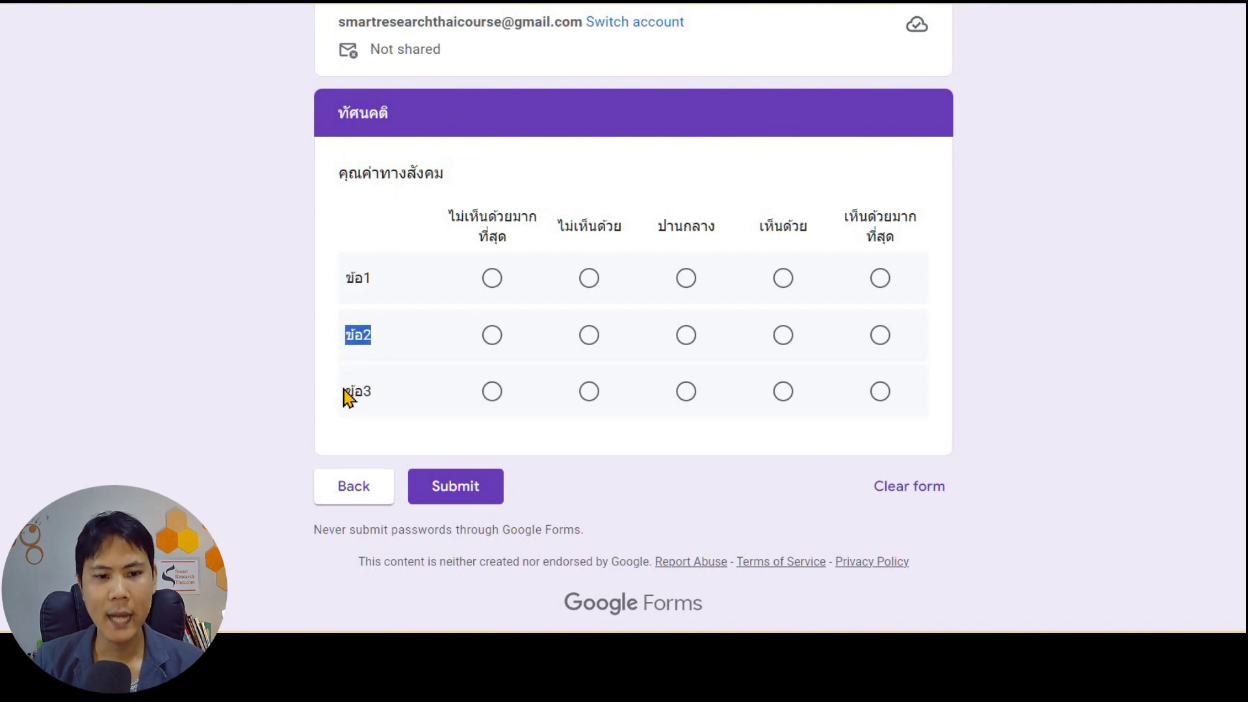
{"action": "triple_click", "coordinate": [371, 394]}
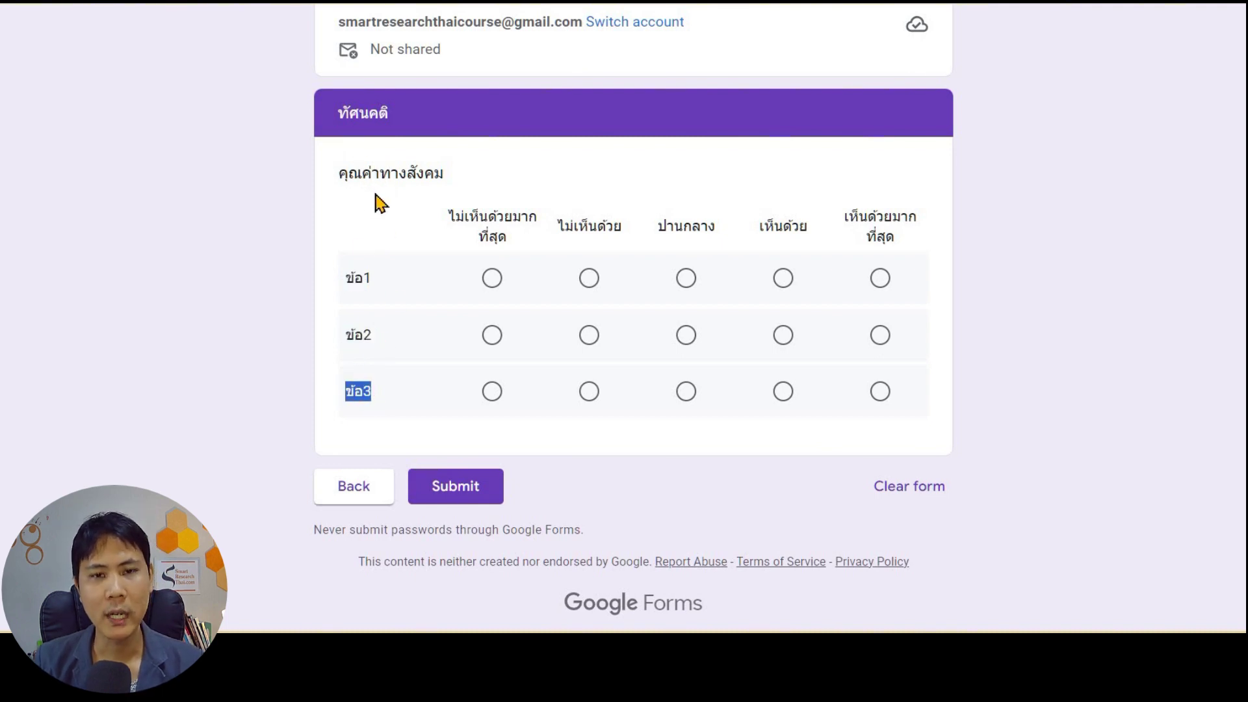
Step: Try out the scale choices in rows "ข้อ1", "ข้อ2" and "ข้อ3" of the previewed grid, ending each row on "เห็นด้วยมากที่สุด"
{"action": "left_click", "coordinate": [492, 280]}
{"action": "left_click", "coordinate": [589, 279]}
{"action": "left_click", "coordinate": [685, 280]}
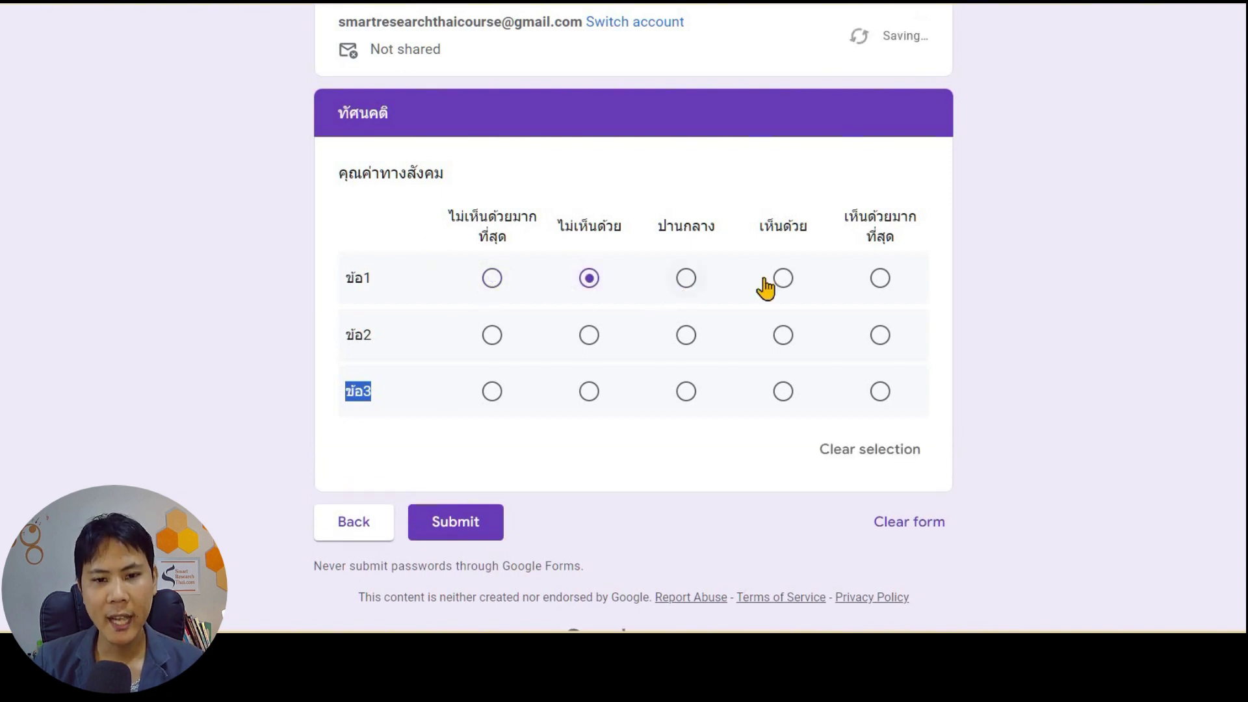
{"action": "left_click", "coordinate": [880, 278]}
{"action": "left_click", "coordinate": [492, 335]}
{"action": "left_click", "coordinate": [589, 335]}
{"action": "left_click", "coordinate": [686, 335]}
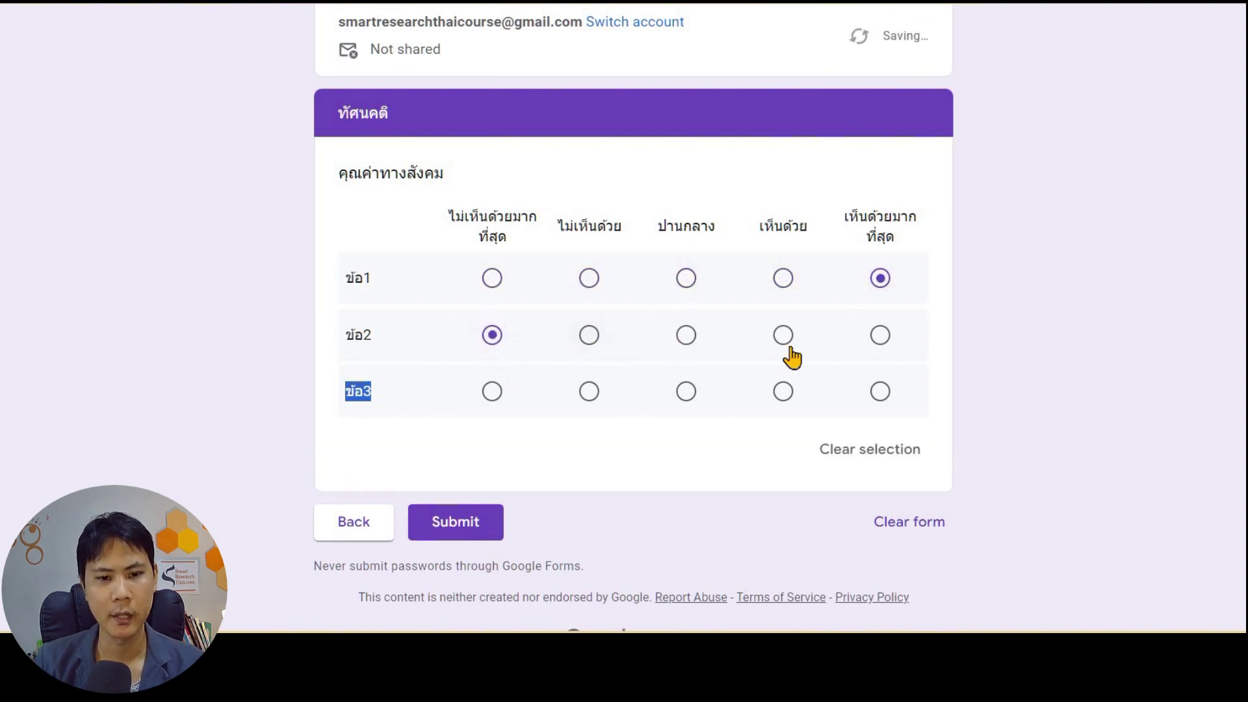
{"action": "left_click", "coordinate": [783, 335]}
{"action": "left_click", "coordinate": [880, 335]}
{"action": "left_click", "coordinate": [492, 392]}
{"action": "left_click", "coordinate": [589, 392]}
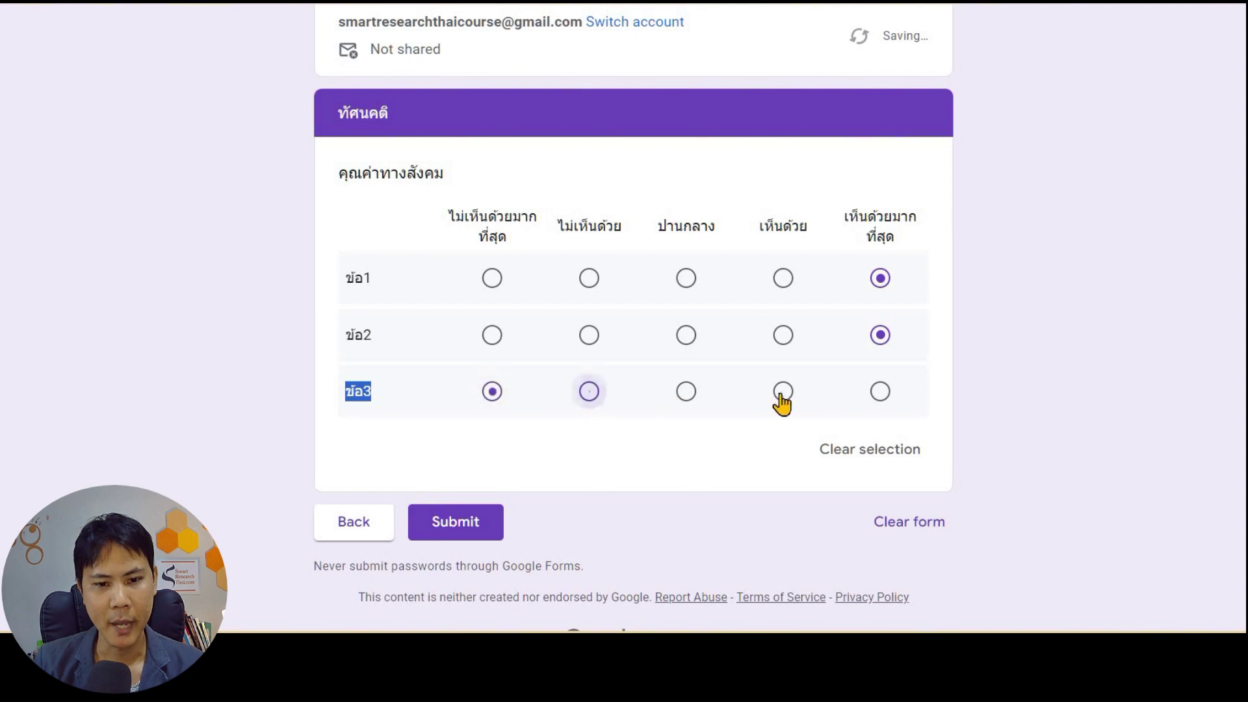
{"action": "left_click", "coordinate": [784, 392]}
{"action": "left_click", "coordinate": [880, 392]}
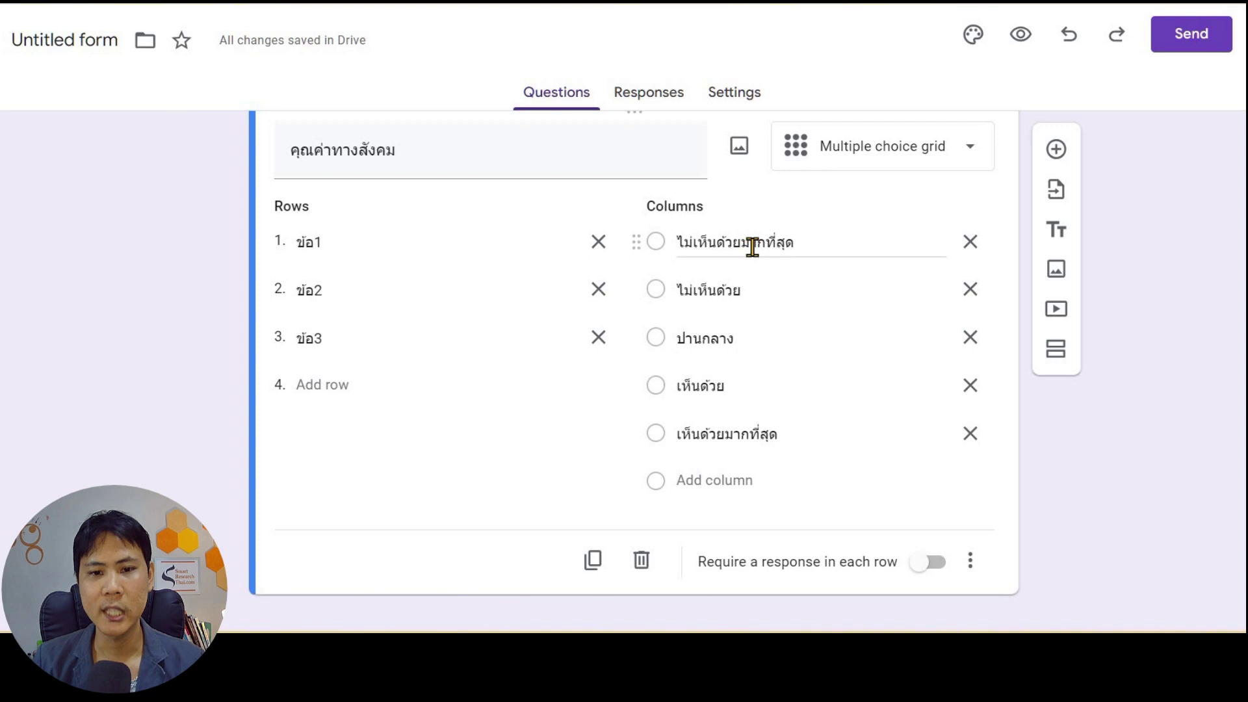
Step: Extend the grid question's title to "คุณค่าทางสังคม (1=ไม่เห็นด้วยมากที่สุด 5=เห็นด้วยมากที่สุด)"
{"action": "left_click", "coordinate": [752, 247]}
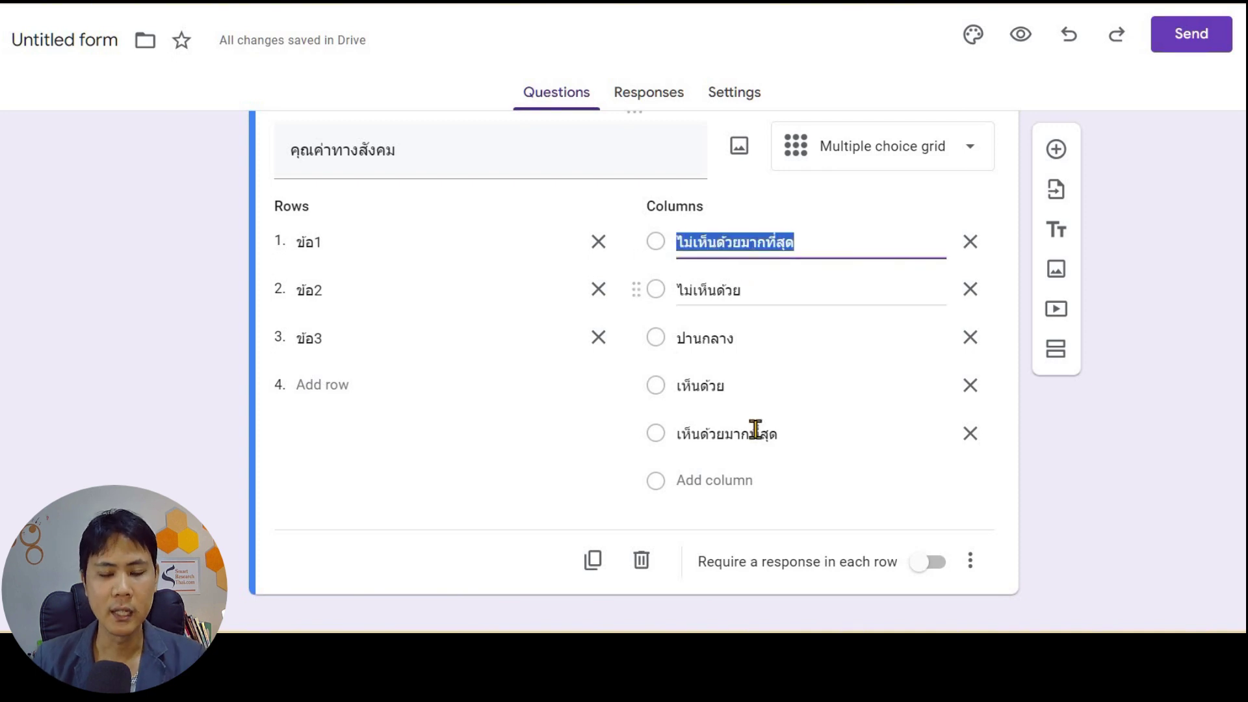
{"action": "scroll", "coordinate": [524, 312], "scroll_direction": "up", "scroll_amount": 2}
{"action": "left_click", "coordinate": [505, 306]}
{"action": "left_click", "coordinate": [506, 307]}
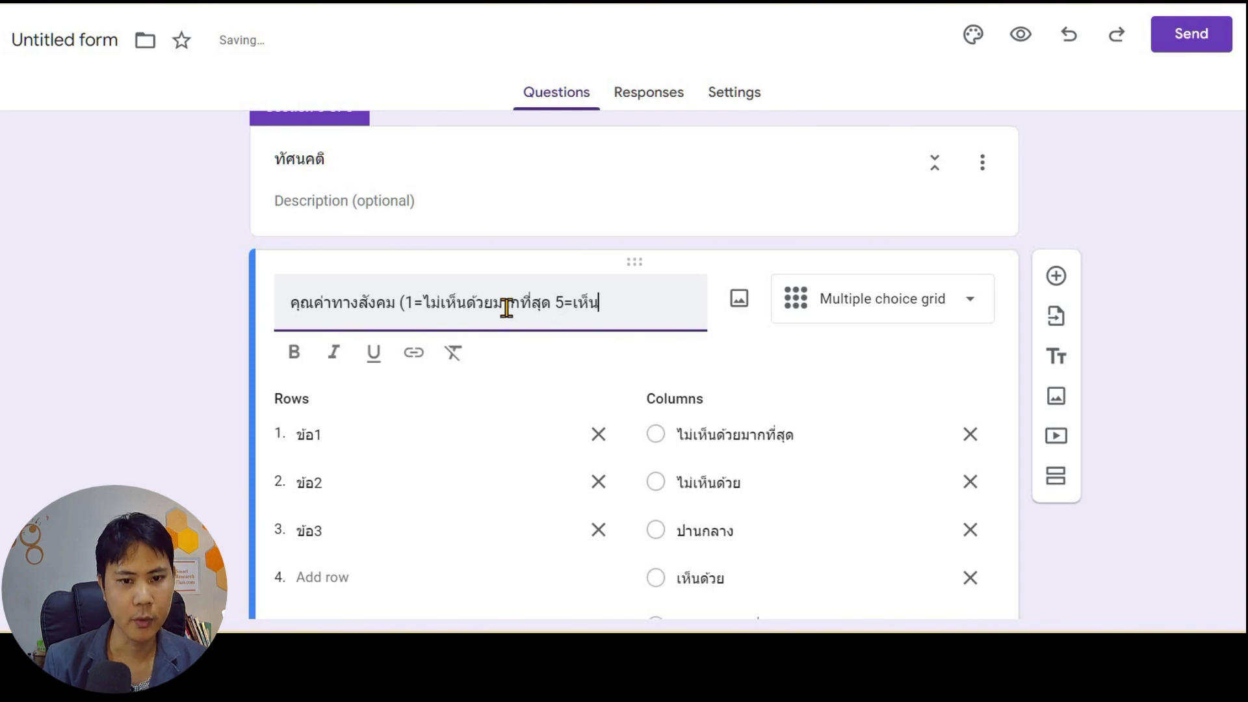
{"action": "type", "text": "มากที่สุ"}
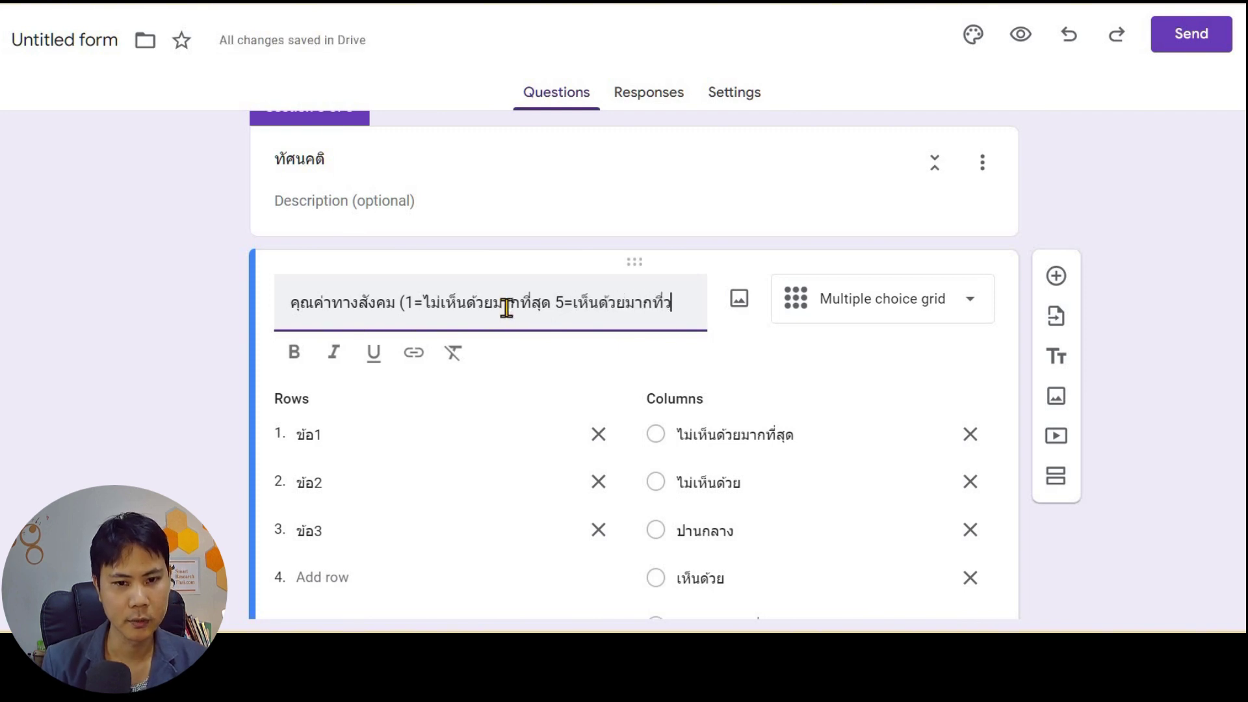
{"action": "type", "text": "ด)"}
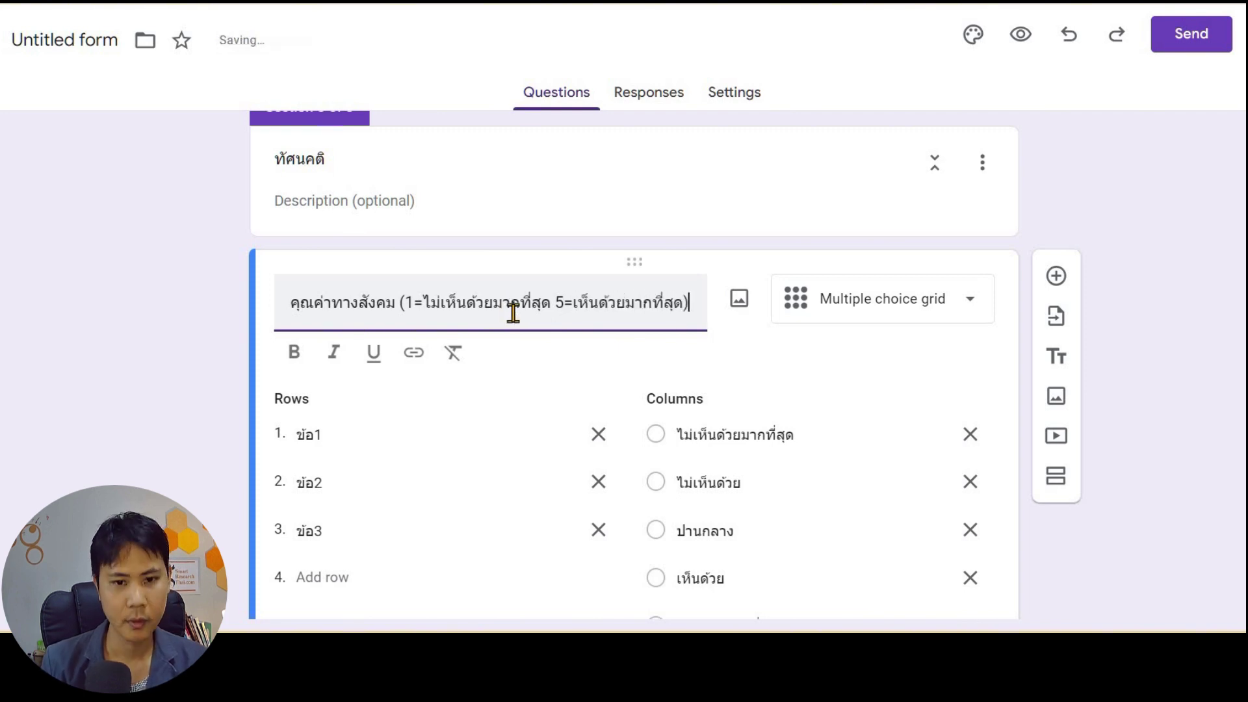
Step: Relabel the grid's five columns as 1, 2, 3, 4 and 5
{"action": "left_click", "coordinate": [765, 433]}
{"action": "type", "text": "1"}
{"action": "left_click", "coordinate": [730, 446]}
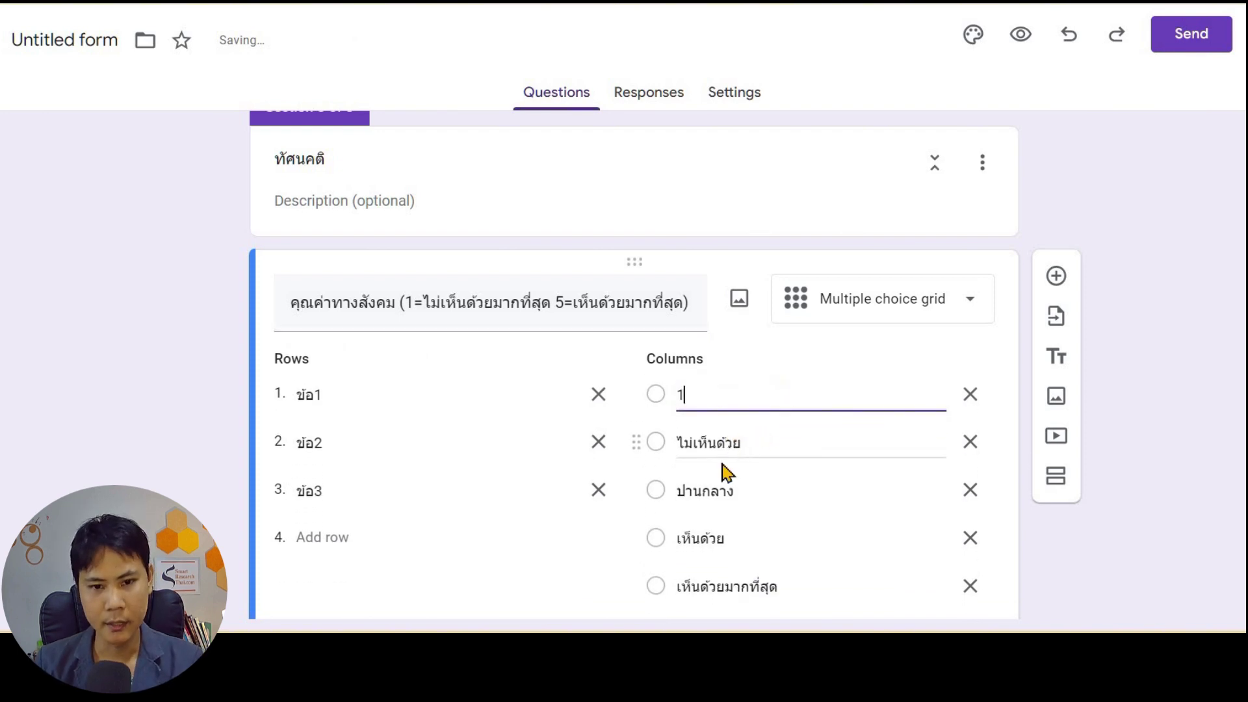
{"action": "type", "text": "2"}
{"action": "left_click", "coordinate": [716, 491]}
{"action": "type", "text": "3"}
{"action": "left_click", "coordinate": [704, 534]}
{"action": "type", "text": "4"}
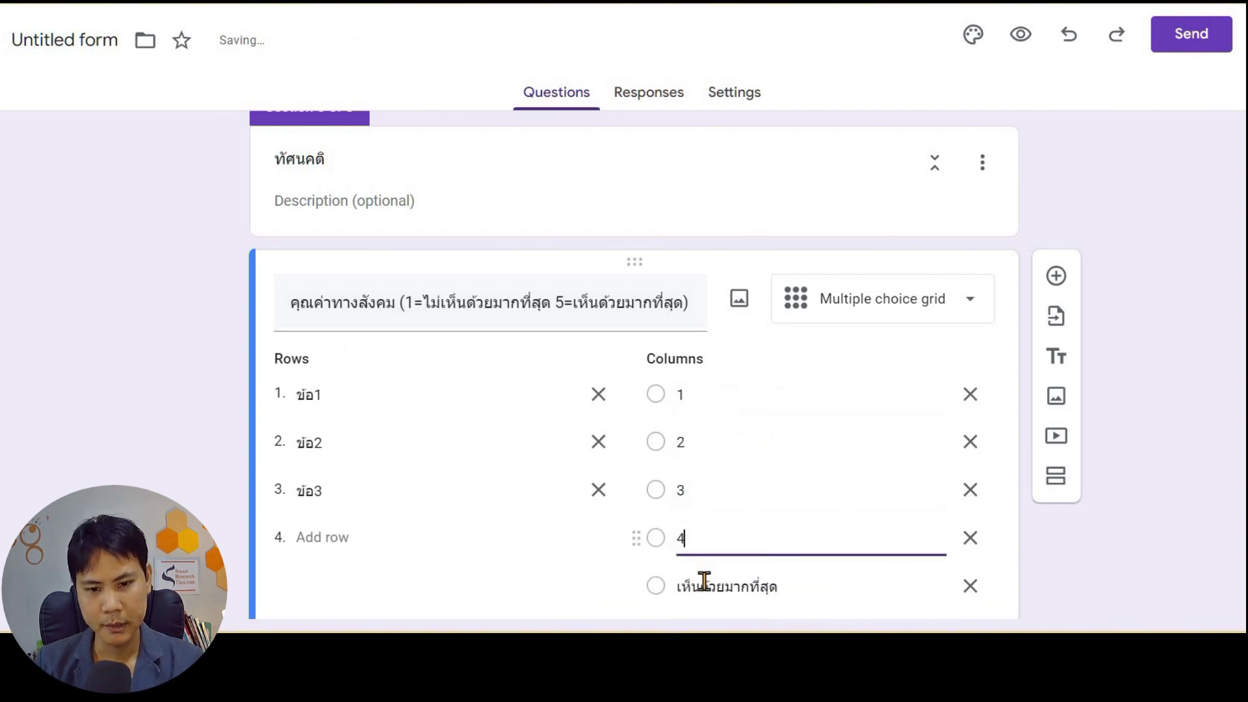
{"action": "left_click", "coordinate": [706, 586]}
{"action": "type", "text": "5"}
{"action": "left_click", "coordinate": [240, 362]}
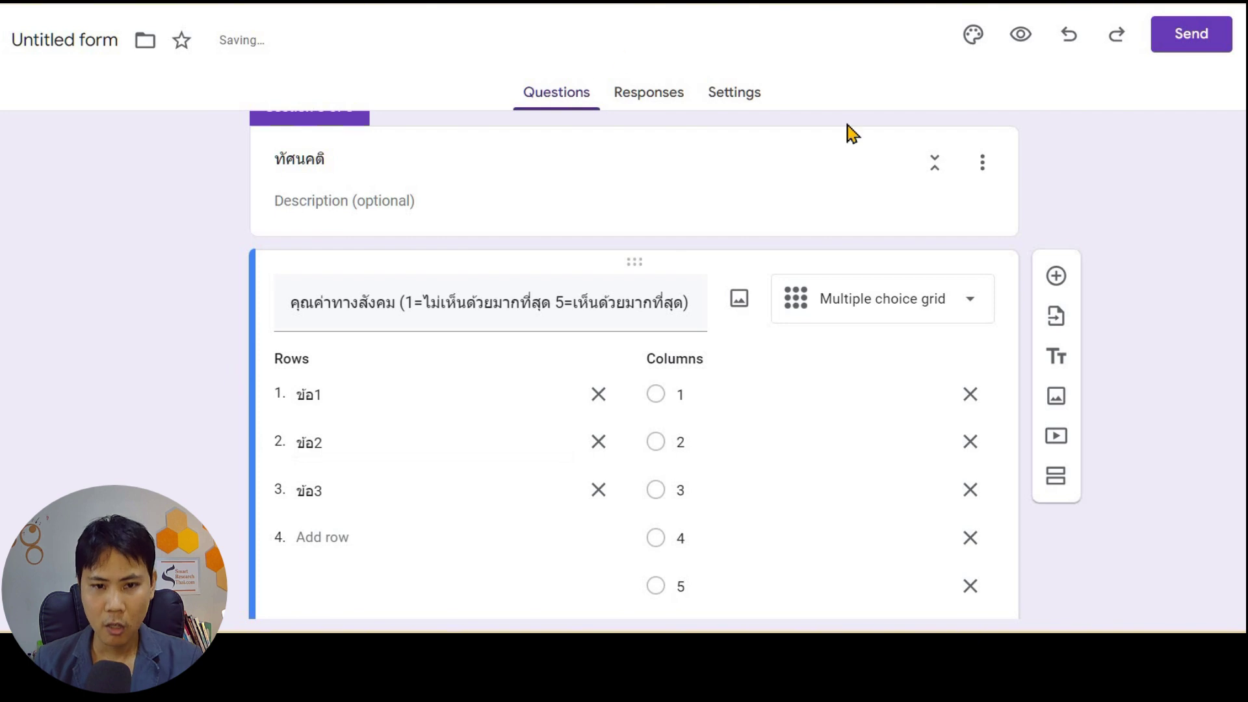
Step: Preview the form and go through to the "ทัศนคติ" section to examine the scale explanation in the grid's title
{"action": "left_click", "coordinate": [1011, 41]}
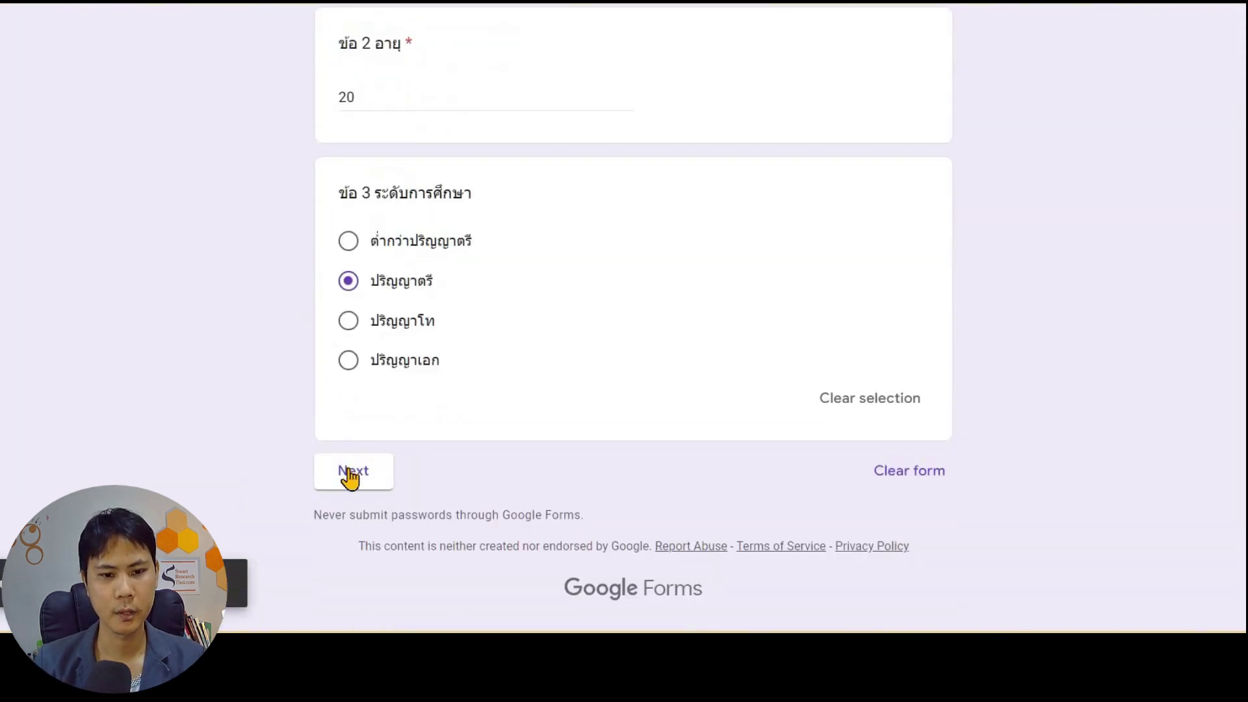
{"action": "left_click", "coordinate": [353, 474]}
{"action": "left_click", "coordinate": [356, 349]}
{"action": "left_click", "coordinate": [356, 384]}
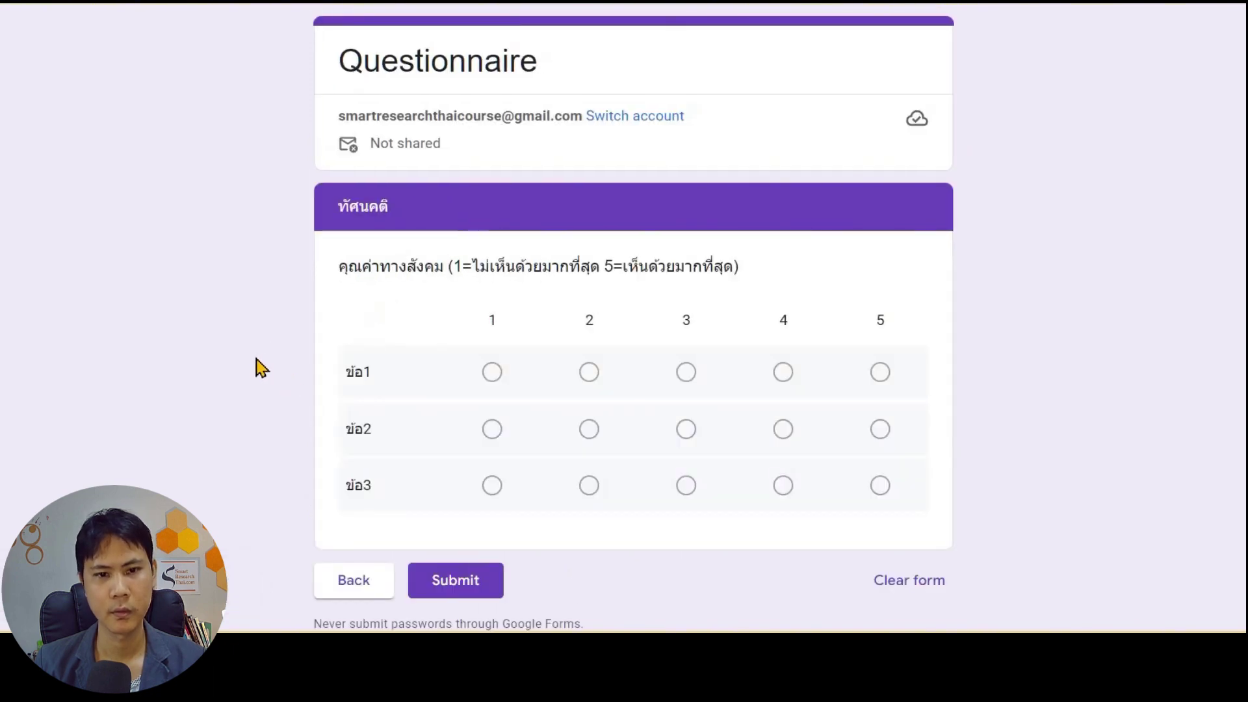
{"action": "scroll", "coordinate": [546, 312], "scroll_direction": "down", "scroll_amount": 1}
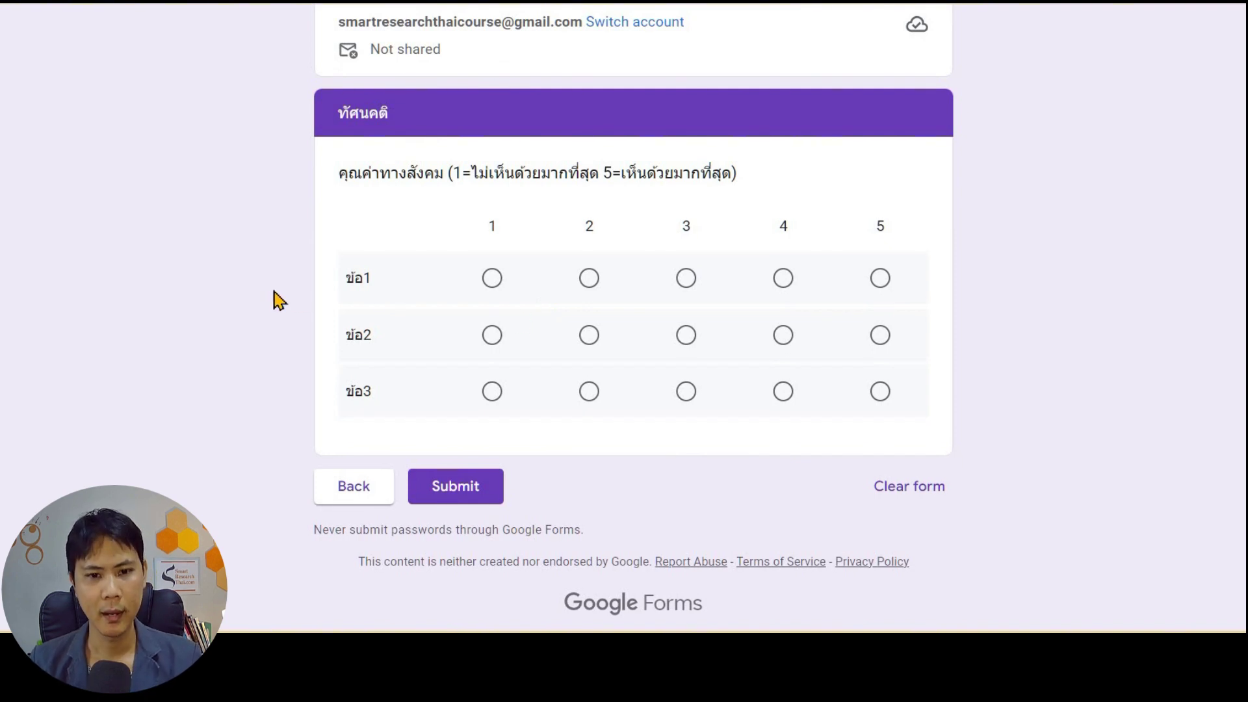
{"action": "left_click_drag", "start_coordinate": [471, 171], "coordinate": [731, 172]}
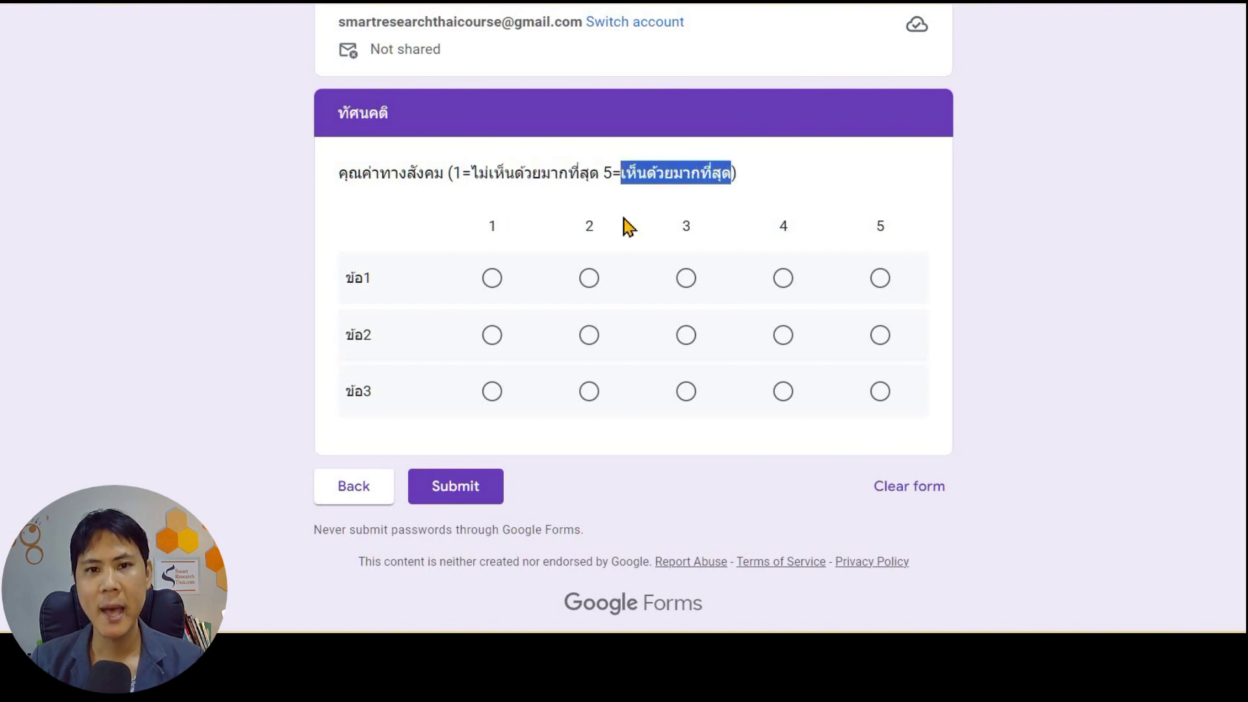
Step: Try out the numbered scale in row "ข้อ1" of the preview, ending on 5
{"action": "left_click", "coordinate": [492, 278]}
{"action": "left_click", "coordinate": [589, 279]}
{"action": "left_click", "coordinate": [687, 279]}
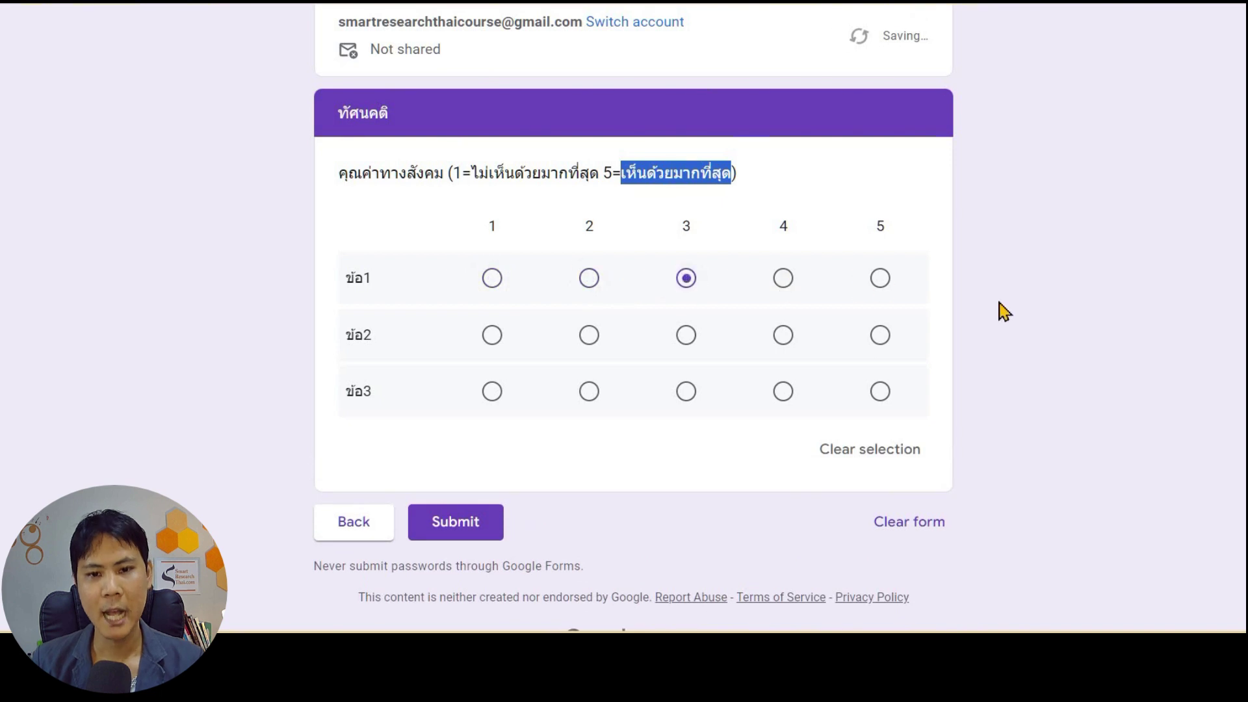
{"action": "key", "text": "Right"}
{"action": "key", "text": "Right"}
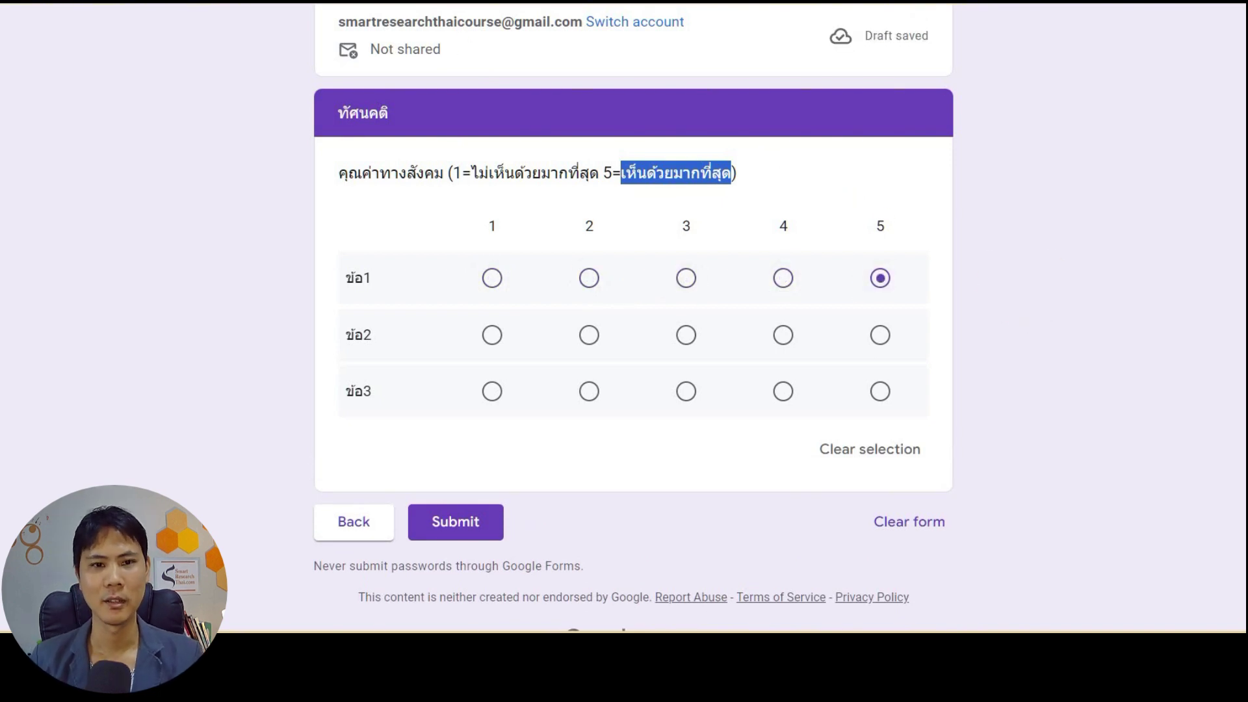
Step: Switch to the sample questionnaire web page and examine its general information, purchase behaviour and perceived value examples
{"action": "key", "text": "ctrl+w"}
{"action": "scroll", "coordinate": [650, 260], "scroll_direction": "down", "scroll_amount": 3}
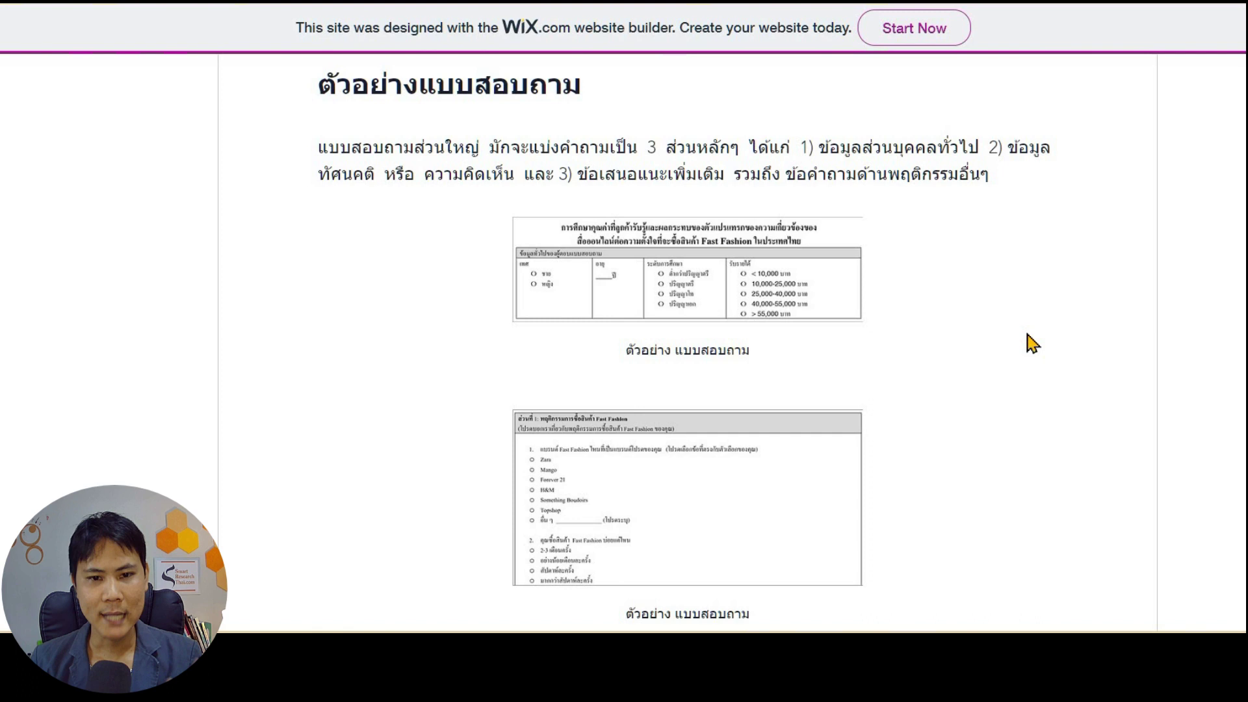
{"action": "scroll", "coordinate": [1033, 343], "scroll_direction": "down", "scroll_amount": 2}
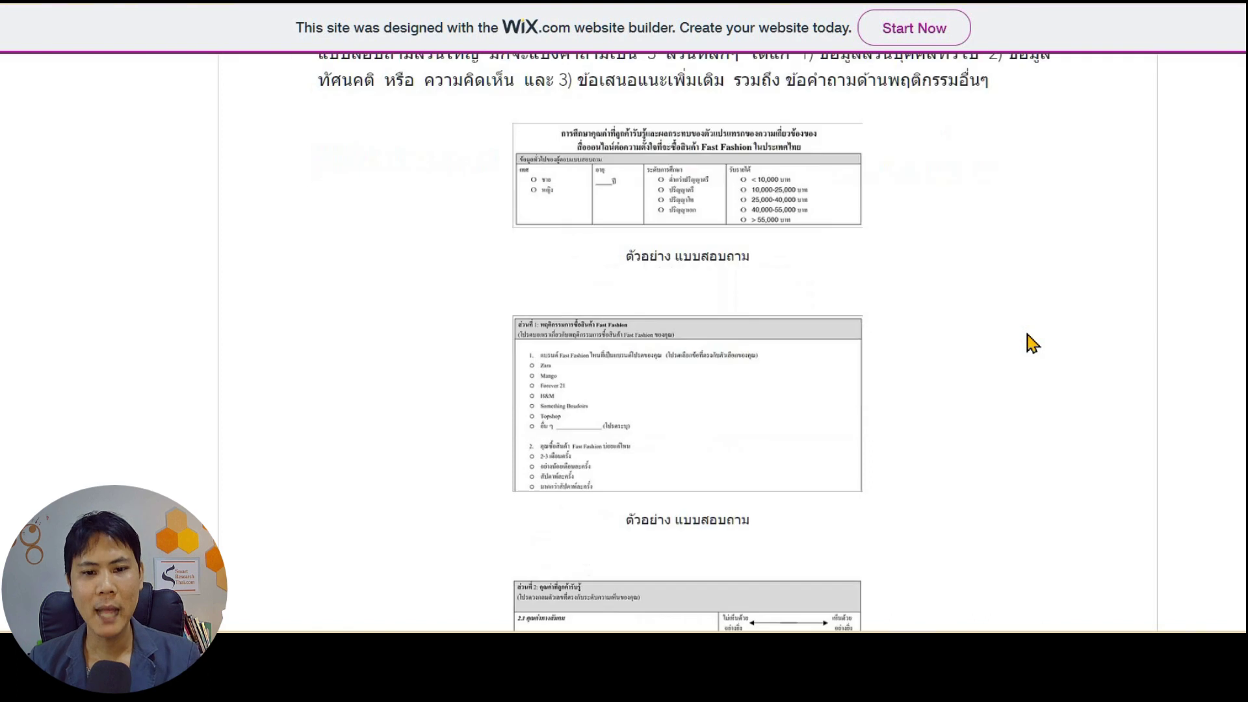
{"action": "left_click", "coordinate": [738, 181]}
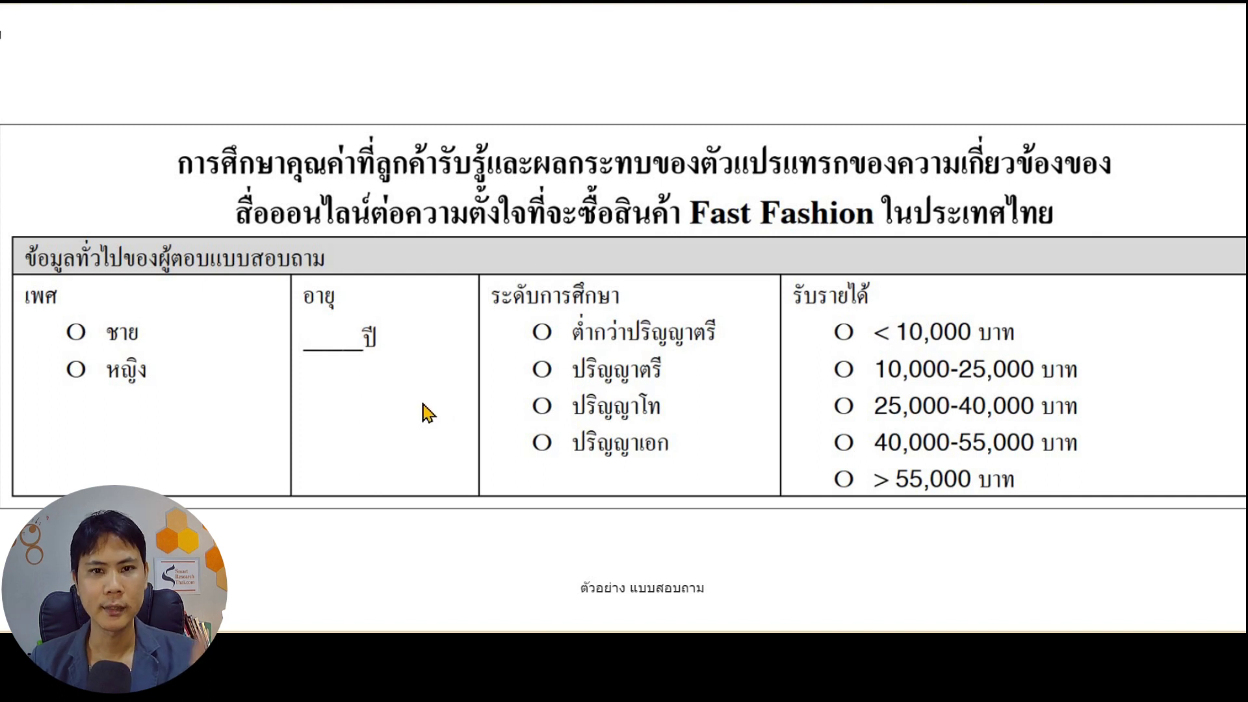
{"action": "left_click", "coordinate": [679, 224]}
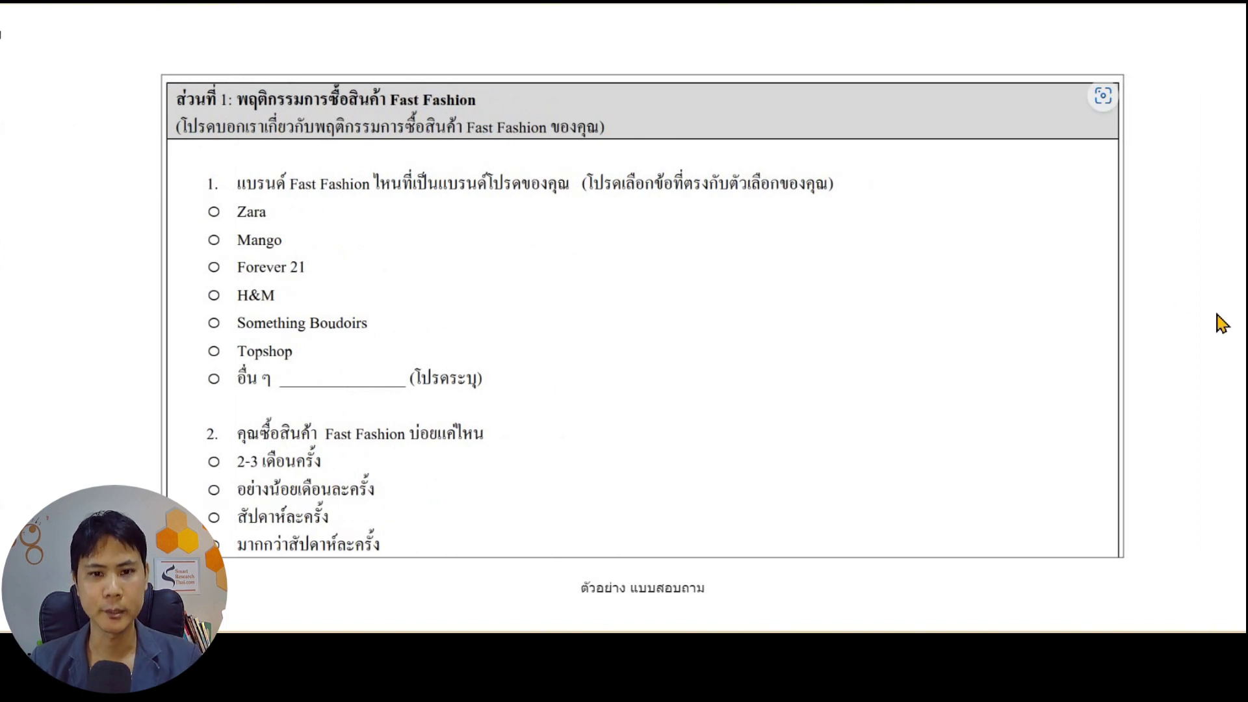
{"action": "left_click", "coordinate": [824, 309]}
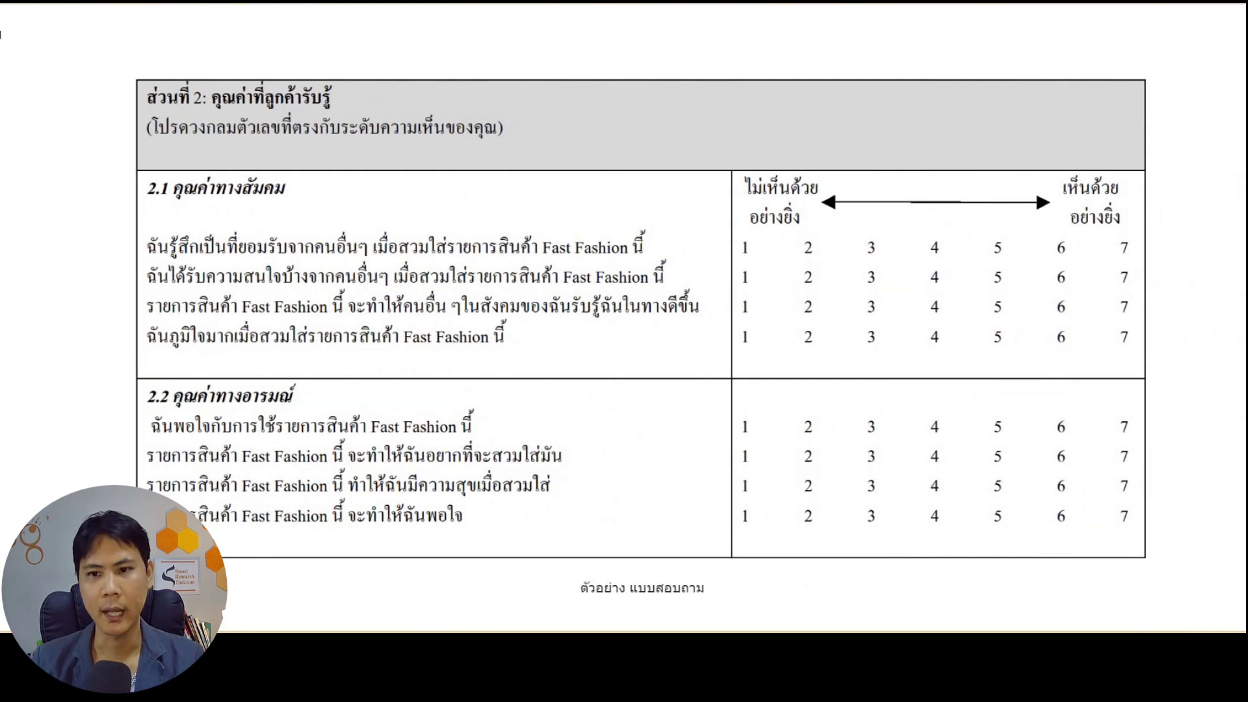
{"action": "key", "text": "Escape"}
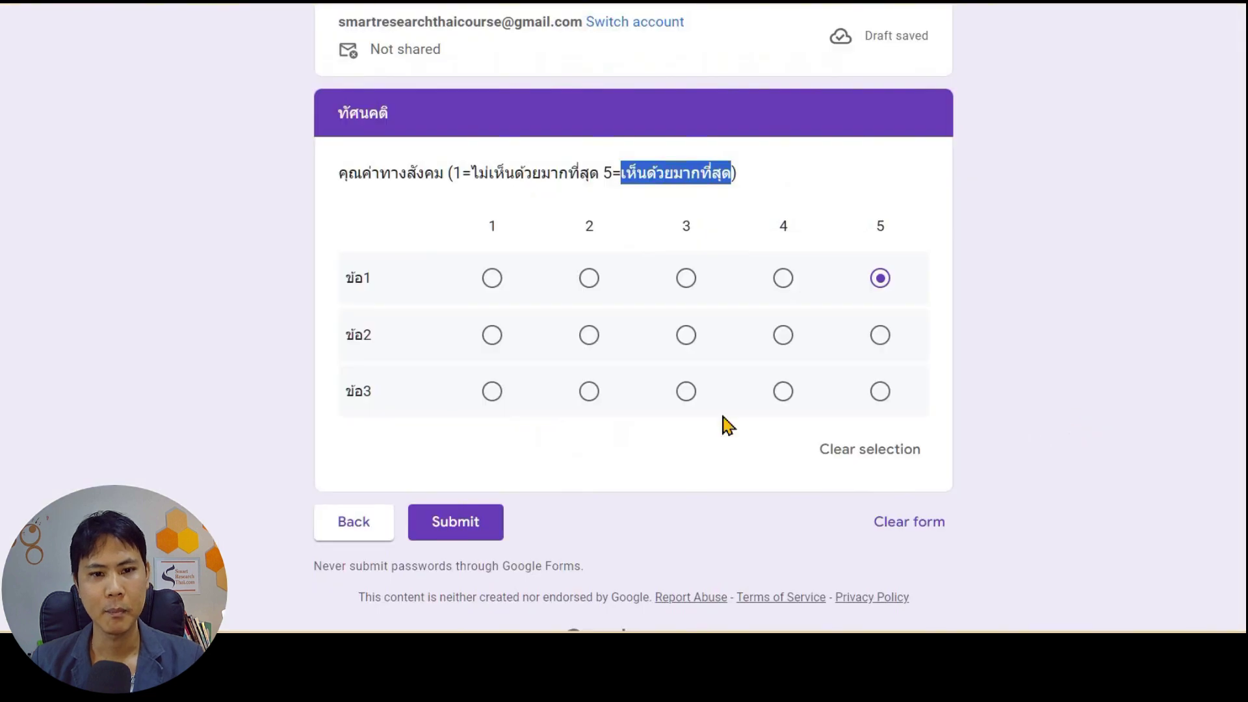
Step: Return to the first page of the form preview and review the gender, age and education questions
{"action": "scroll", "coordinate": [724, 423], "scroll_direction": "up", "scroll_amount": 1}
{"action": "scroll", "coordinate": [409, 480], "scroll_direction": "down", "scroll_amount": 2}
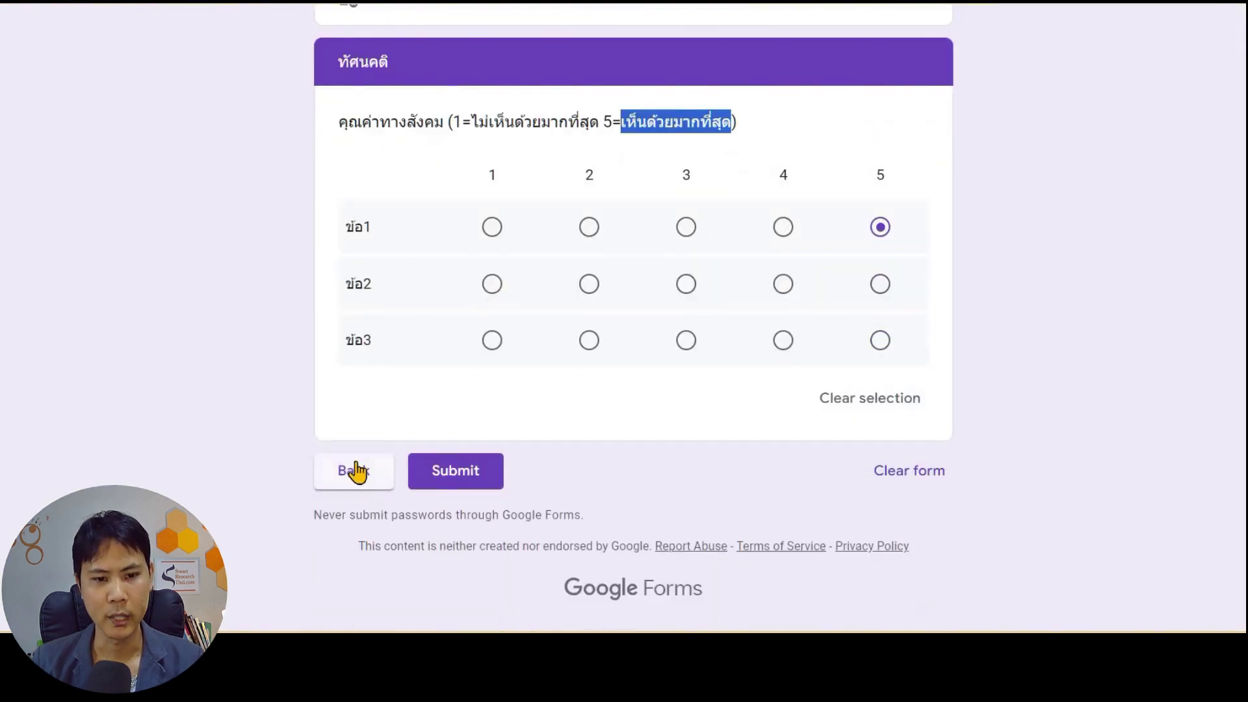
{"action": "left_click", "coordinate": [354, 474]}
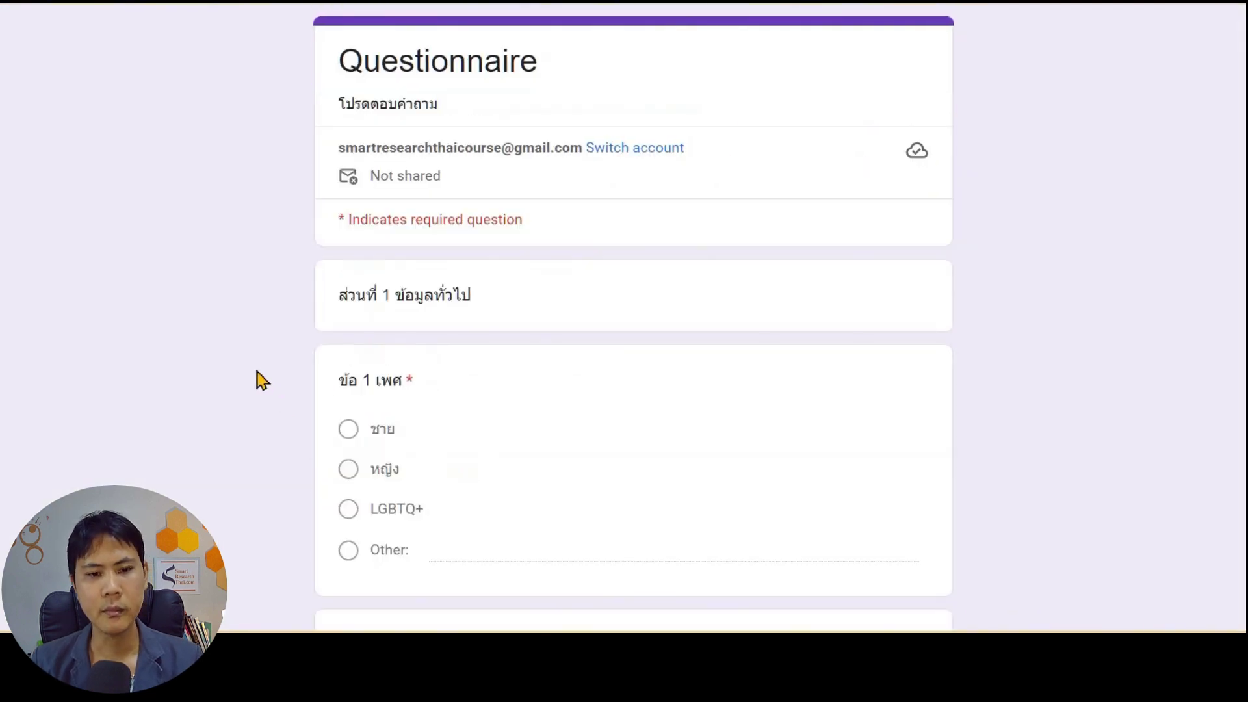
{"action": "scroll", "coordinate": [306, 145], "scroll_direction": "down", "scroll_amount": 3}
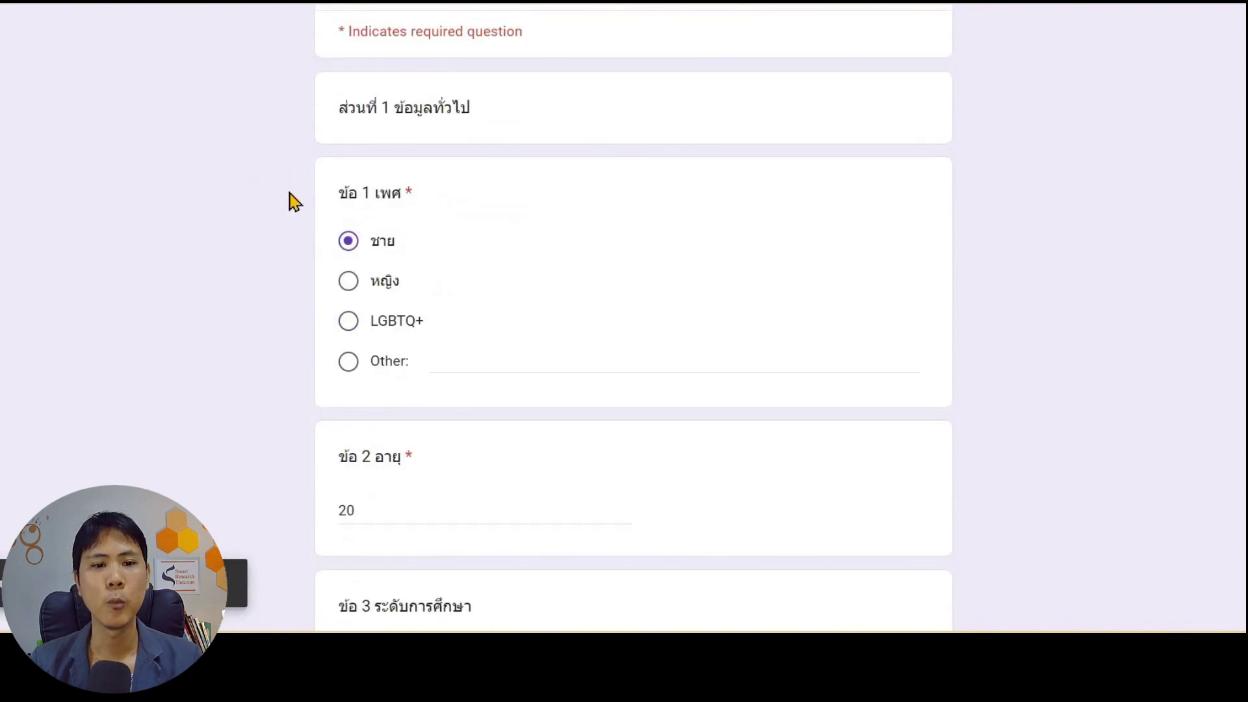
{"action": "scroll", "coordinate": [319, 200], "scroll_direction": "down", "scroll_amount": 2}
{"action": "scroll", "coordinate": [368, 306], "scroll_direction": "down", "scroll_amount": 2}
{"action": "left_click", "coordinate": [373, 322]}
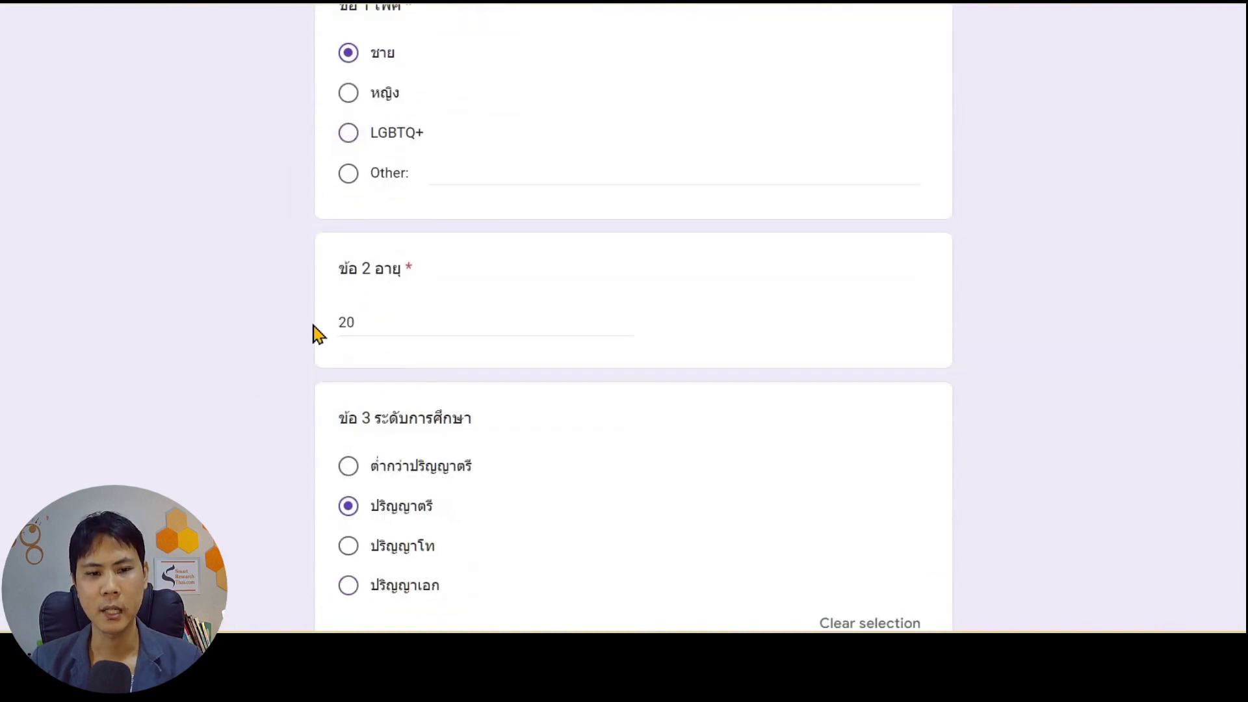
{"action": "scroll", "coordinate": [314, 333], "scroll_direction": "down", "scroll_amount": 2}
{"action": "scroll", "coordinate": [361, 328], "scroll_direction": "down", "scroll_amount": 1}
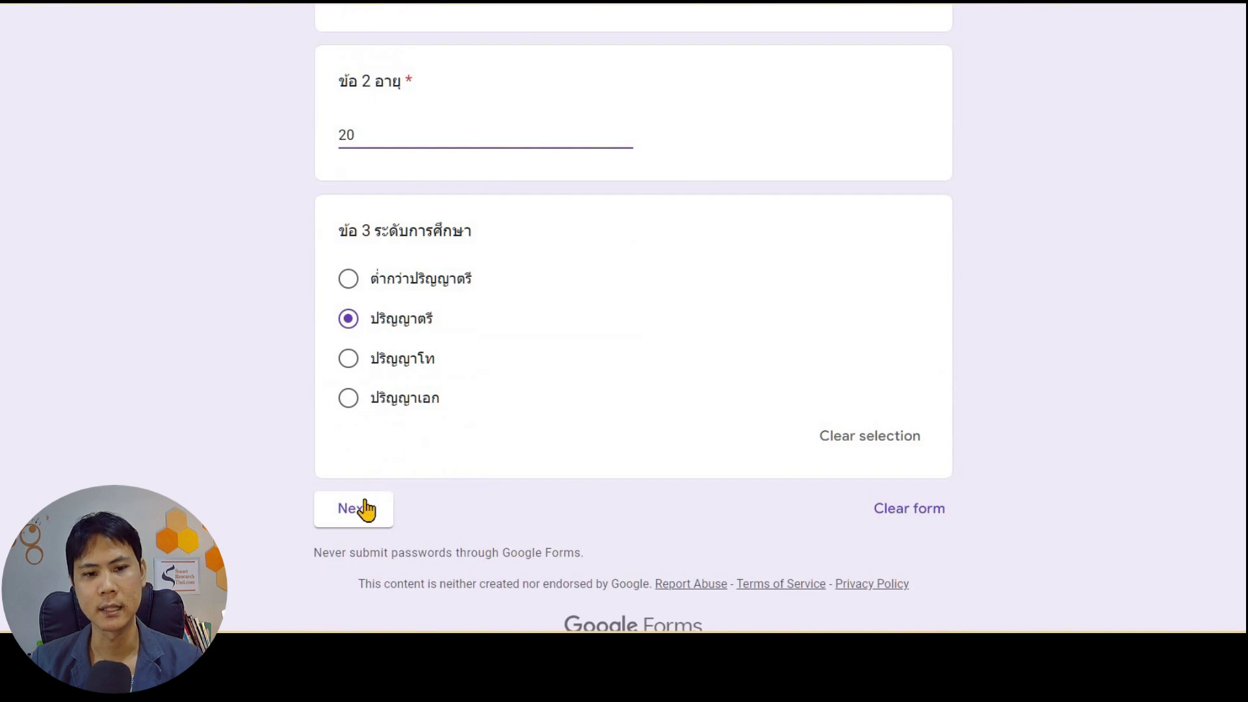
Step: Continue through the behaviour section to "ทัศนคติ" and try the grid with 1 for "ข้อ1" and 2 for "ข้อ2" and "ข้อ3"
{"action": "left_click", "coordinate": [275, 443]}
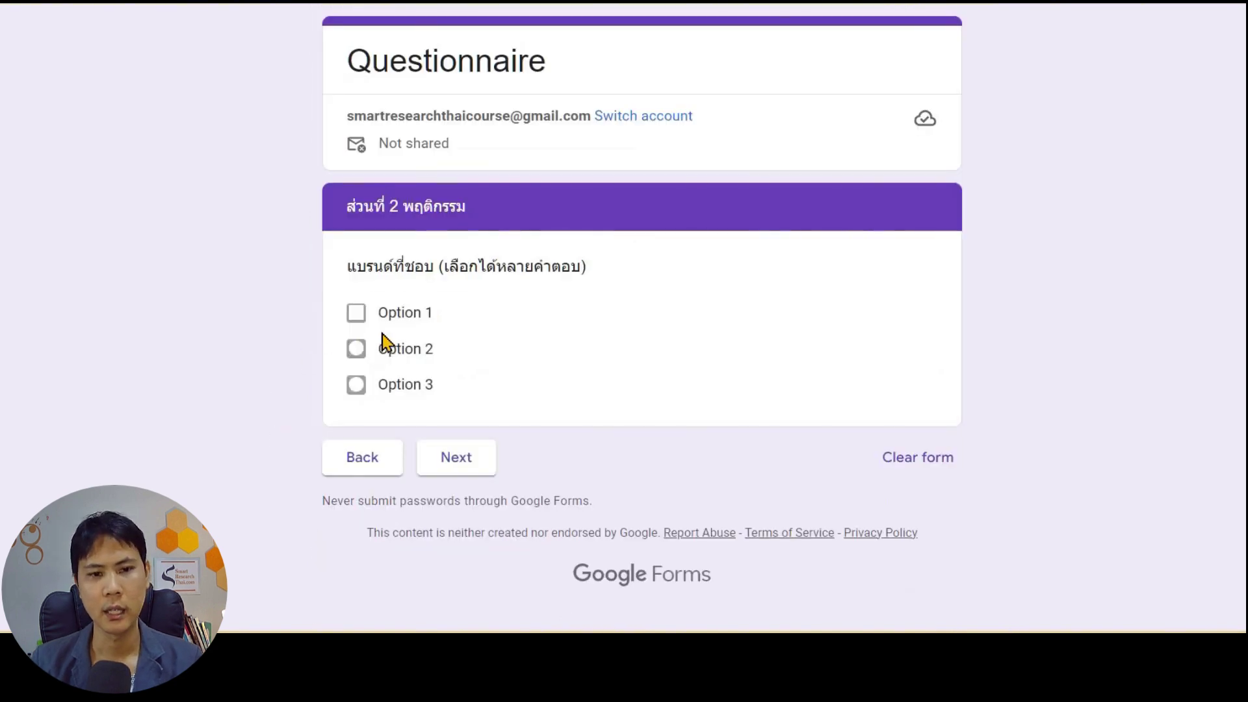
{"action": "left_click", "coordinate": [383, 347]}
{"action": "left_click", "coordinate": [356, 384]}
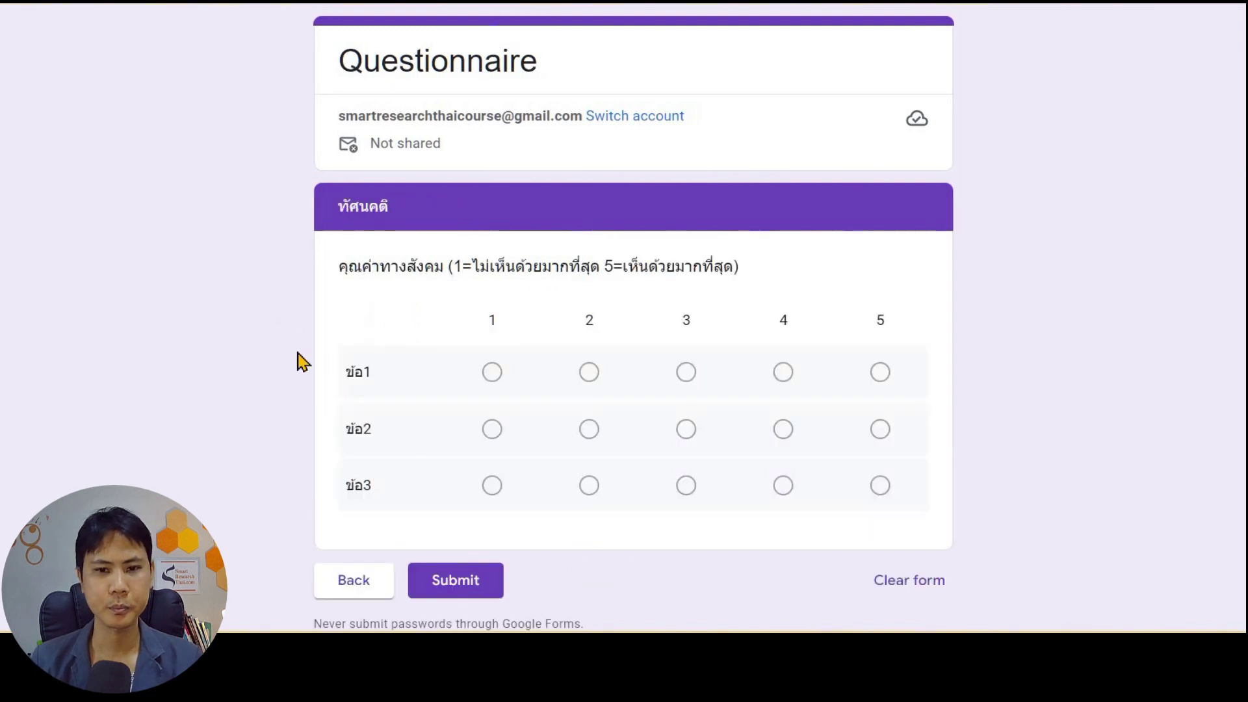
{"action": "left_click", "coordinate": [880, 370]}
{"action": "scroll", "coordinate": [715, 292], "scroll_direction": "down", "scroll_amount": 1}
{"action": "left_click", "coordinate": [494, 281]}
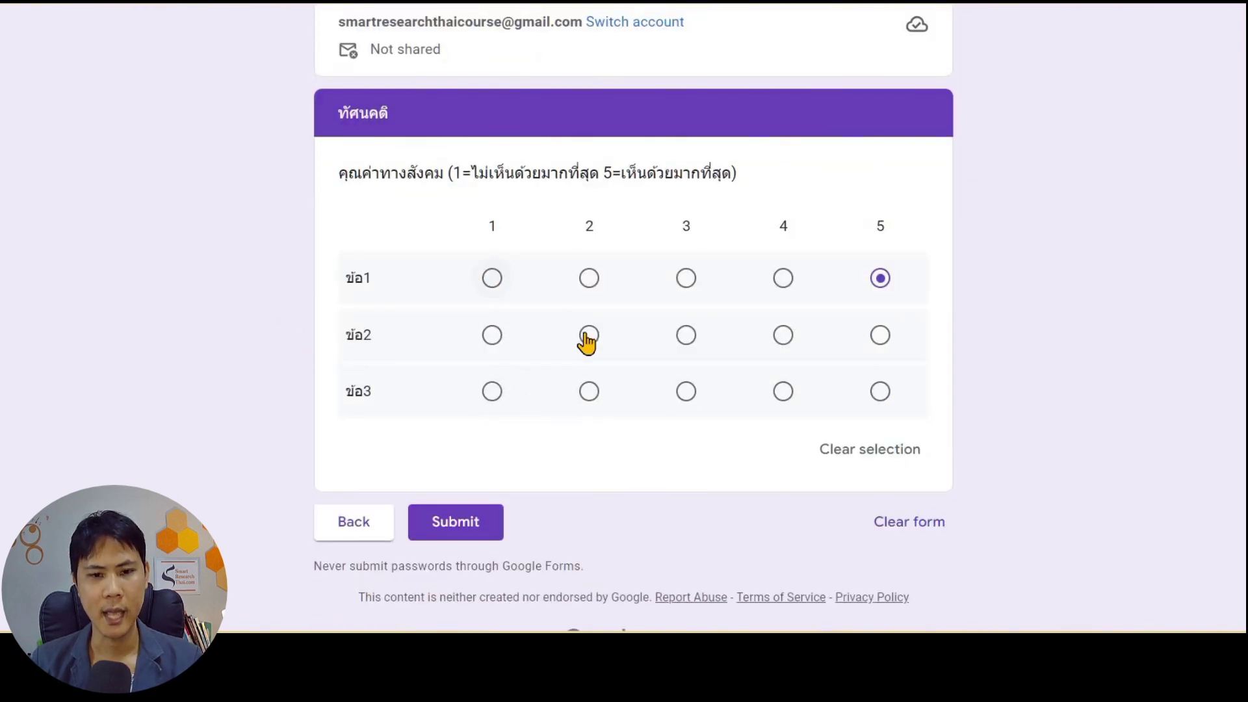
{"action": "left_click", "coordinate": [586, 338]}
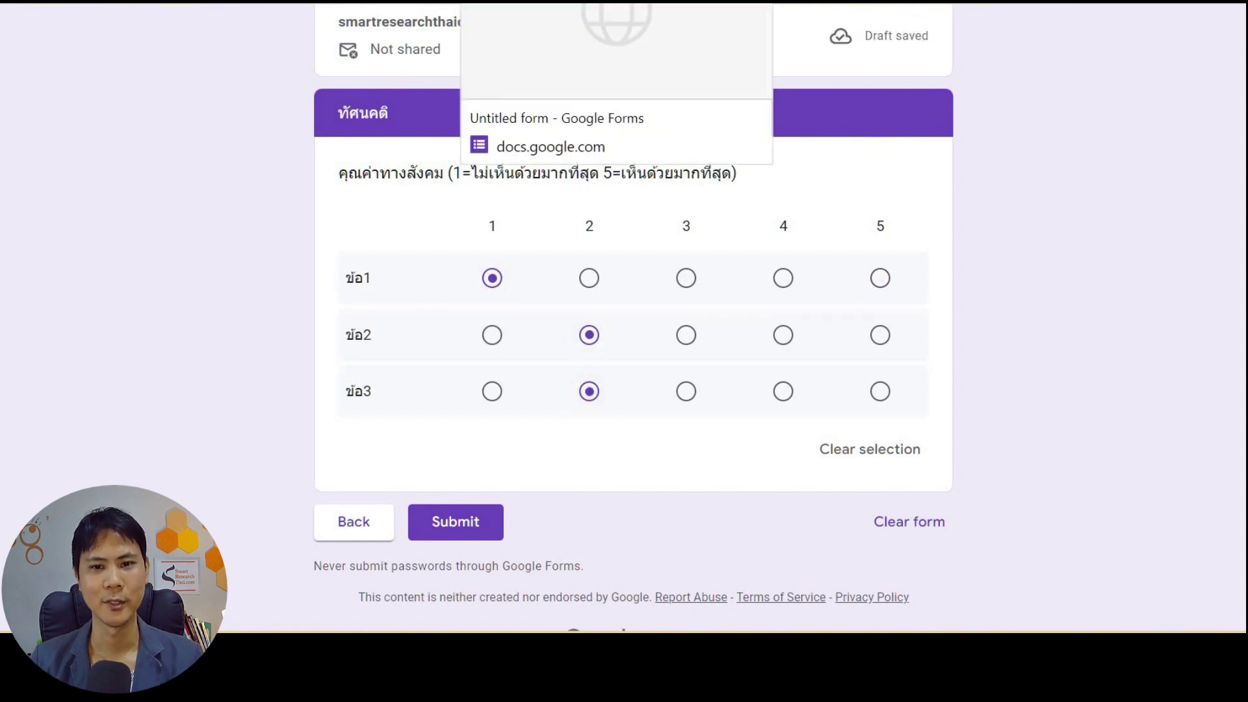
Step: Return to the form editor and require a response in each row of the "คุณค่าทางสังคม" grid
{"action": "left_click", "coordinate": [520, 4]}
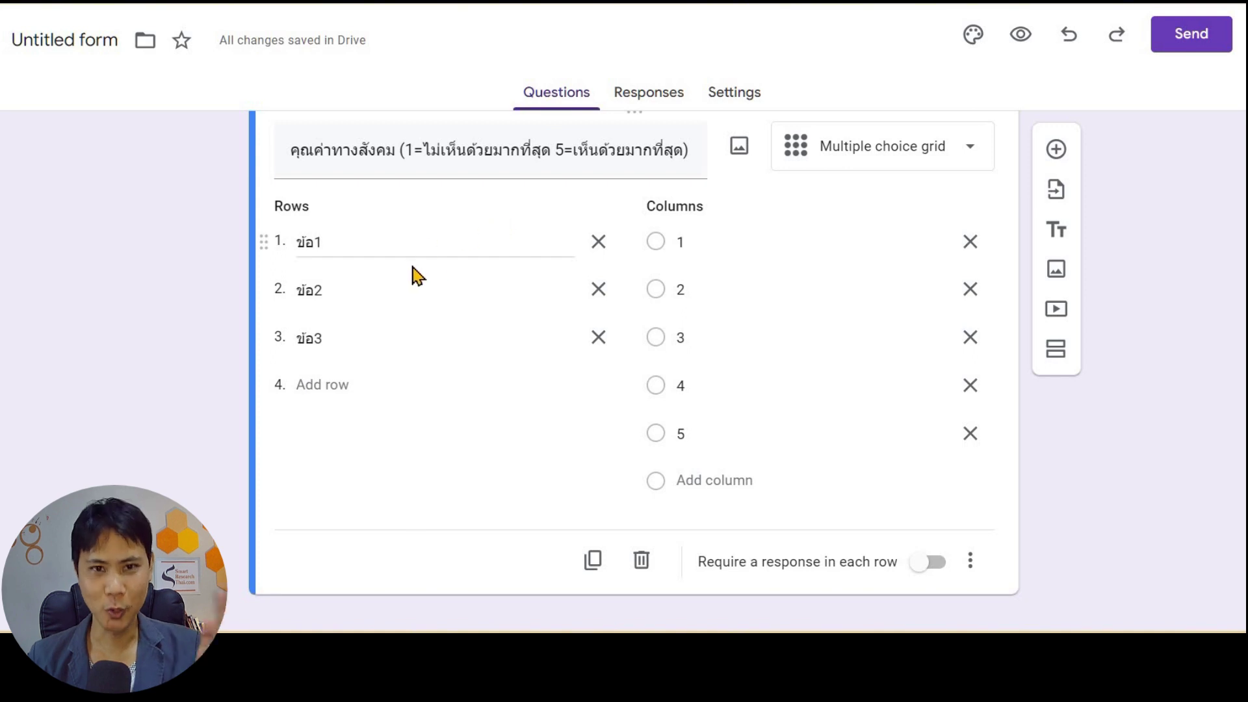
{"action": "scroll", "coordinate": [946, 539], "scroll_direction": "down", "scroll_amount": 1}
{"action": "left_click", "coordinate": [942, 532]}
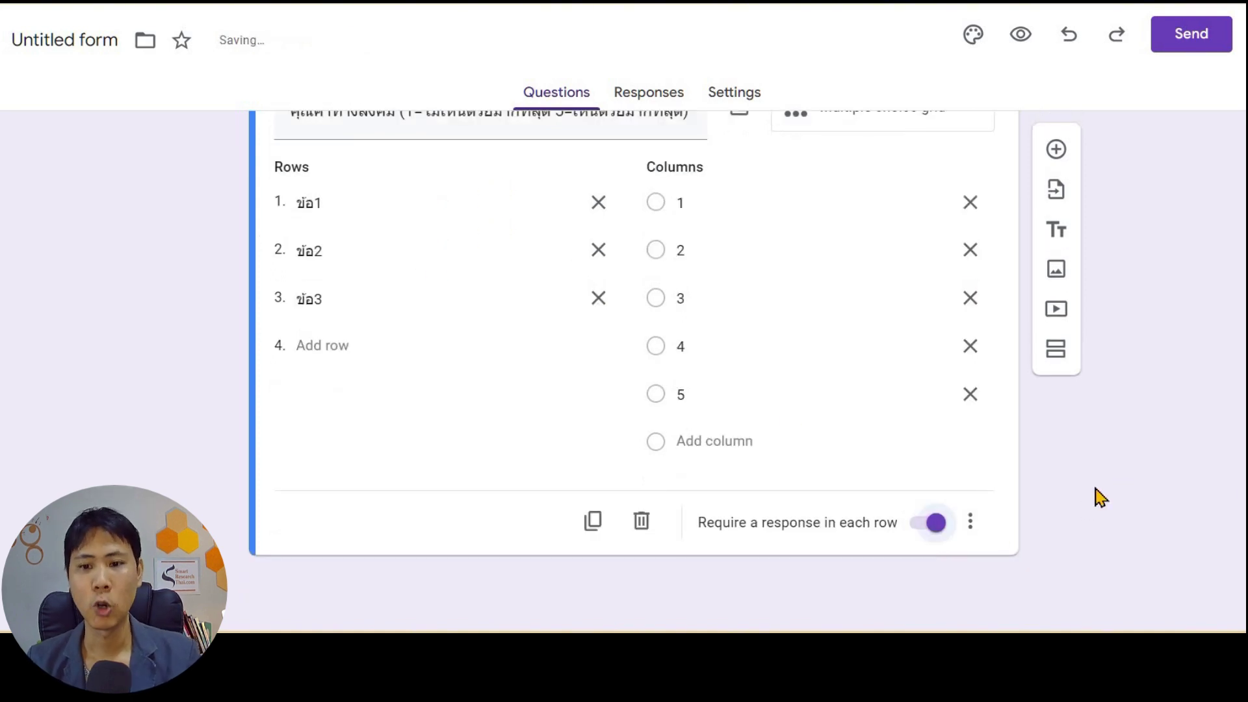
Step: Change the form theme to the orange colour with the darker of the two light orange backgrounds
{"action": "left_click", "coordinate": [972, 35]}
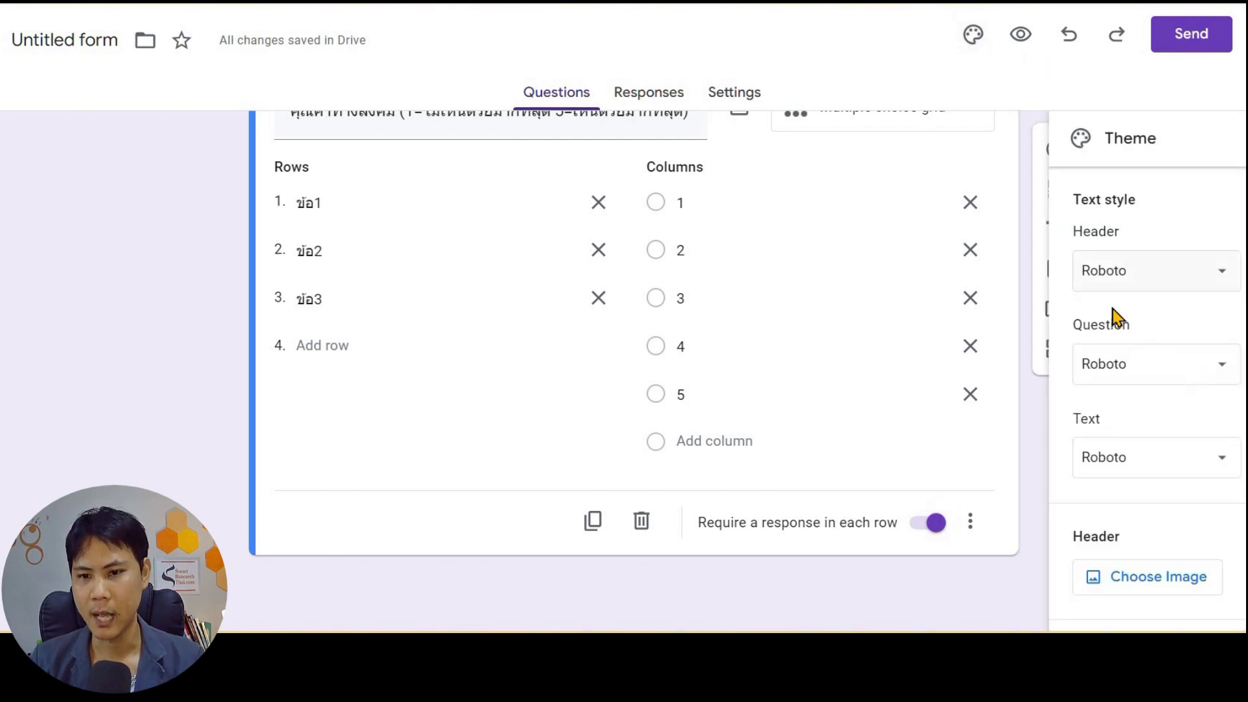
{"action": "scroll", "coordinate": [1147, 318], "scroll_direction": "down", "scroll_amount": 2}
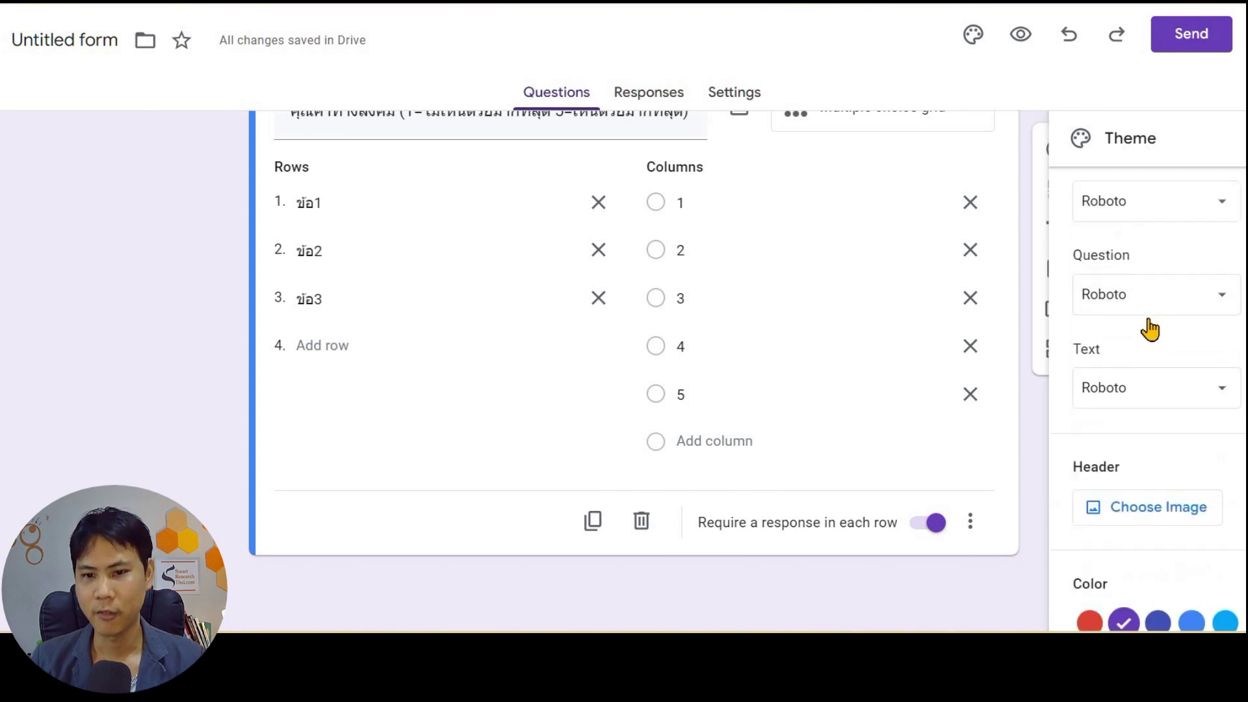
{"action": "scroll", "coordinate": [1137, 338], "scroll_direction": "down", "scroll_amount": 2}
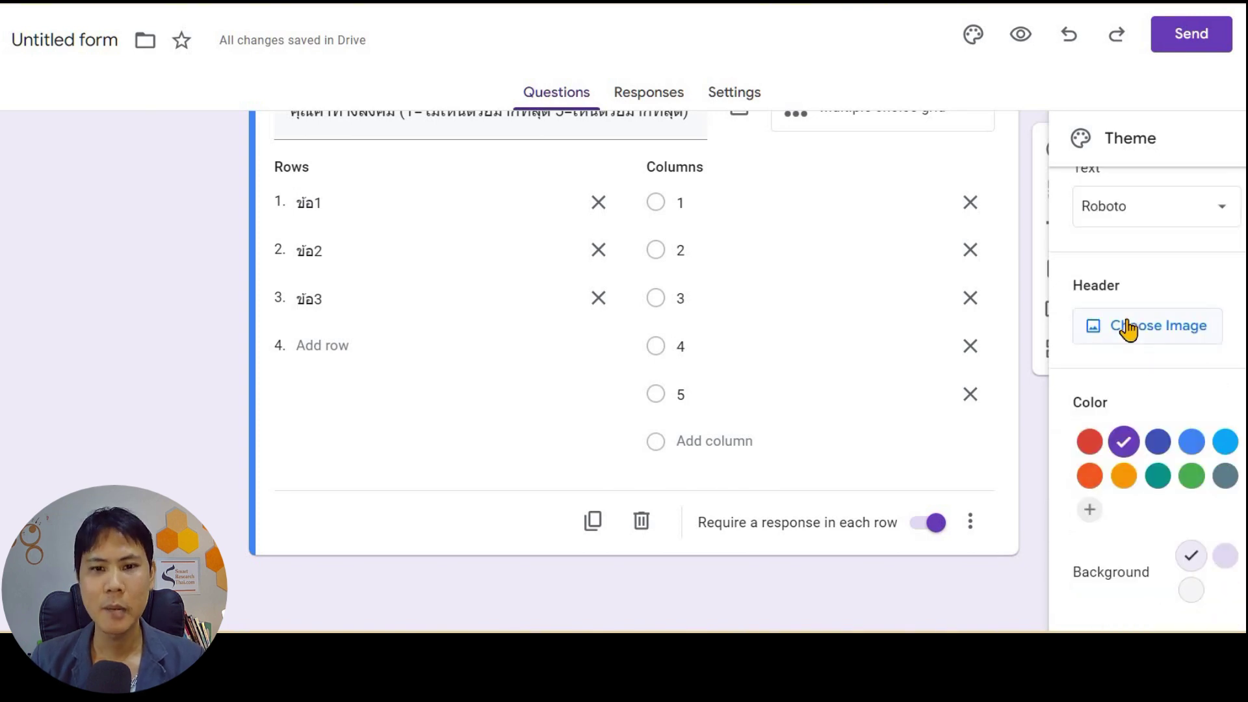
{"action": "left_click", "coordinate": [1123, 476]}
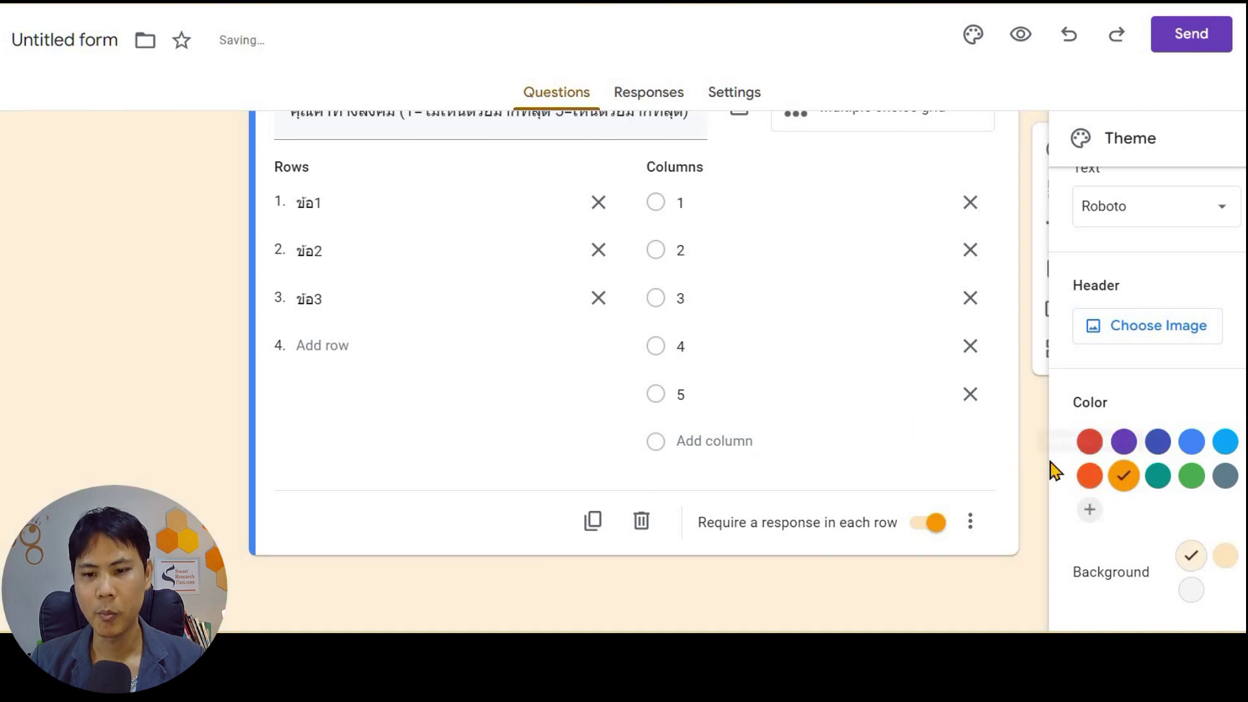
{"action": "left_click", "coordinate": [1225, 556]}
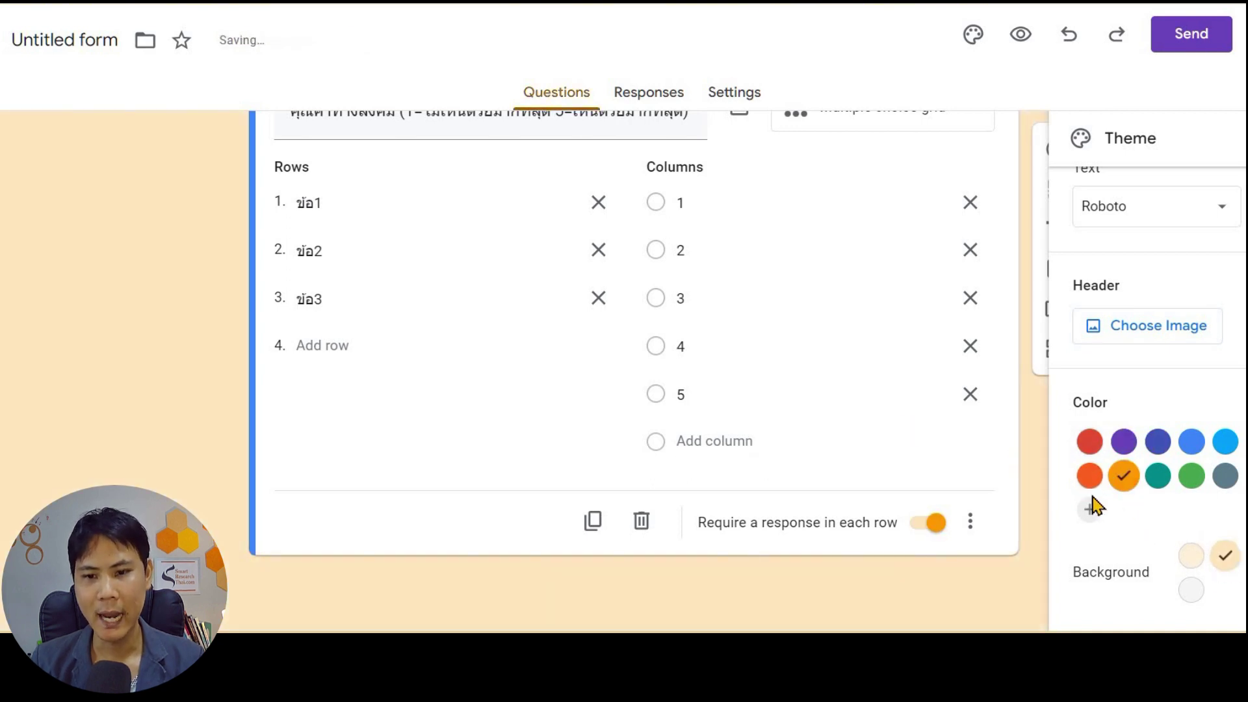
{"action": "scroll", "coordinate": [669, 356], "scroll_direction": "up", "scroll_amount": 15}
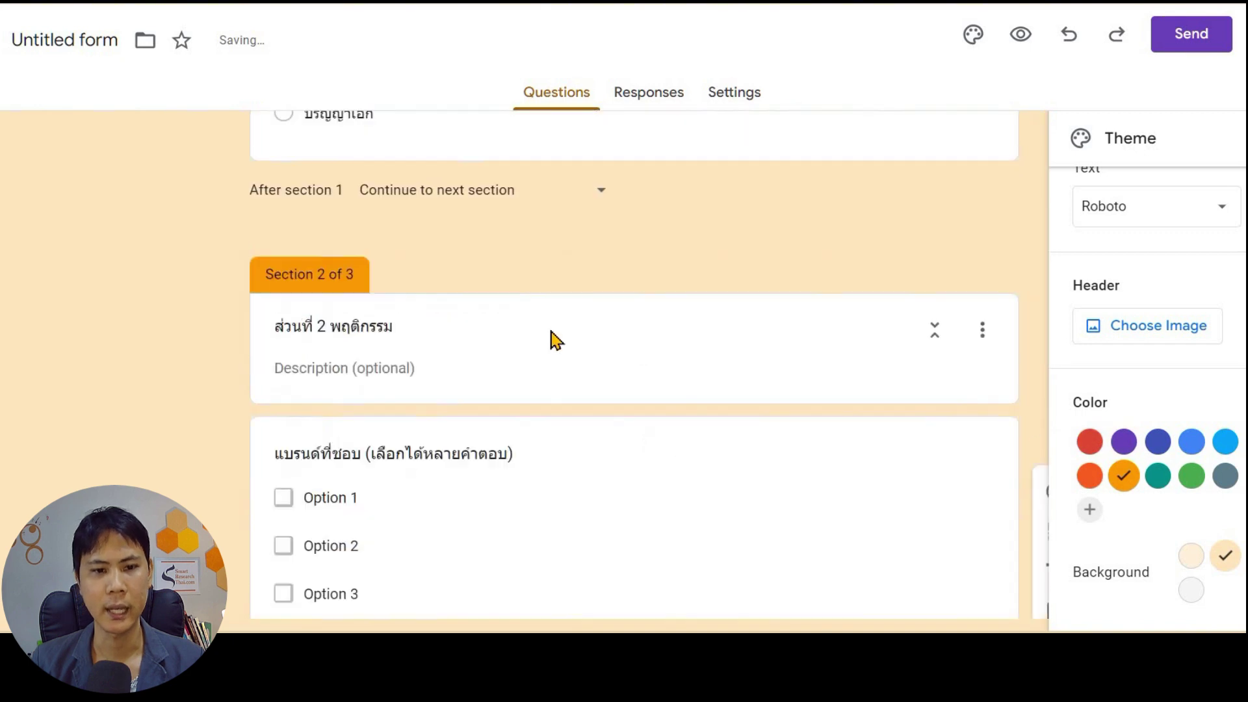
{"action": "scroll", "coordinate": [795, 286], "scroll_direction": "up", "scroll_amount": 2}
{"action": "left_click", "coordinate": [1178, 138]}
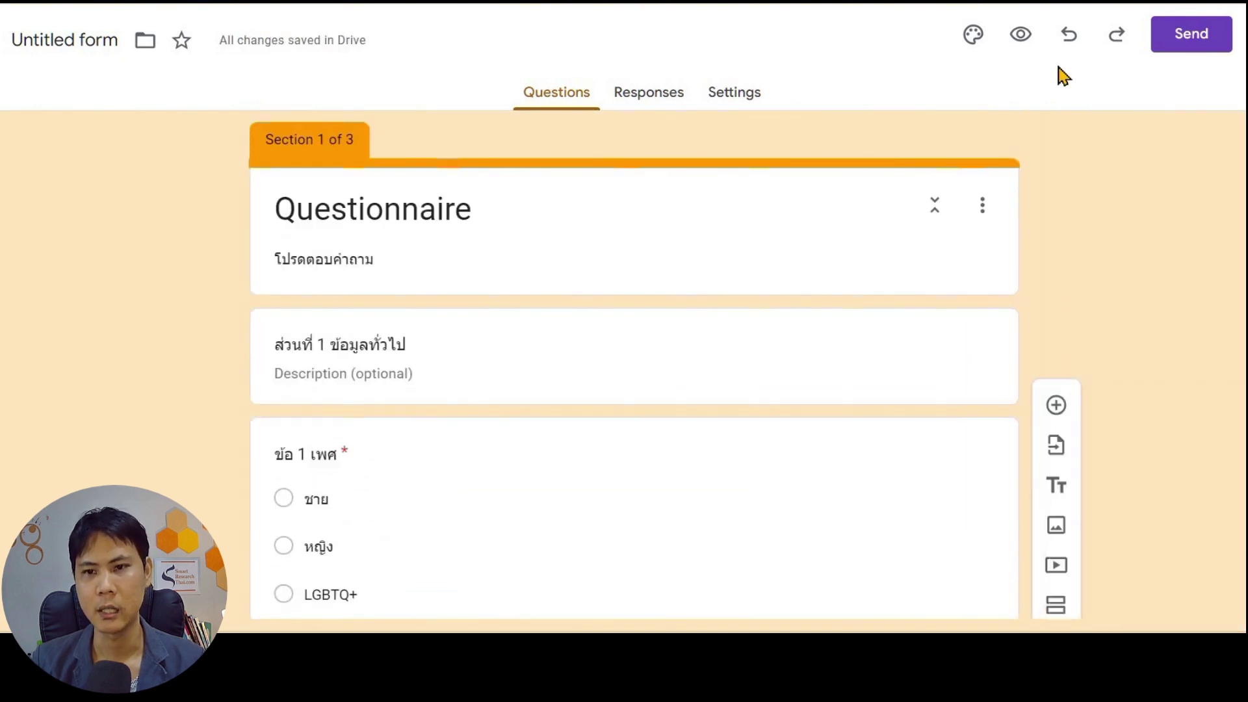
Step: Examine the options for sending the form by email, by shortened link and as embed HTML, and close them without sending
{"action": "left_click", "coordinate": [1243, 34]}
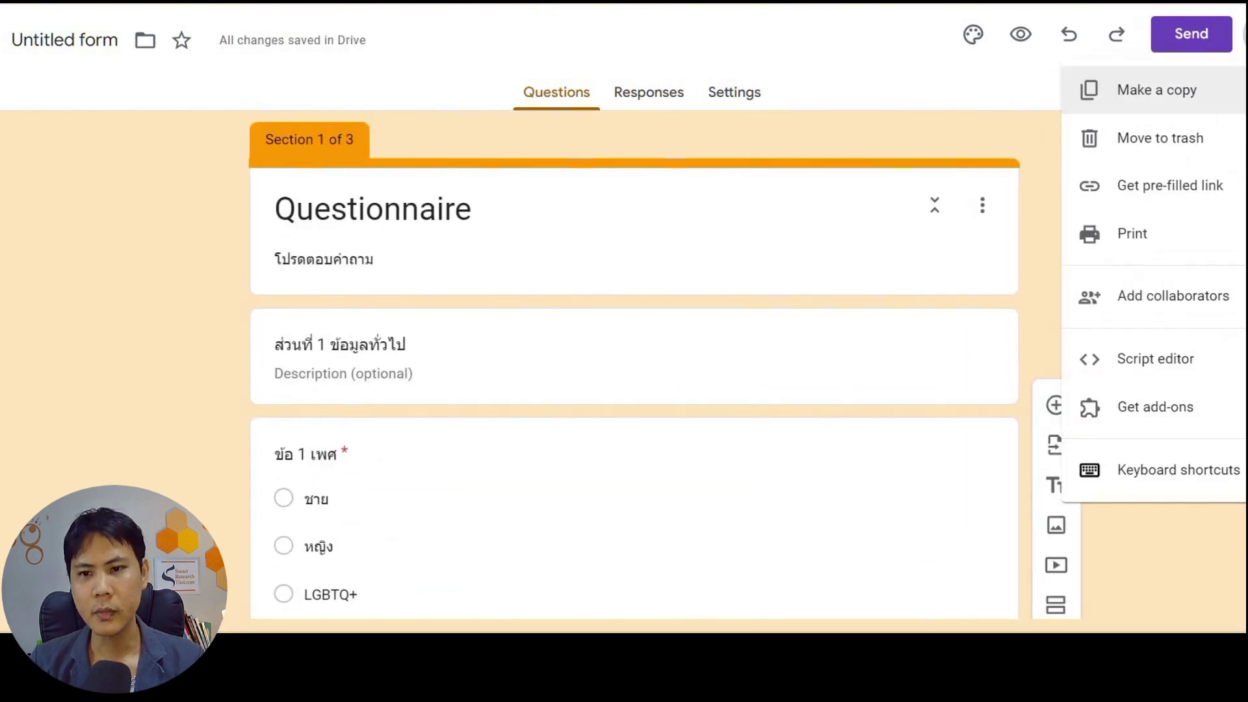
{"action": "left_click", "coordinate": [1192, 39]}
{"action": "left_click", "coordinate": [1196, 40]}
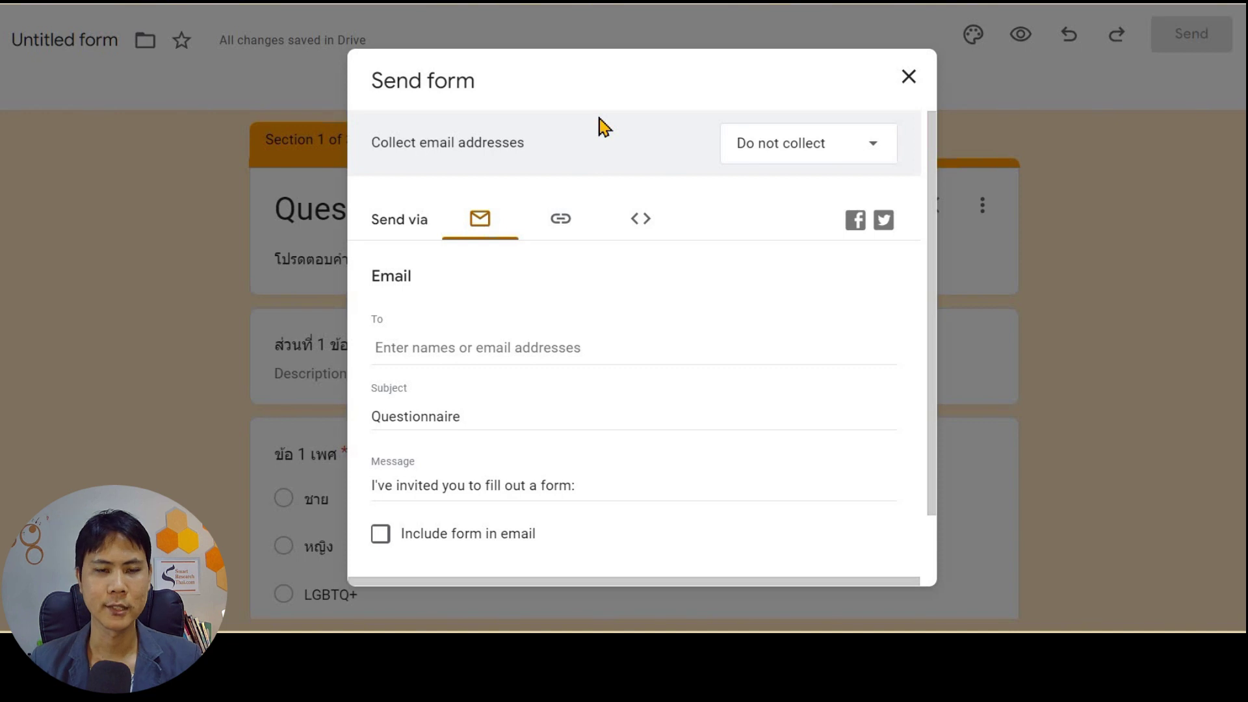
{"action": "left_click", "coordinate": [485, 348]}
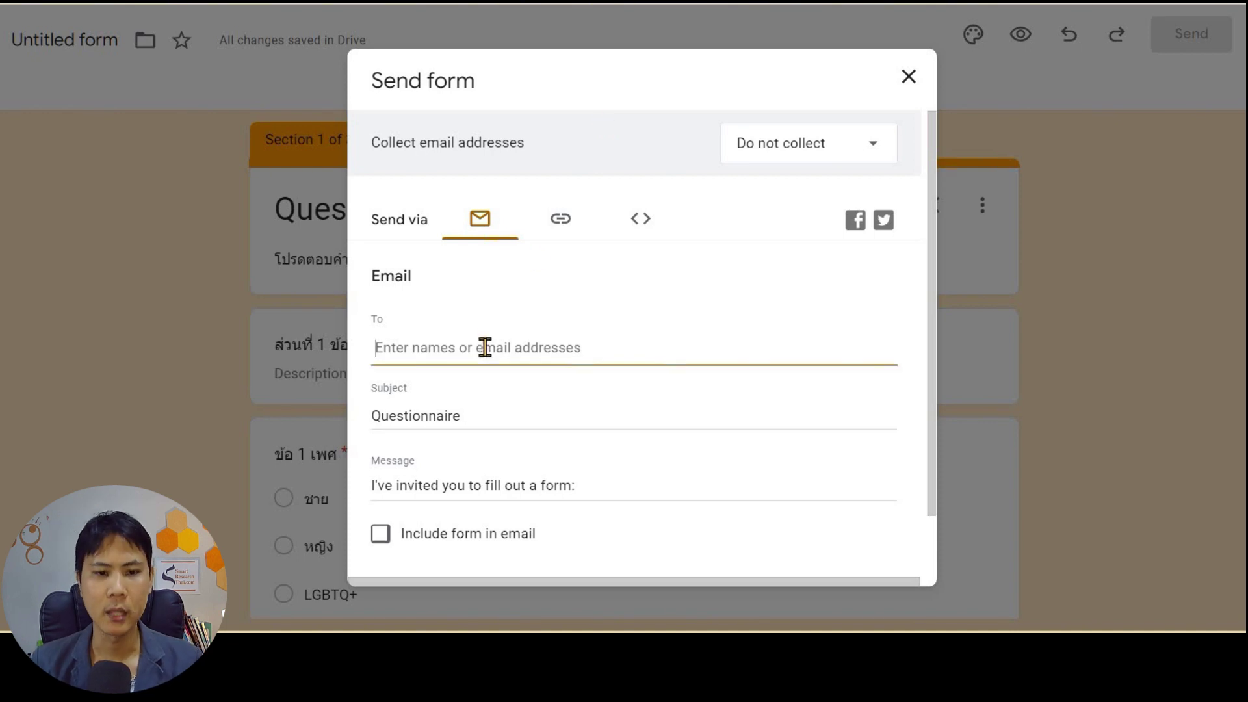
{"action": "left_click", "coordinate": [561, 223]}
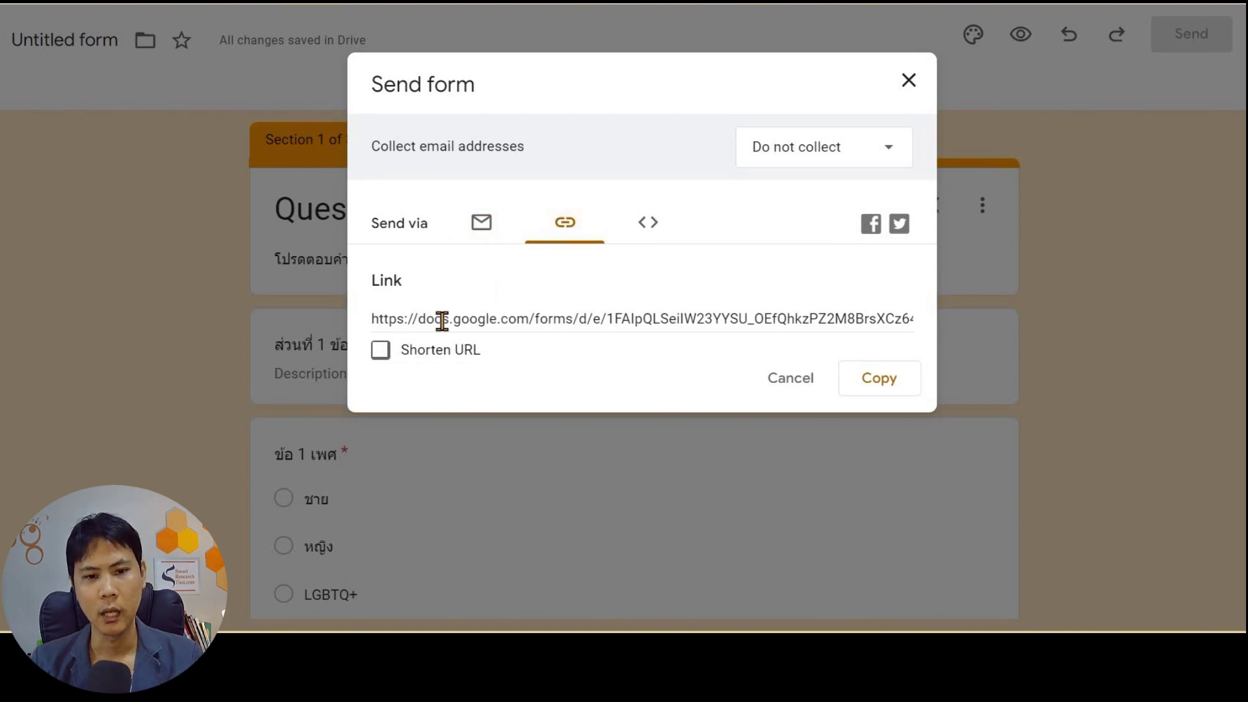
{"action": "left_click", "coordinate": [381, 354]}
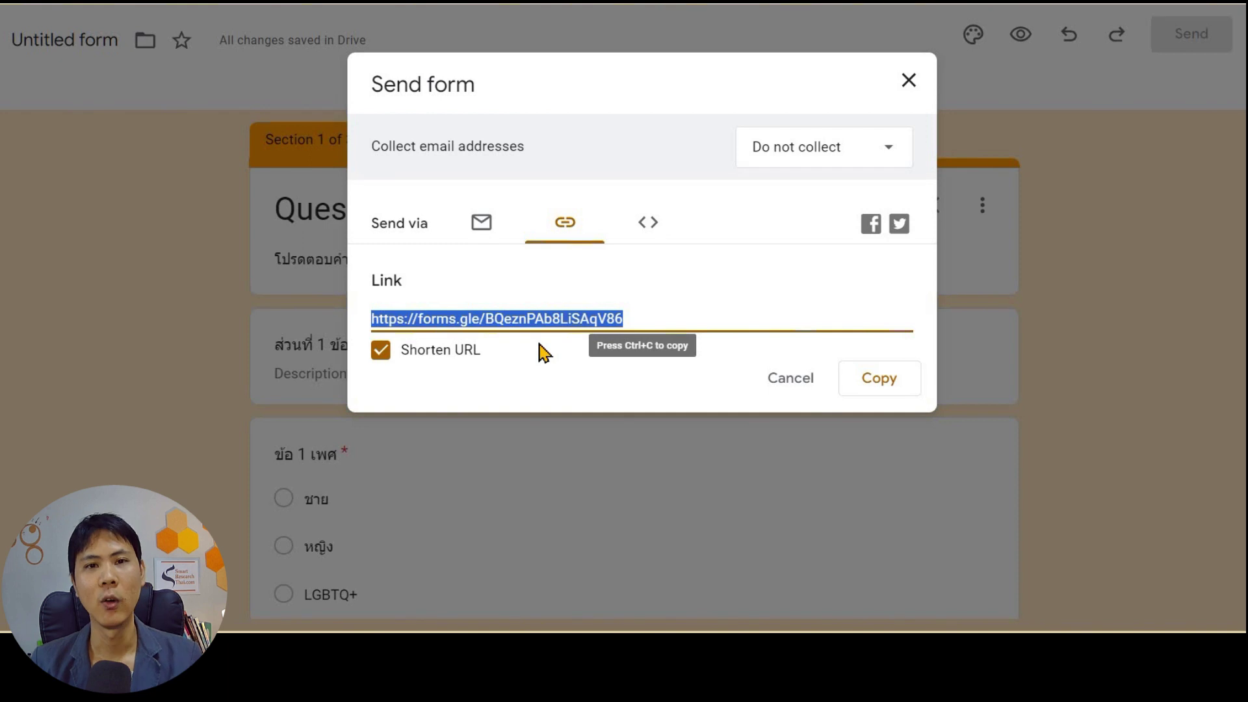
{"action": "left_click", "coordinate": [647, 224]}
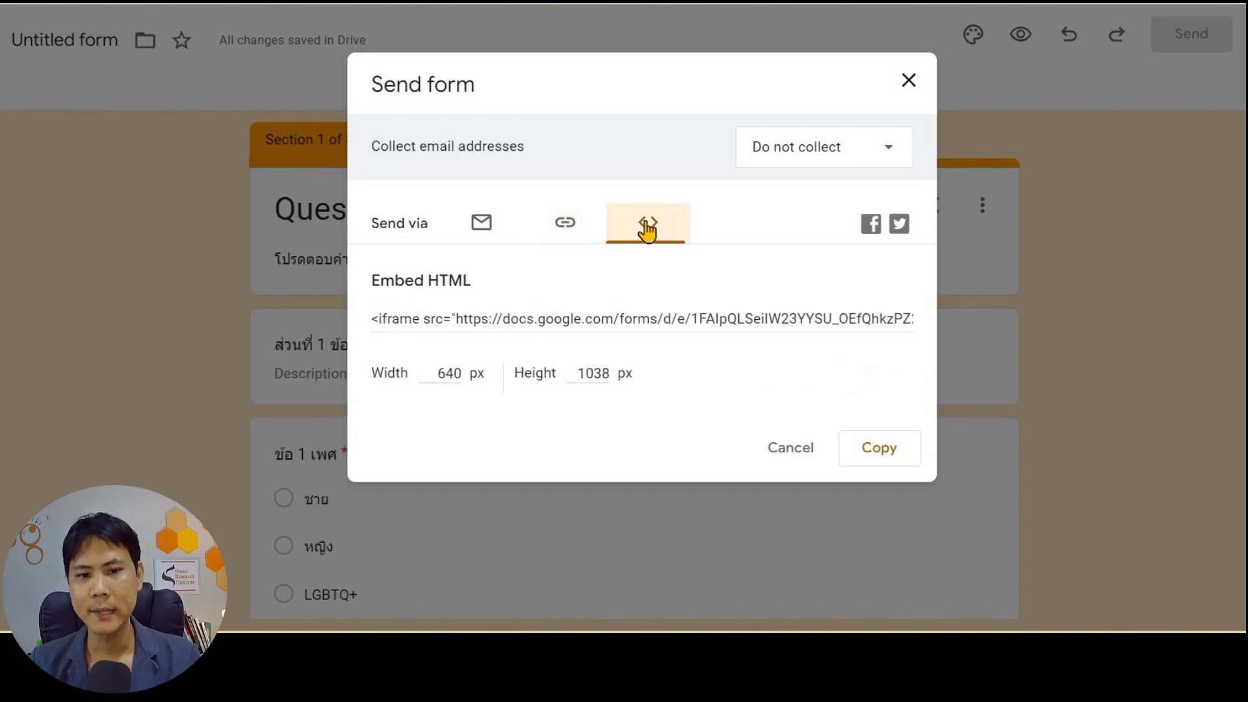
{"action": "left_click", "coordinate": [638, 311]}
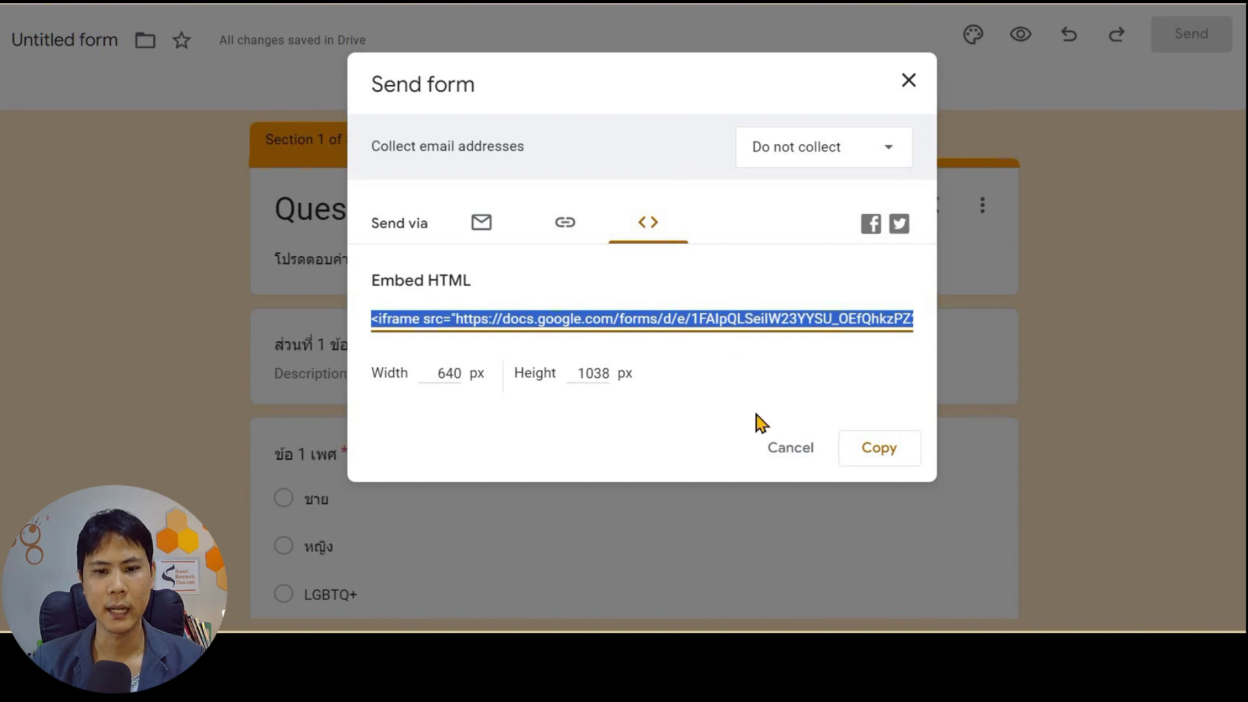
{"action": "left_click", "coordinate": [780, 447]}
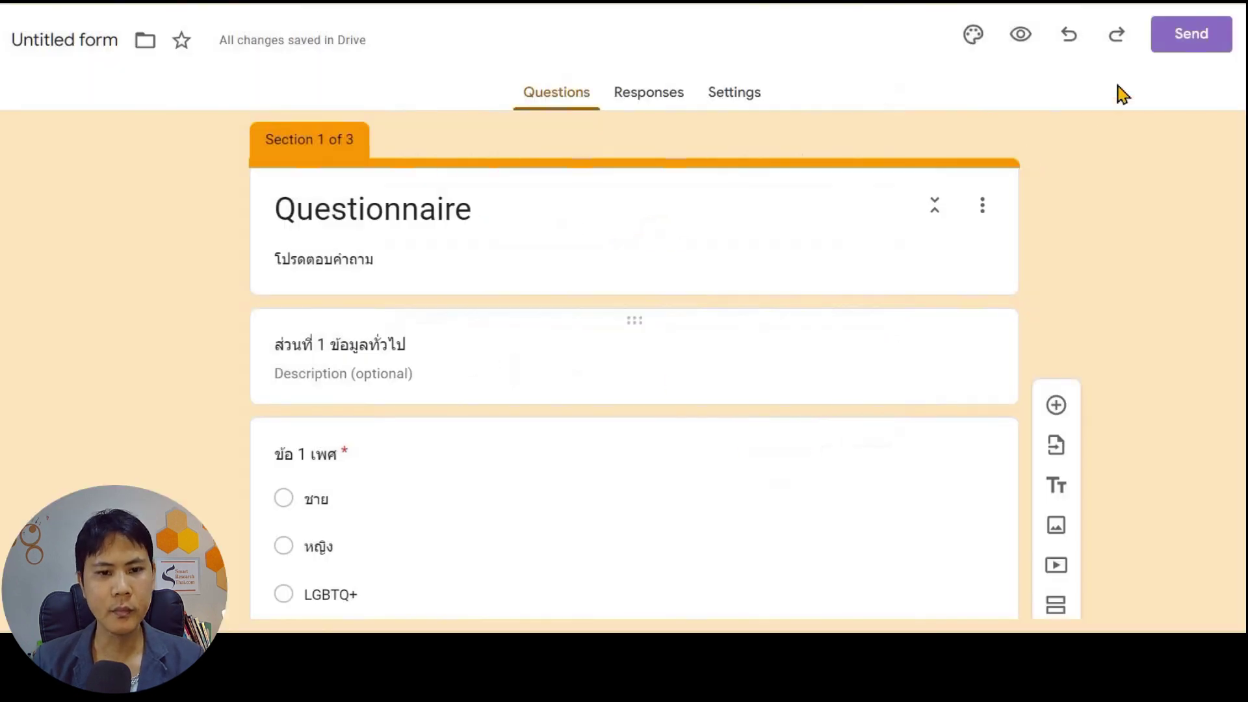
Step: Go through the email, link and embed methods of sharing the form once more and leave without sending
{"action": "left_click", "coordinate": [1184, 39]}
{"action": "scroll", "coordinate": [754, 279], "scroll_direction": "down", "scroll_amount": 1}
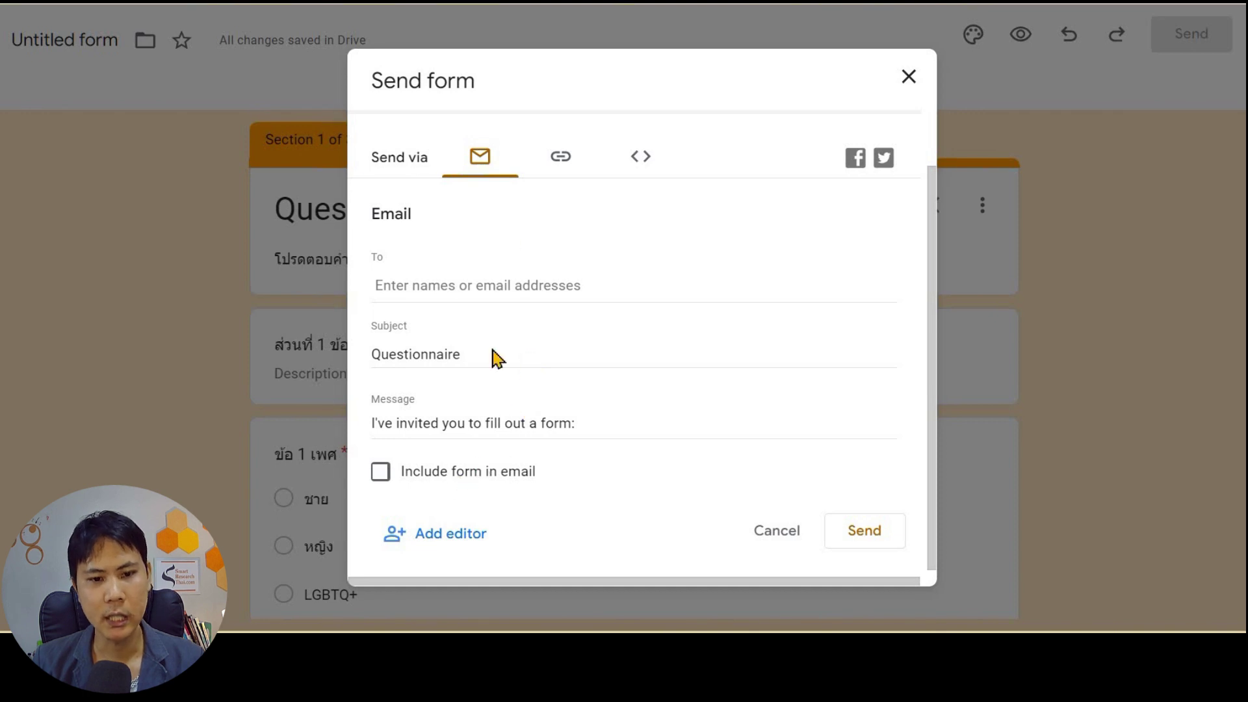
{"action": "left_click", "coordinate": [560, 158]}
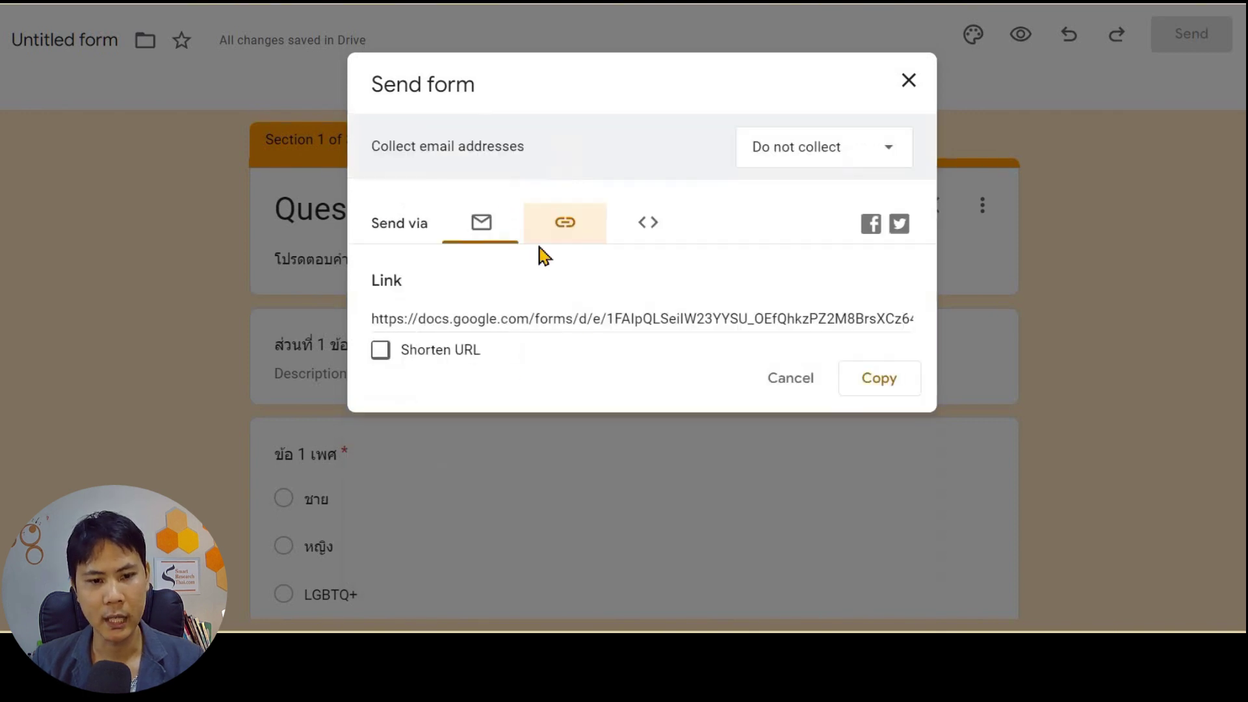
{"action": "left_click", "coordinate": [648, 222]}
{"action": "left_click", "coordinate": [909, 80]}
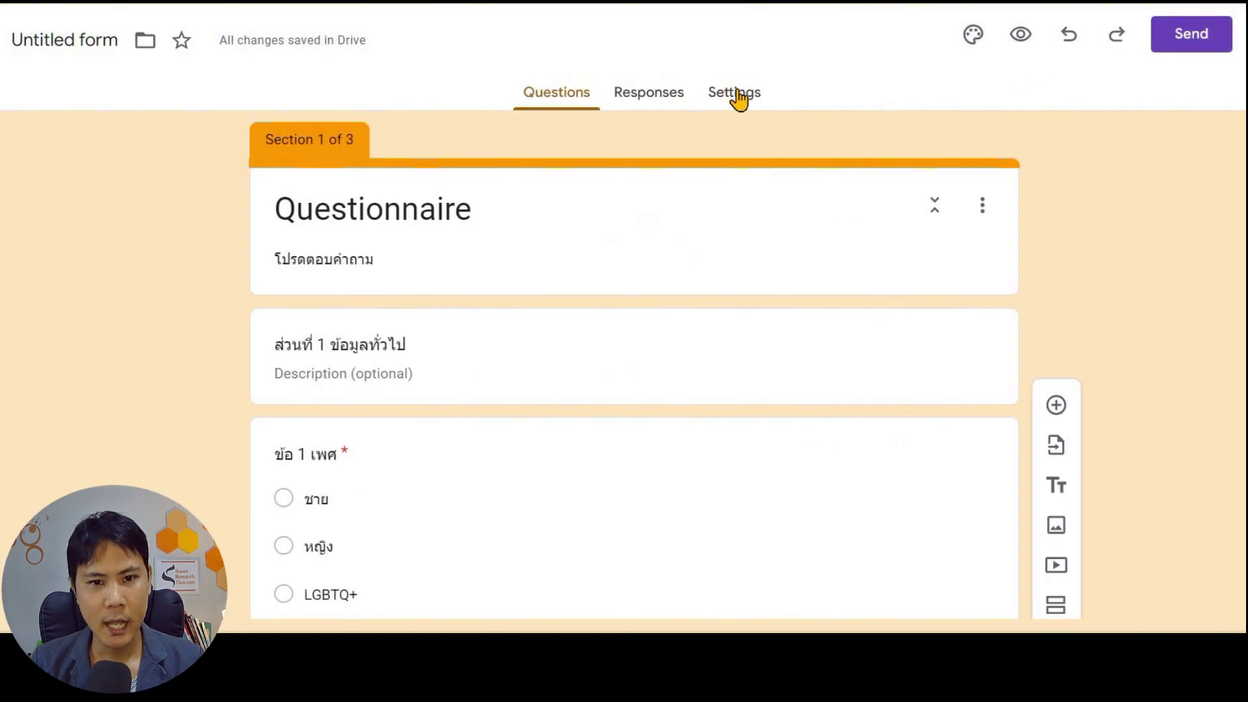
Step: Check the form's collected responses page and look over the general form settings
{"action": "left_click", "coordinate": [659, 102]}
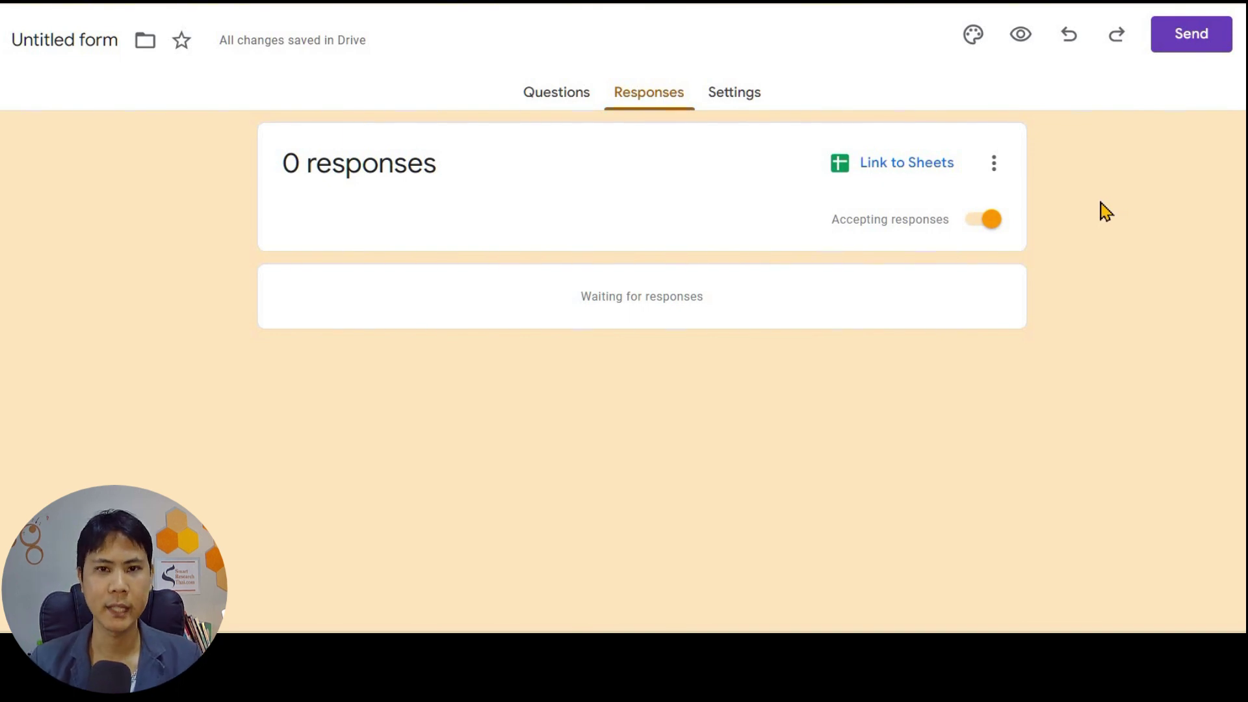
{"action": "left_click", "coordinate": [754, 111]}
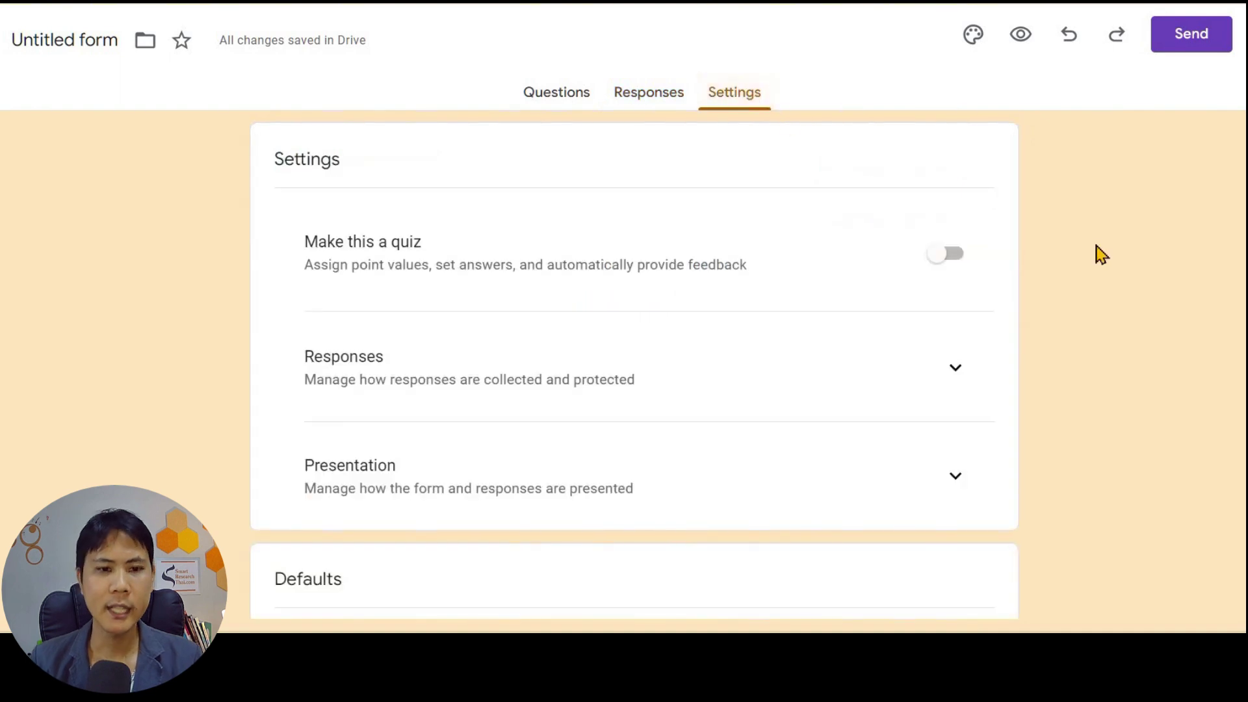
{"action": "scroll", "coordinate": [1113, 268], "scroll_direction": "down", "scroll_amount": 1}
{"action": "scroll", "coordinate": [1105, 267], "scroll_direction": "up", "scroll_amount": 1}
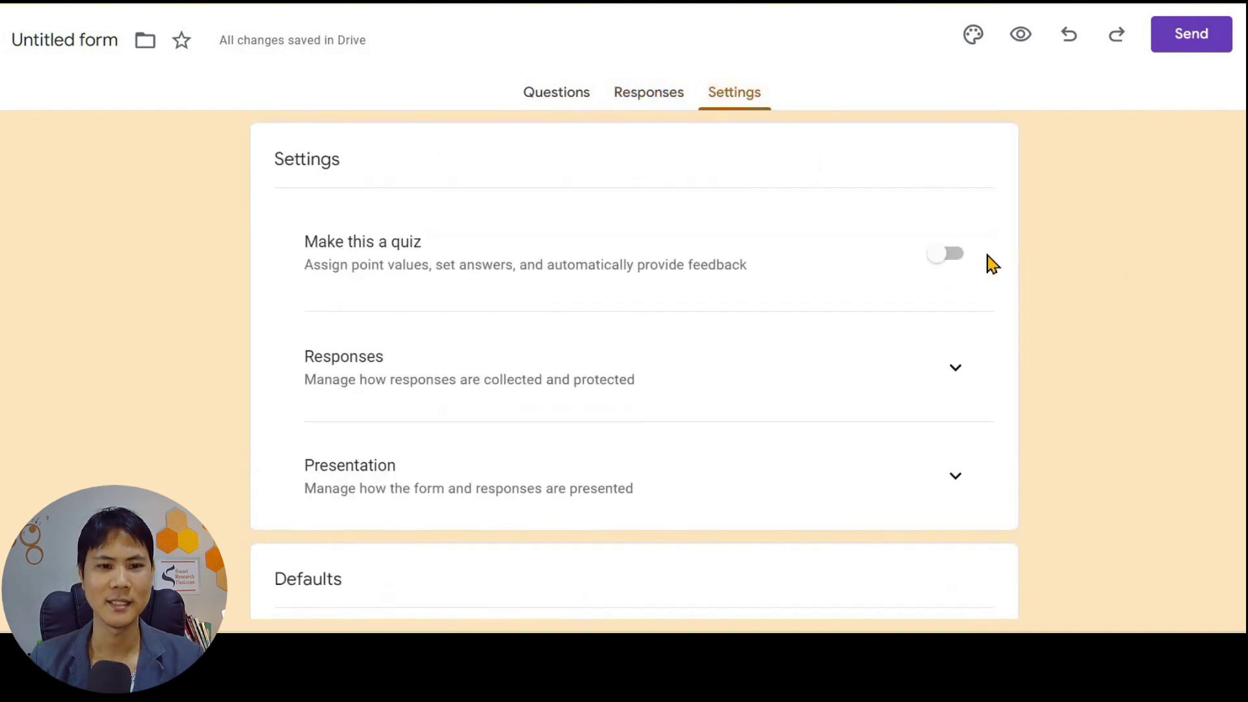
Step: Try making the form a quiz to review its grade release, respondent and default point options, and turn it off again
{"action": "left_click", "coordinate": [947, 255]}
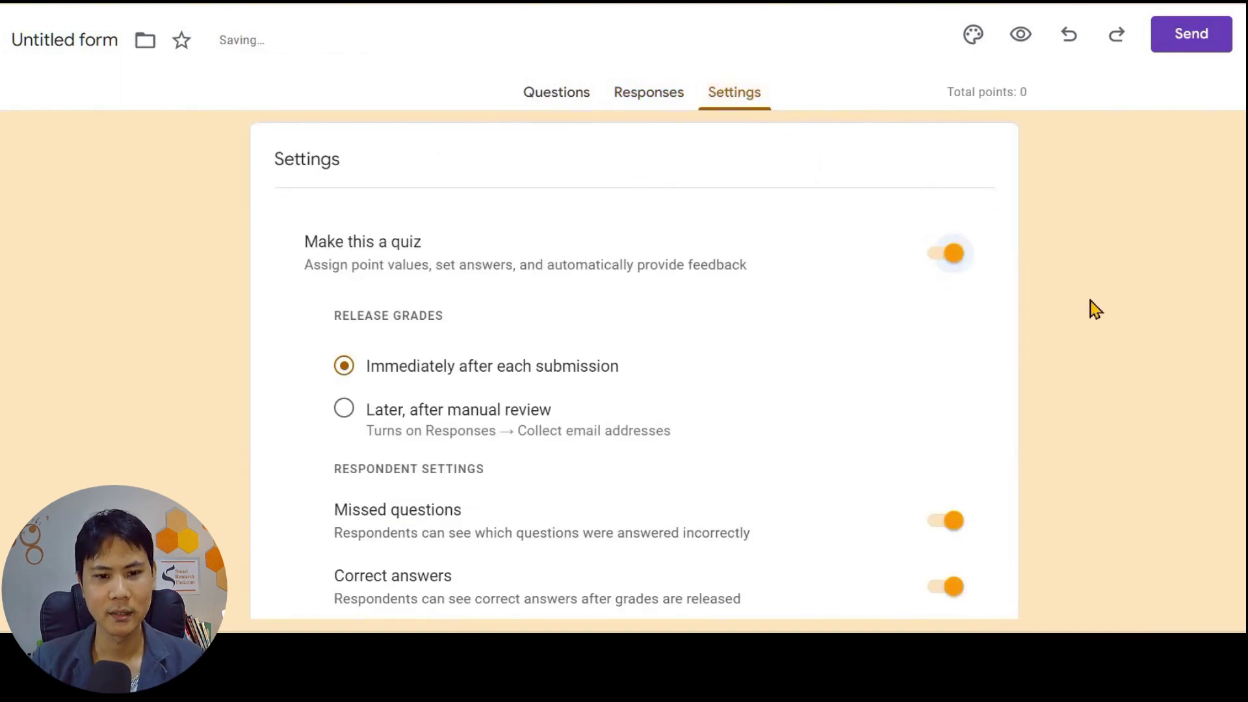
{"action": "scroll", "coordinate": [1096, 309], "scroll_direction": "down", "scroll_amount": 1}
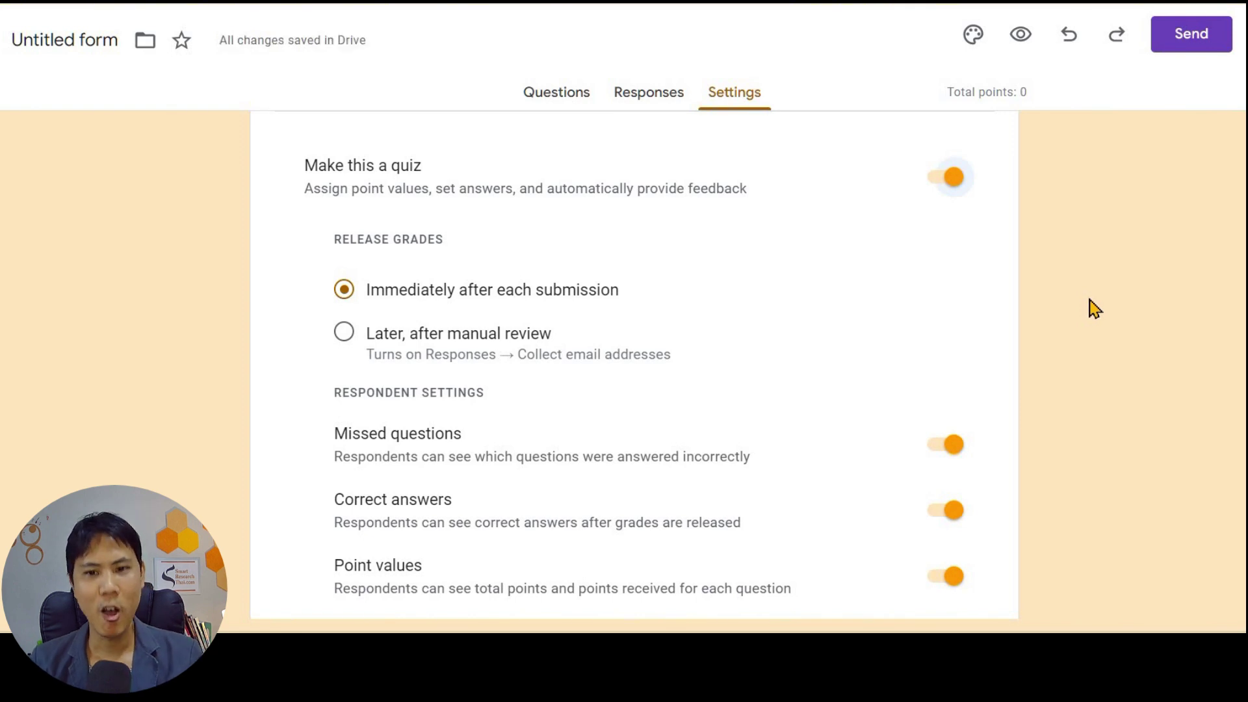
{"action": "scroll", "coordinate": [1095, 308], "scroll_direction": "down", "scroll_amount": 1}
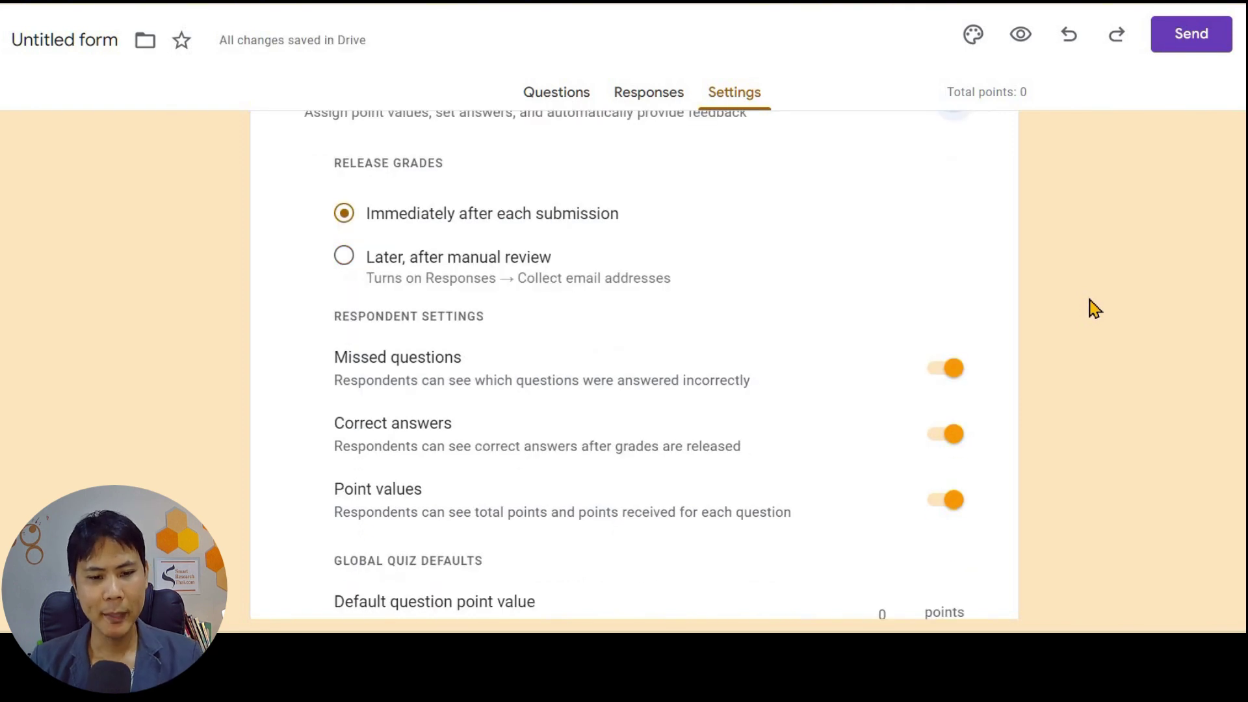
{"action": "scroll", "coordinate": [1096, 309], "scroll_direction": "down", "scroll_amount": 1}
{"action": "scroll", "coordinate": [1095, 309], "scroll_direction": "down", "scroll_amount": 1}
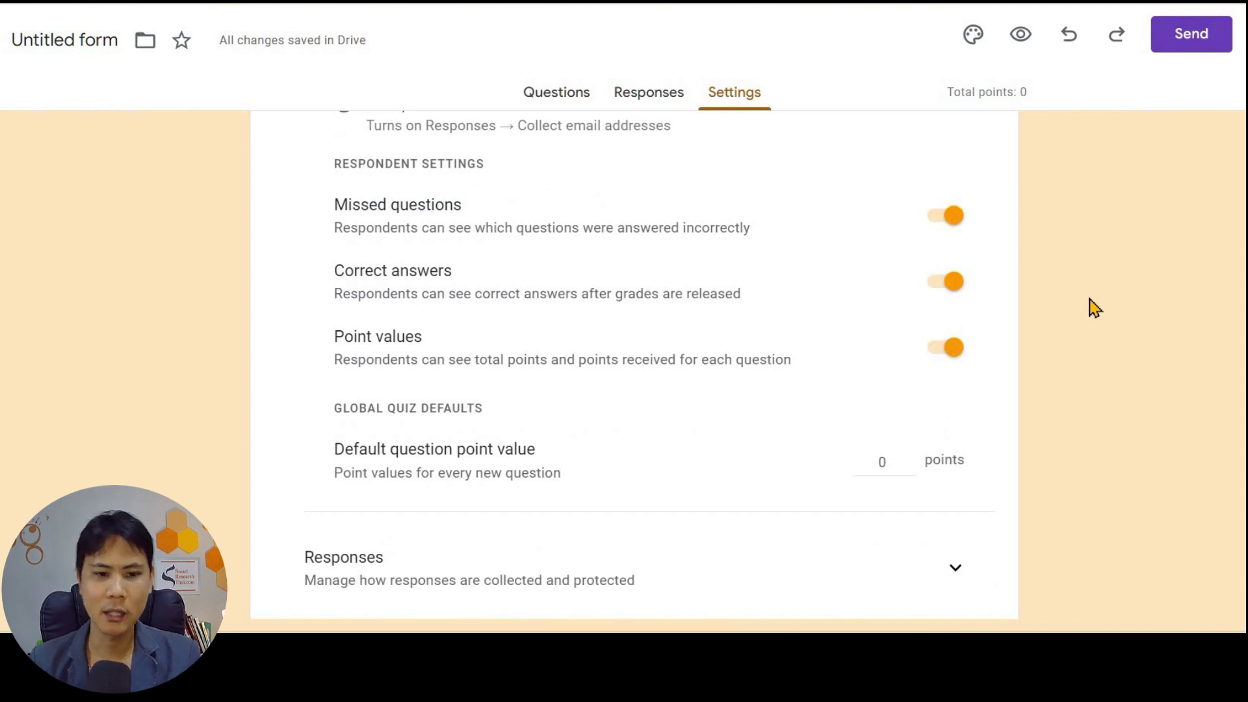
{"action": "scroll", "coordinate": [1095, 311], "scroll_direction": "up", "scroll_amount": 4}
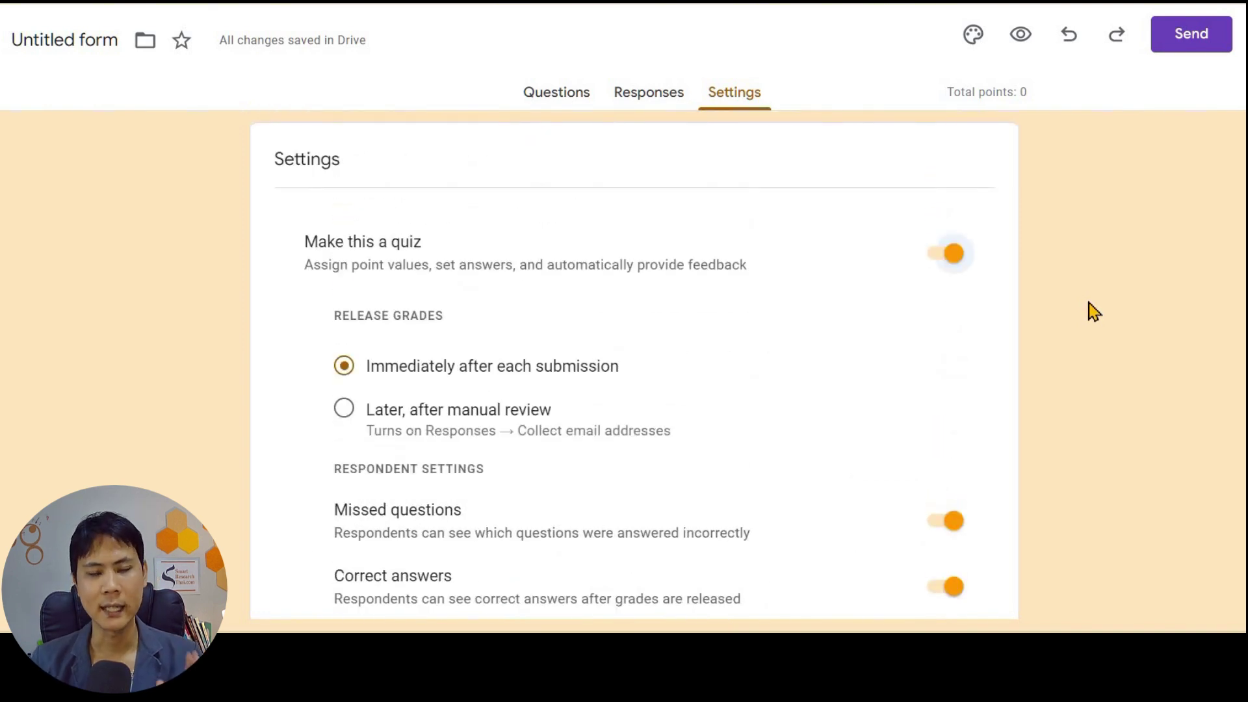
{"action": "left_click", "coordinate": [954, 255]}
Step: Expand the settings for how responses are collected and review the choices for collecting email addresses
{"action": "scroll", "coordinate": [947, 309], "scroll_direction": "down", "scroll_amount": 1}
{"action": "left_click", "coordinate": [949, 308]}
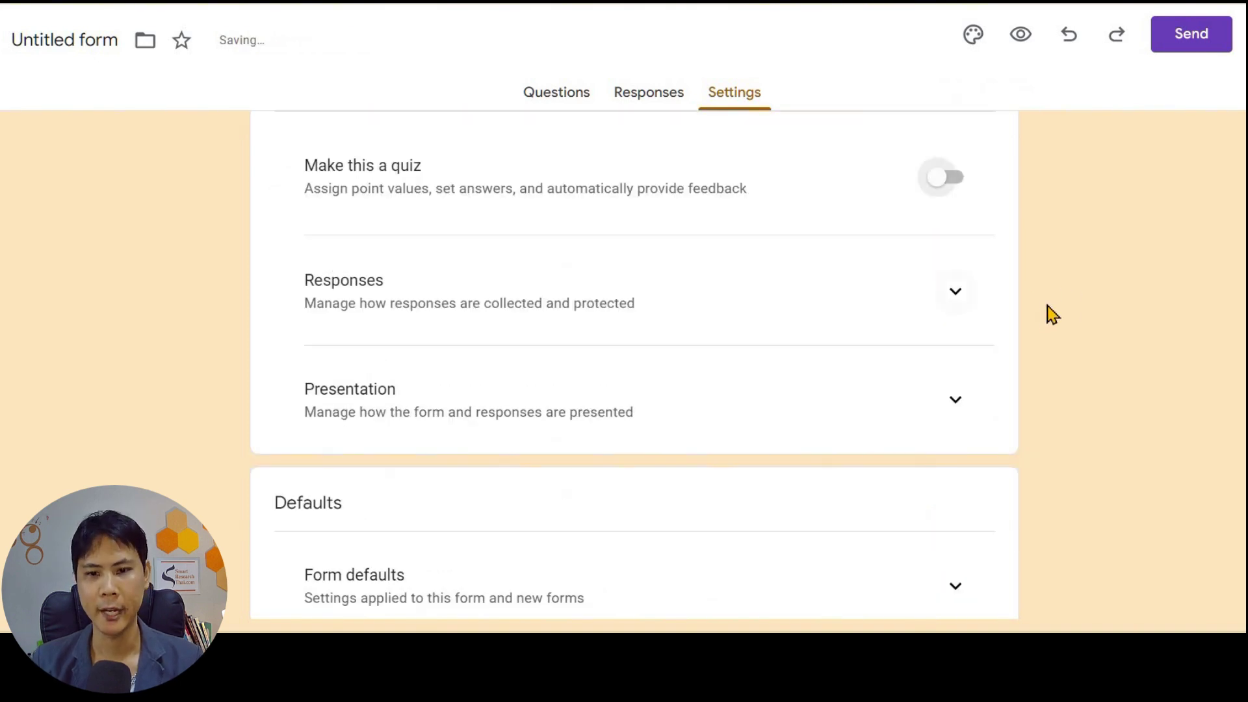
{"action": "scroll", "coordinate": [1053, 314], "scroll_direction": "down", "scroll_amount": 1}
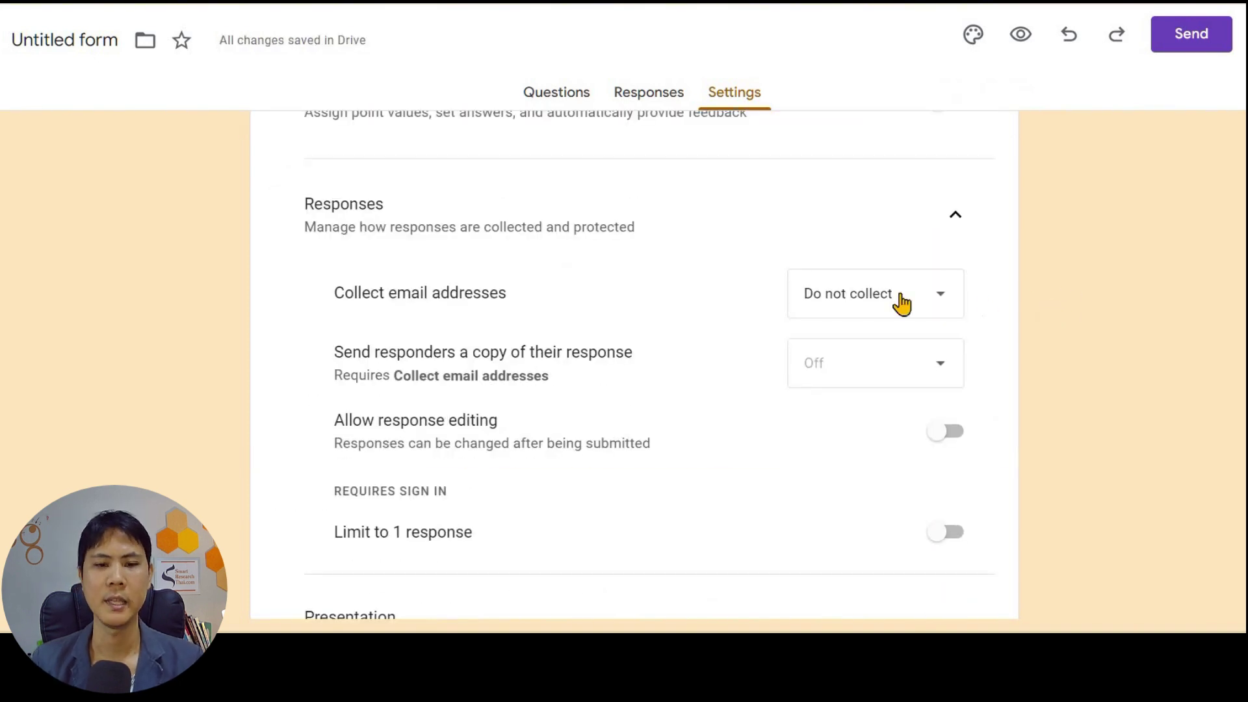
{"action": "left_click", "coordinate": [934, 305]}
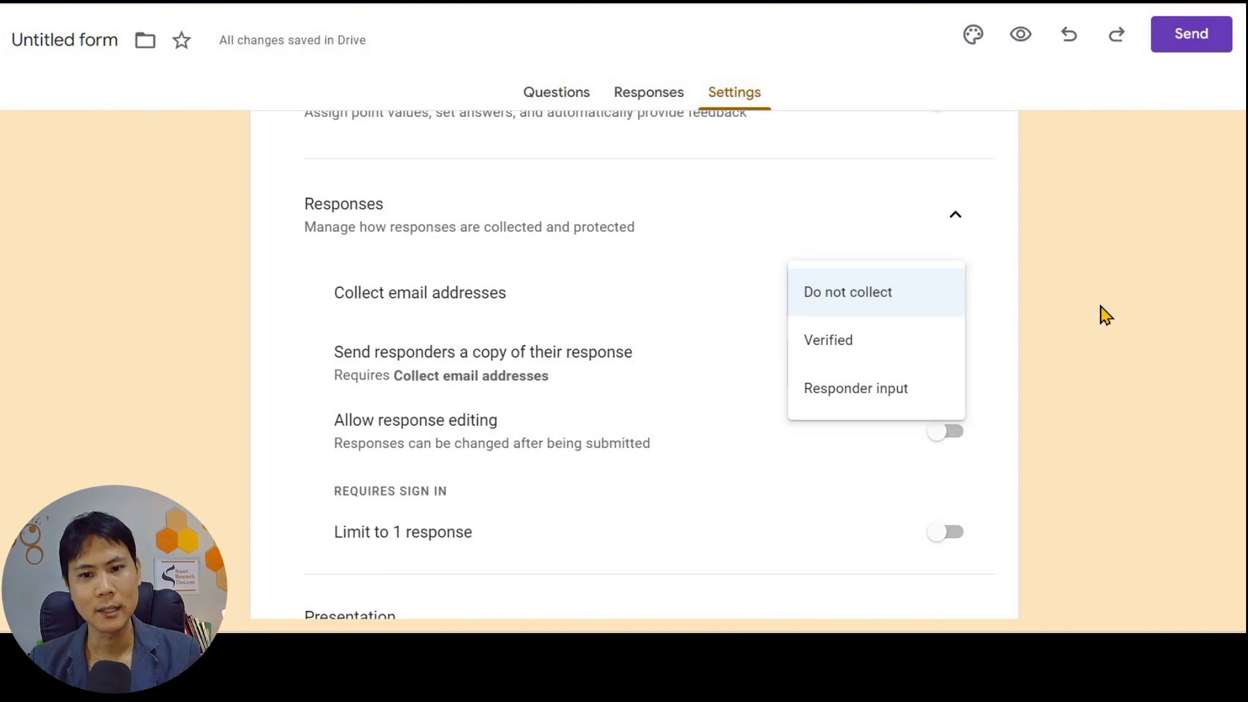
{"action": "left_click", "coordinate": [1105, 315]}
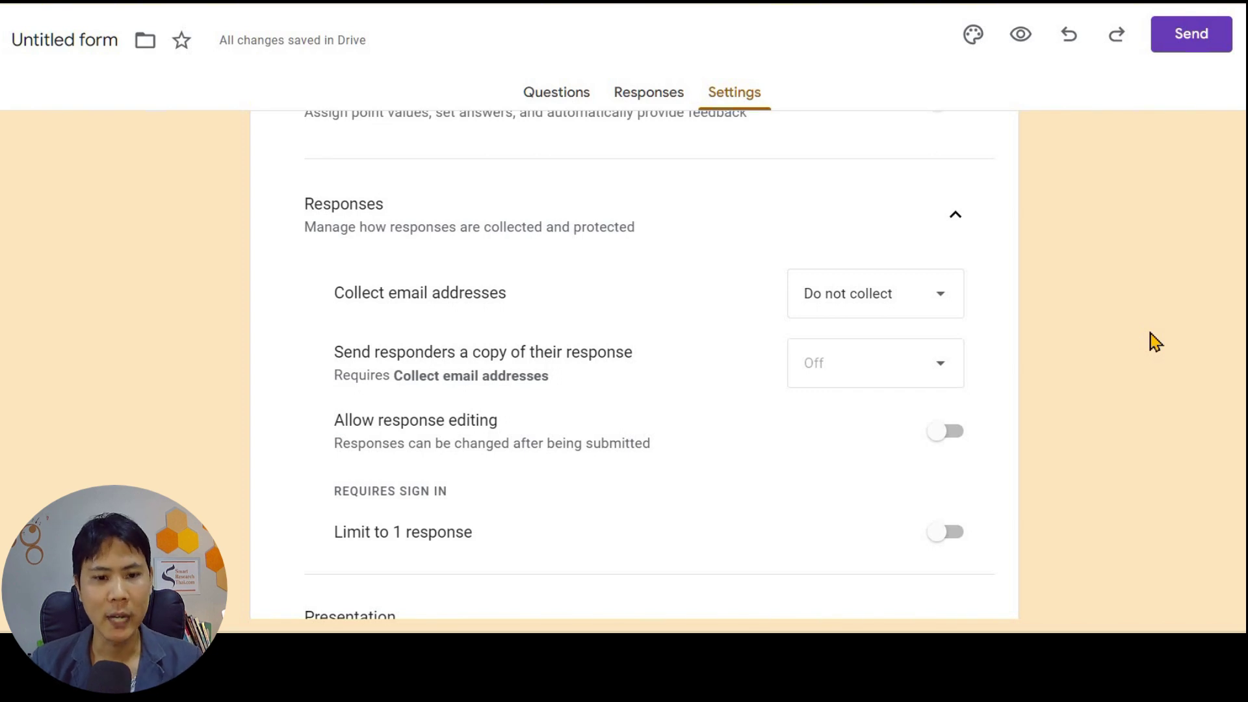
Step: Allow respondents to edit their submitted responses and limit each respondent to 1 response
{"action": "scroll", "coordinate": [1145, 345], "scroll_direction": "down", "scroll_amount": 1}
{"action": "scroll", "coordinate": [715, 338], "scroll_direction": "down", "scroll_amount": 1}
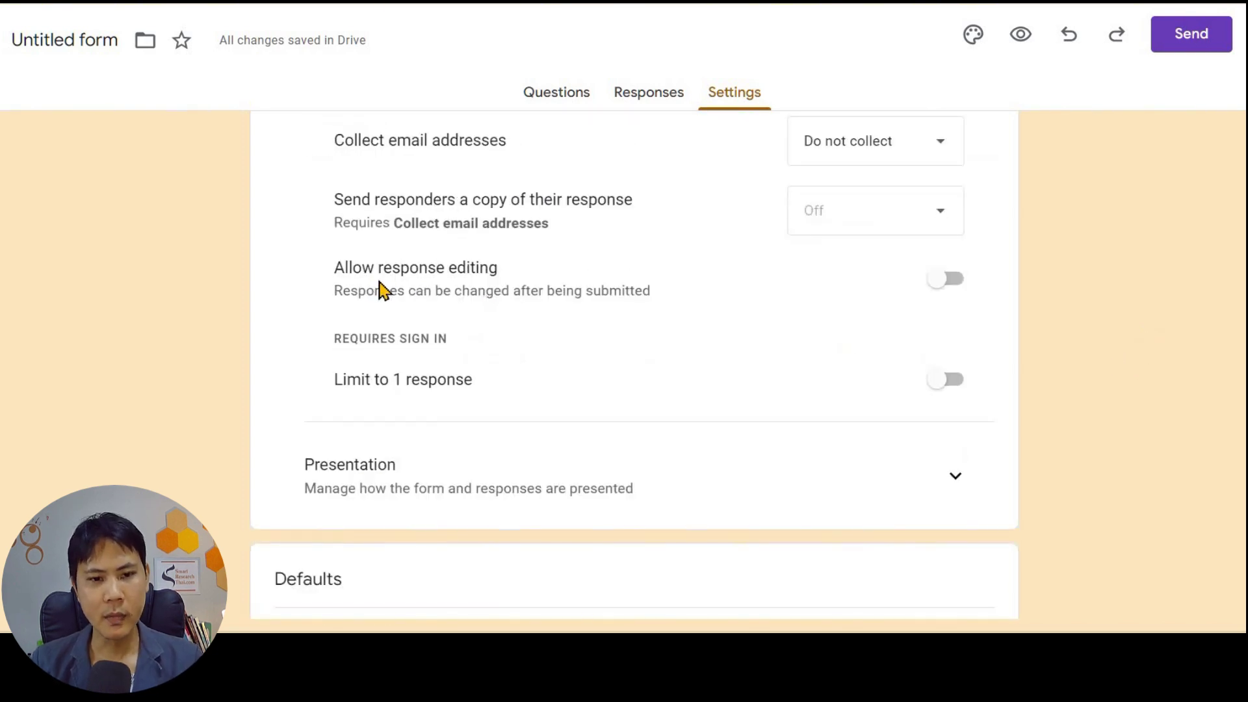
{"action": "left_click", "coordinate": [947, 282]}
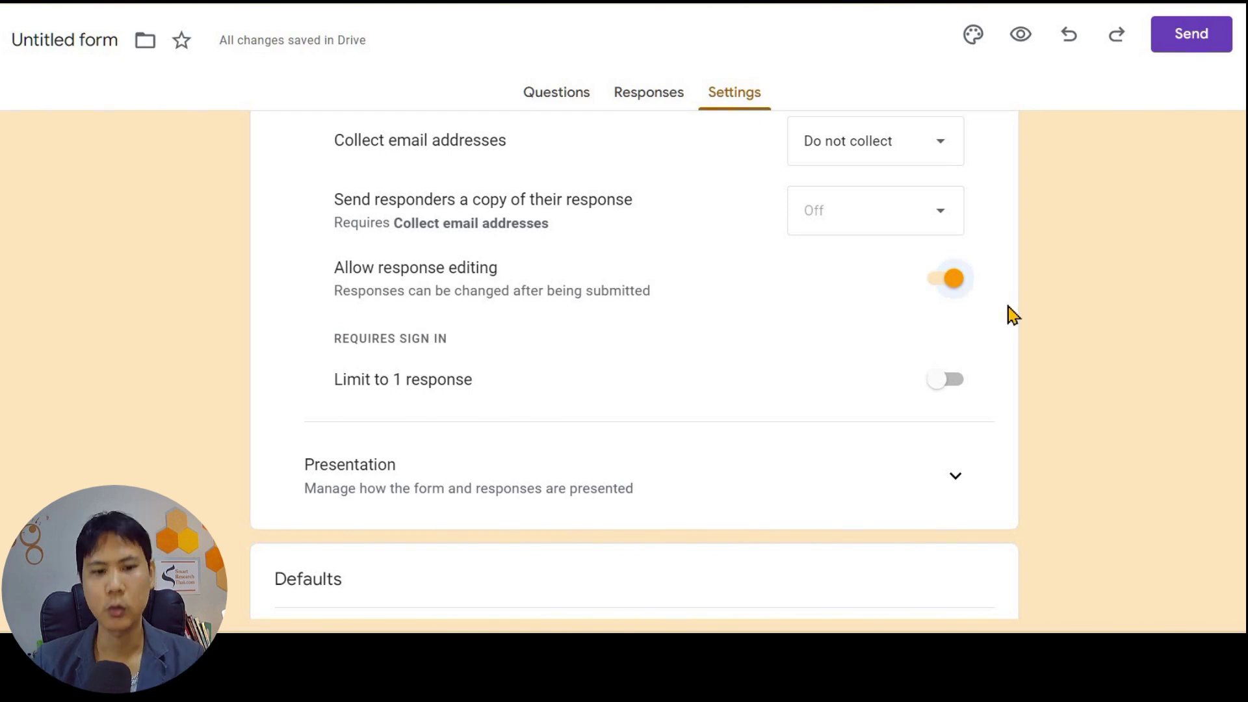
{"action": "scroll", "coordinate": [665, 407], "scroll_direction": "down", "scroll_amount": 1}
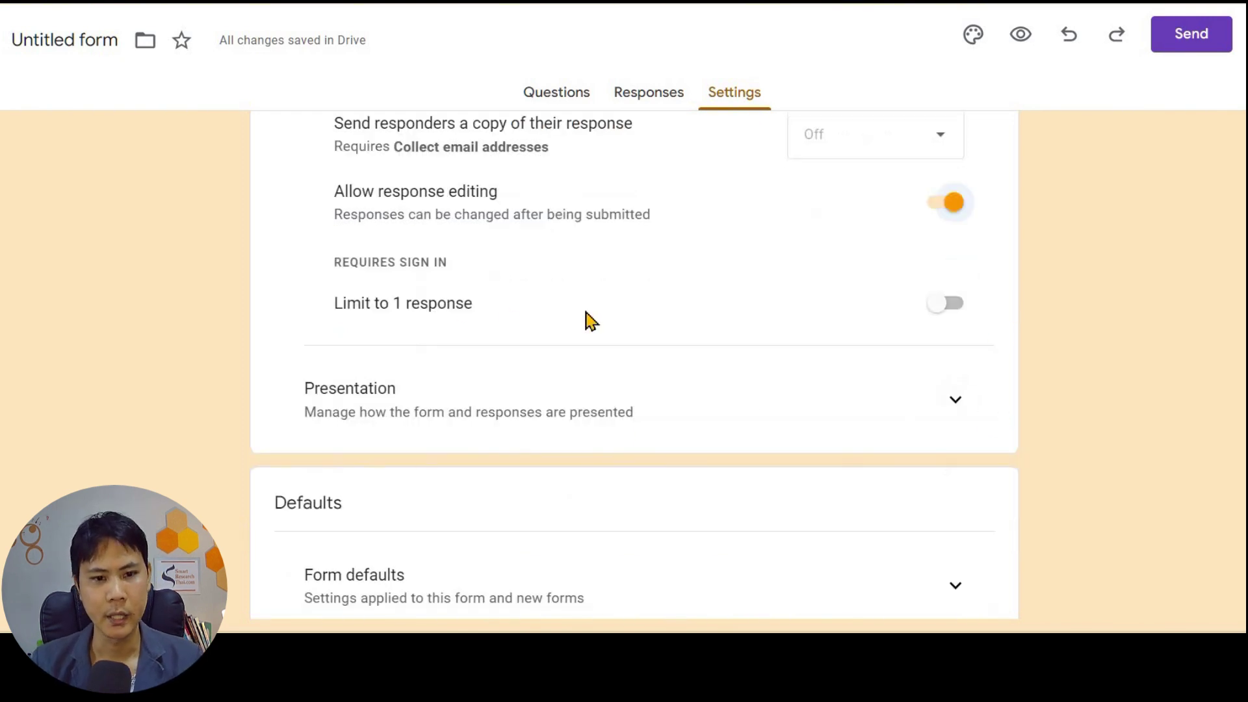
{"action": "key", "text": "Tab"}
{"action": "key", "text": "space"}
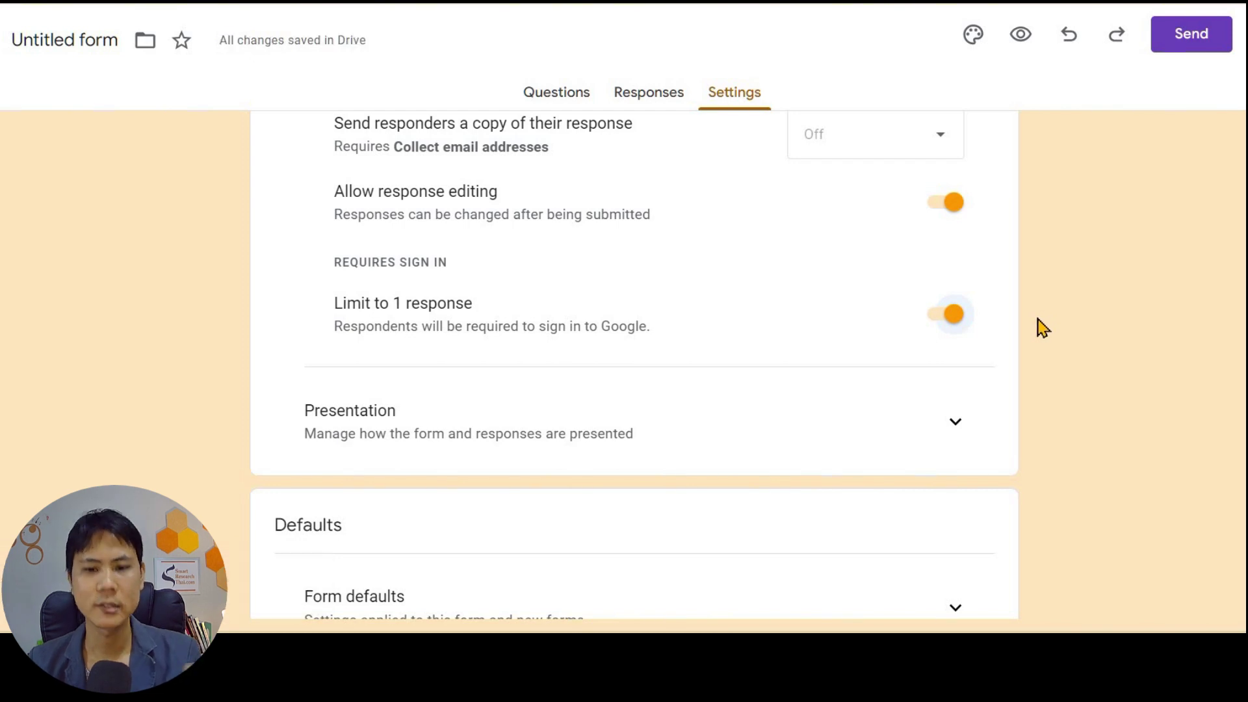
Step: Expand the form's presentation settings and turn on the progress bar for respondents
{"action": "scroll", "coordinate": [1030, 341], "scroll_direction": "down", "scroll_amount": 1}
{"action": "key", "text": "space"}
{"action": "scroll", "coordinate": [1044, 358], "scroll_direction": "down", "scroll_amount": 2}
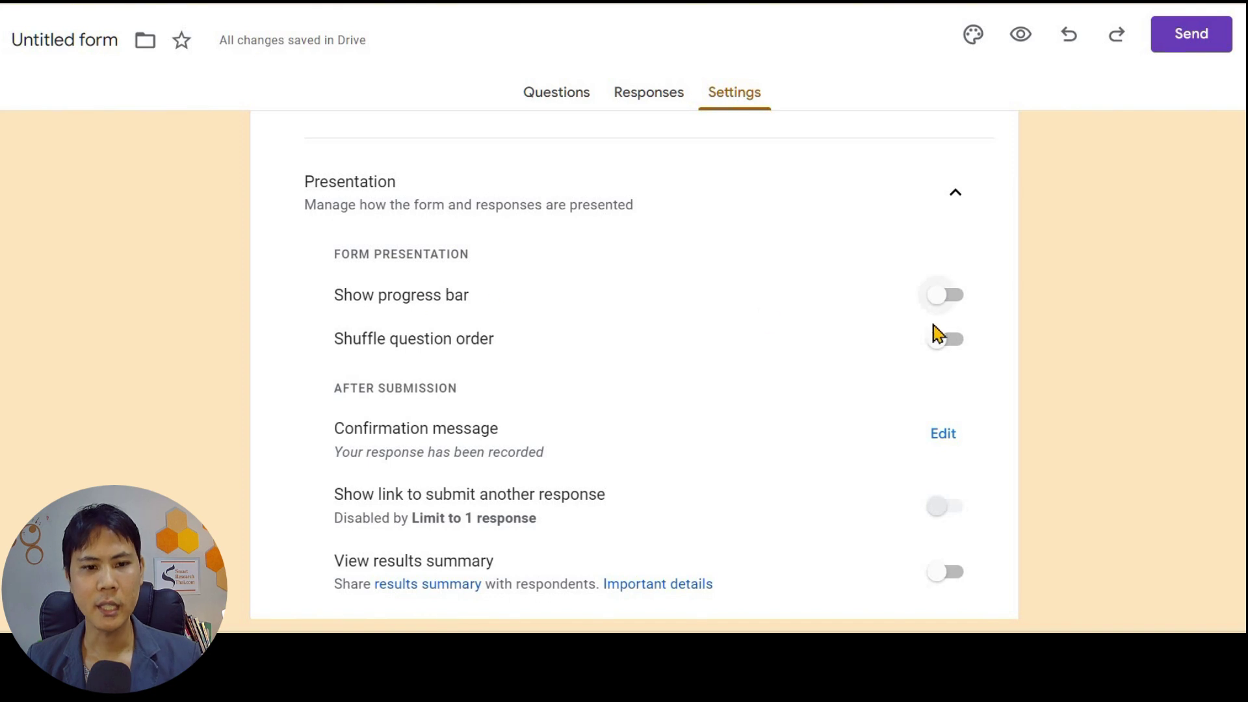
{"action": "left_click", "coordinate": [944, 304]}
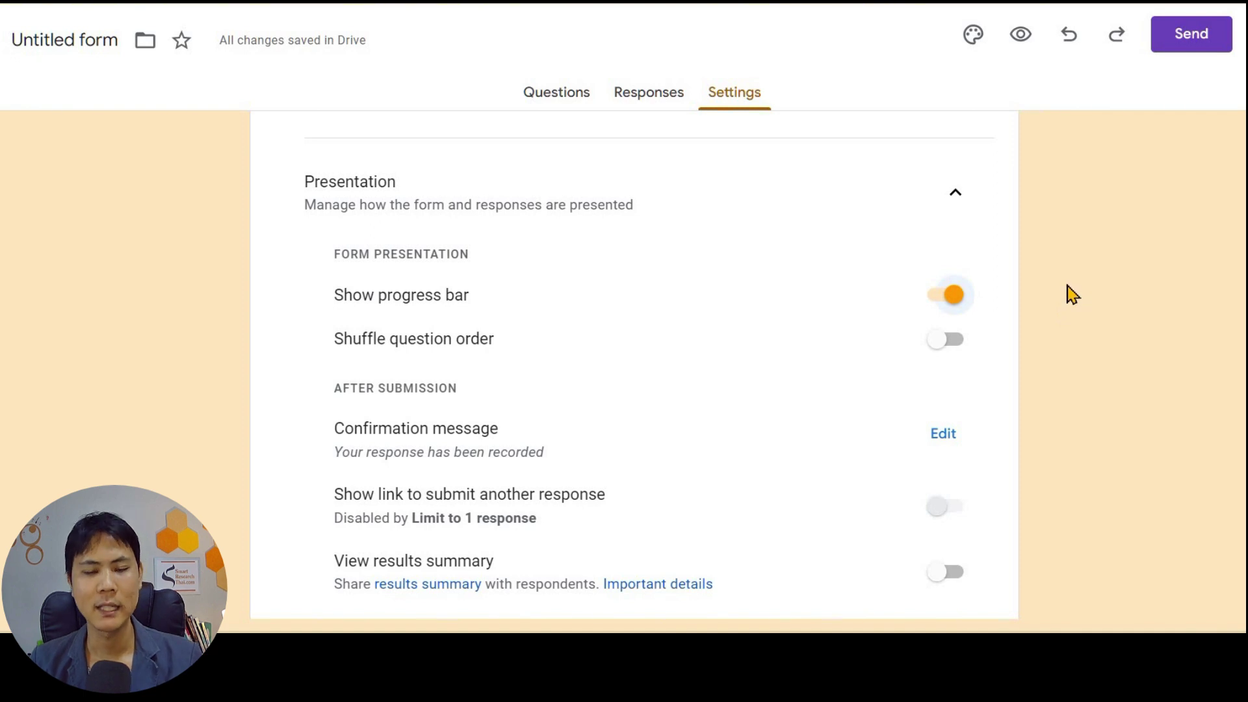
Step: Preview the form and go through its pages to check the progress bar, rating the three attitude items 1, 2 and 2
{"action": "left_click", "coordinate": [1021, 38]}
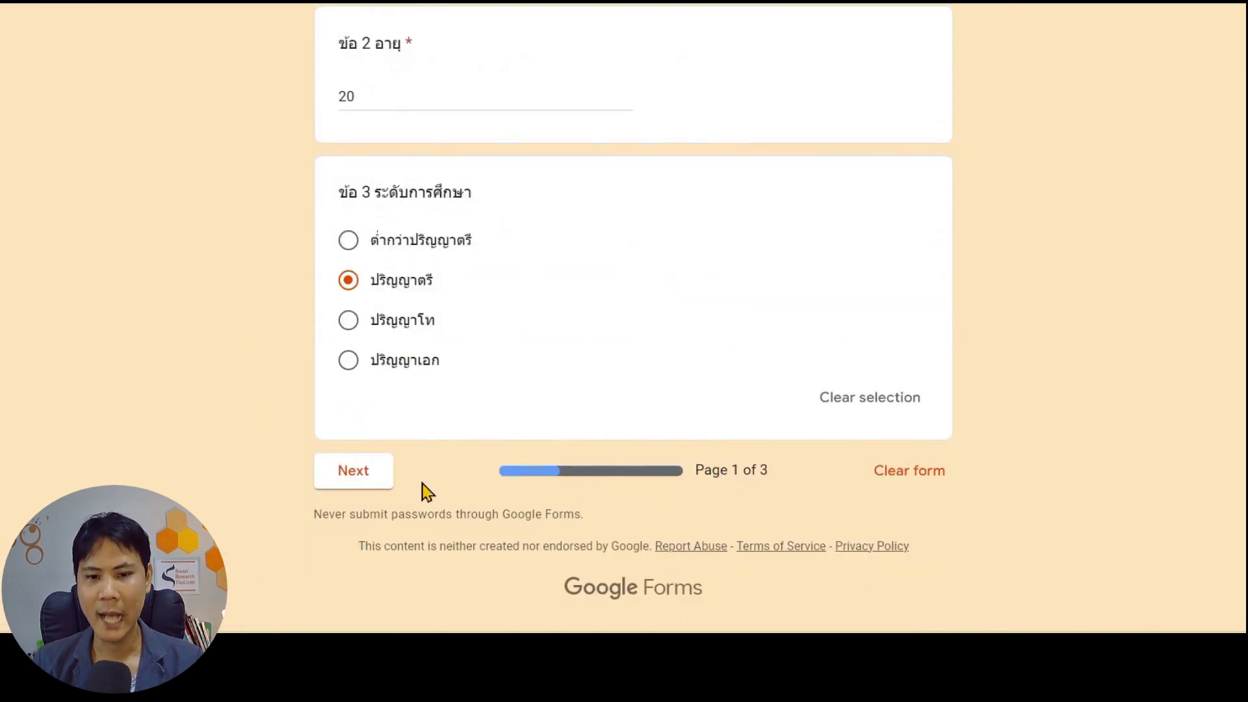
{"action": "left_click", "coordinate": [357, 474]}
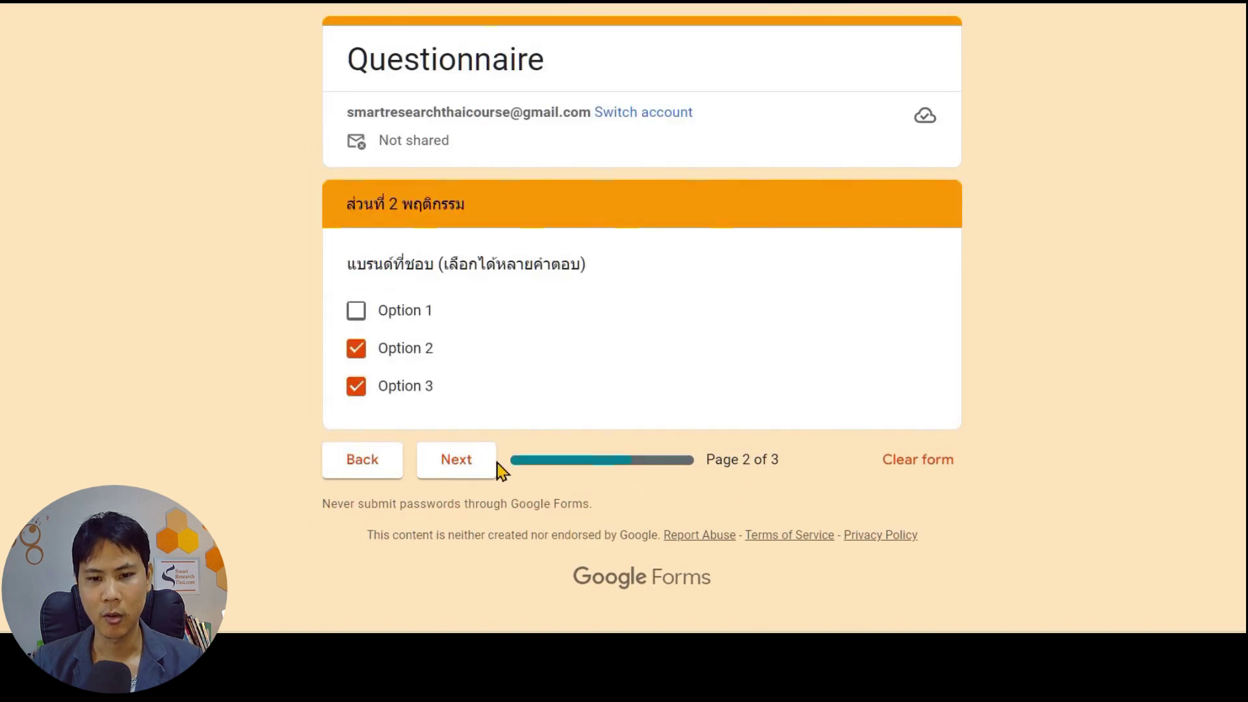
{"action": "left_click", "coordinate": [433, 449]}
{"action": "left_click", "coordinate": [492, 413]}
{"action": "left_click", "coordinate": [589, 469]}
{"action": "left_click", "coordinate": [589, 526]}
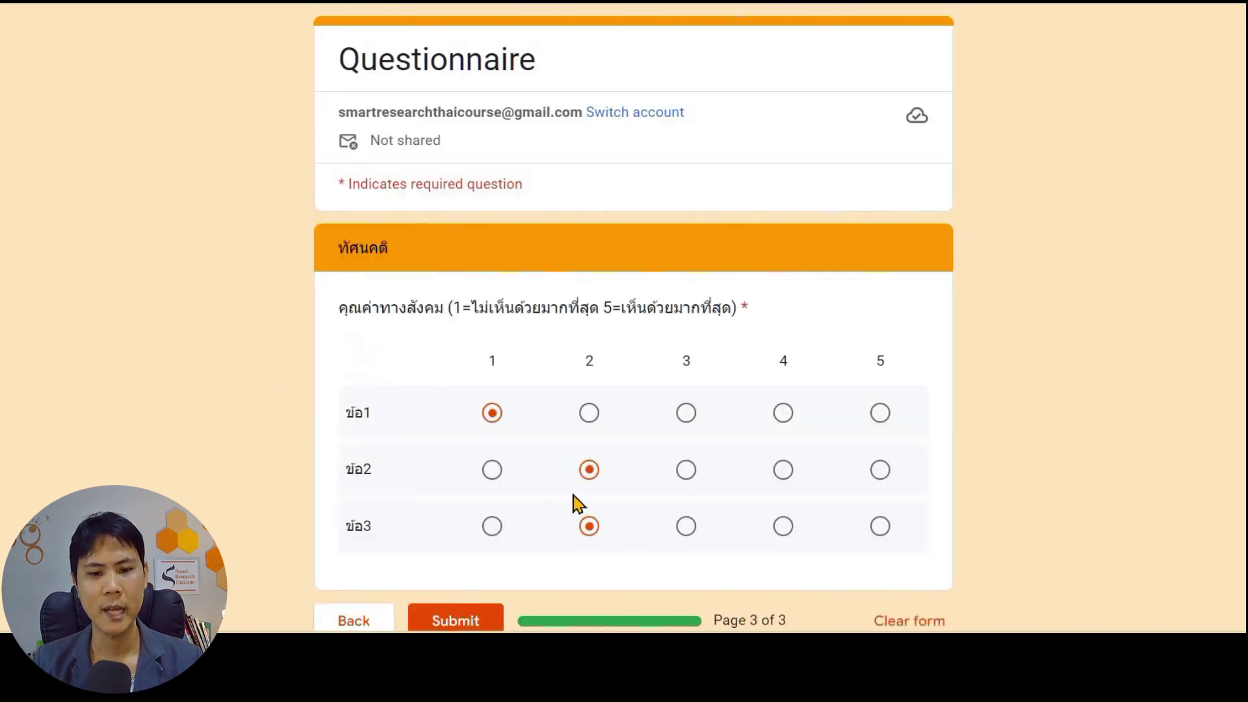
{"action": "scroll", "coordinate": [611, 494], "scroll_direction": "down", "scroll_amount": 3}
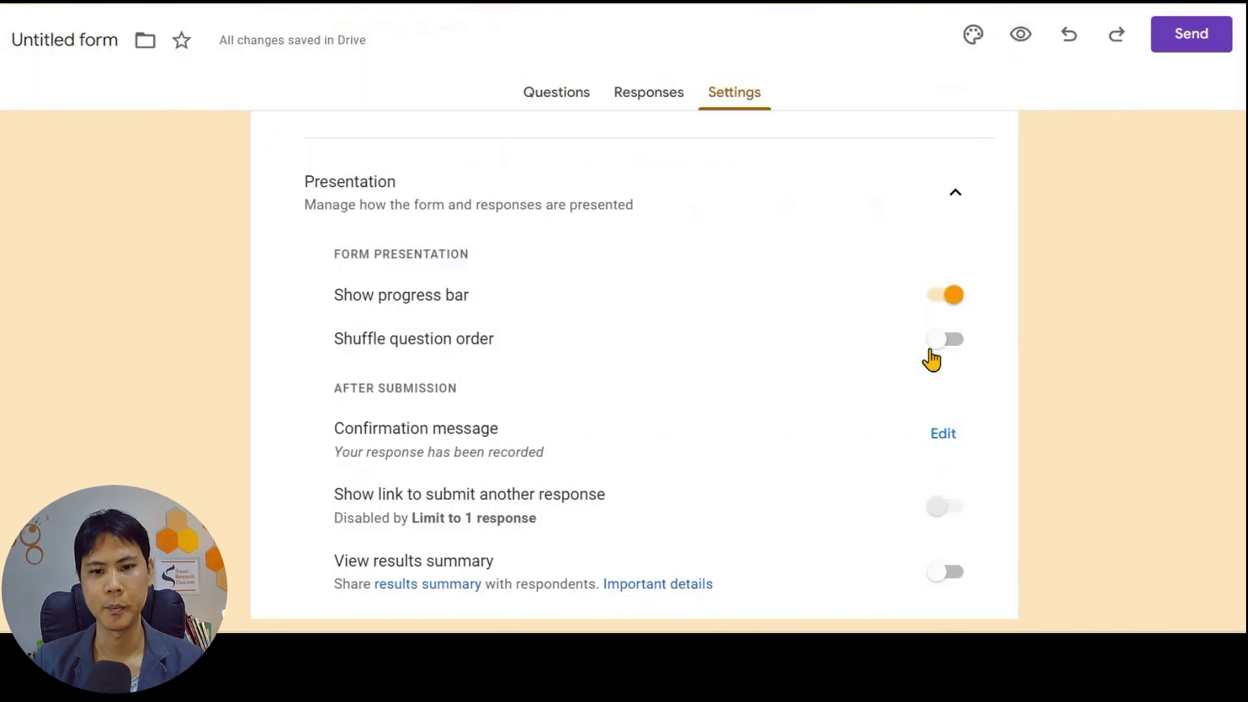
Step: Try shuffling the question order in the presentation settings, and turn the shuffling off again
{"action": "scroll", "coordinate": [504, 312], "scroll_direction": "down", "scroll_amount": 1}
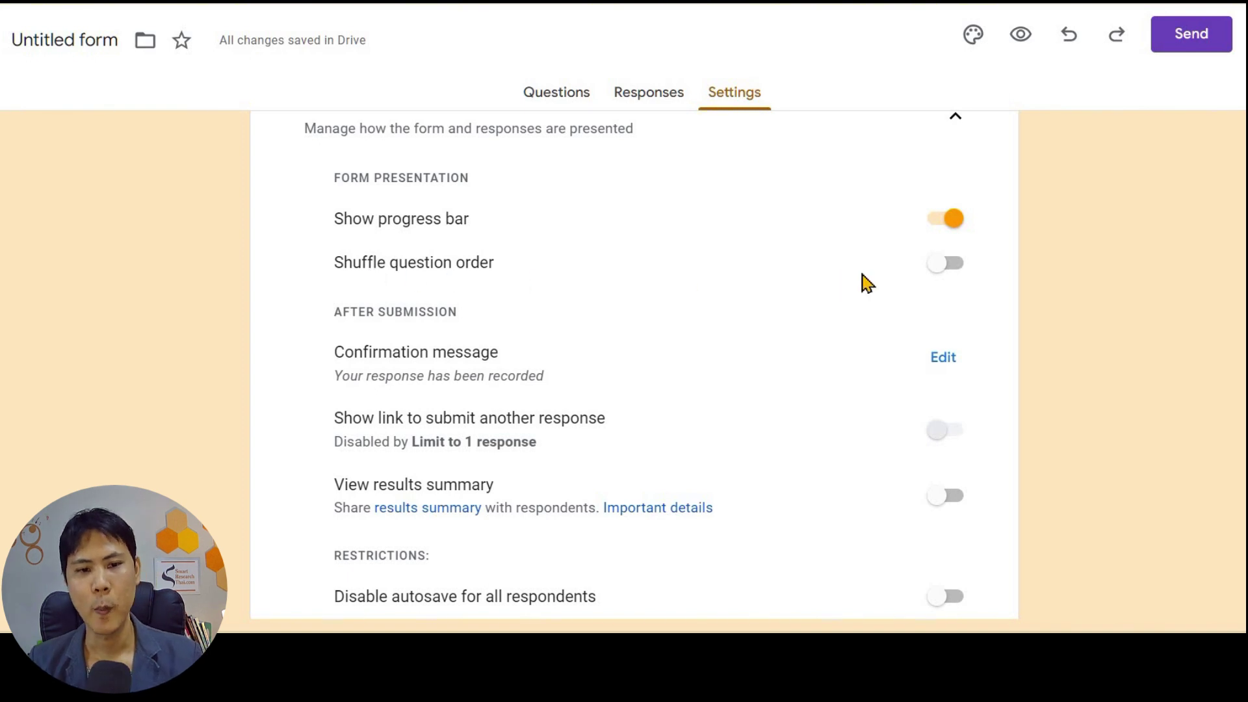
{"action": "left_click", "coordinate": [941, 281]}
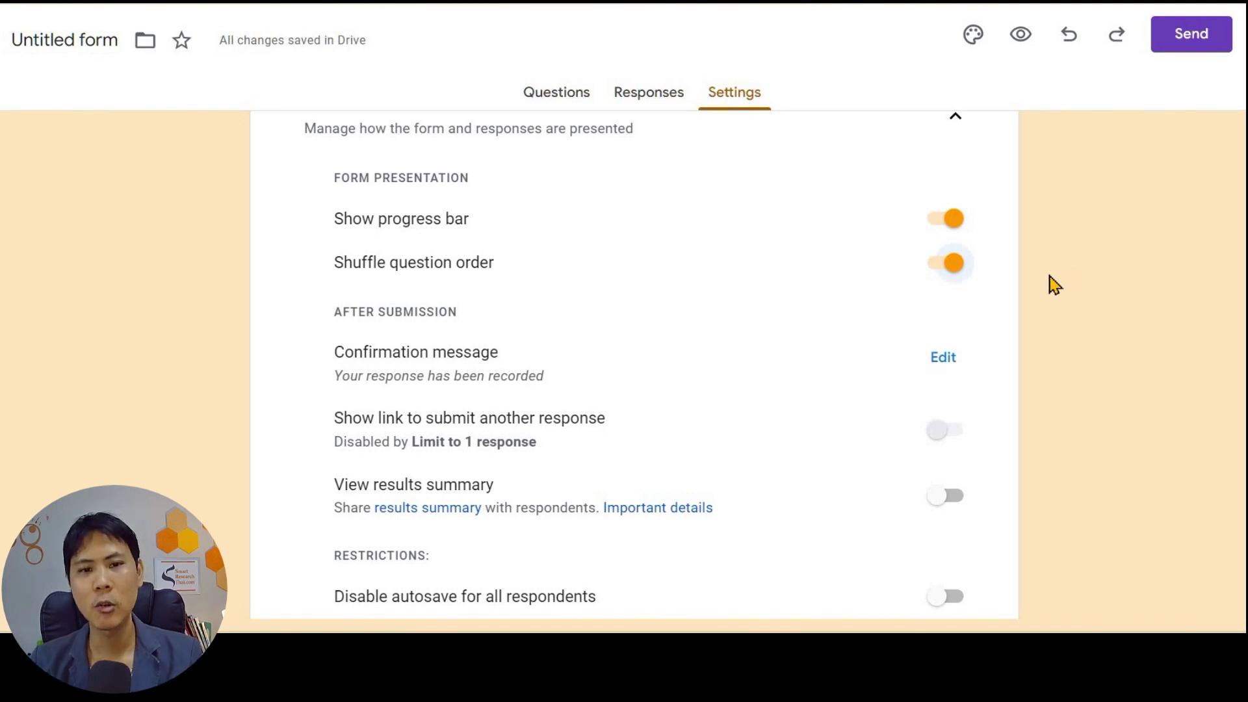
{"action": "left_click", "coordinate": [948, 266]}
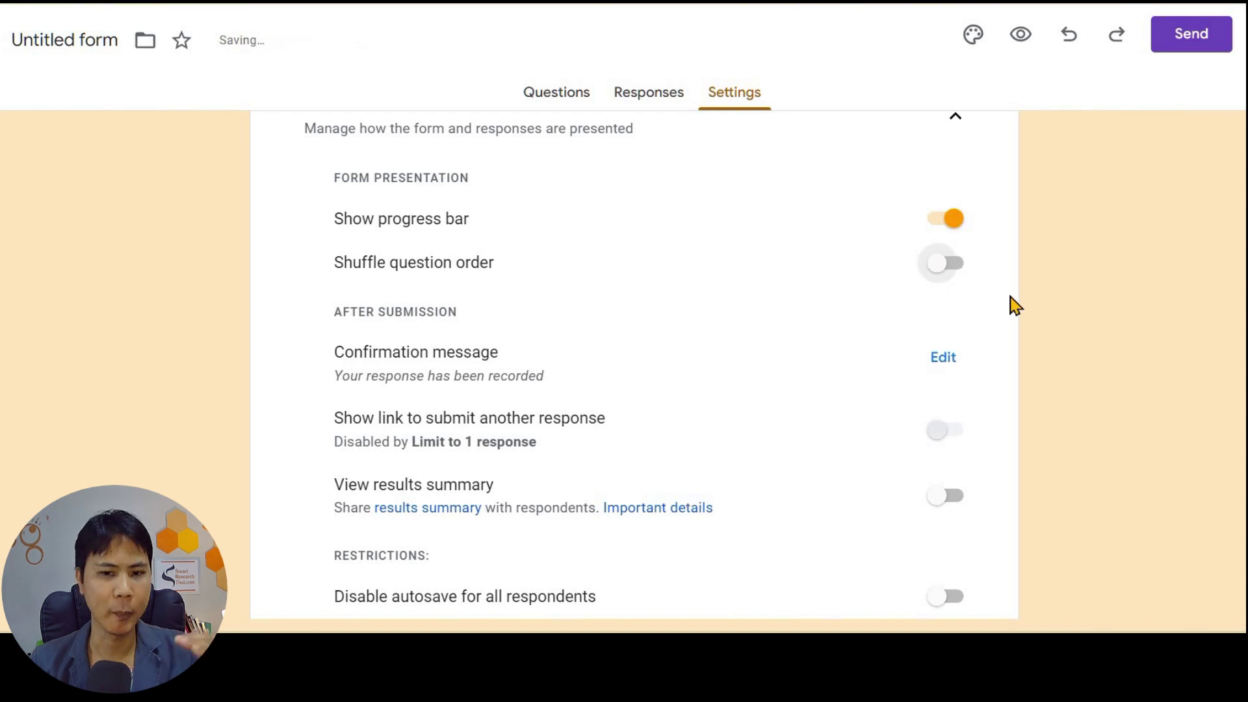
Step: Enter "ขอบคุณสำหรับการตอบคำถาม" as the confirmation message for submitted responses
{"action": "scroll", "coordinate": [1014, 305], "scroll_direction": "down", "scroll_amount": 1}
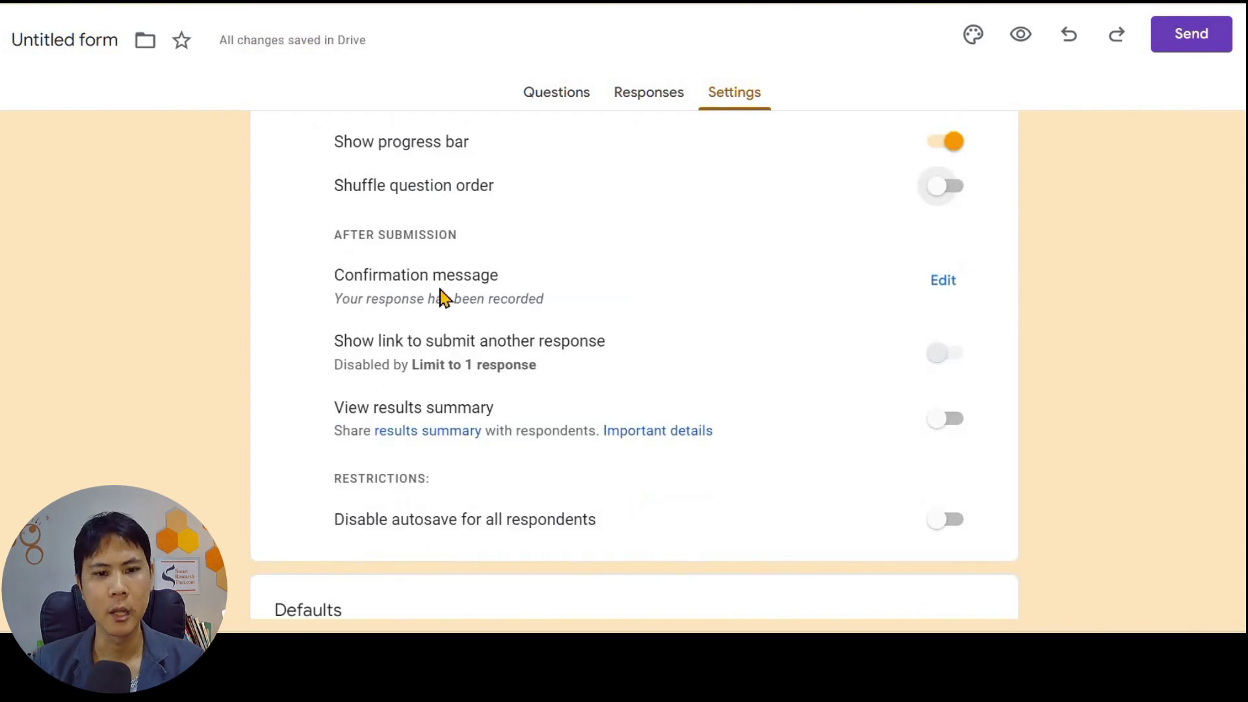
{"action": "left_click", "coordinate": [943, 280]}
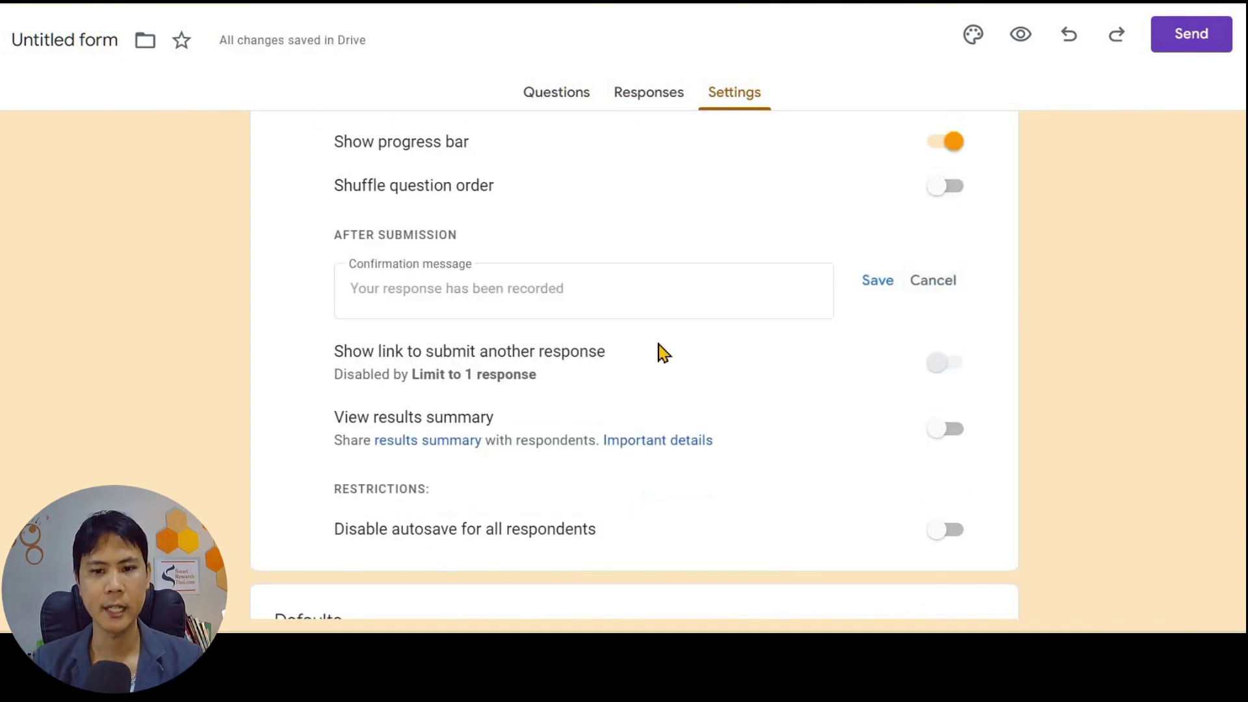
{"action": "left_click", "coordinate": [520, 290]}
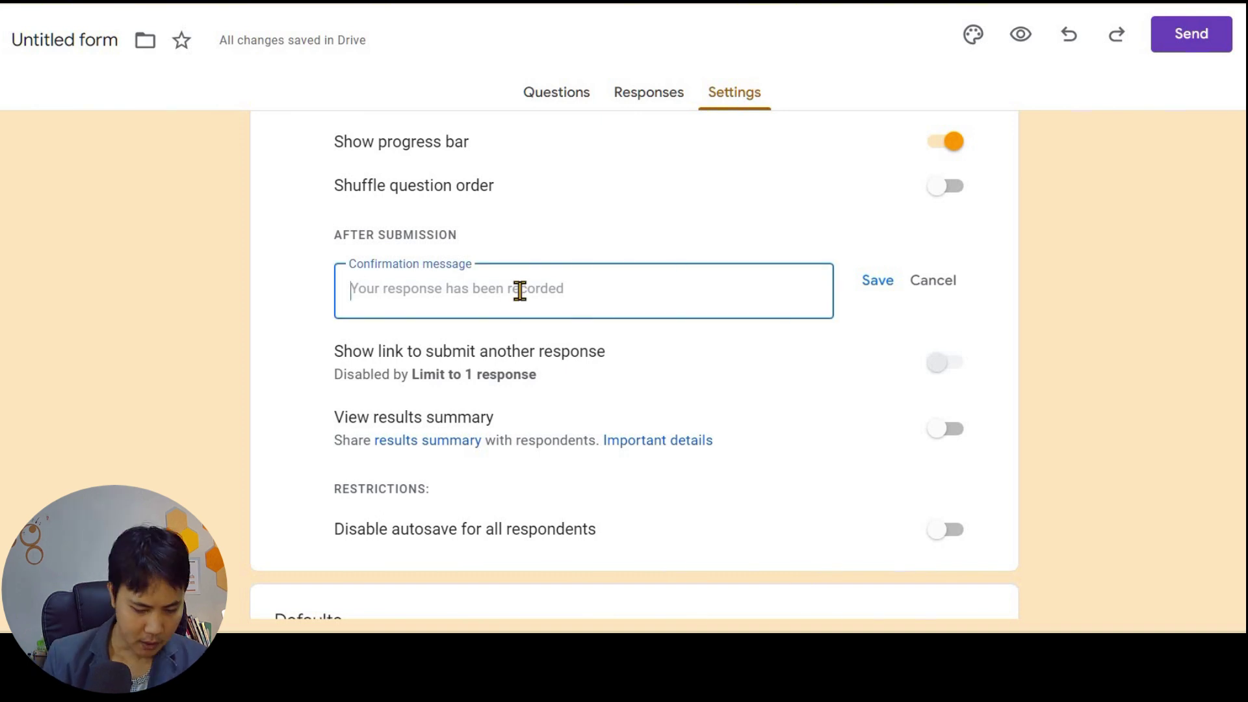
{"action": "type", "text": "ขอคุ"}
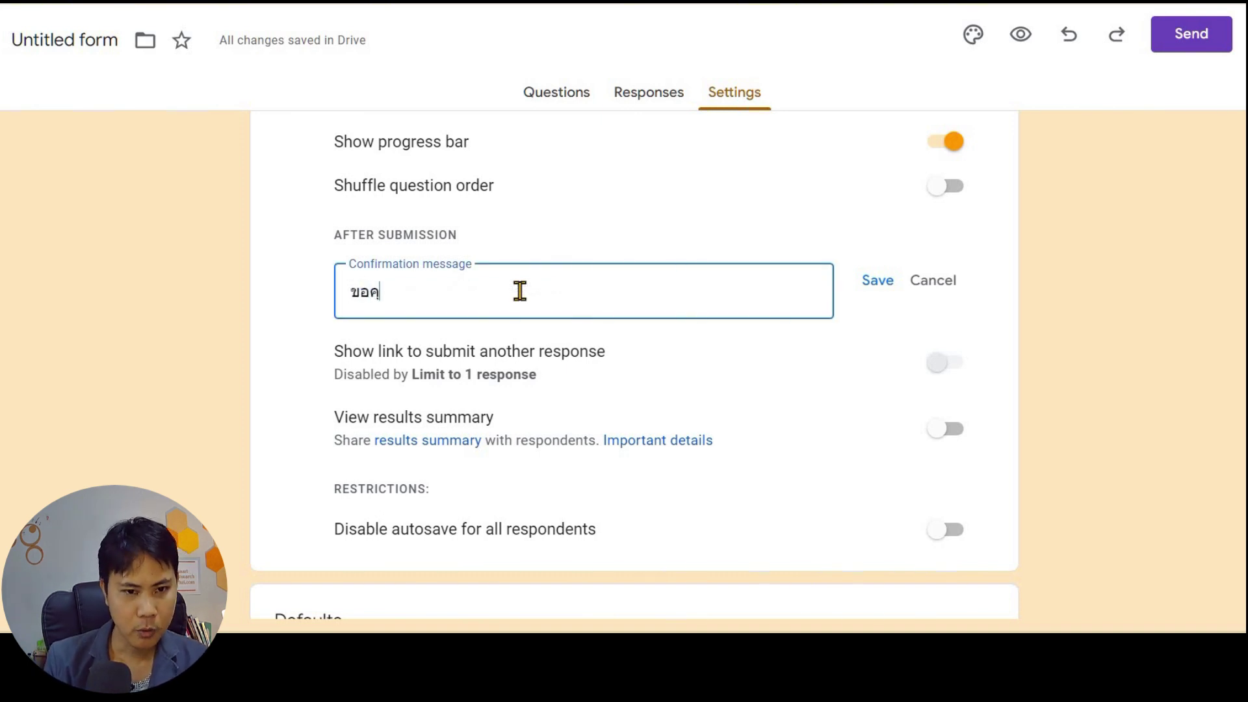
{"action": "key", "text": "BackSpace"}
{"action": "type", "text": "บคุณ"}
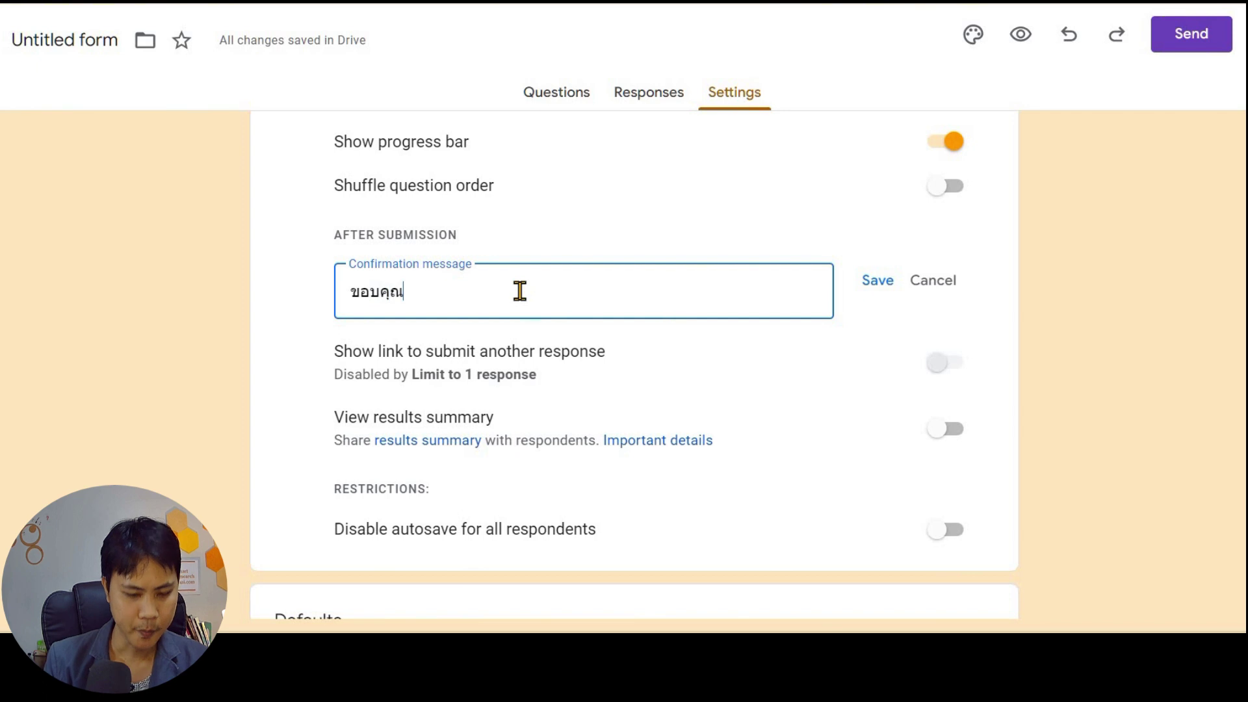
{"action": "type", "text": "สำหรับการ"}
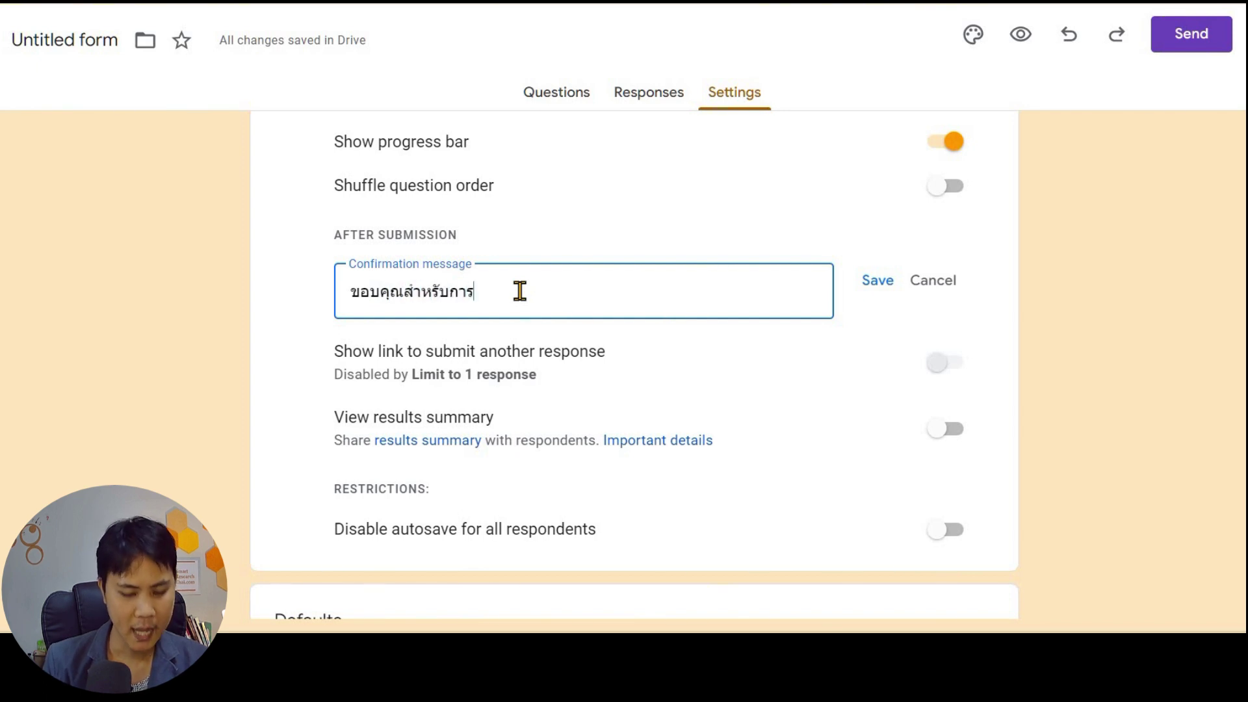
{"action": "type", "text": "ตอบคำถาม"}
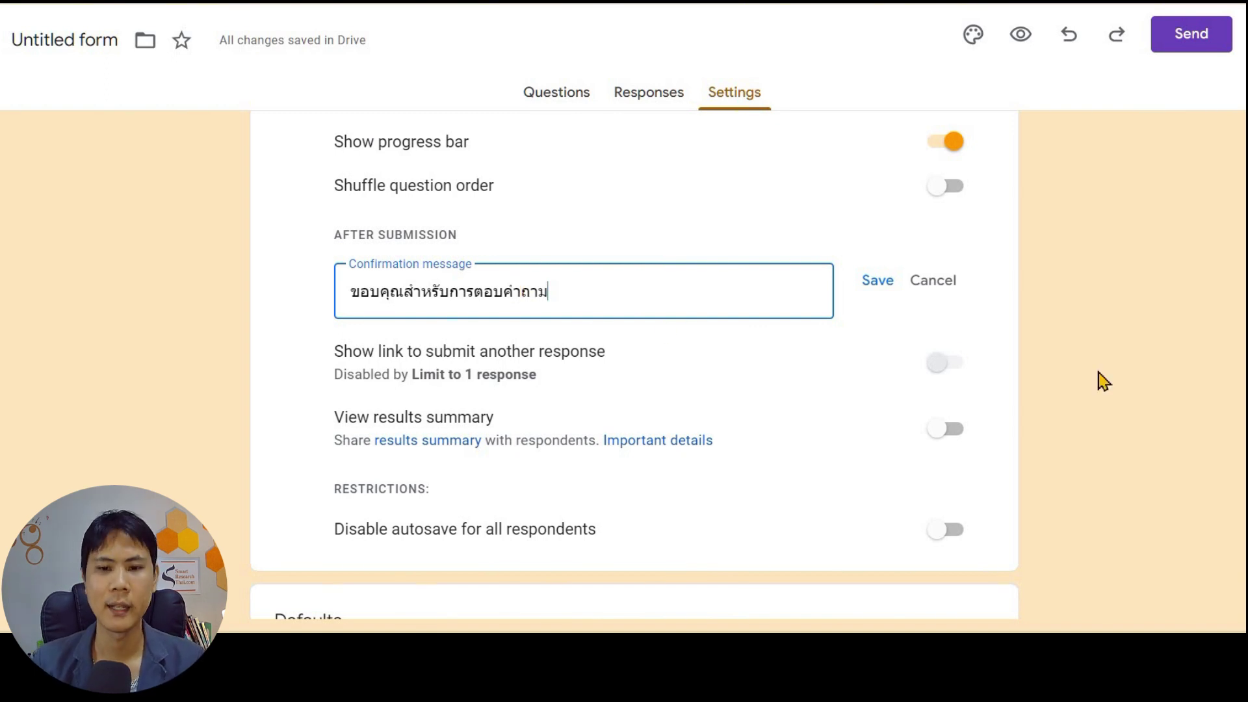
{"action": "left_click", "coordinate": [1073, 380]}
Step: Allow respondents to view the results summary after they submit the form
{"action": "scroll", "coordinate": [387, 370], "scroll_direction": "down", "scroll_amount": 1}
{"action": "left_click_drag", "start_coordinate": [349, 344], "coordinate": [443, 345]}
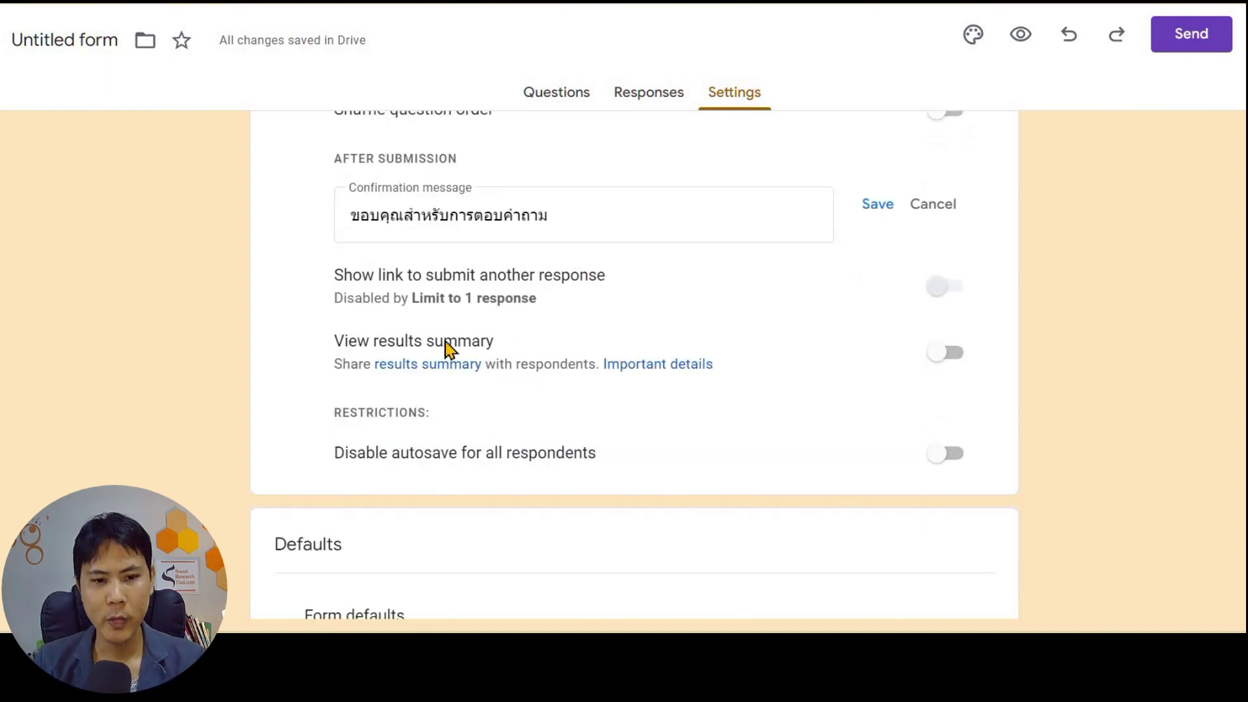
{"action": "left_click", "coordinate": [936, 354]}
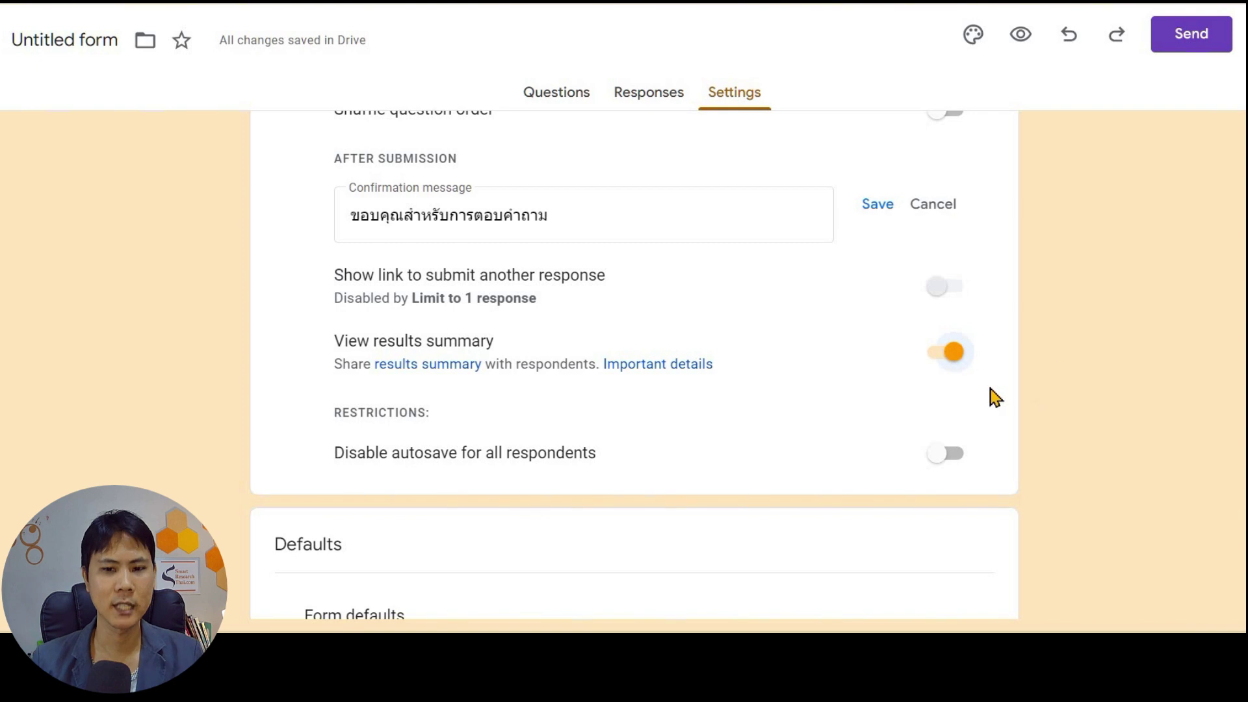
Step: Expand the form defaults and question defaults to review the default email collection and required-question options
{"action": "scroll", "coordinate": [1033, 414], "scroll_direction": "down", "scroll_amount": 4}
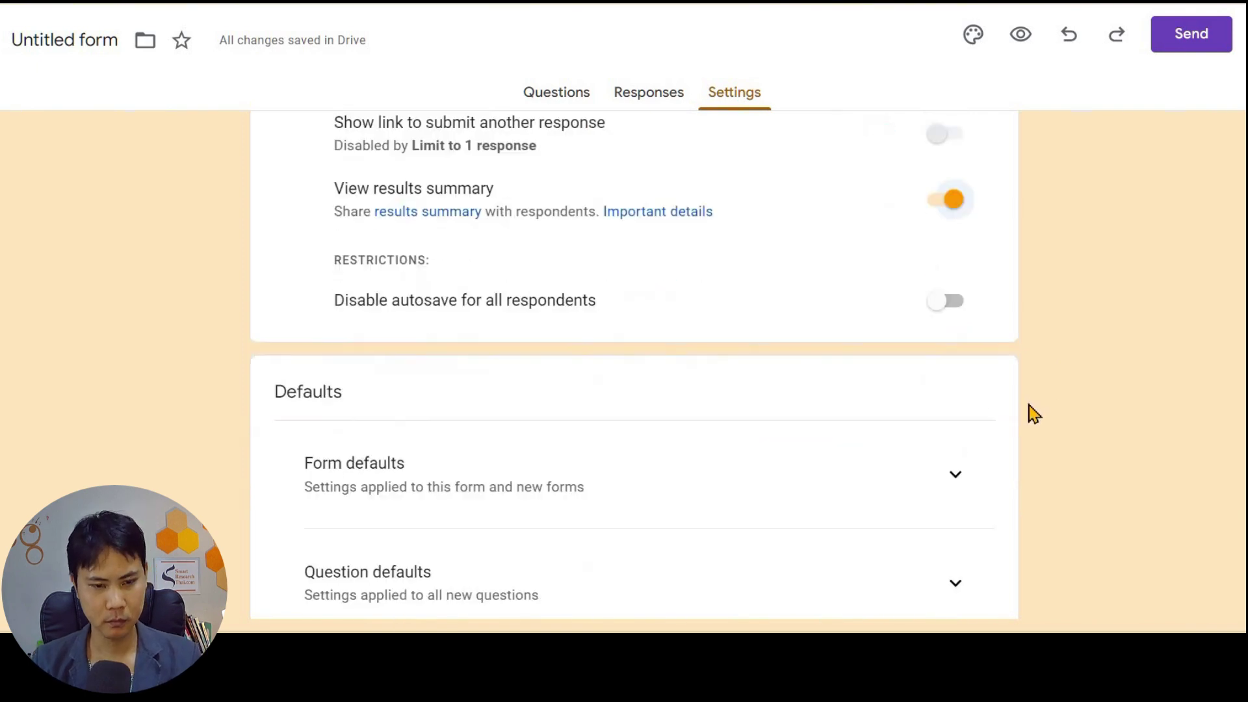
{"action": "left_click", "coordinate": [940, 385]}
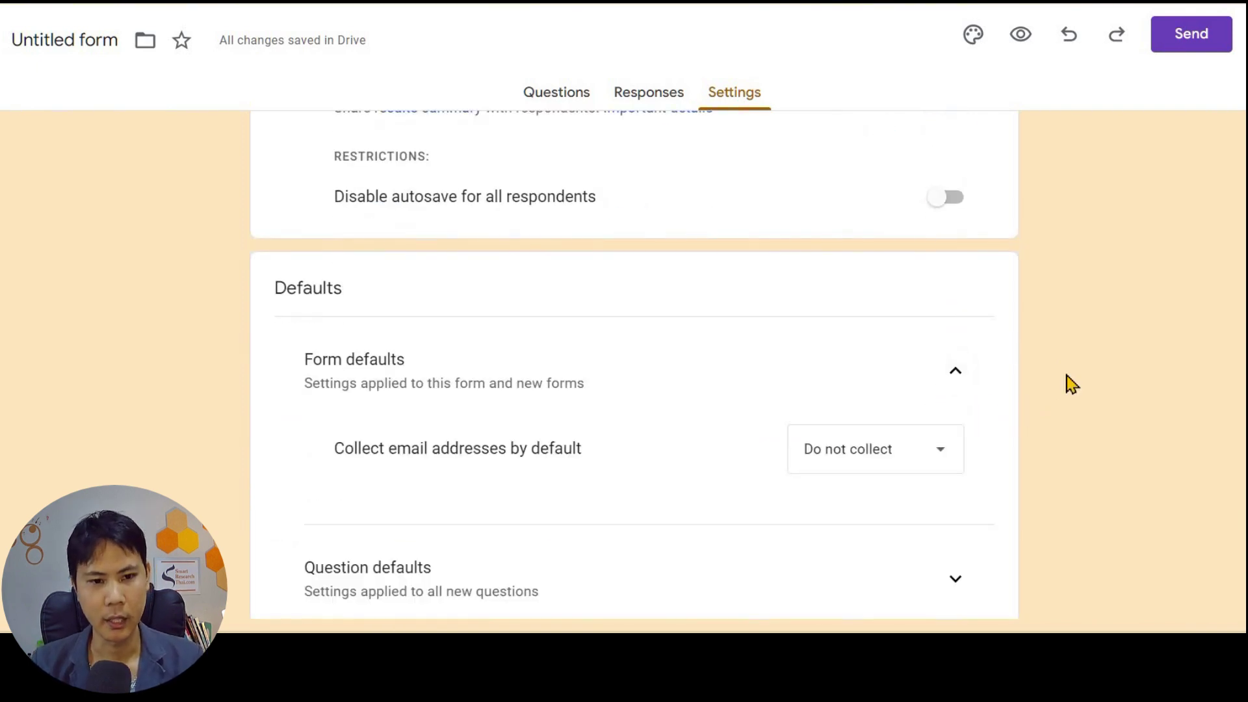
{"action": "scroll", "coordinate": [1053, 380], "scroll_direction": "down", "scroll_amount": 2}
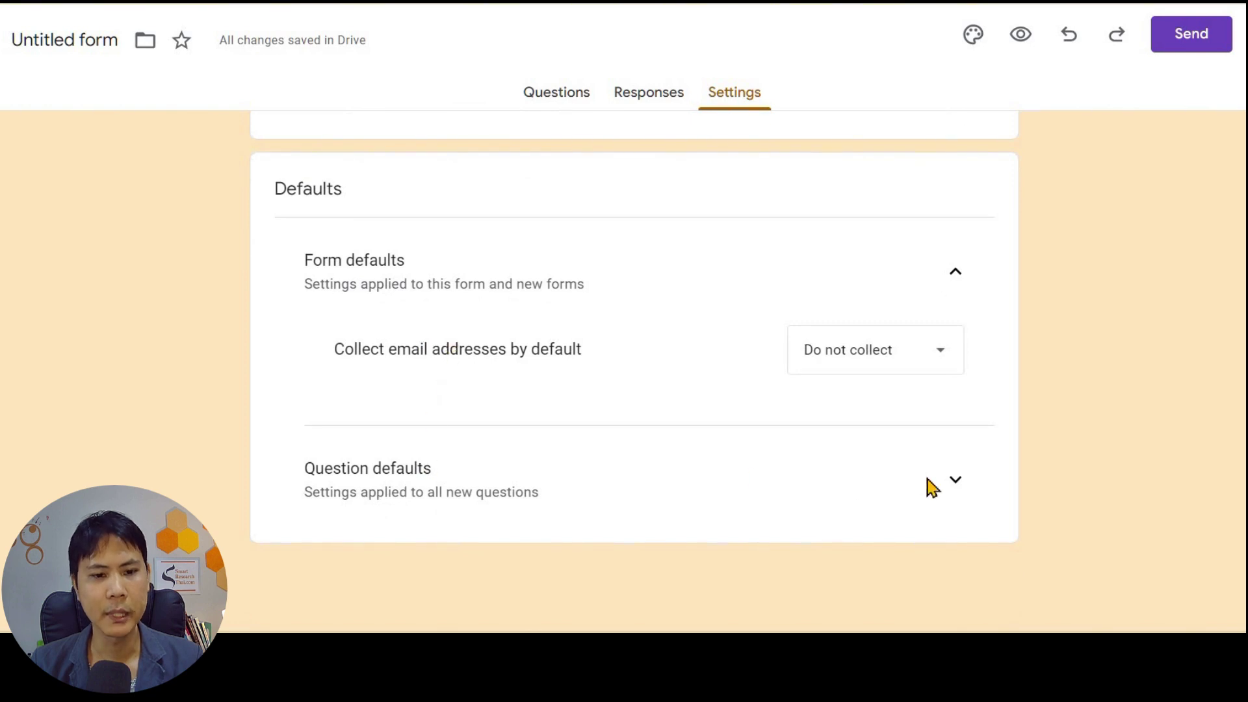
{"action": "left_click", "coordinate": [954, 488]}
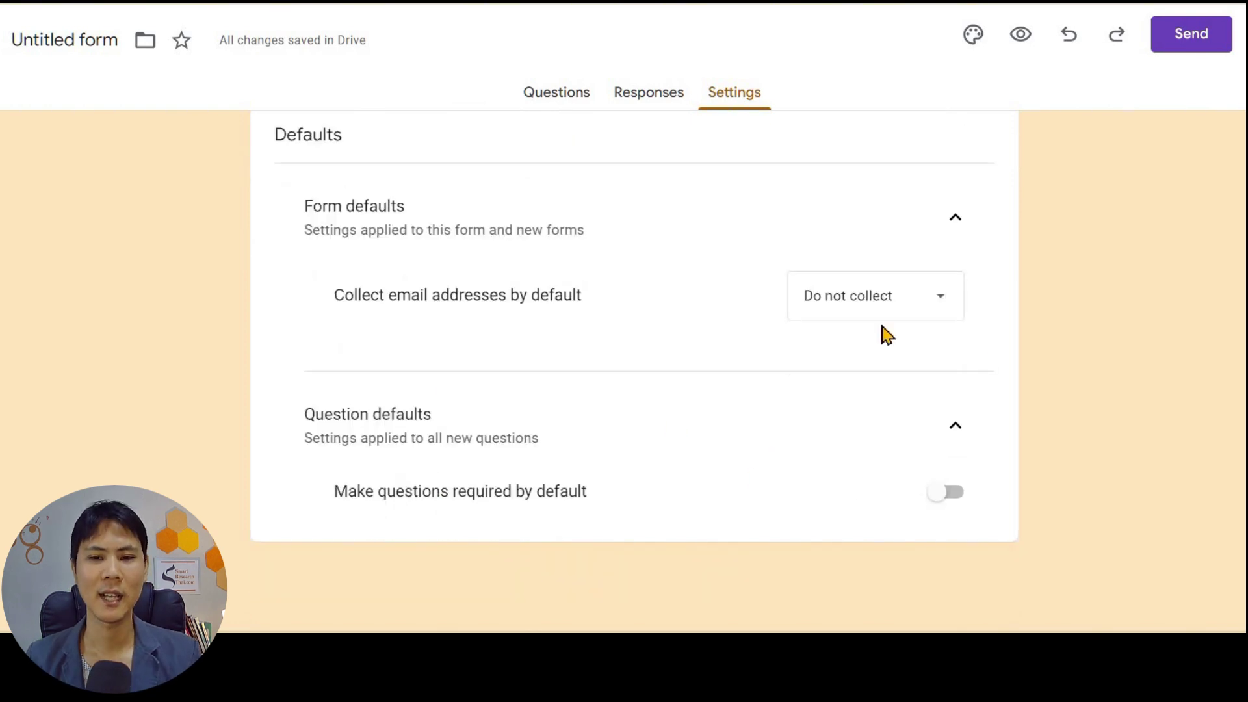
Step: Review the form's quiz, response and presentation settings once more from the beginning
{"action": "scroll", "coordinate": [1045, 392], "scroll_direction": "up", "scroll_amount": 3}
{"action": "scroll", "coordinate": [1071, 406], "scroll_direction": "up", "scroll_amount": 10}
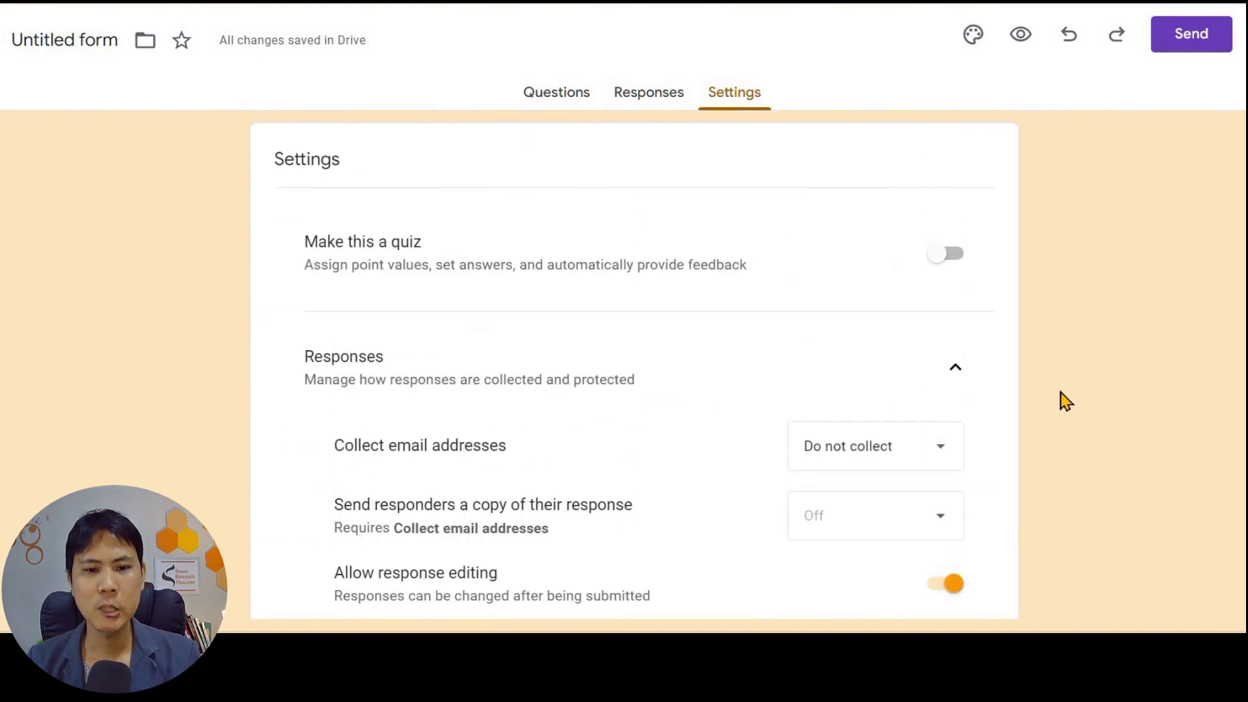
{"action": "scroll", "coordinate": [967, 301], "scroll_direction": "down", "scroll_amount": 1}
{"action": "scroll", "coordinate": [934, 266], "scroll_direction": "up", "scroll_amount": 1}
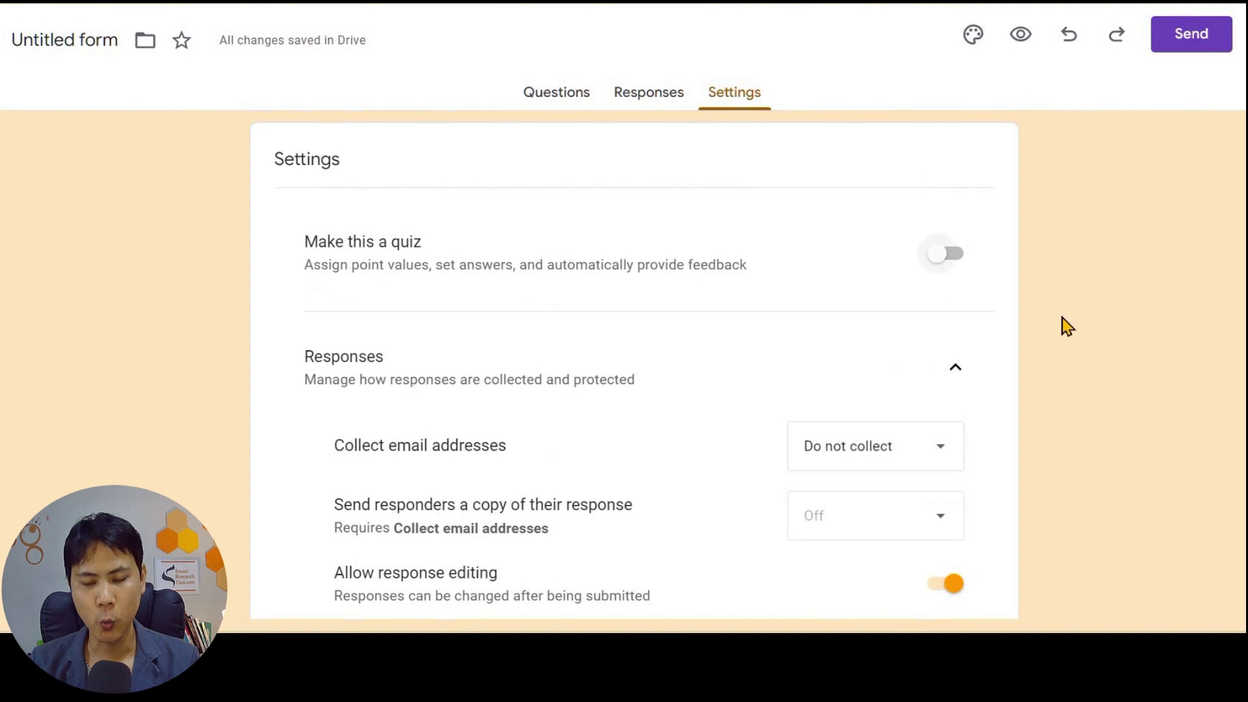
{"action": "scroll", "coordinate": [1064, 326], "scroll_direction": "down", "scroll_amount": 3}
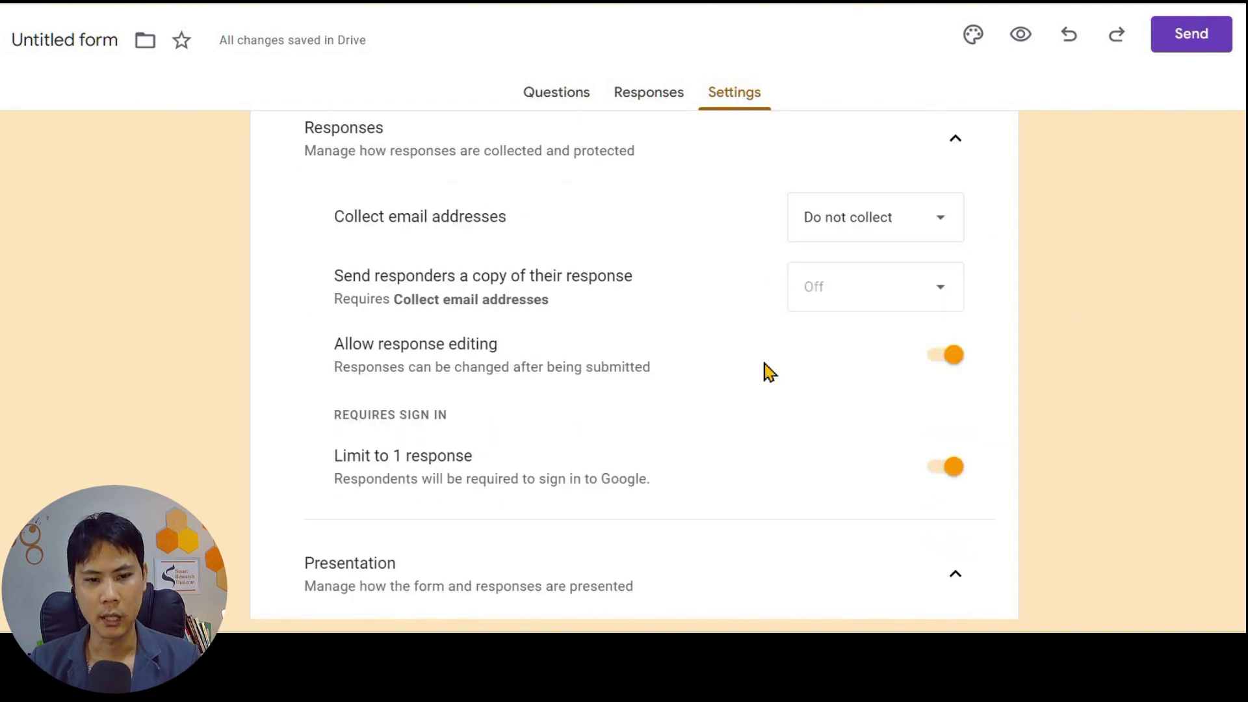
{"action": "scroll", "coordinate": [833, 371], "scroll_direction": "down", "scroll_amount": 4}
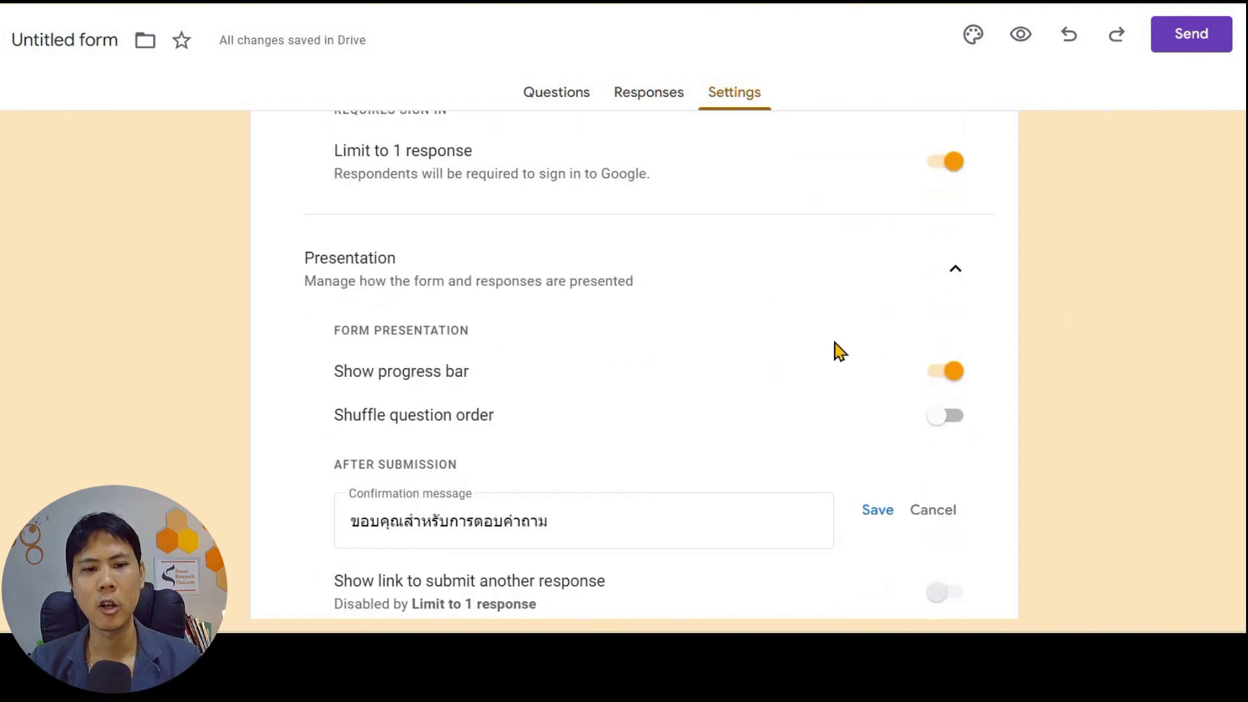
{"action": "scroll", "coordinate": [1003, 399], "scroll_direction": "down", "scroll_amount": 3}
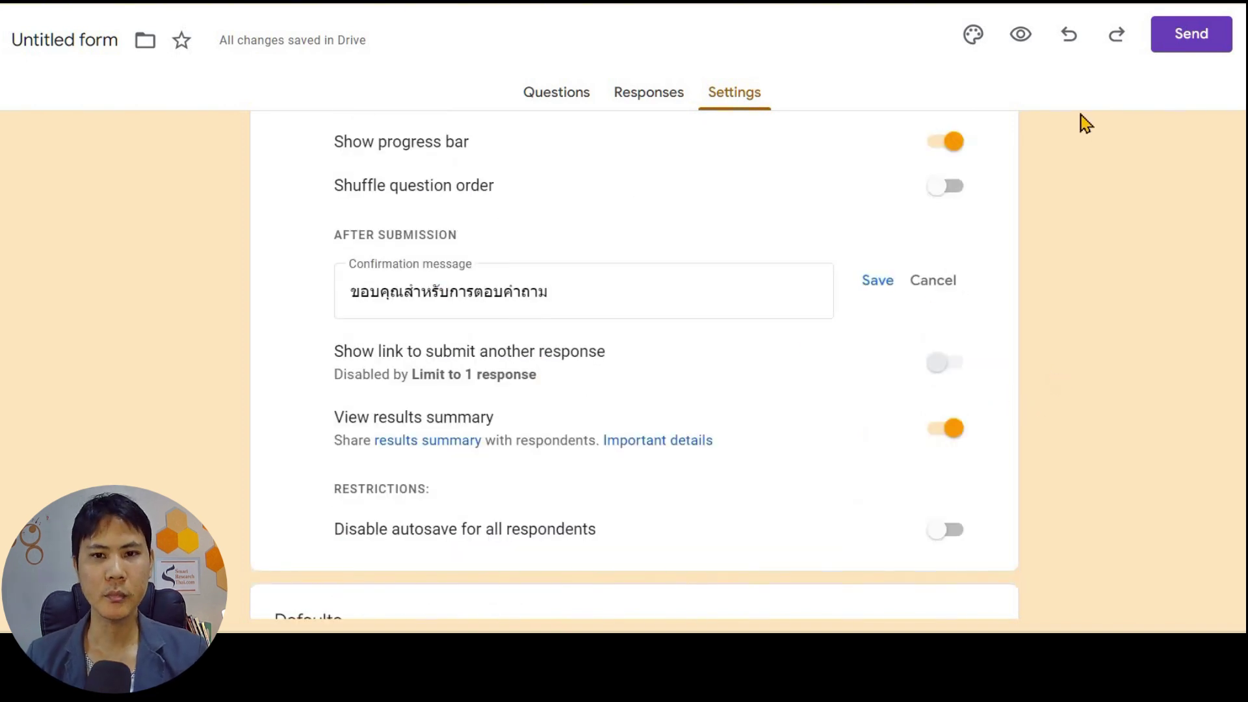
Step: Return to the form's questions and examine the gender question's answer options and required setting
{"action": "left_click", "coordinate": [554, 92]}
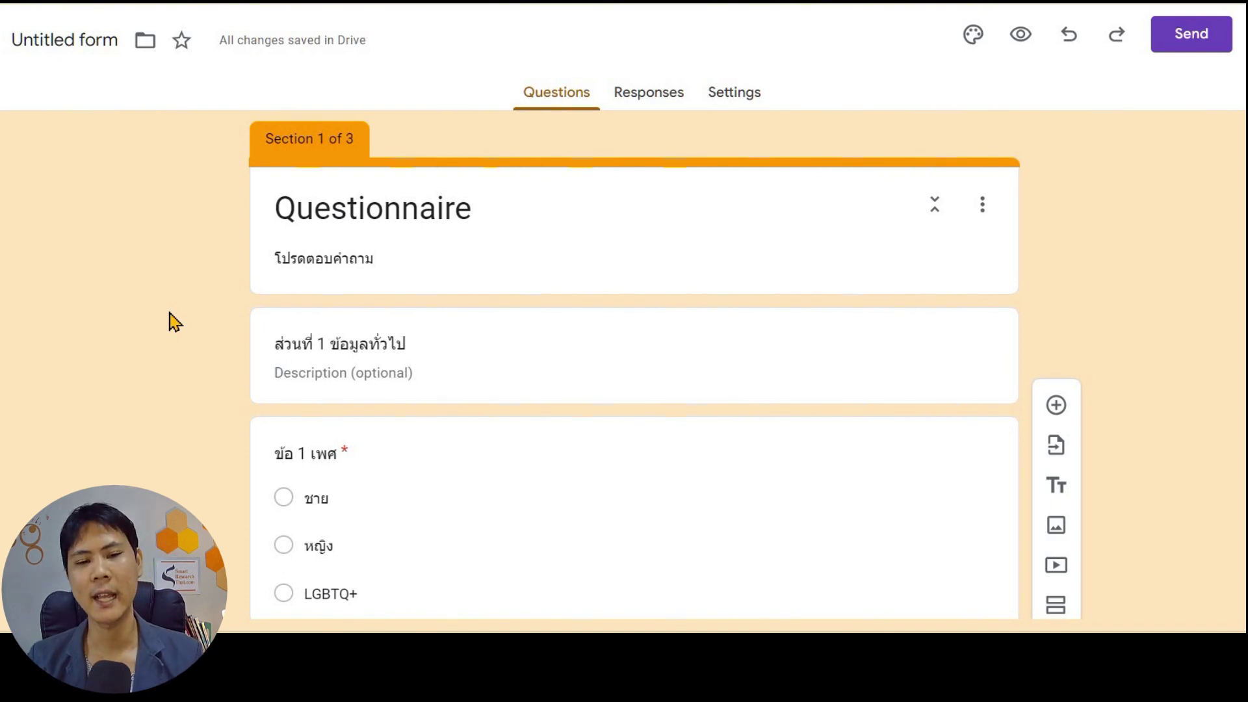
{"action": "scroll", "coordinate": [174, 322], "scroll_direction": "down", "scroll_amount": 1}
{"action": "scroll", "coordinate": [174, 322], "scroll_direction": "up", "scroll_amount": 1}
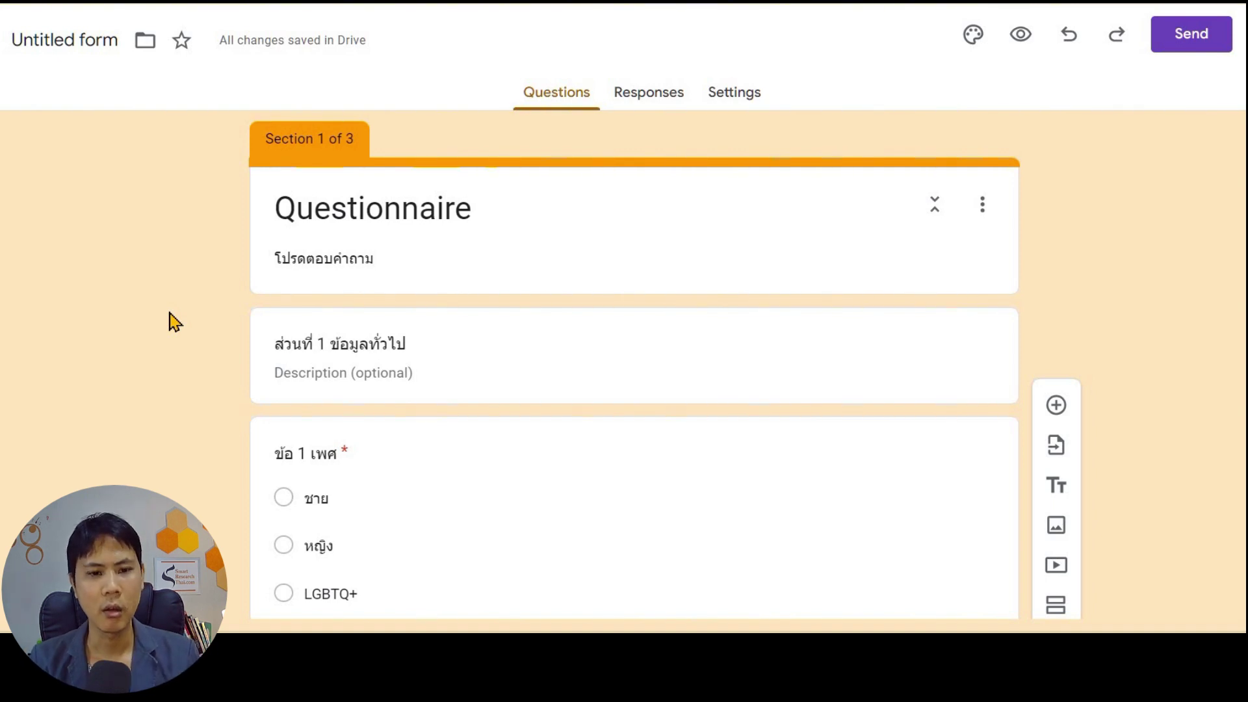
{"action": "scroll", "coordinate": [292, 364], "scroll_direction": "down", "scroll_amount": 1}
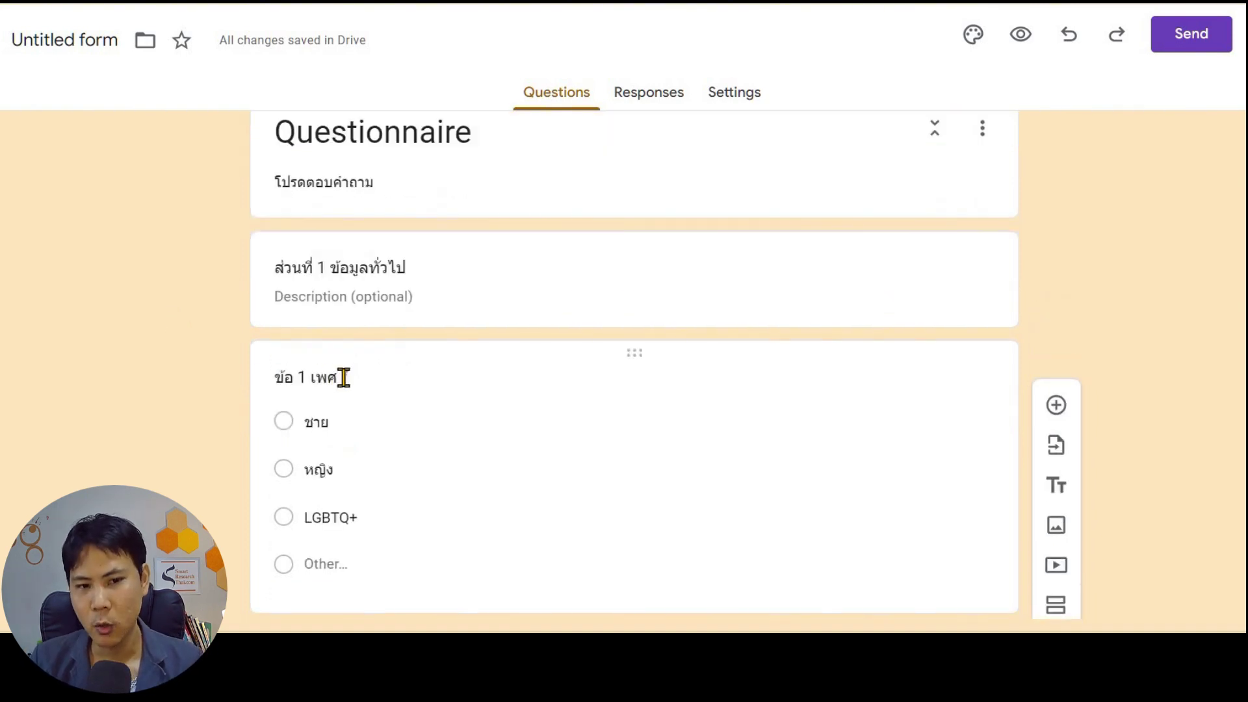
{"action": "left_click", "coordinate": [219, 369]}
{"action": "scroll", "coordinate": [470, 423], "scroll_direction": "down", "scroll_amount": 1}
{"action": "left_click", "coordinate": [471, 423]}
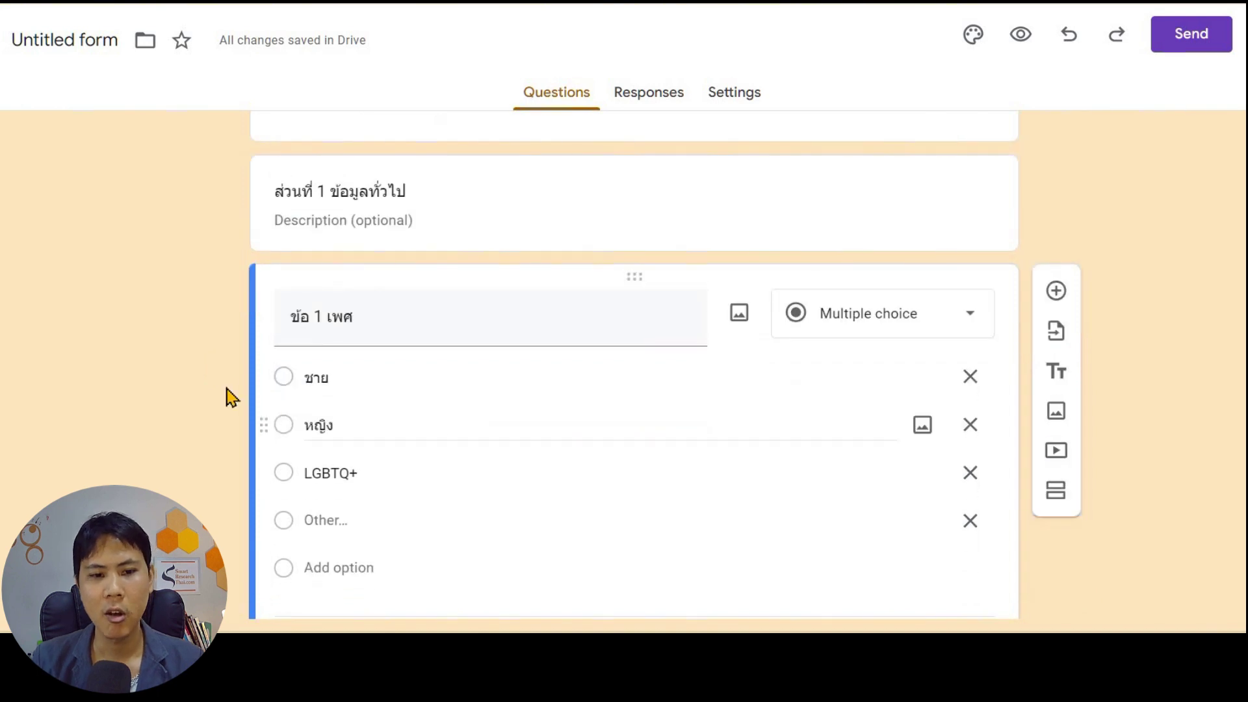
{"action": "scroll", "coordinate": [551, 440], "scroll_direction": "down", "scroll_amount": 1}
{"action": "scroll", "coordinate": [551, 440], "scroll_direction": "down", "scroll_amount": 1}
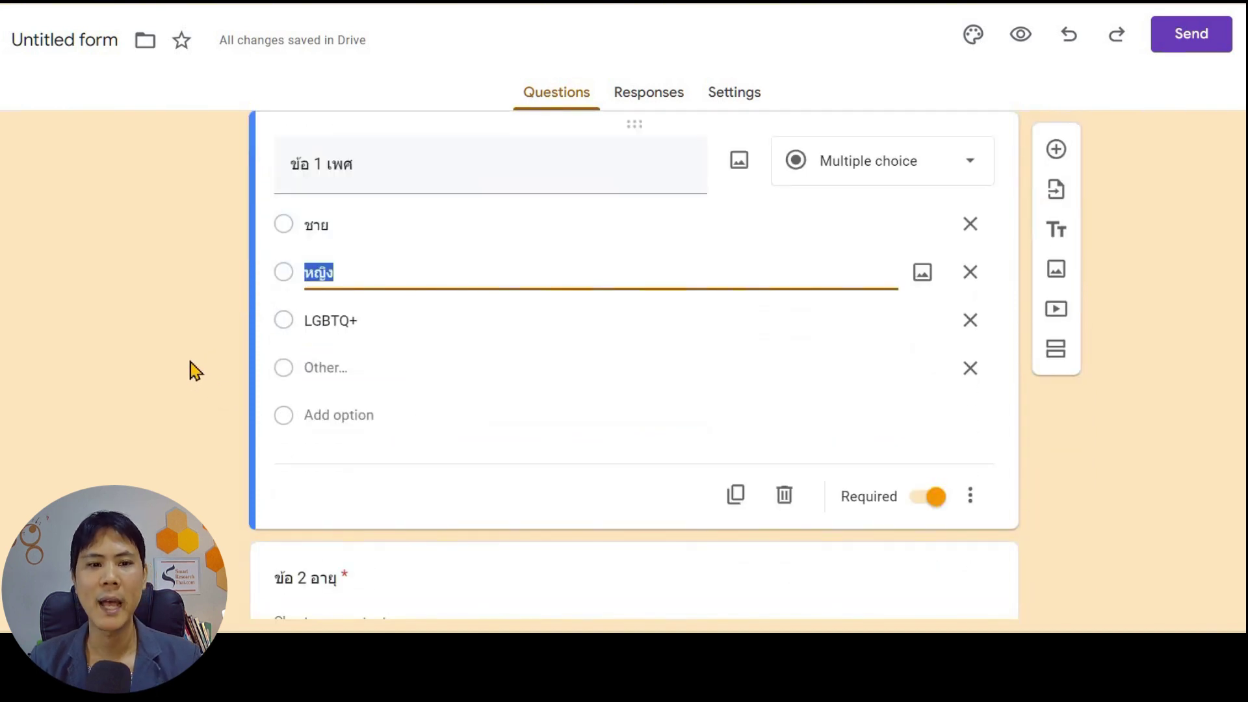